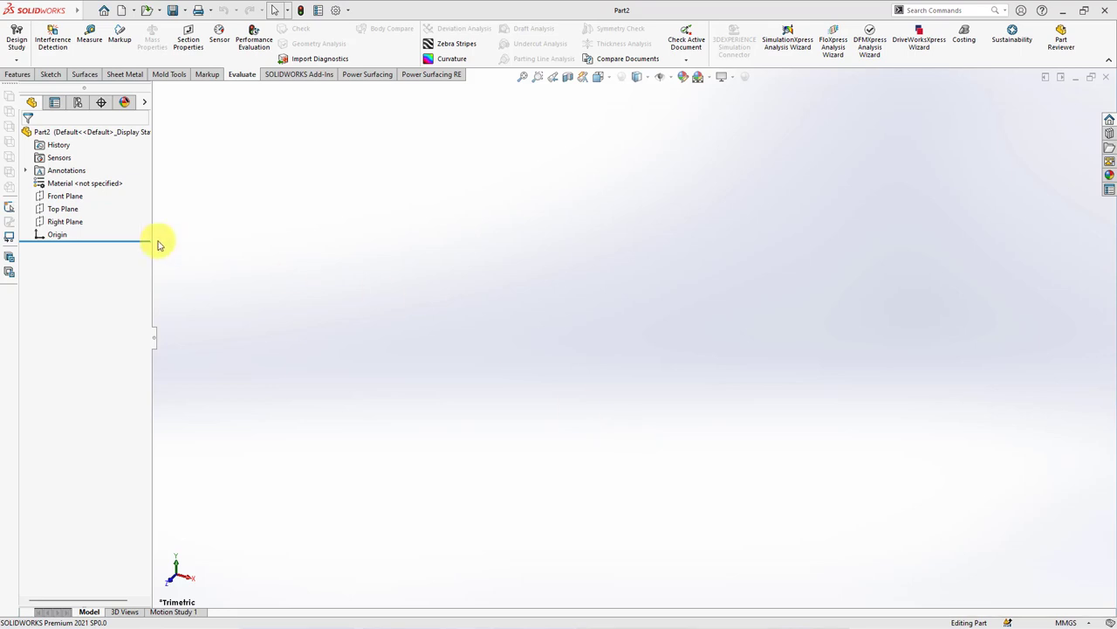
# On the Top Plane, sketch a center rectangle centred on the origin.
pyautogui.click(60, 208)
pyautogui.click(70, 191)
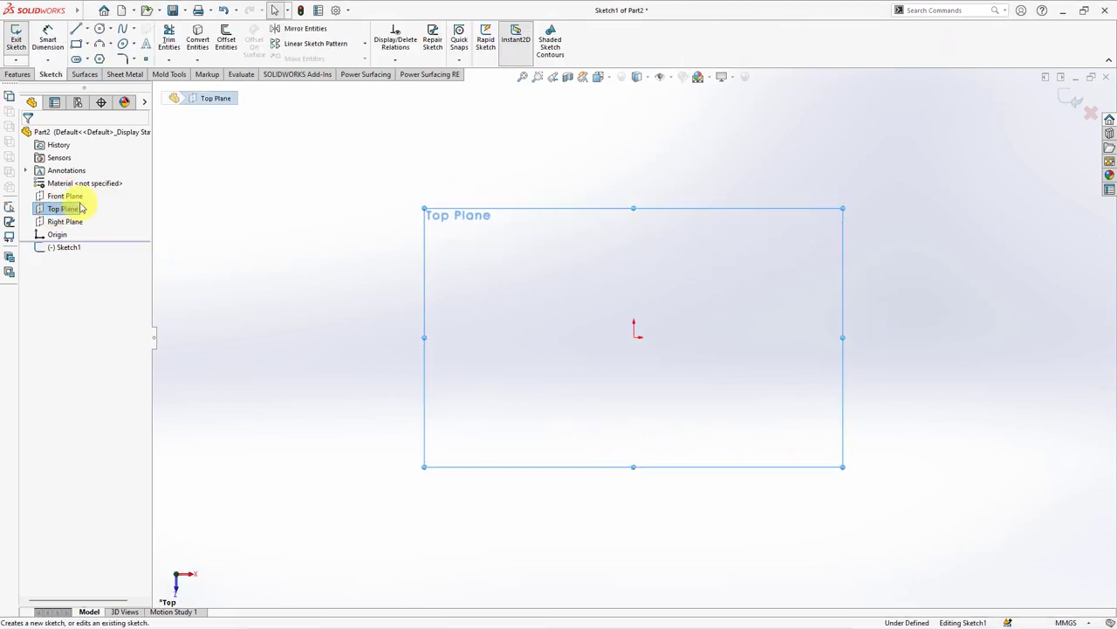
pyautogui.click(86, 45)
pyautogui.click(92, 72)
pyautogui.click(635, 336)
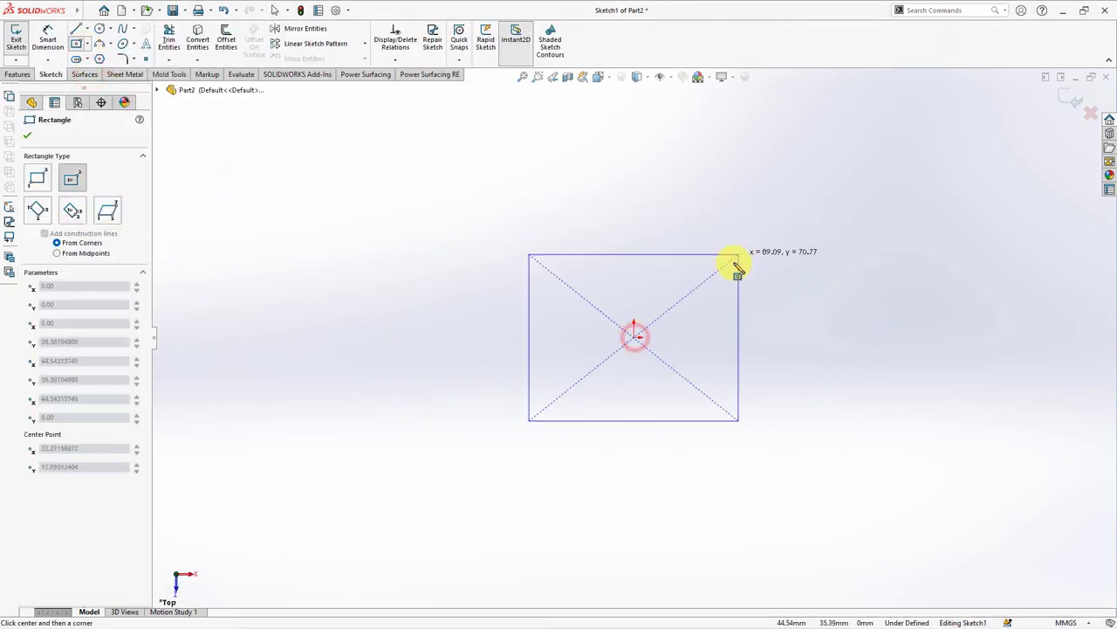
pyautogui.click(751, 227)
# Dimension the rectangle's width and height to 71.5 mm each, fully defining Sketch1.
pyautogui.click(47, 39)
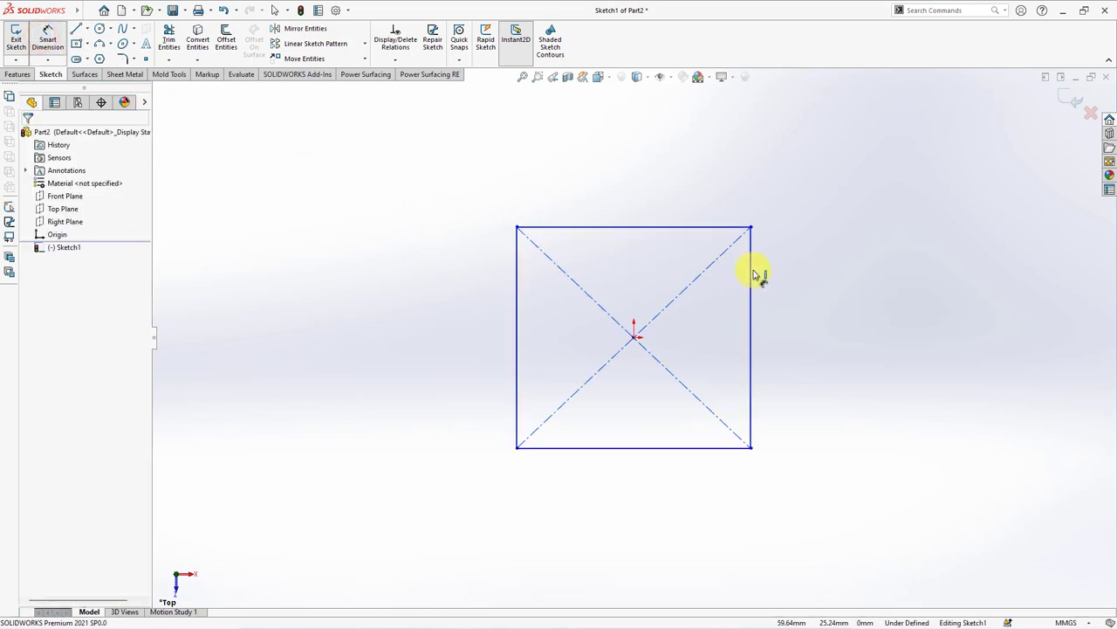
pyautogui.click(703, 227)
pyautogui.click(659, 189)
pyautogui.write('71.5')
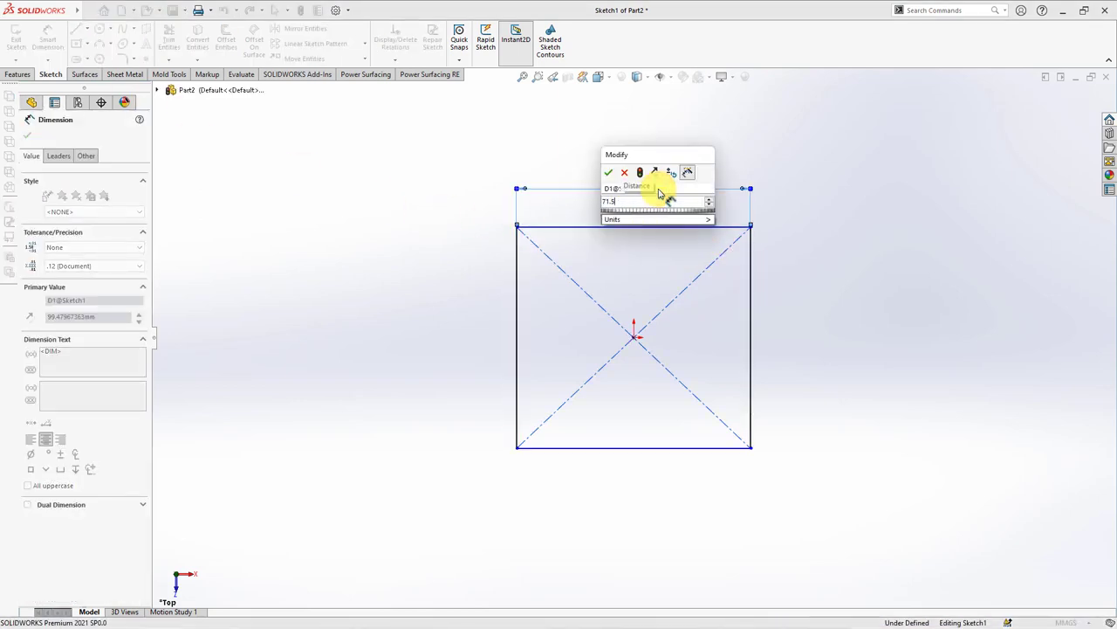
pyautogui.click(610, 172)
pyautogui.click(516, 288)
pyautogui.click(469, 319)
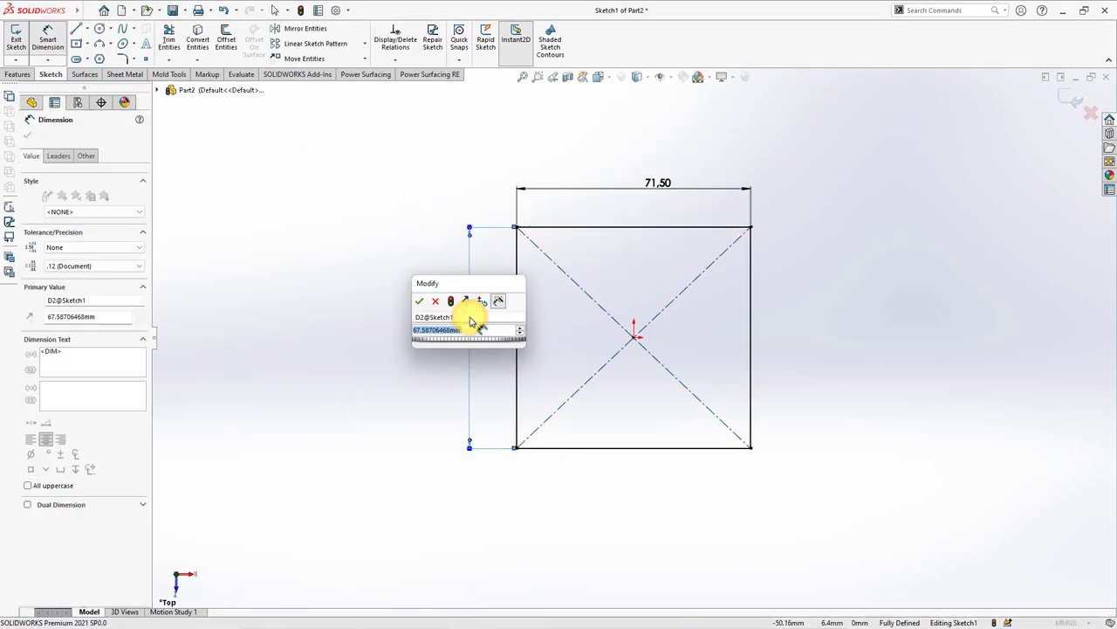
pyautogui.write('71.5')
pyautogui.click(418, 301)
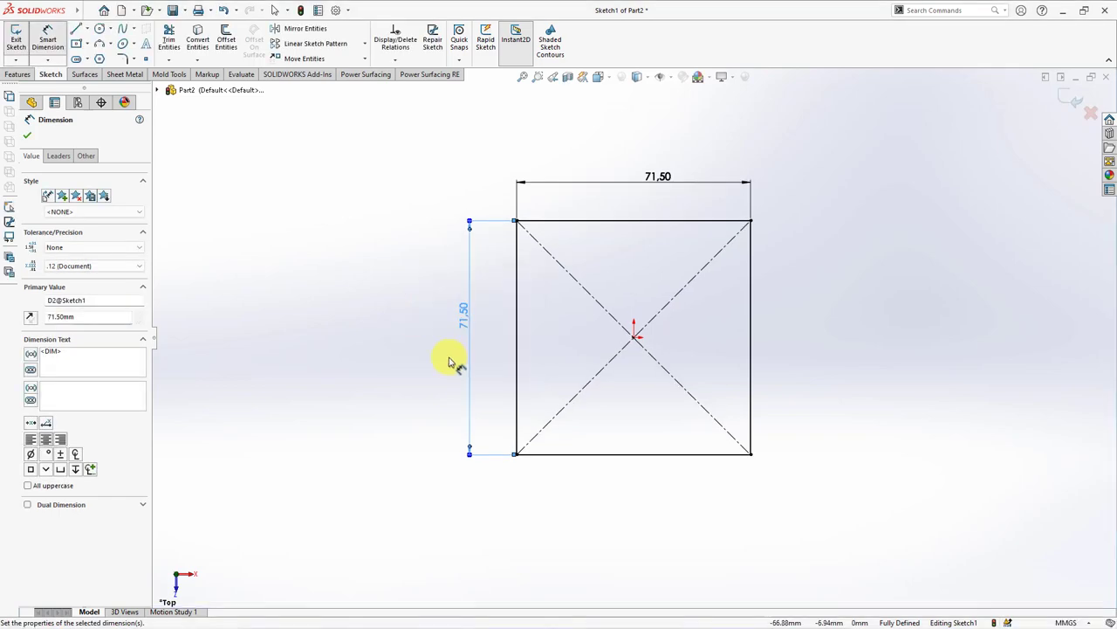
pyautogui.click(27, 136)
pyautogui.click(18, 74)
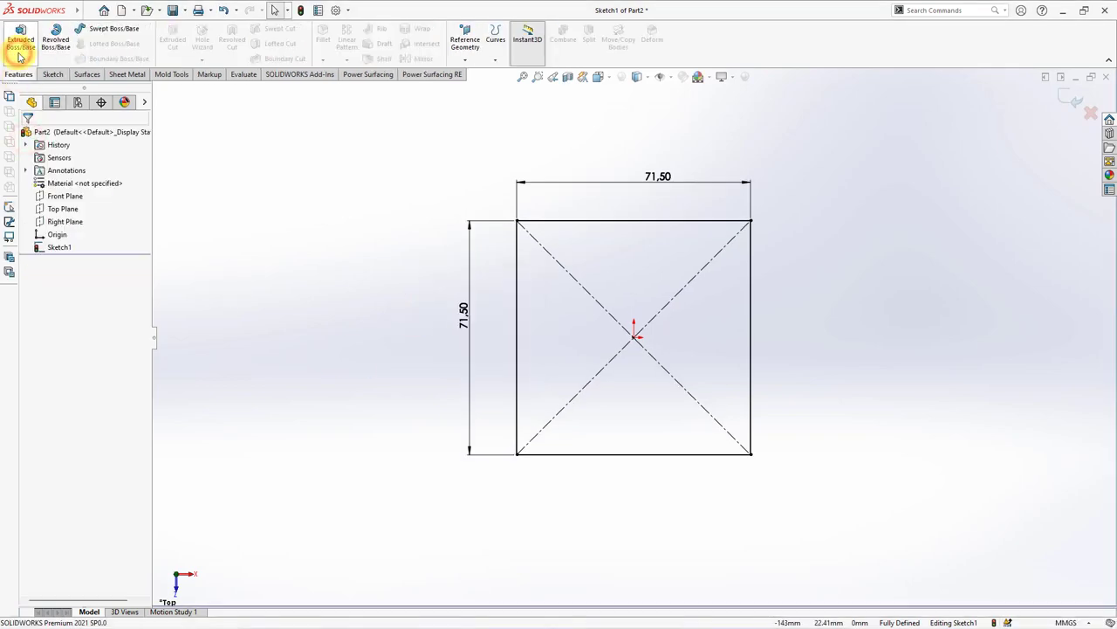
# Extrude the square 41.6 mm up and 37.4 mm down, with a 2° draft on the lower direction.
pyautogui.click(20, 43)
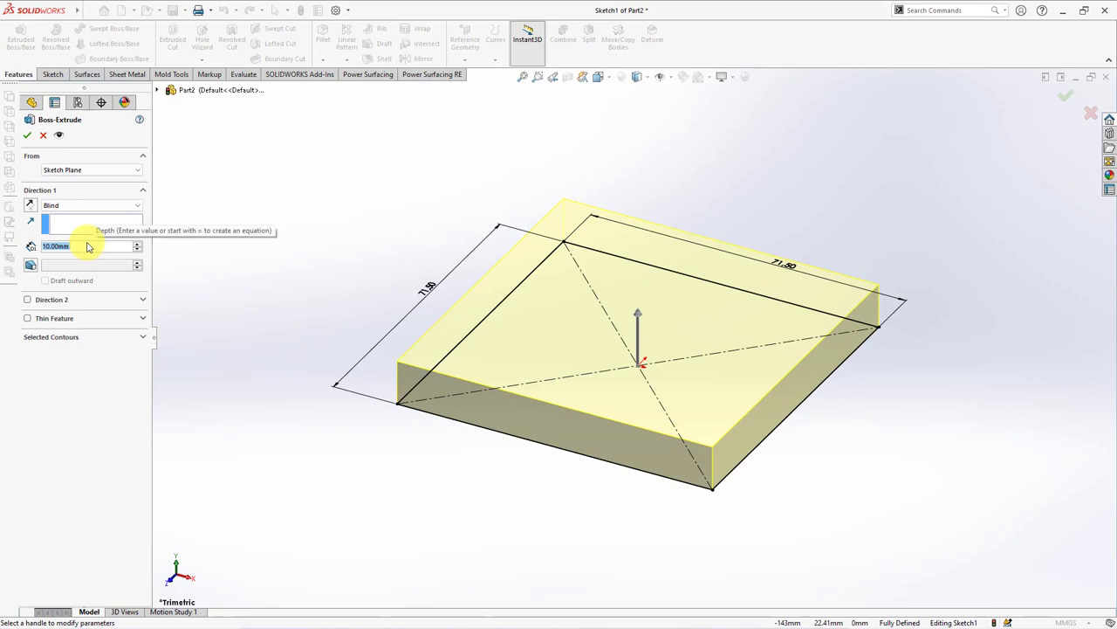
pyautogui.rightClick(87, 247)
pyautogui.write('41.6')
pyautogui.press('Return')
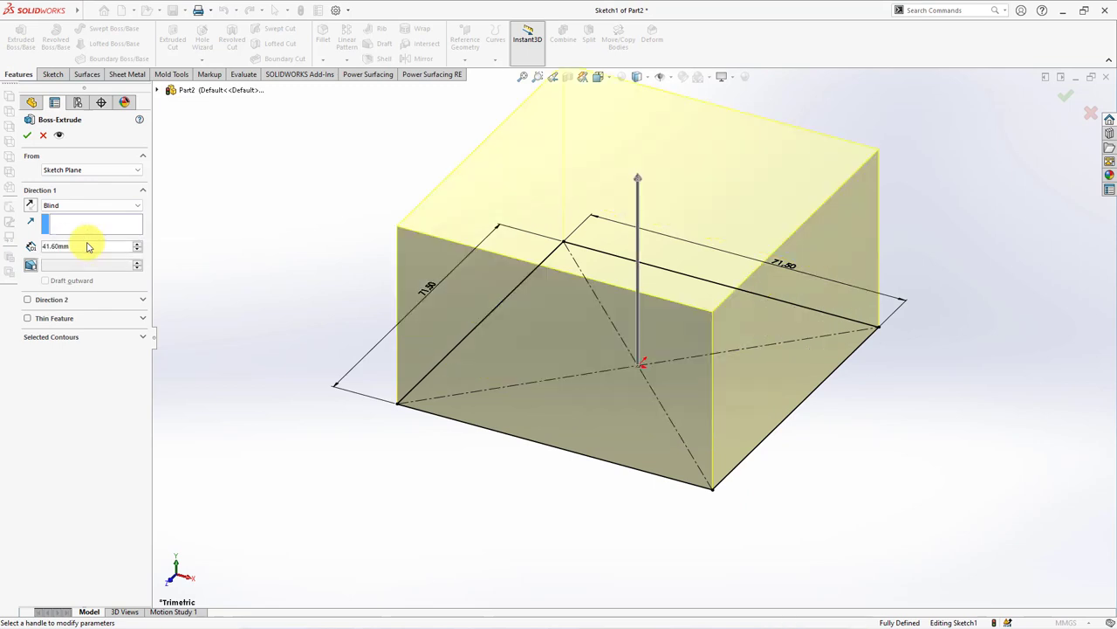
pyautogui.click(26, 299)
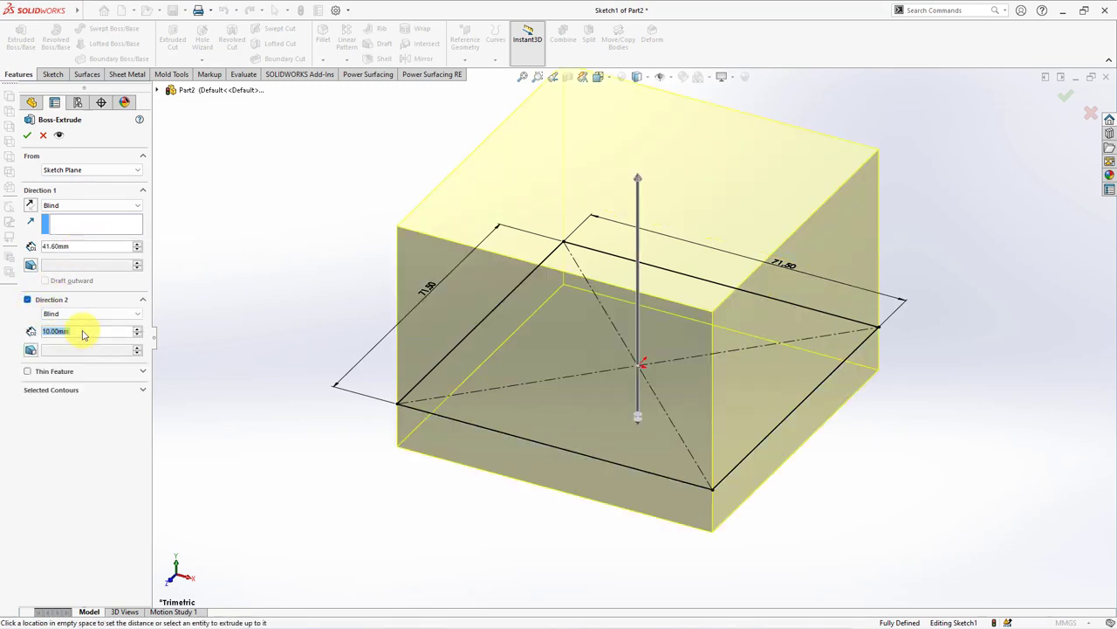
pyautogui.write('37')
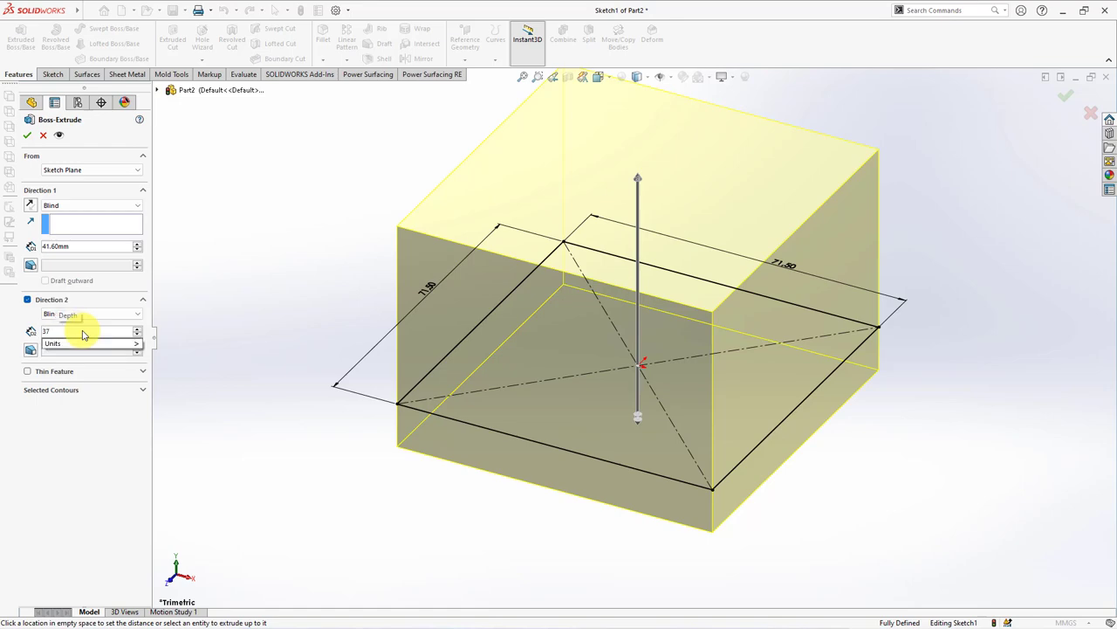
pyautogui.write('.4')
pyautogui.press('Return')
pyautogui.click(32, 350)
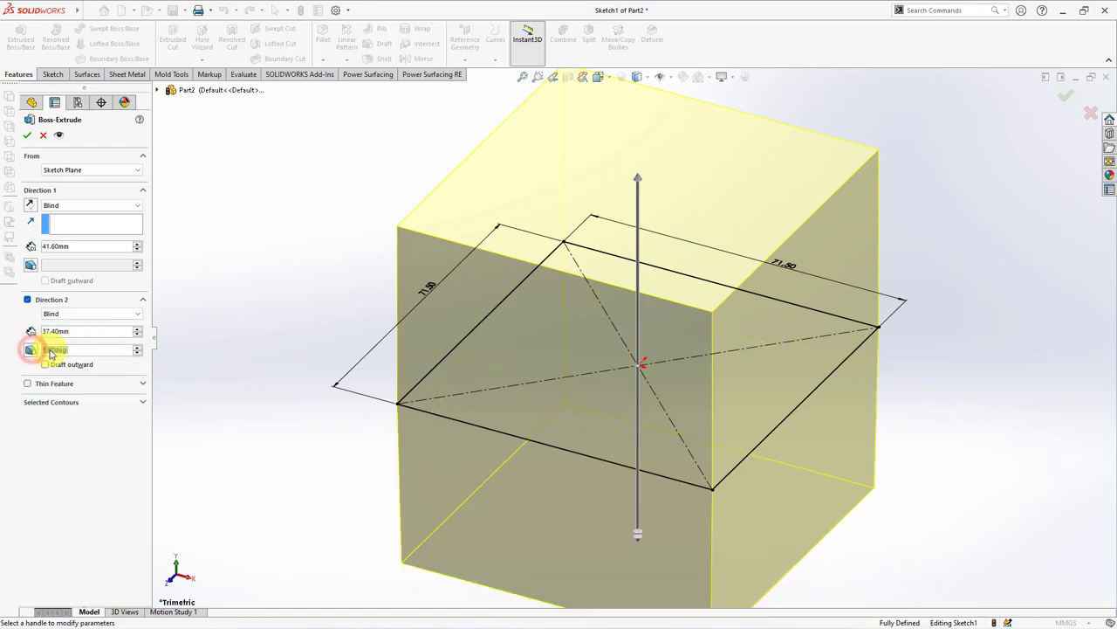
pyautogui.click(137, 347)
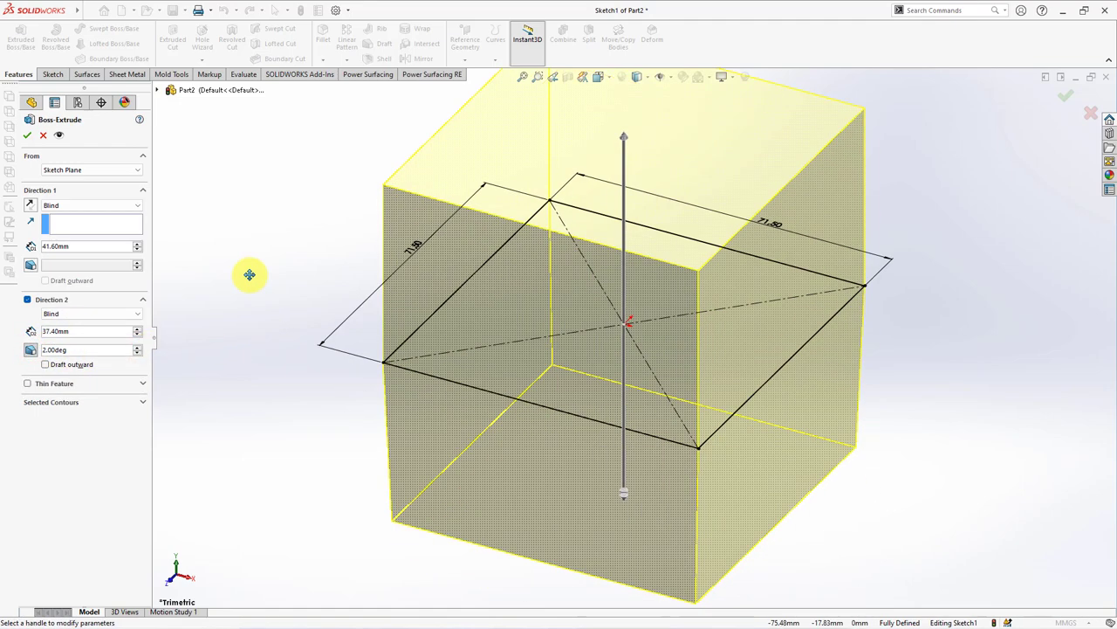
pyautogui.click(27, 135)
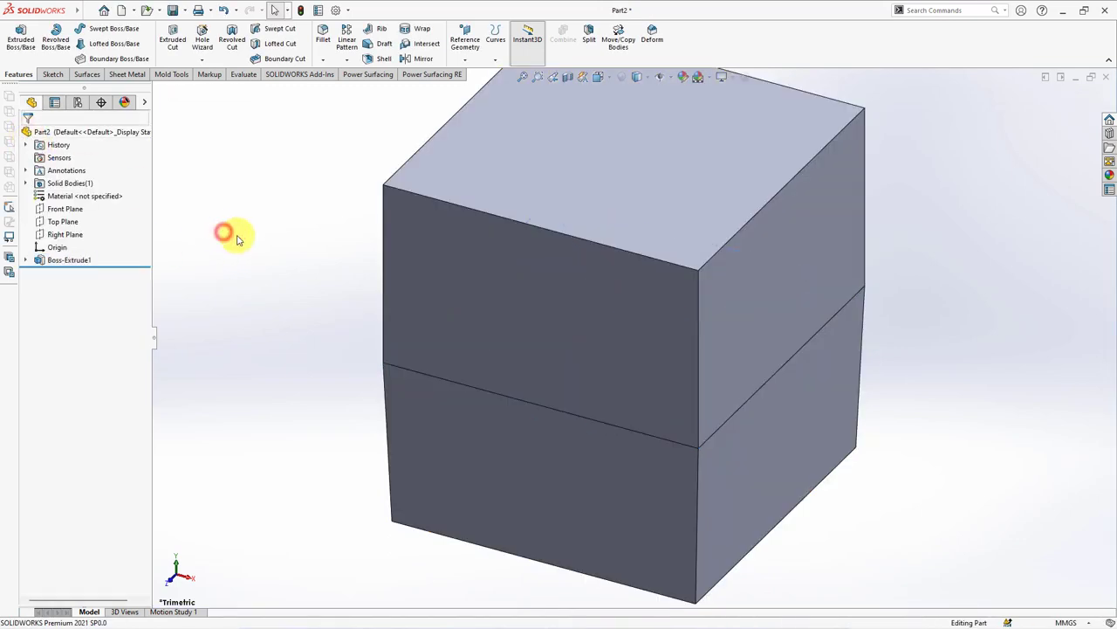
pyautogui.scroll(3, 302, 218)
pyautogui.scroll(3, 302, 242)
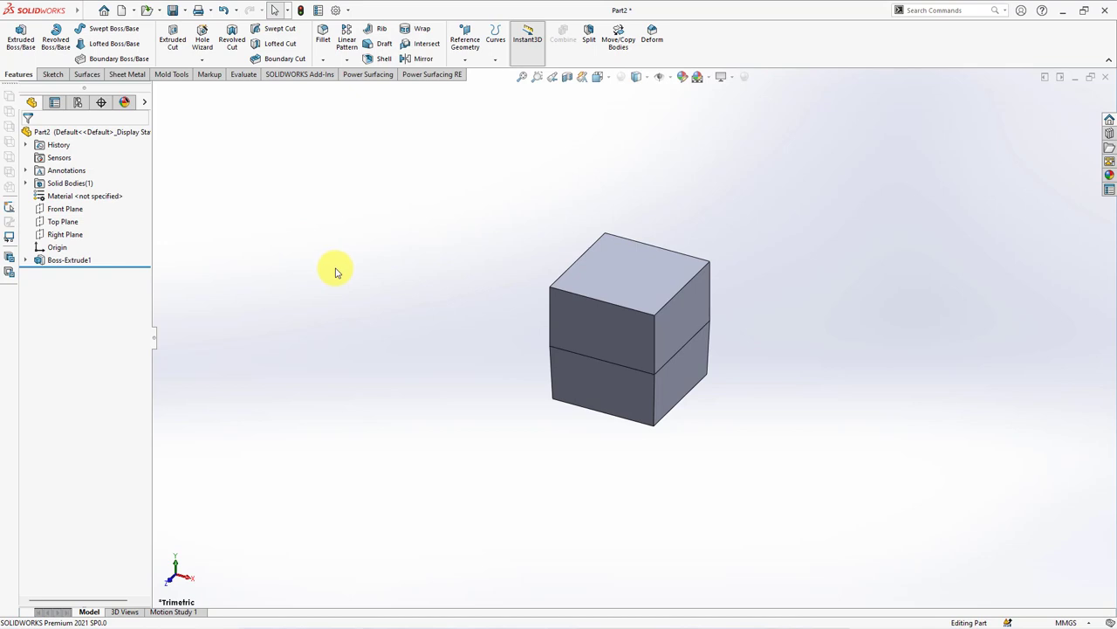
# On the block's top face, sketch its outline offset 2.25 mm inward.
pyautogui.click(637, 253)
pyautogui.click(655, 225)
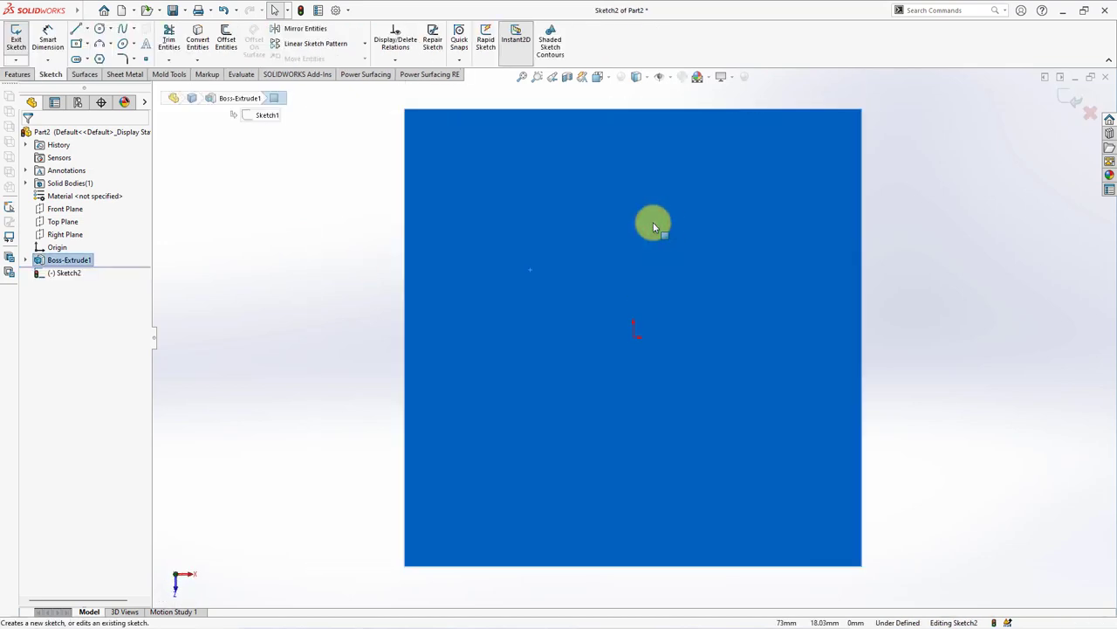
pyautogui.click(225, 39)
pyautogui.write('2.25')
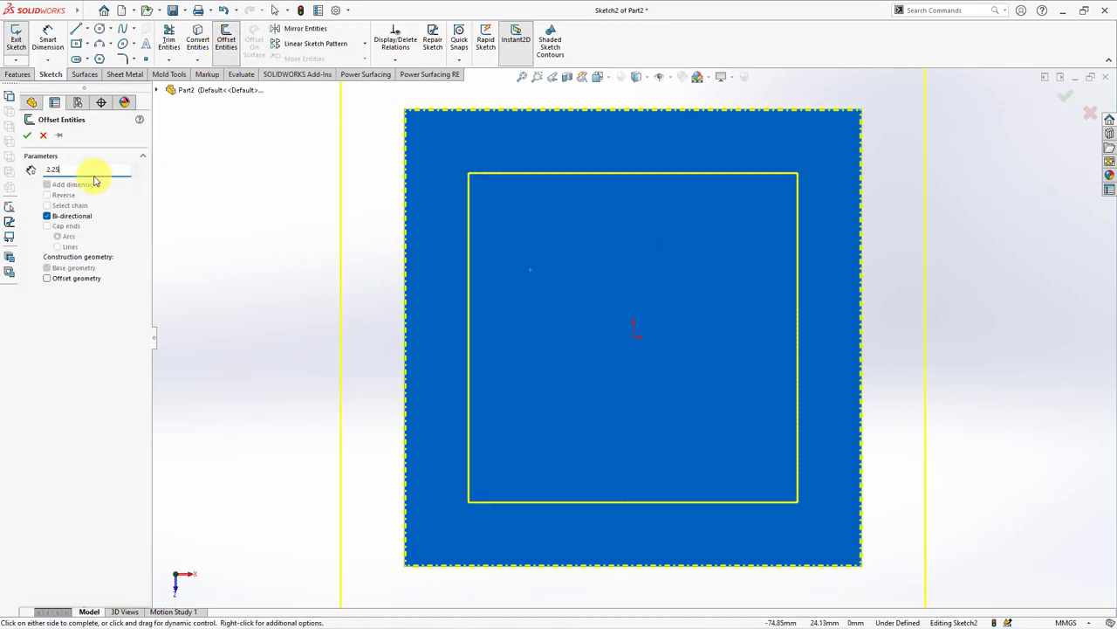
pyautogui.press('Return')
pyautogui.click(48, 217)
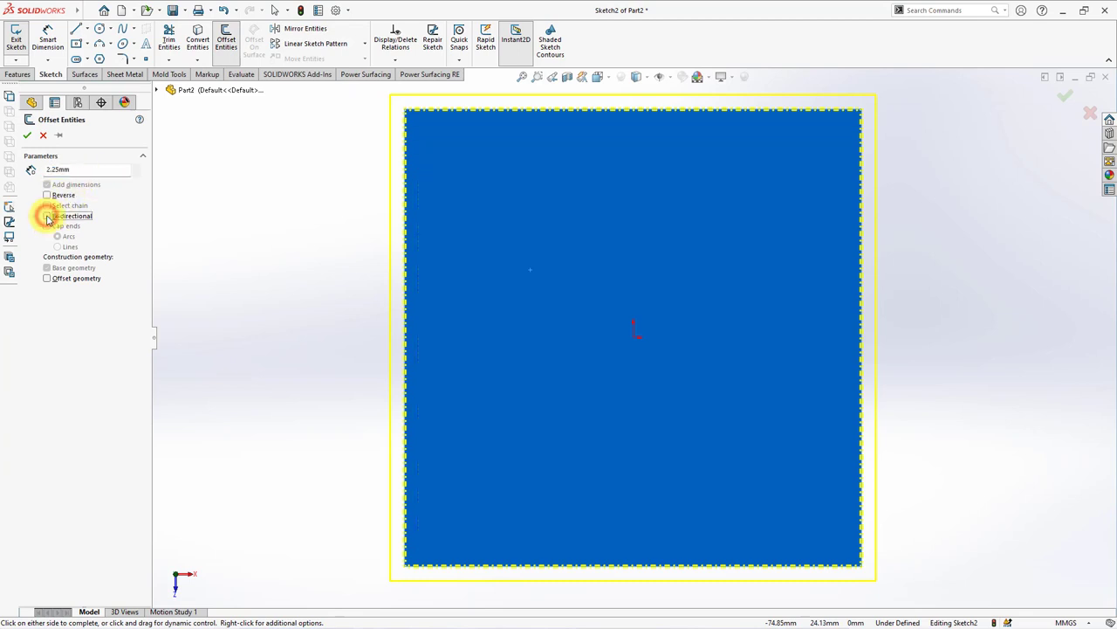
pyautogui.click(47, 194)
pyautogui.click(28, 136)
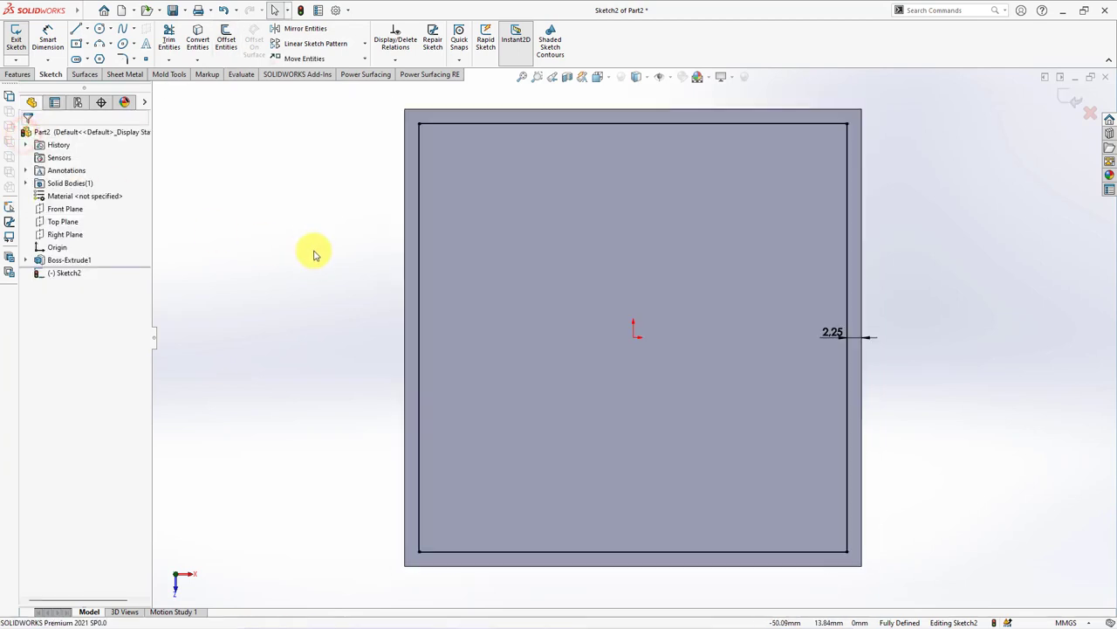
pyautogui.moveTo(317, 252)
pyautogui.mouseDown(button='middle')
pyautogui.moveTo(340, 309)
pyautogui.moveTo(180, 149)
pyautogui.mouseUp(button='middle')
# Extrude the inset outline 88.2 mm upward as a column, then re-edit and confirm Boss-Extrude2.
pyautogui.click(18, 74)
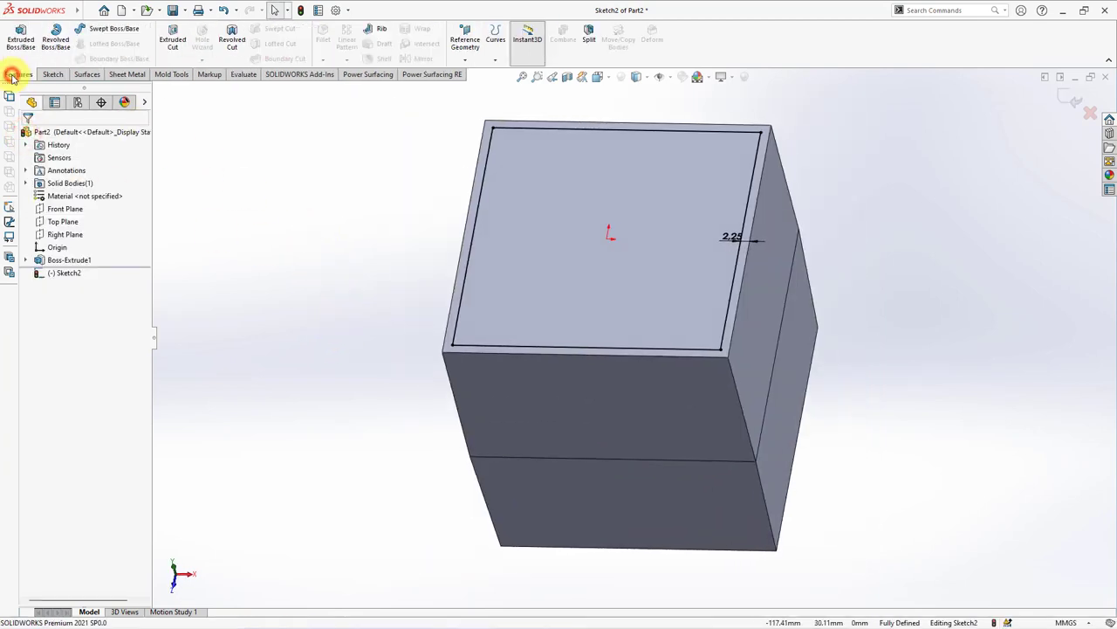
pyautogui.click(18, 48)
pyautogui.write('88.2')
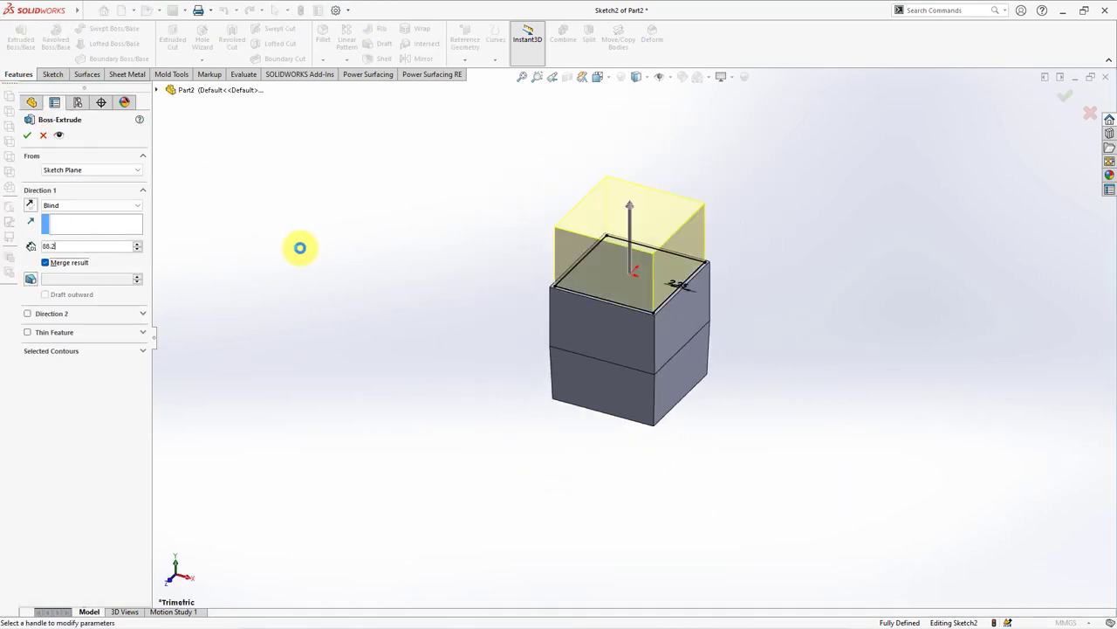
pyautogui.press('Tab')
pyautogui.click(31, 135)
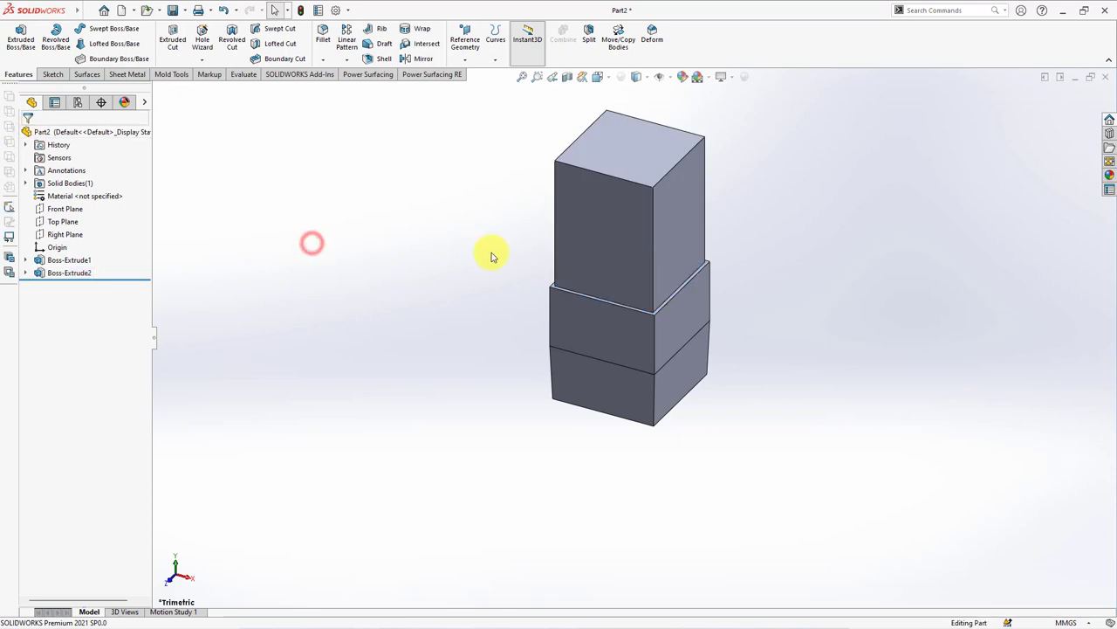
pyautogui.moveTo(491, 252)
pyautogui.mouseDown(button='middle')
pyautogui.moveTo(509, 320)
pyautogui.moveTo(507, 257)
pyautogui.moveTo(474, 394)
pyautogui.mouseUp(button='middle')
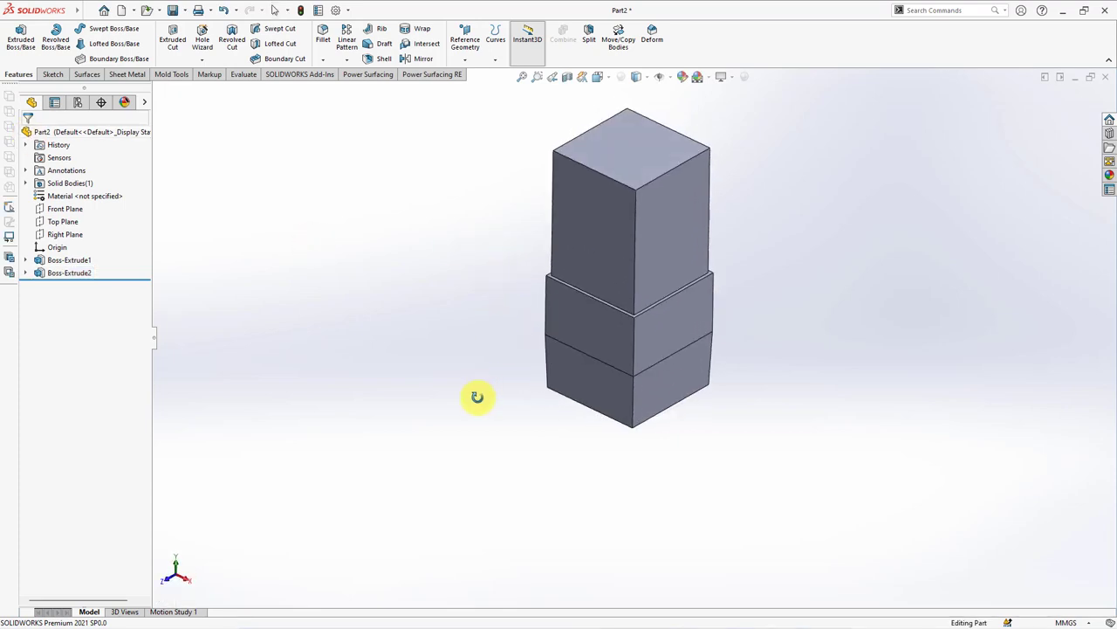
pyautogui.click(44, 275)
pyautogui.click(54, 238)
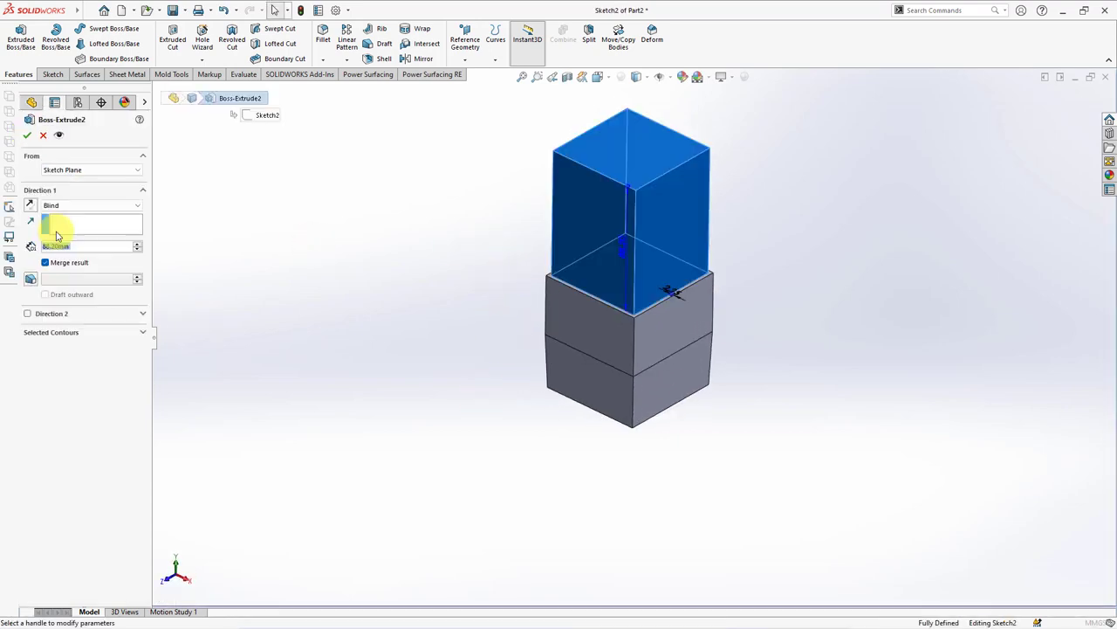
pyautogui.click(27, 135)
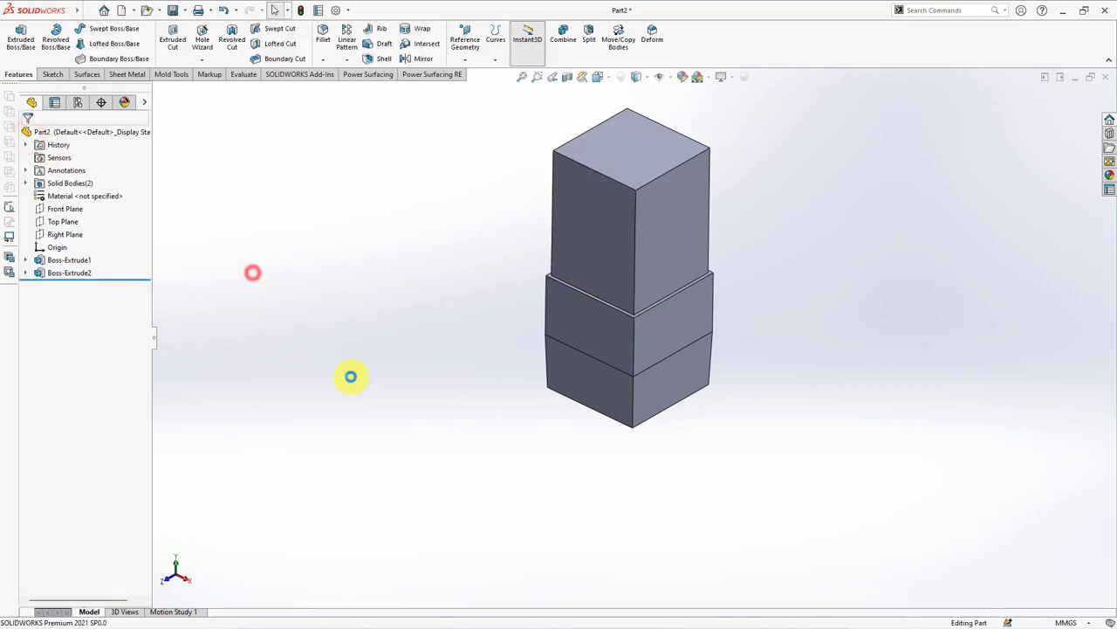
pyautogui.moveTo(352, 374); pyautogui.dragTo(399, 253, button='middle')
pyautogui.click(614, 358)
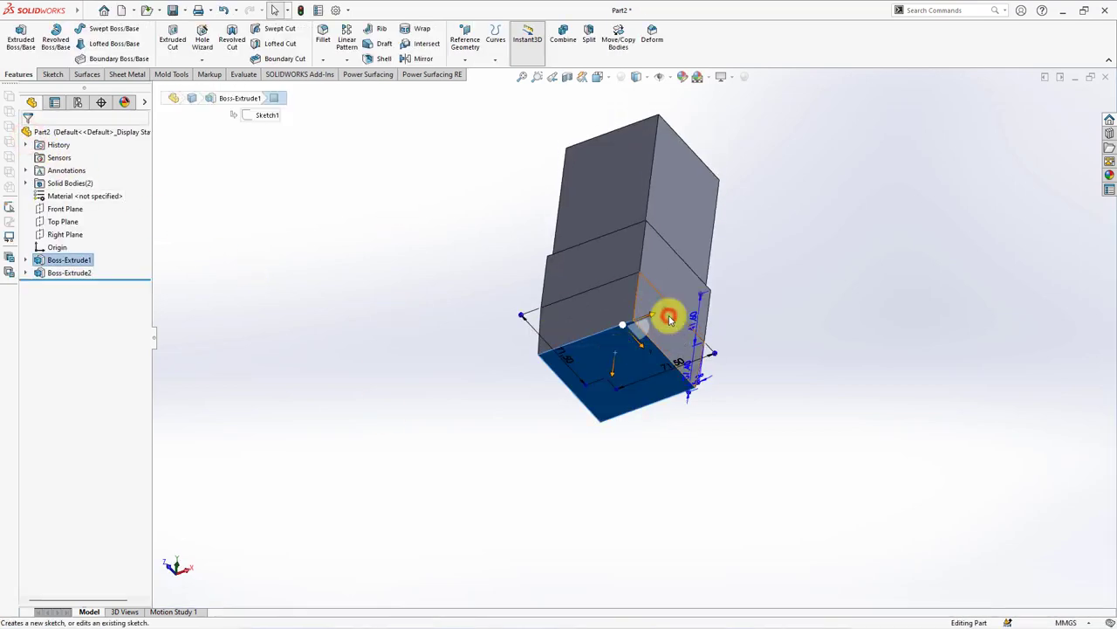
# On the bottom face, sketch a Ø28 mm circle centred on the origin.
pyautogui.click(669, 319)
pyautogui.click(98, 33)
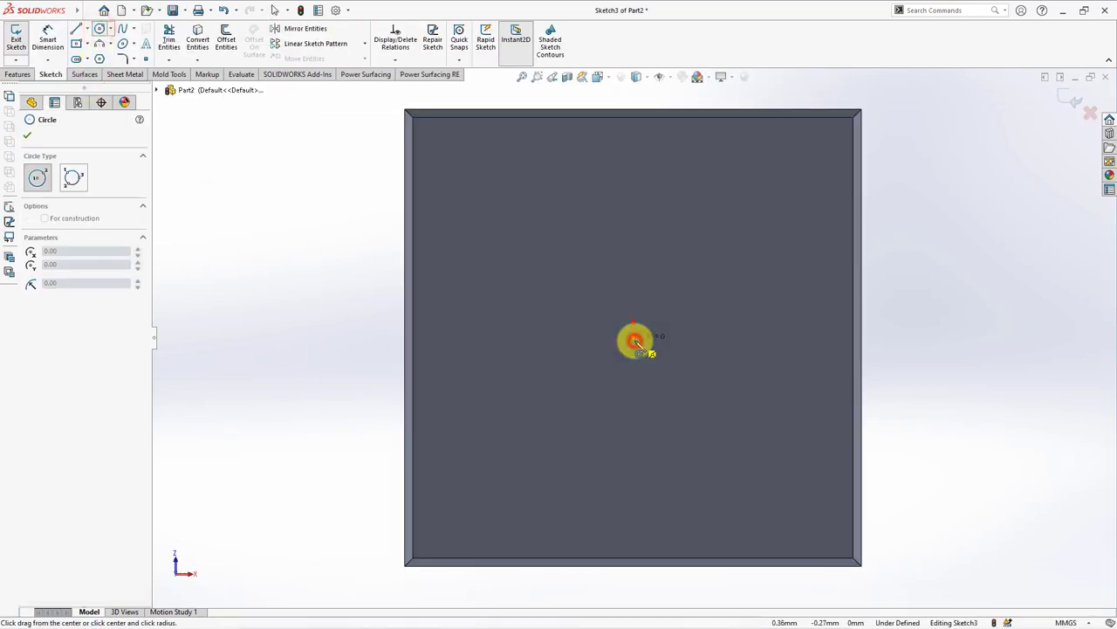
pyautogui.moveTo(633, 337); pyautogui.dragTo(632, 265)
pyautogui.click(45, 39)
pyautogui.click(644, 266)
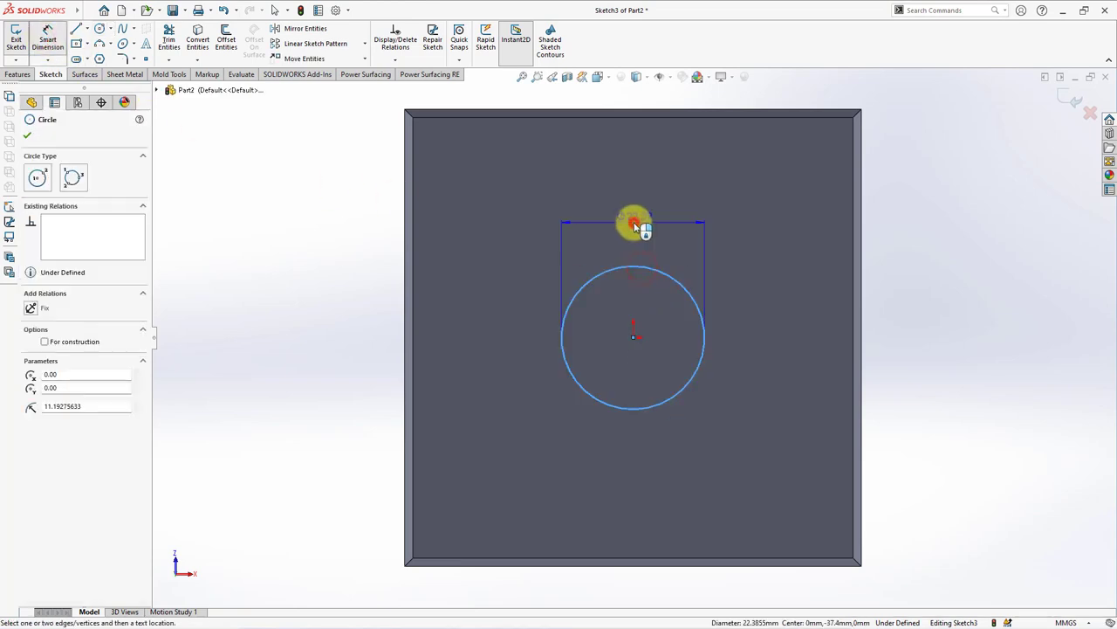
pyautogui.click(636, 225)
pyautogui.click(584, 207)
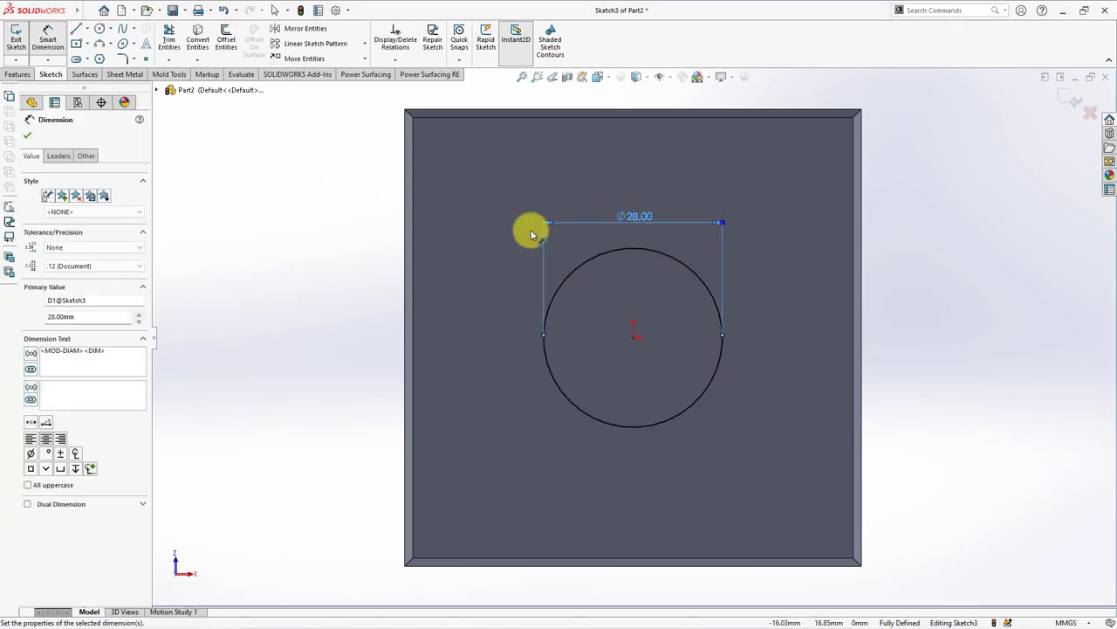
pyautogui.click(27, 134)
# Extrude the circle starting from a 257 mm offset, reversed so it sits above the body.
pyautogui.click(18, 76)
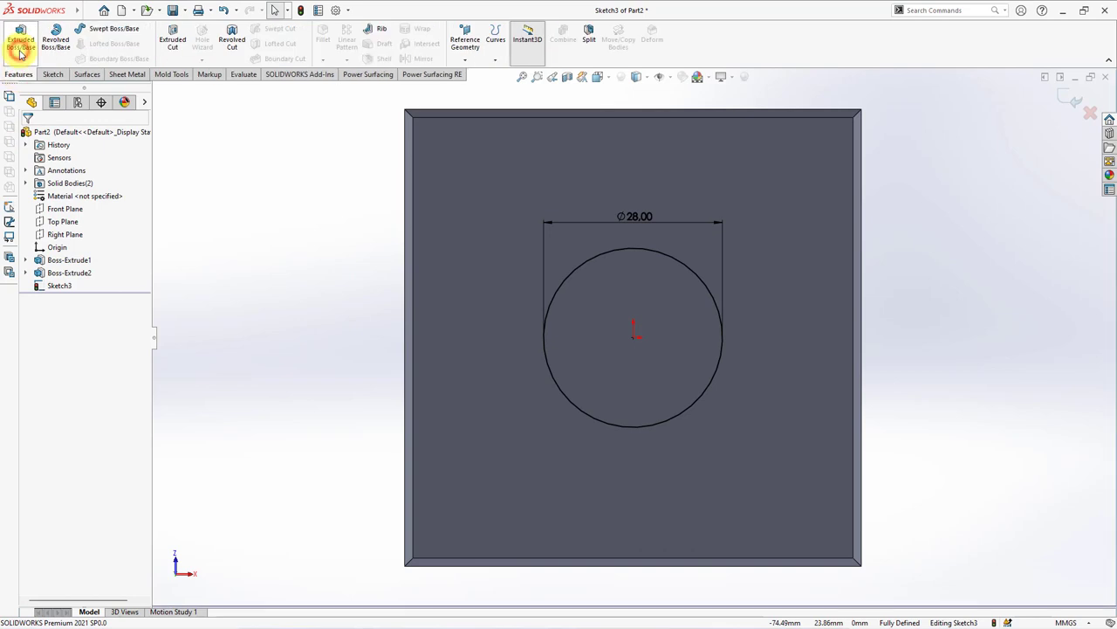
pyautogui.click(20, 39)
pyautogui.moveTo(481, 259); pyautogui.dragTo(462, 438, button='middle')
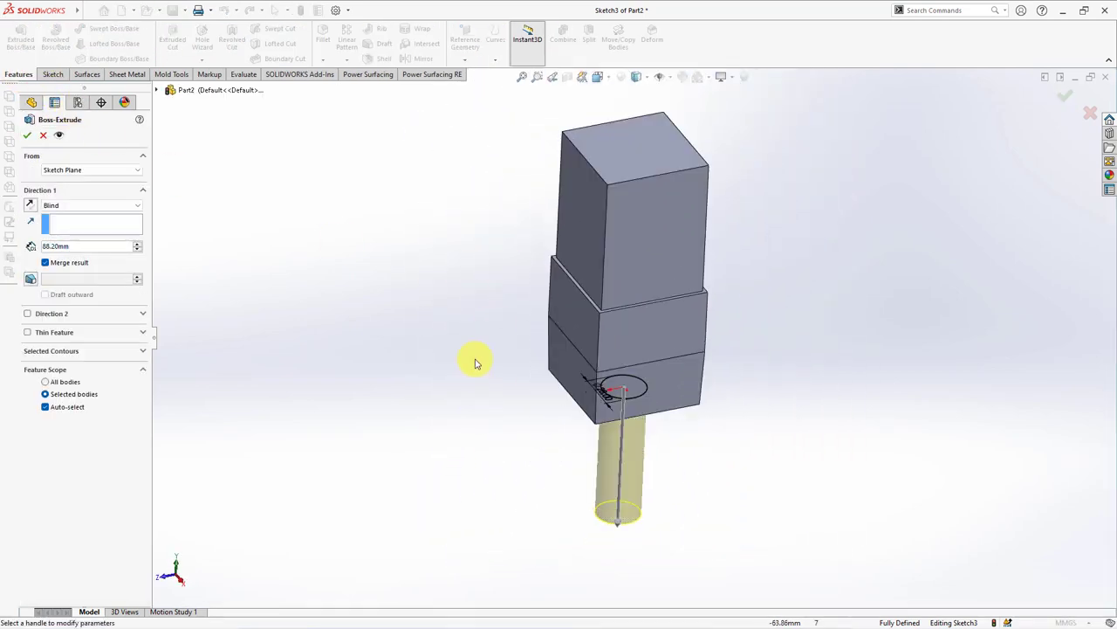
pyautogui.moveTo(474, 361); pyautogui.dragTo(437, 399, button='middle')
pyautogui.click(77, 170)
pyautogui.click(68, 202)
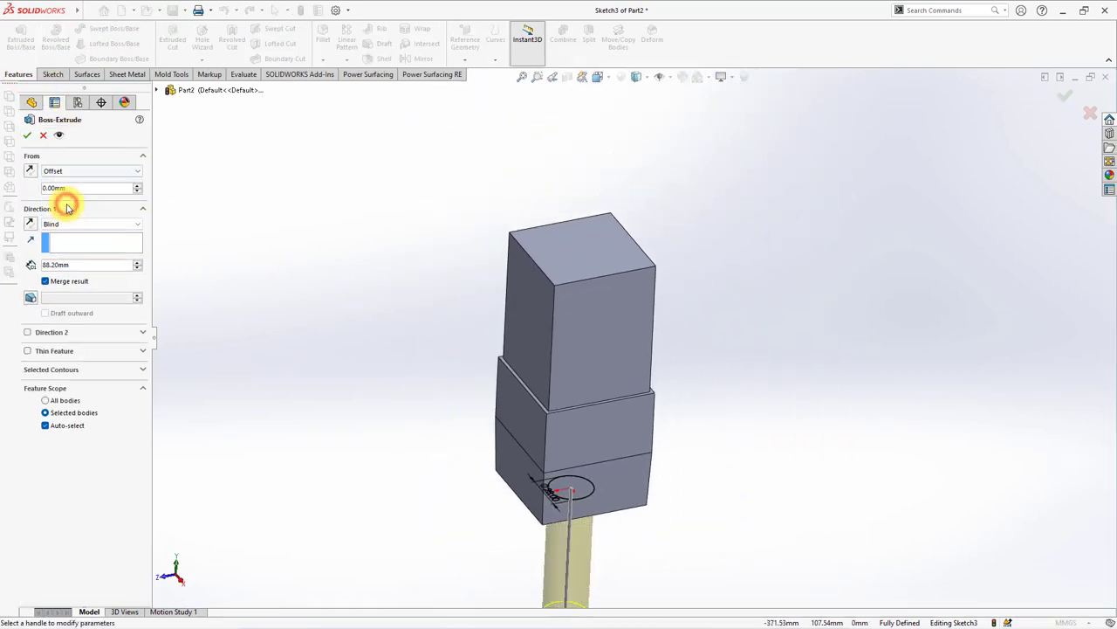
pyautogui.write('7')
pyautogui.press('Return')
pyautogui.click(30, 171)
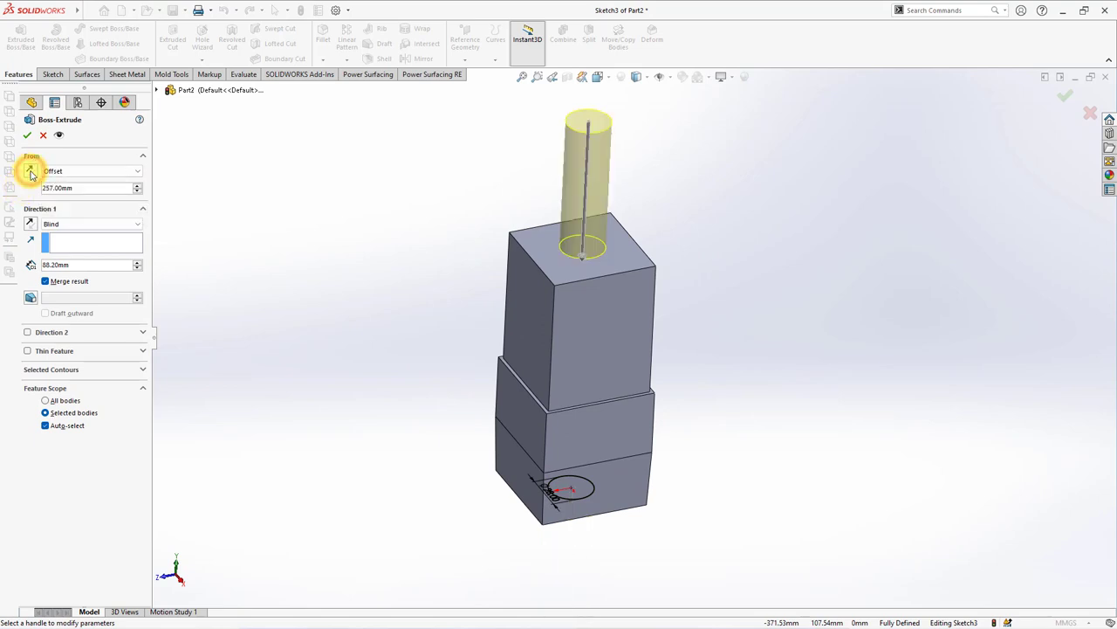
# Give the cylinder a 22.5 mm blind depth as a separate, unmerged body.
pyautogui.click(32, 226)
pyautogui.click(32, 226)
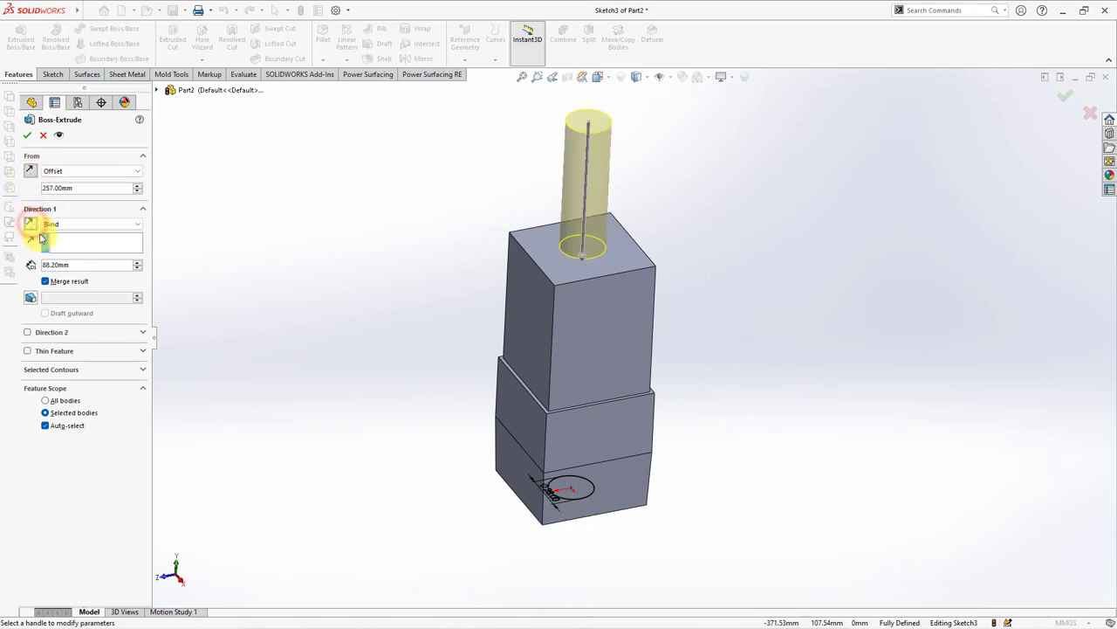
pyautogui.doubleClick(79, 265)
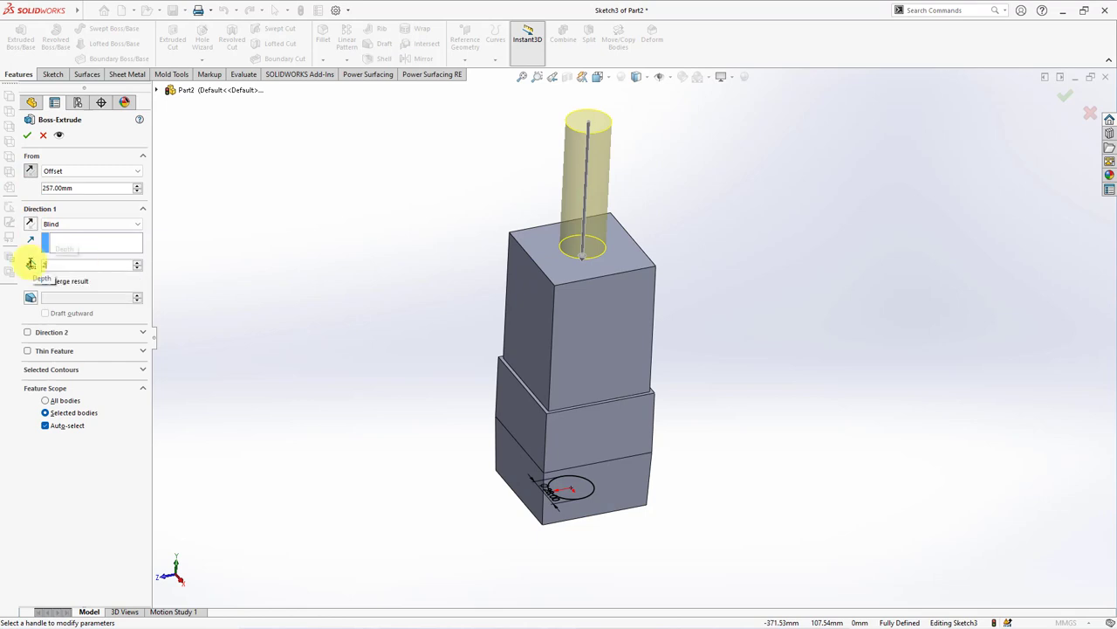
pyautogui.write('2.5')
pyautogui.press('Return')
pyautogui.click(45, 280)
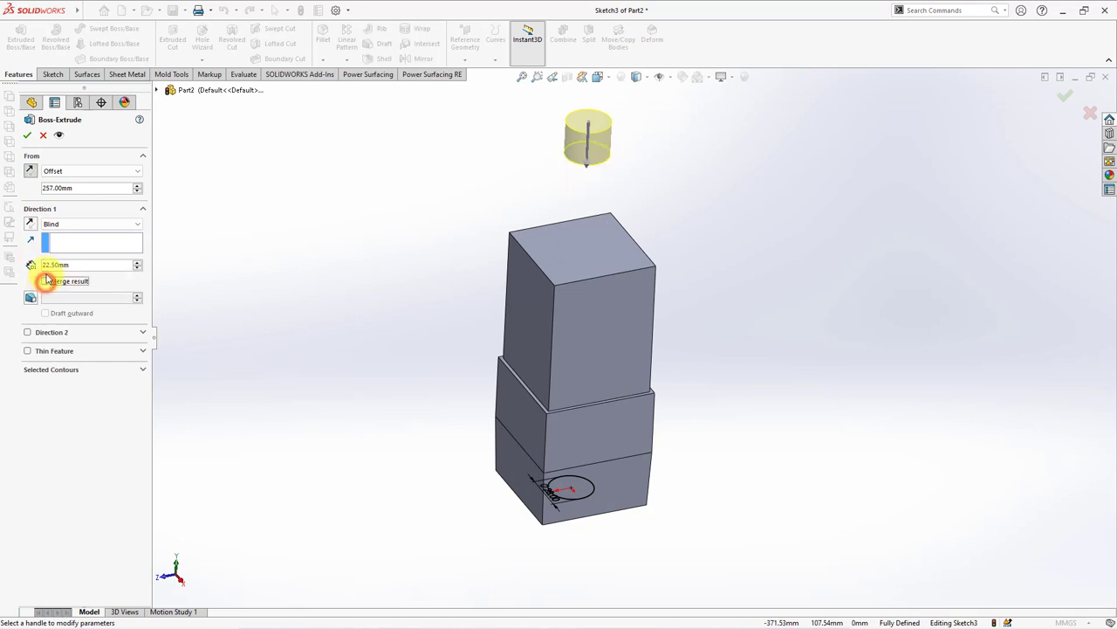
pyautogui.click(27, 136)
pyautogui.click(268, 252)
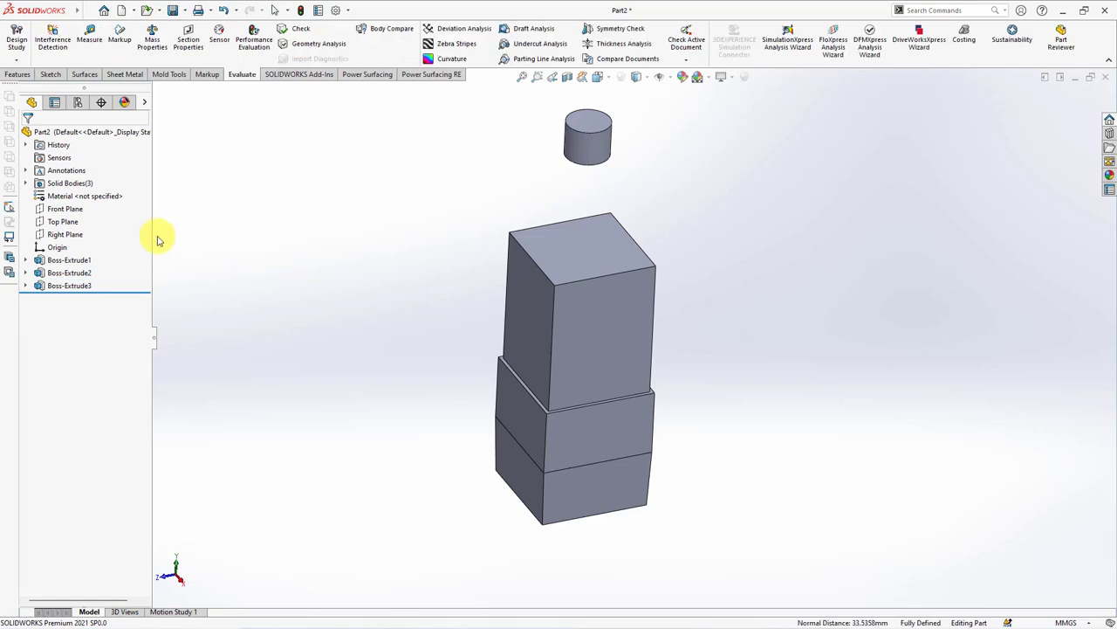
# On the Front Plane, draw a slanted line from the cylinder's lower corner down toward the column.
pyautogui.click(66, 209)
pyautogui.click(81, 194)
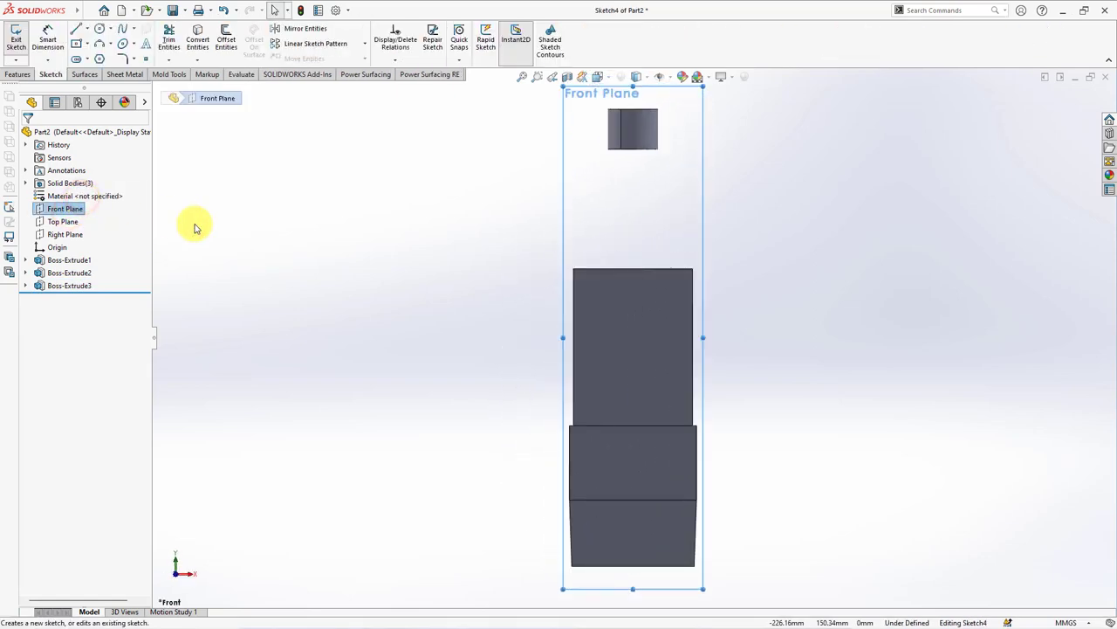
pyautogui.click(75, 31)
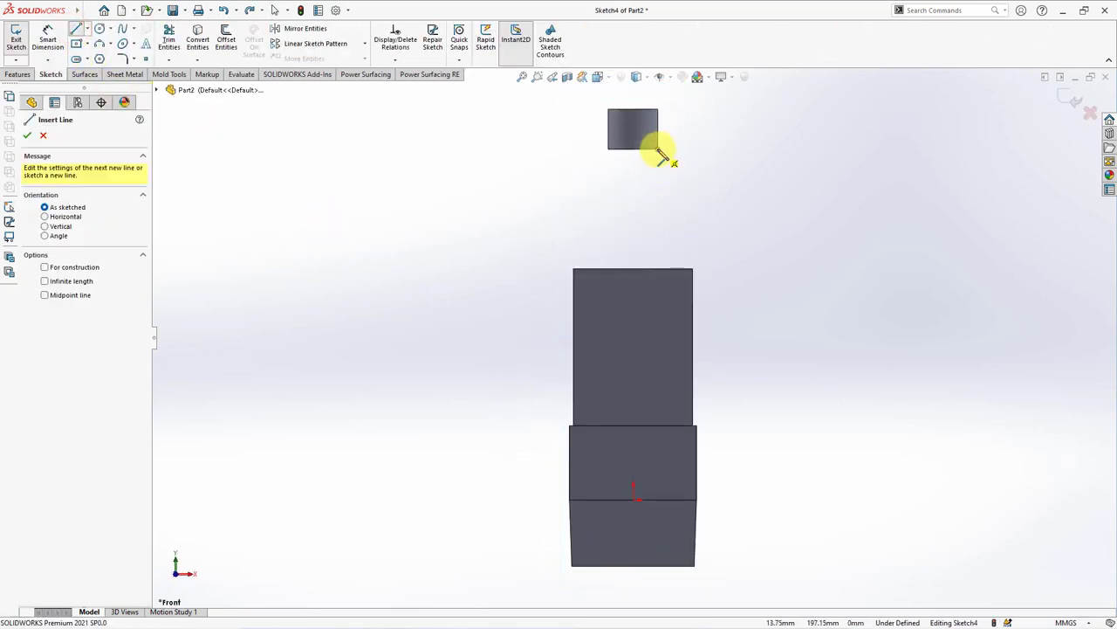
pyautogui.click(658, 149)
pyautogui.click(712, 199)
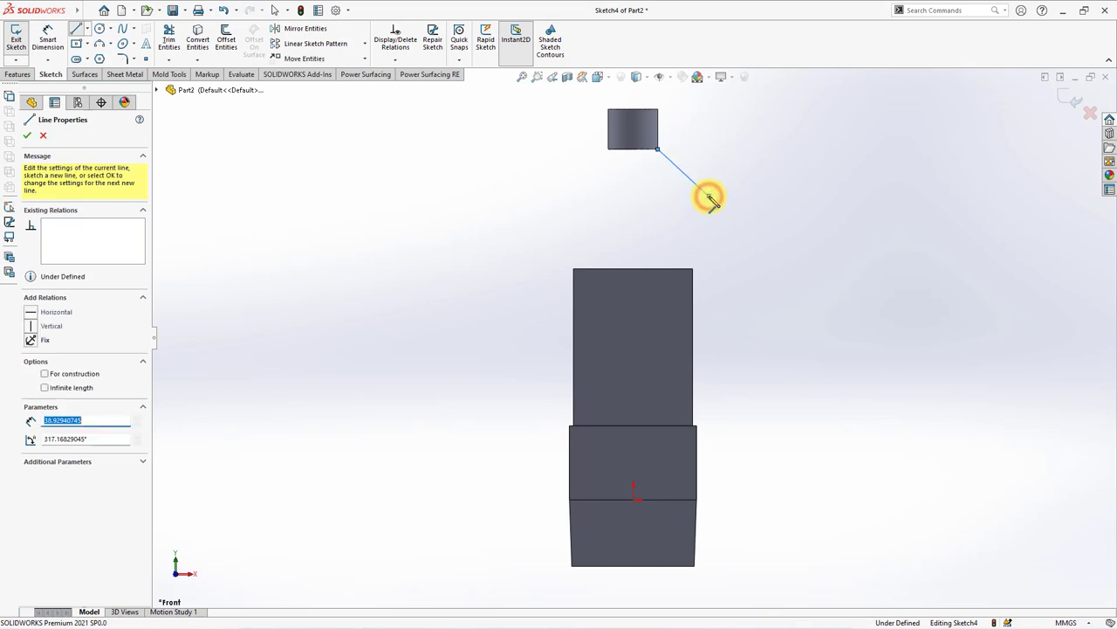
pyautogui.rightClick(710, 198)
pyautogui.click(732, 207)
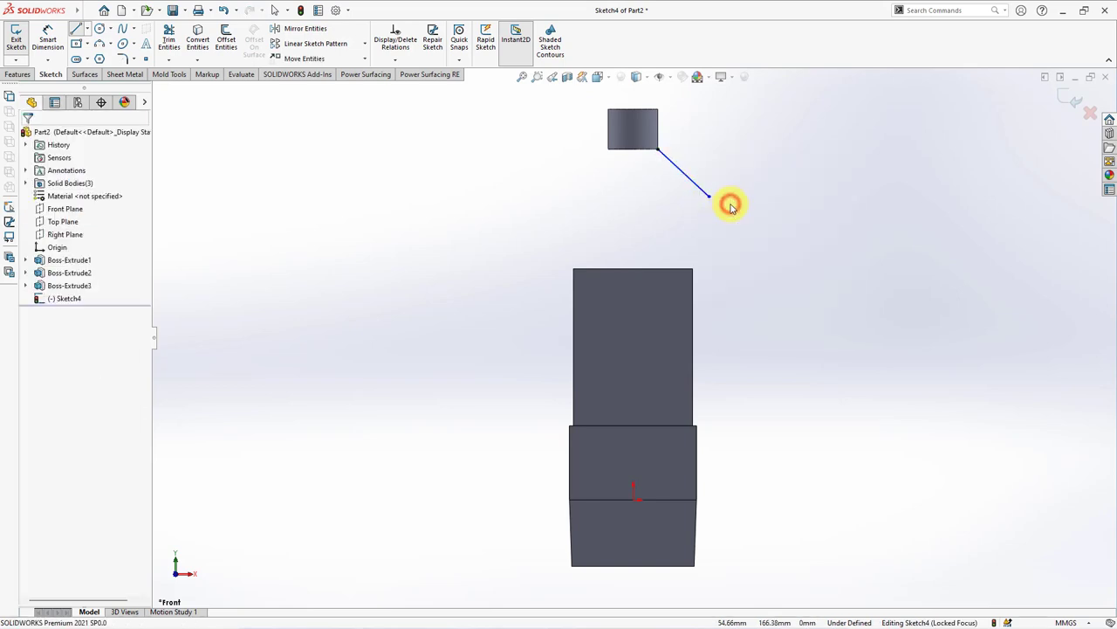
# Dimension the line's endpoint 1.5 mm from the block edge and its angle to 50°, then exit the sketch.
pyautogui.click(47, 39)
pyautogui.click(693, 278)
pyautogui.click(709, 196)
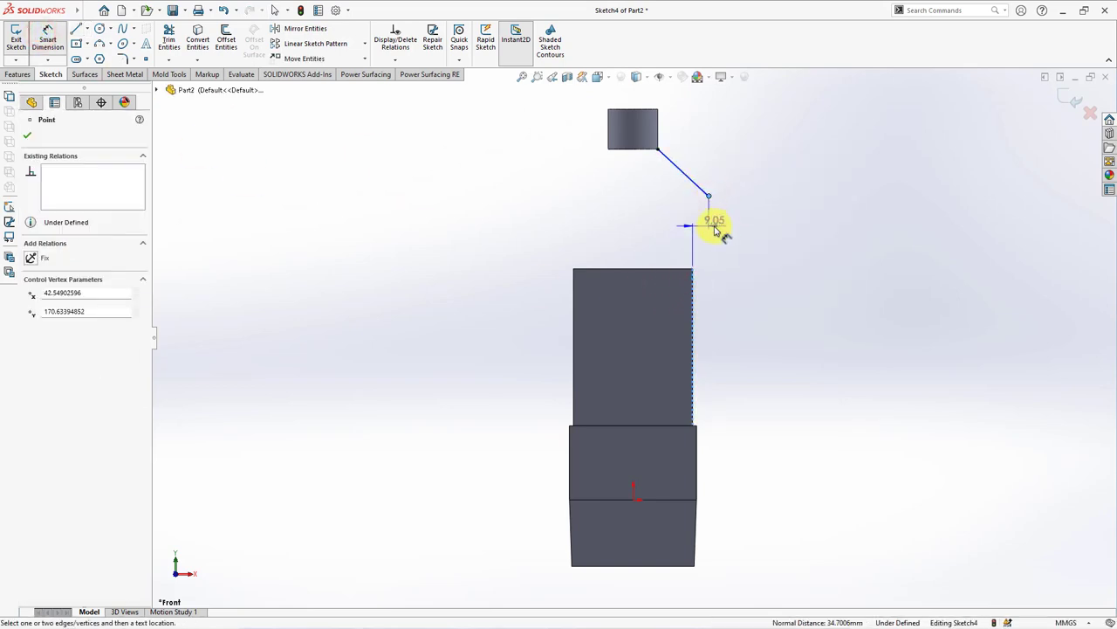
pyautogui.click(723, 229)
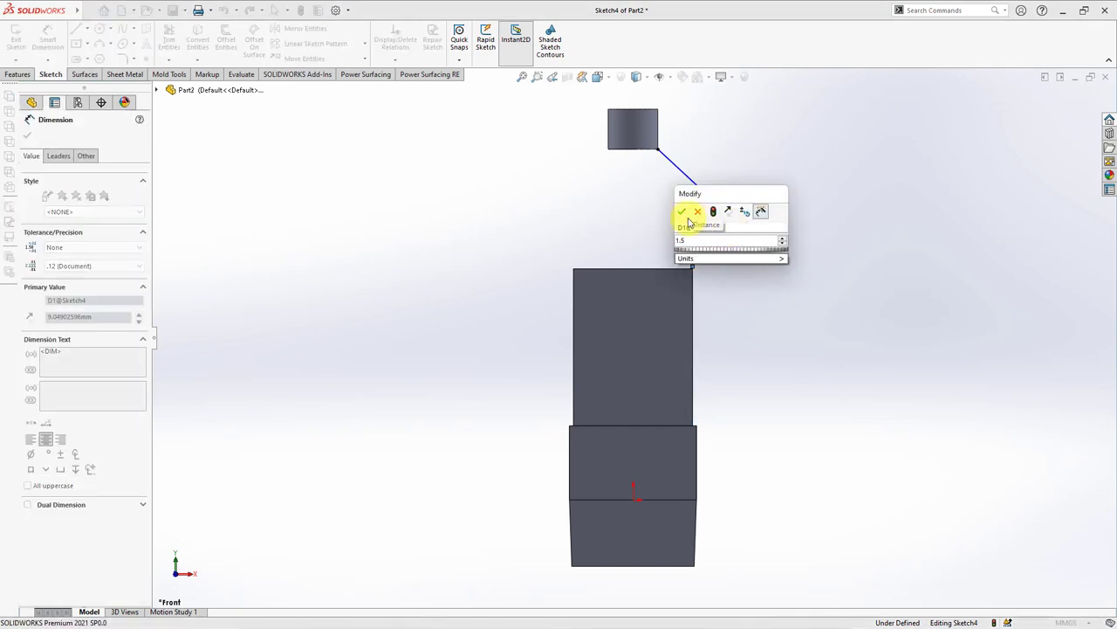
pyautogui.click(682, 213)
pyautogui.click(676, 169)
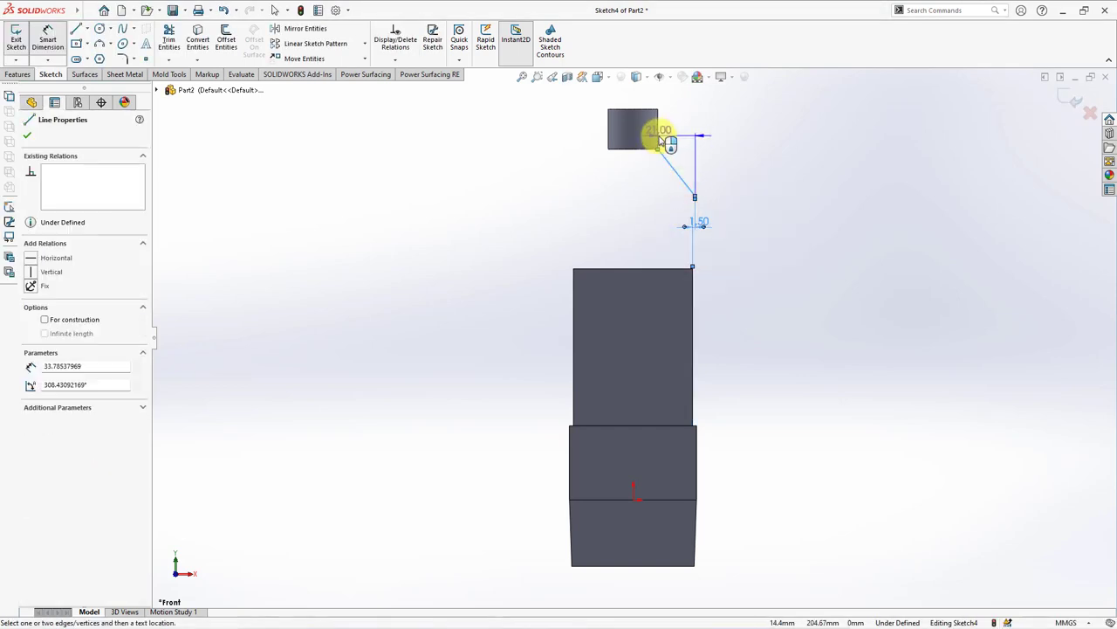
pyautogui.click(661, 142)
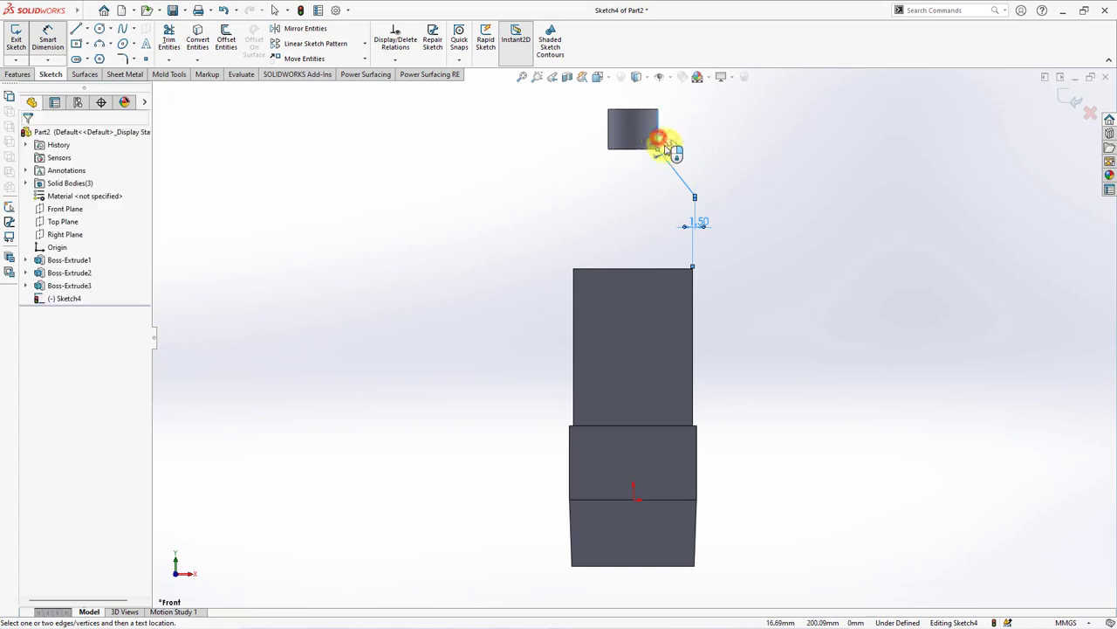
pyautogui.click(670, 195)
pyautogui.write('50')
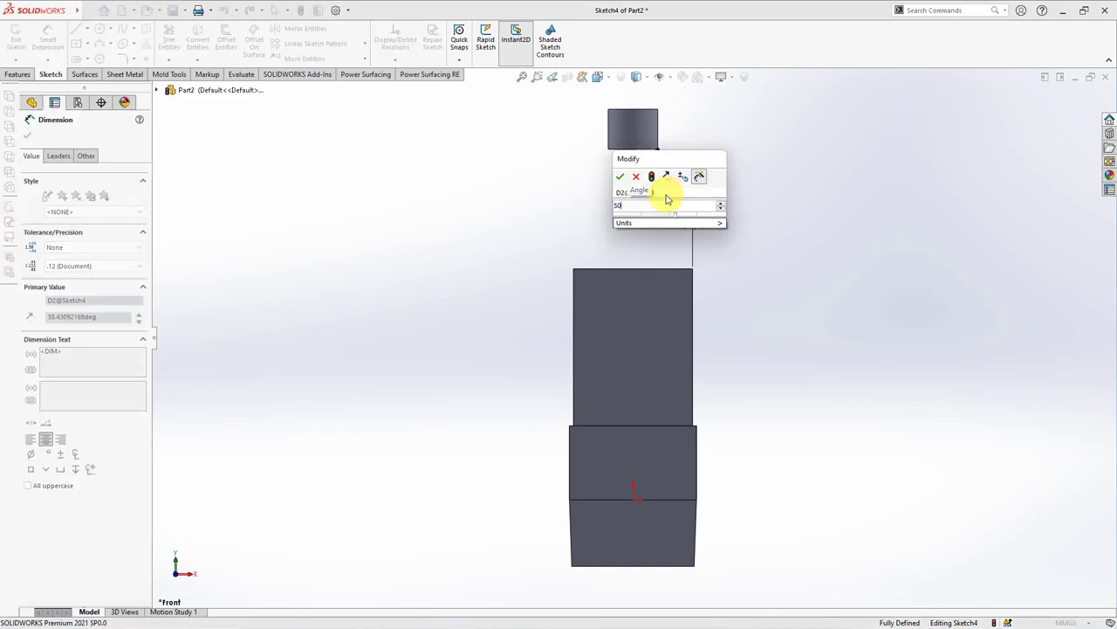
pyautogui.click(620, 177)
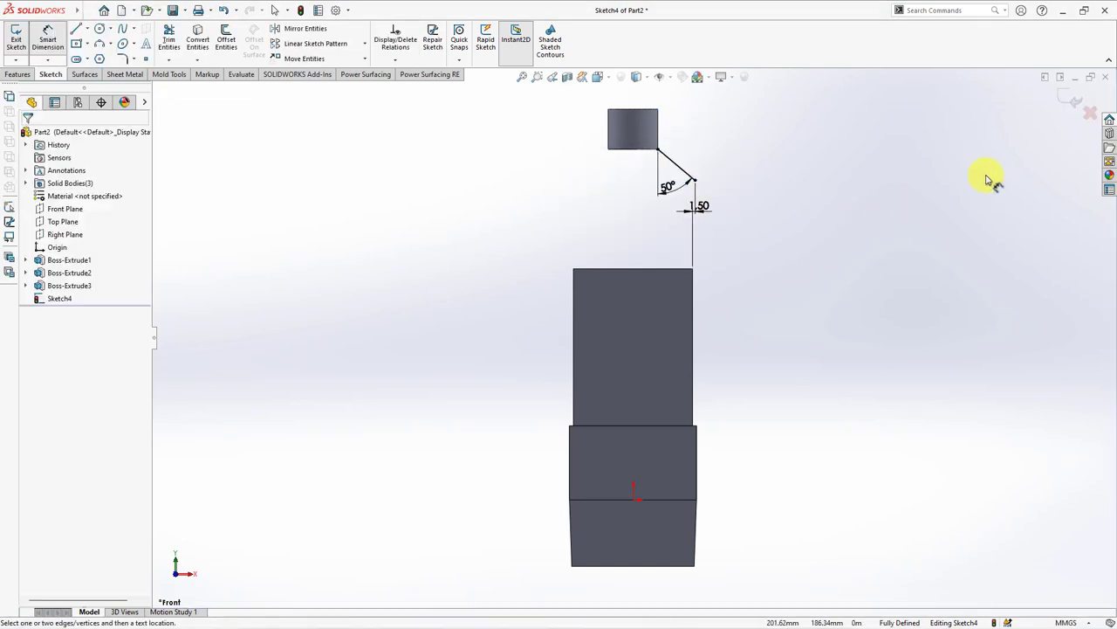
pyautogui.click(1066, 96)
# Fillet the upper column's four vertical edges with a 15 mm radius.
pyautogui.moveTo(880, 177); pyautogui.dragTo(841, 253, button='middle')
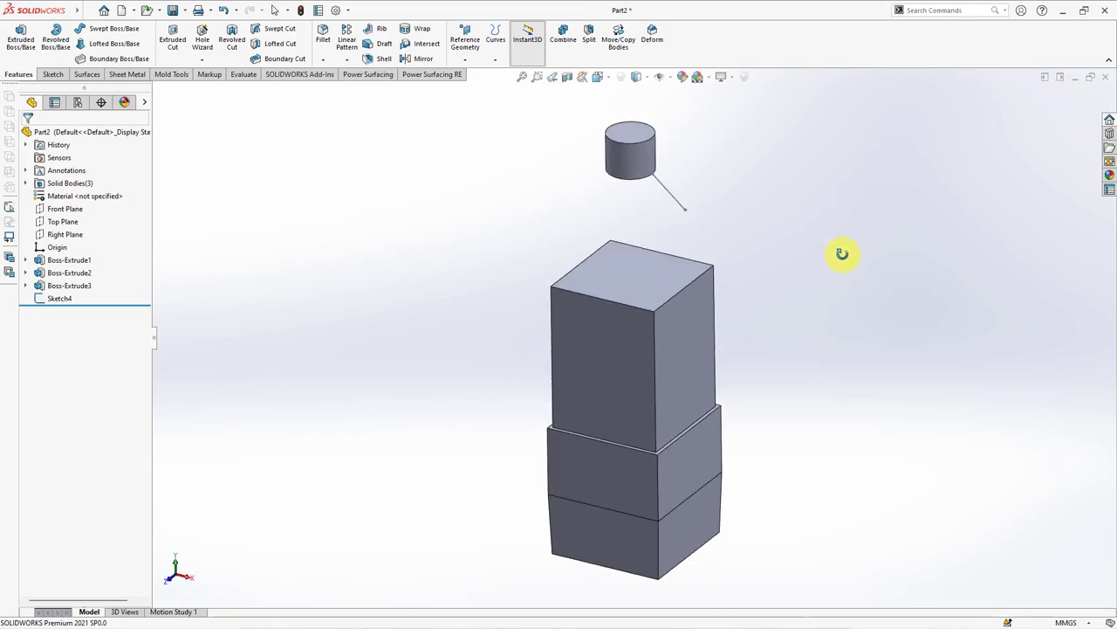
pyautogui.click(323, 35)
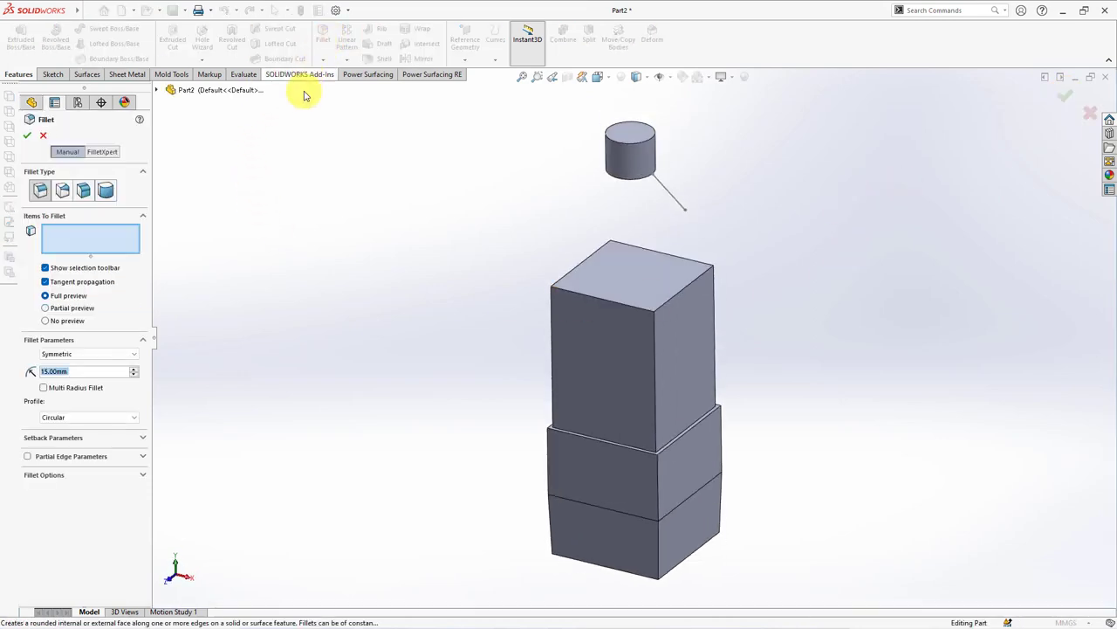
pyautogui.write('15')
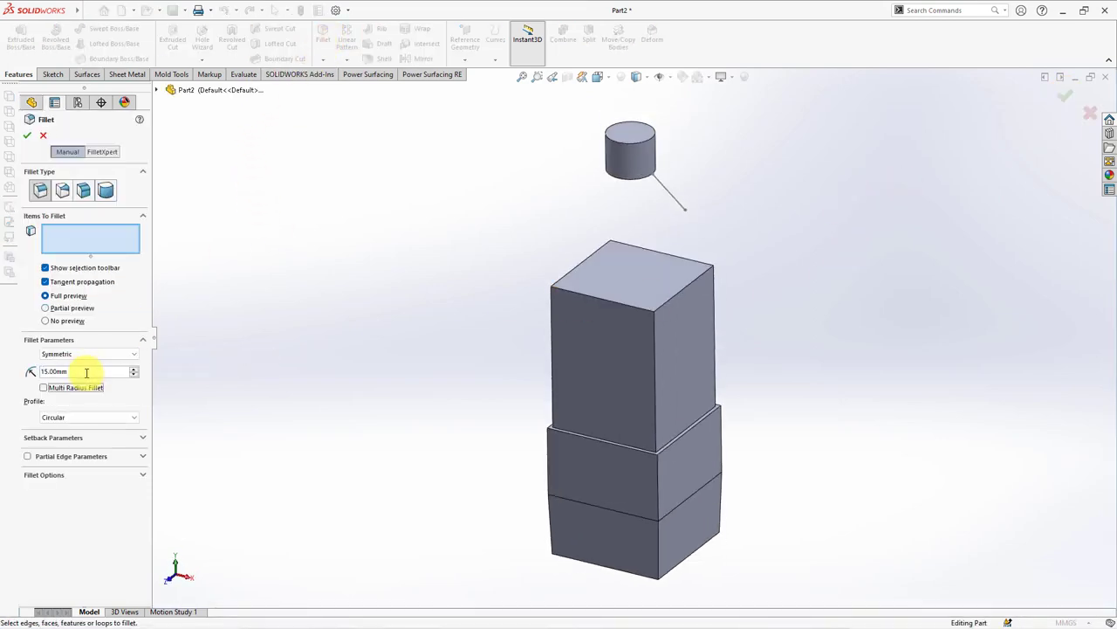
pyautogui.click(654, 405)
pyautogui.click(677, 368)
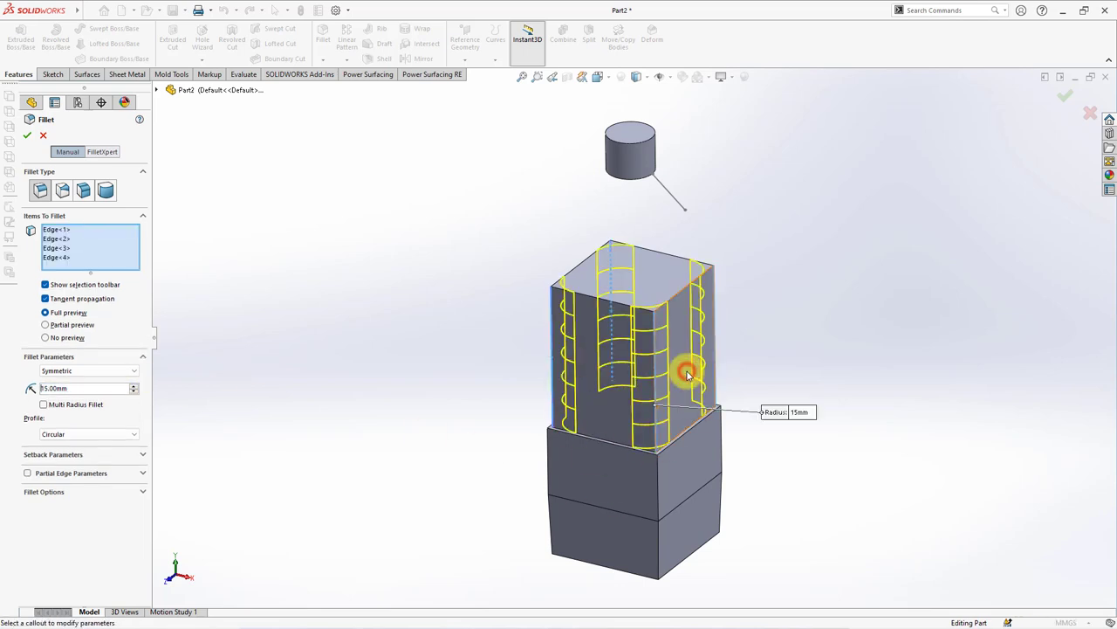
pyautogui.press('Return')
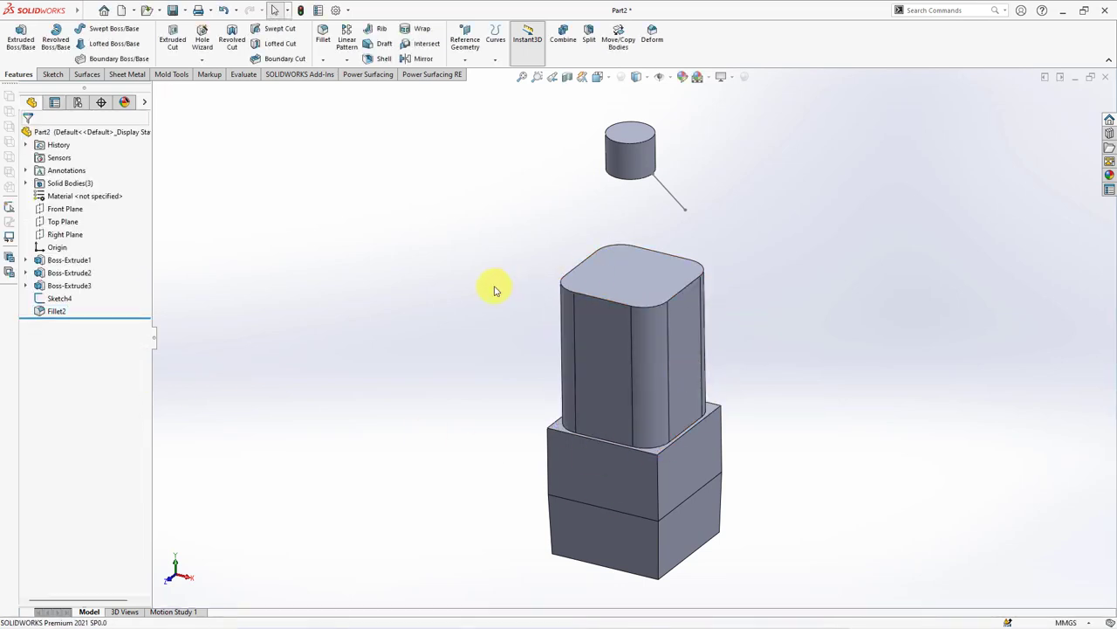
# On the column's top face, sketch its rounded outline offset 1.5 mm inward.
pyautogui.click(574, 273)
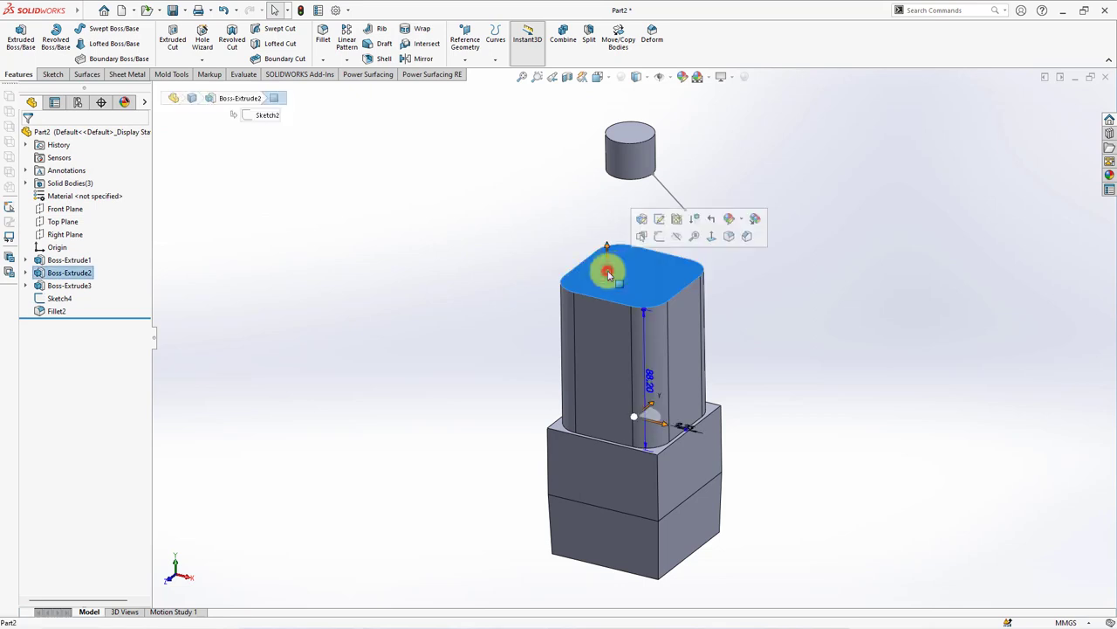
pyautogui.click(654, 236)
pyautogui.click(225, 40)
pyautogui.write('1')
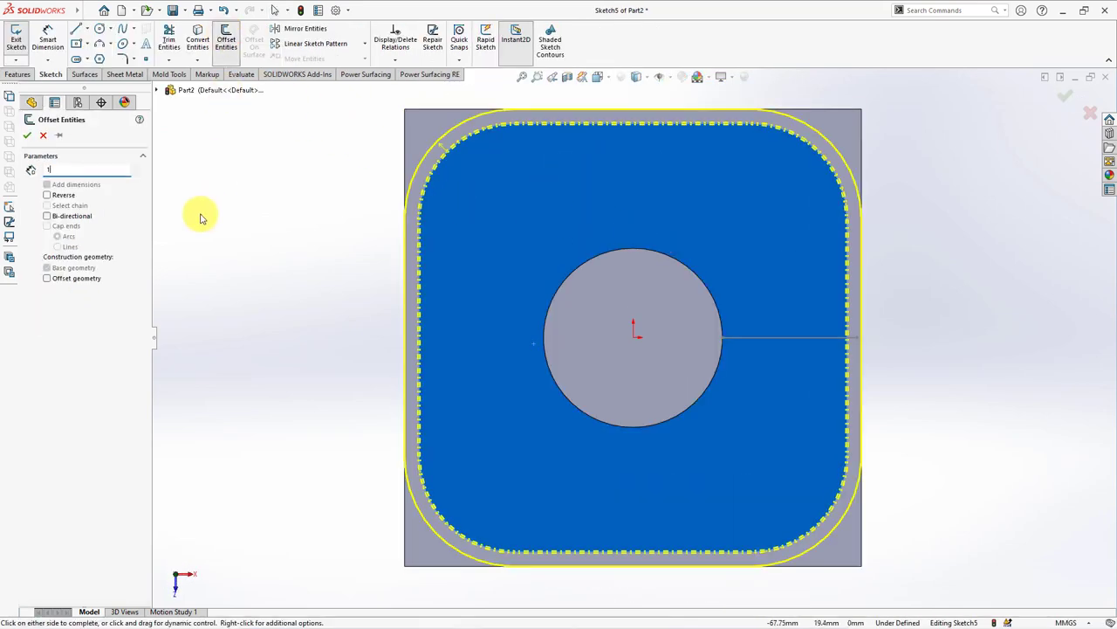
pyautogui.write('.5')
pyautogui.press('Return')
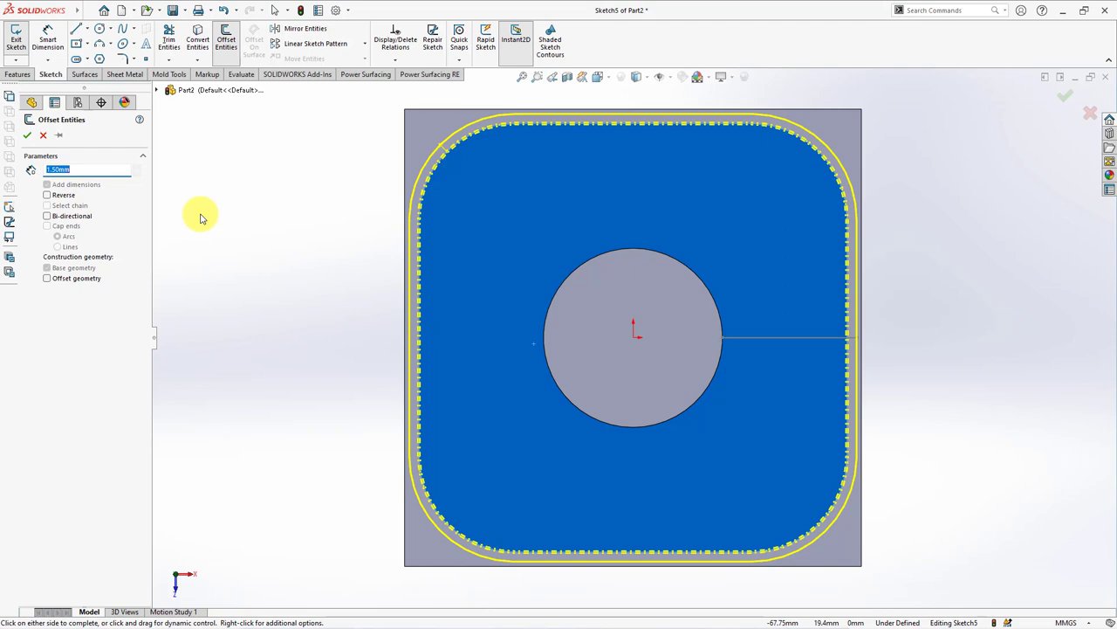
pyautogui.click(26, 137)
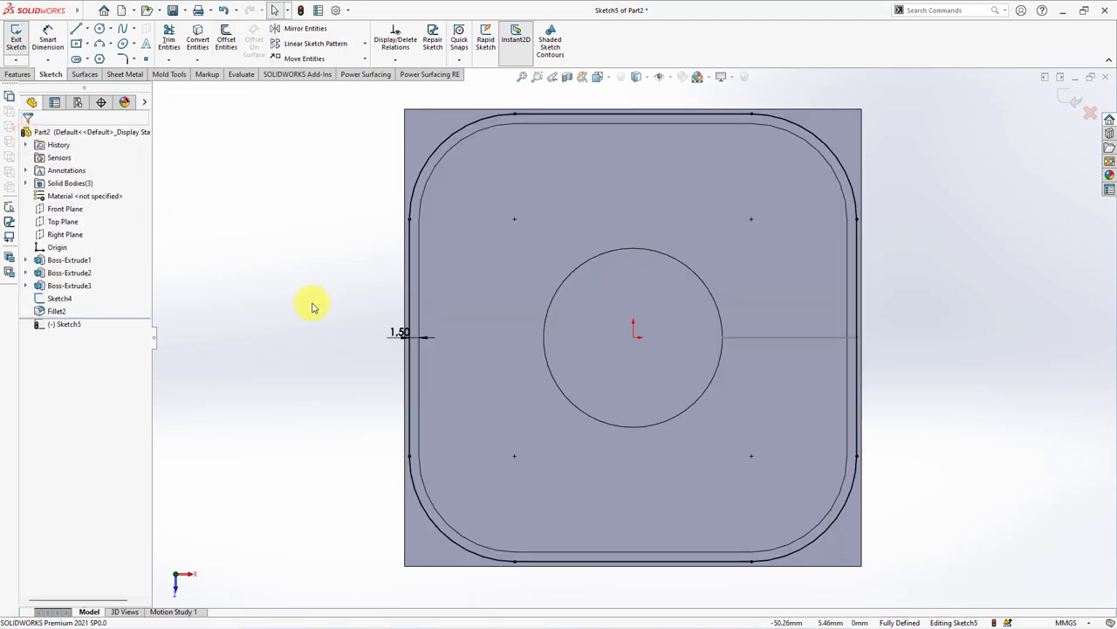
pyautogui.press('f')
# Extrude the offset outline Up To Vertex, ending at Sketch4's top point (Point2).
pyautogui.click(21, 75)
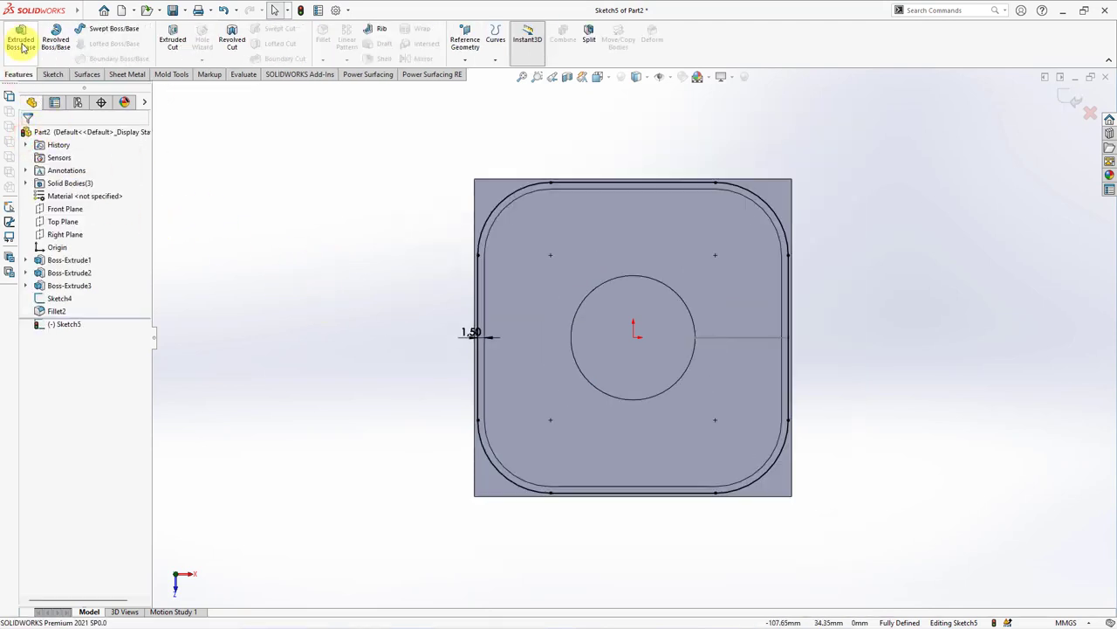
pyautogui.click(20, 40)
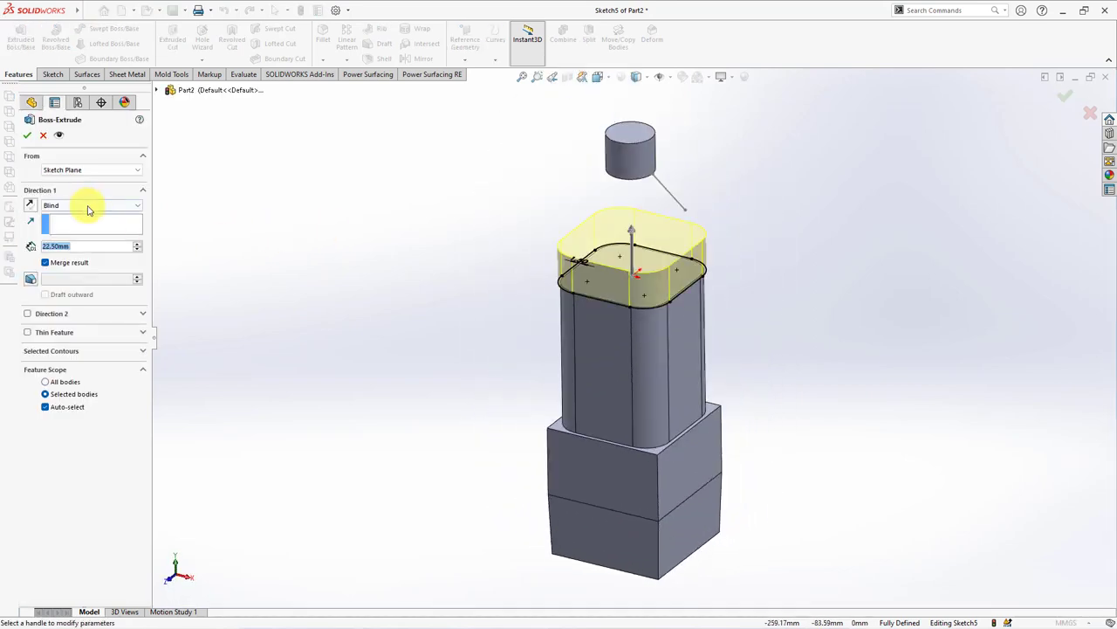
pyautogui.click(88, 205)
pyautogui.click(83, 228)
pyautogui.click(686, 211)
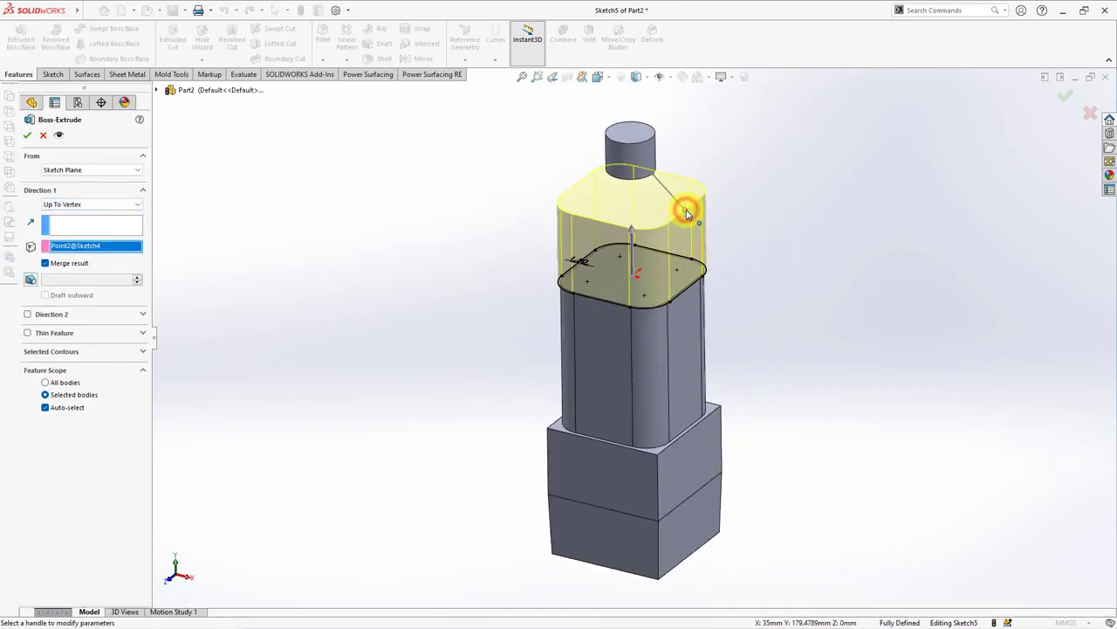
pyautogui.click(28, 137)
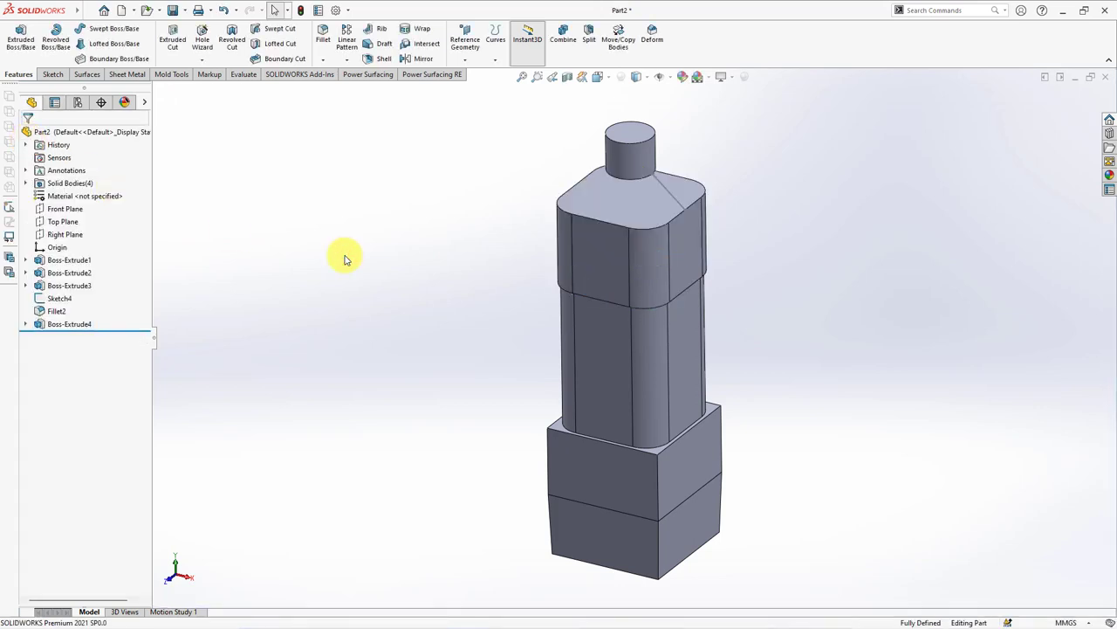
# Loft from the column's top face to the cylinder's bottom face, guided by Sketch4 and merged into the bottle body.
pyautogui.click(96, 42)
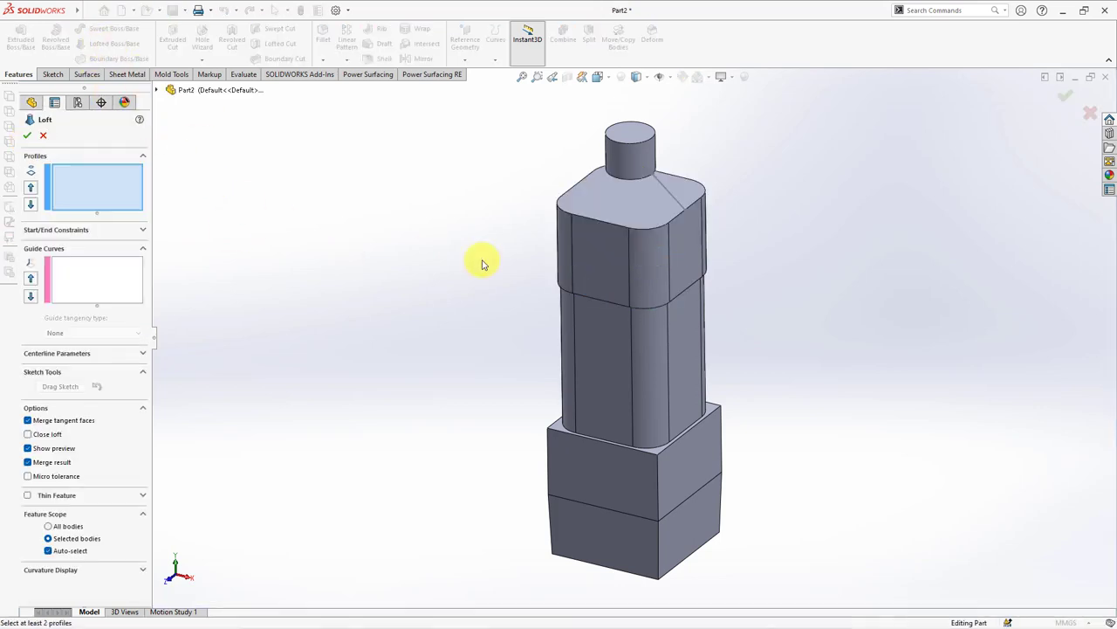
pyautogui.click(644, 212)
pyautogui.moveTo(644, 212); pyautogui.dragTo(655, 94, button='middle')
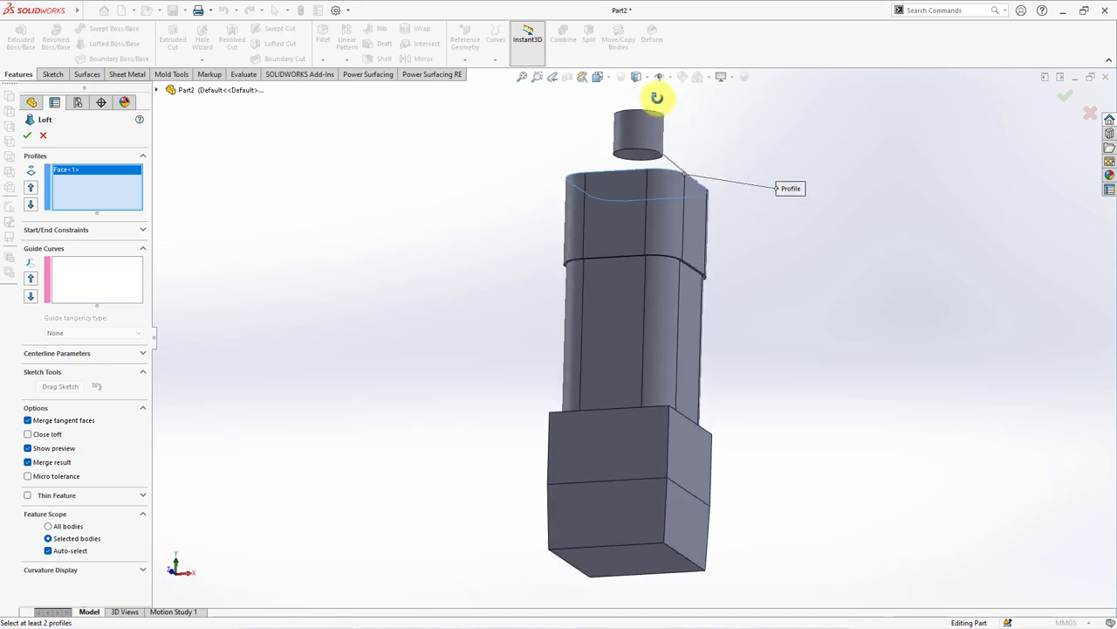
pyautogui.click(647, 161)
pyautogui.moveTo(643, 154); pyautogui.dragTo(634, 257, button='middle')
pyautogui.click(75, 289)
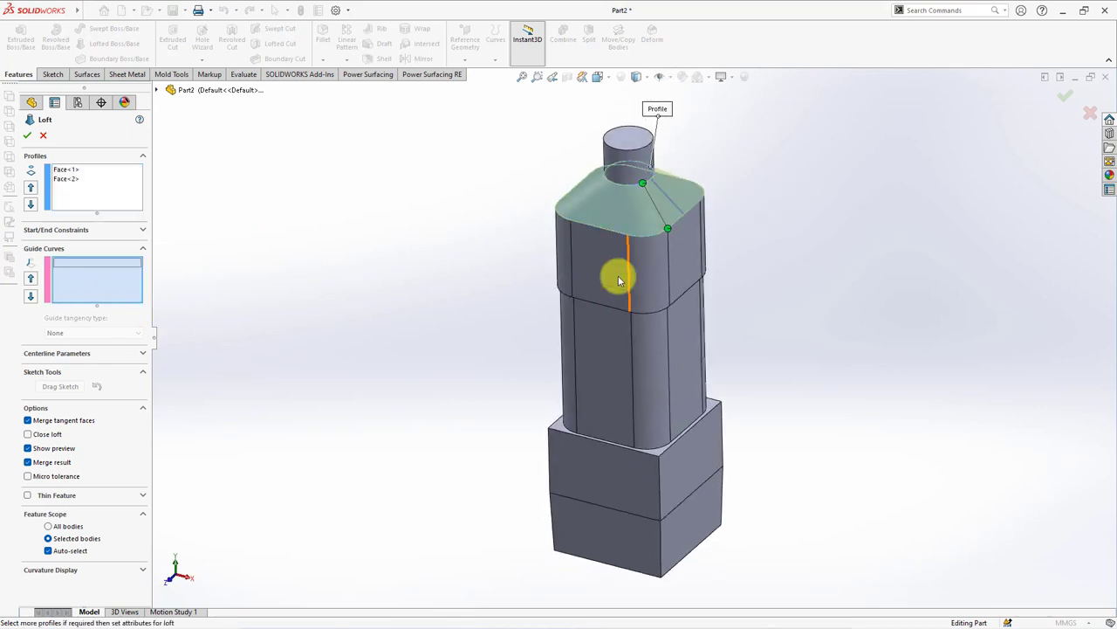
pyautogui.click(673, 206)
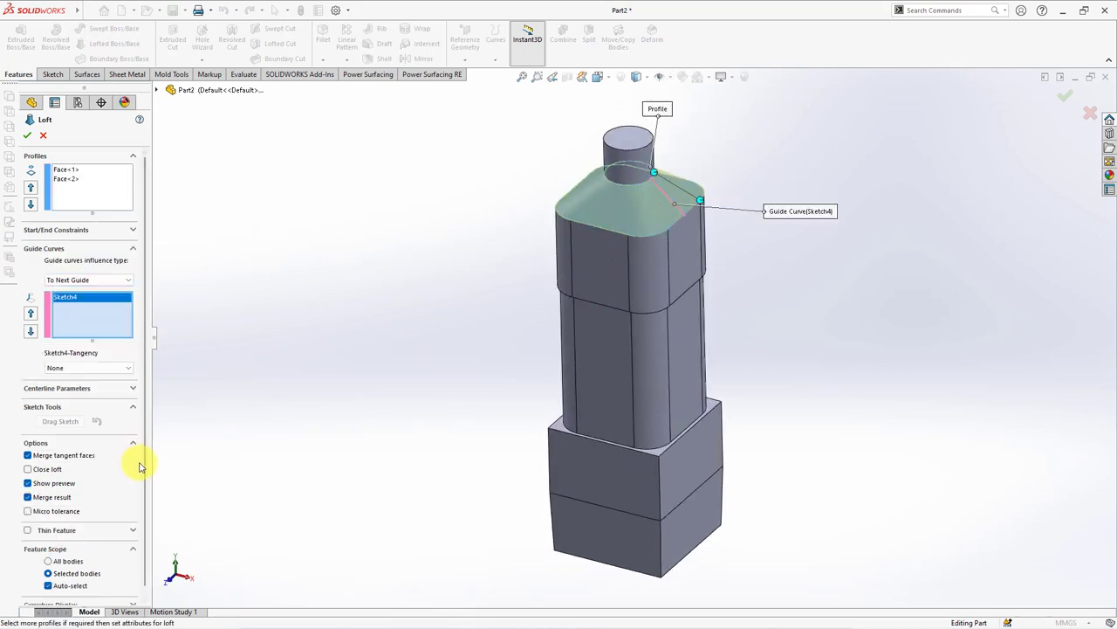
pyautogui.scroll(-1, 140, 465)
pyautogui.click(48, 575)
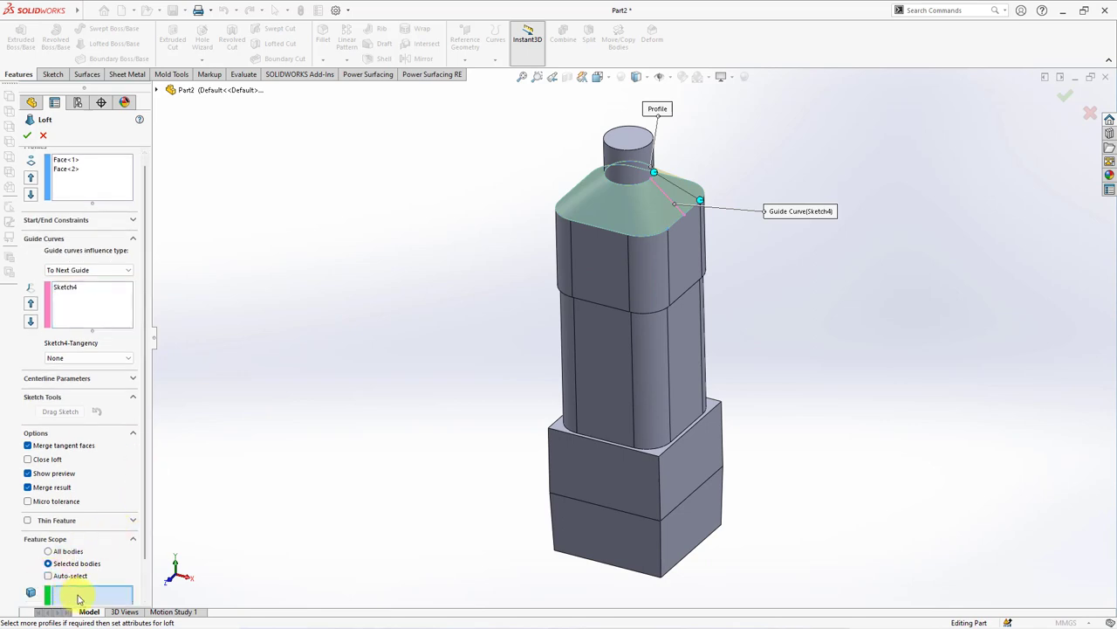
pyautogui.scroll(-1, 143, 554)
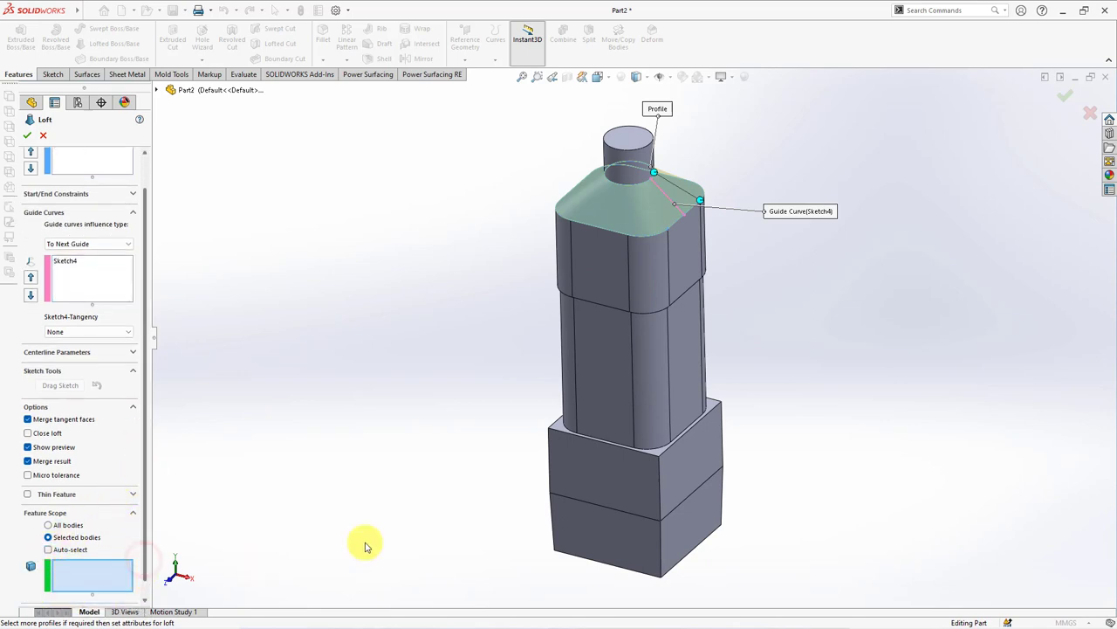
pyautogui.click(633, 160)
pyautogui.click(27, 135)
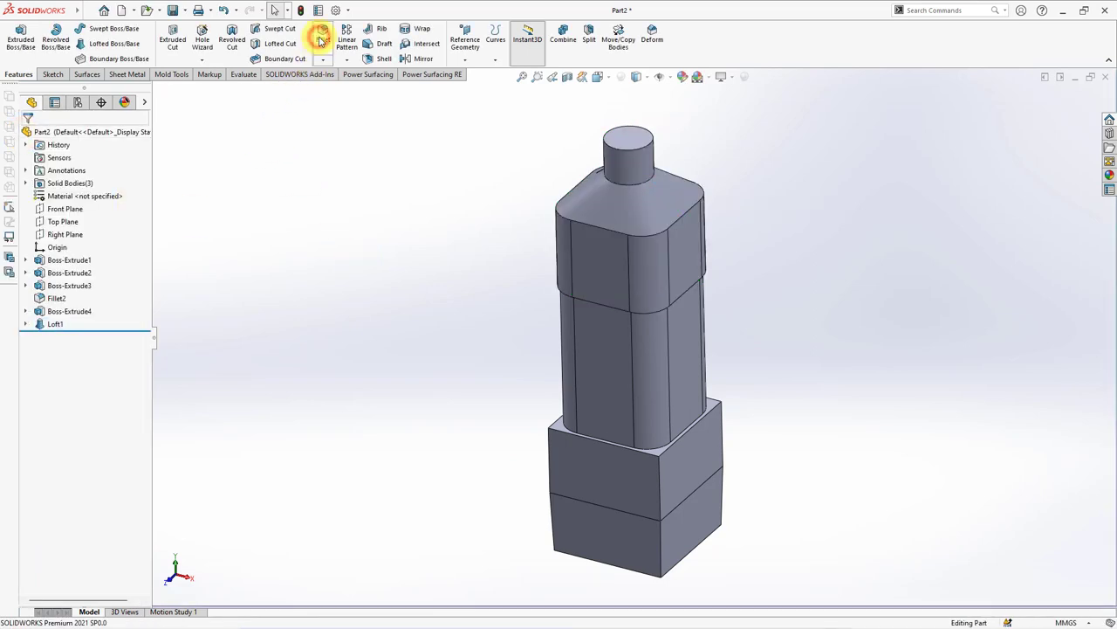
# Fillet the shoulder's top edge loop with a 10 mm radius.
pyautogui.click(321, 37)
pyautogui.write('10')
pyautogui.press('Return')
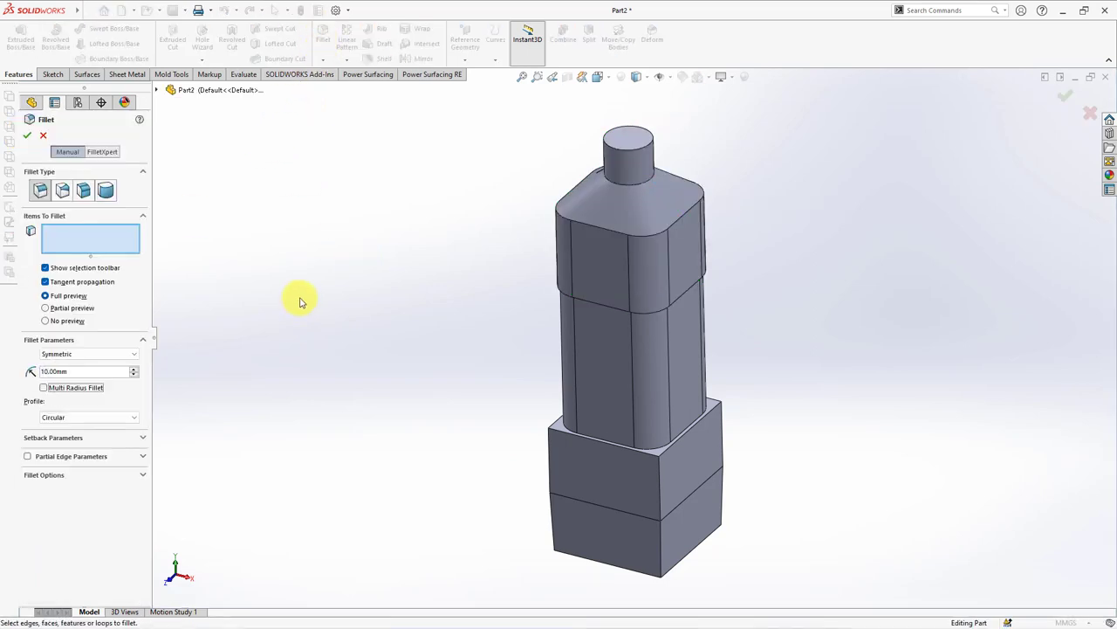
pyautogui.click(609, 231)
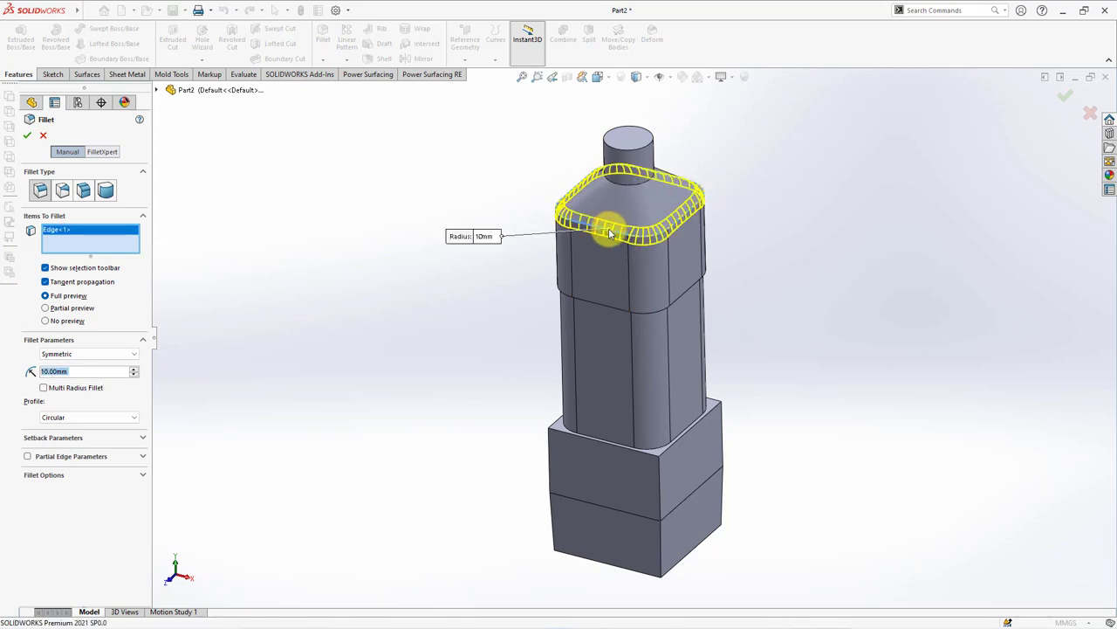
pyautogui.press('Return')
# Fillet the base block's vertical corner edges with a 17 mm radius.
pyautogui.click(323, 39)
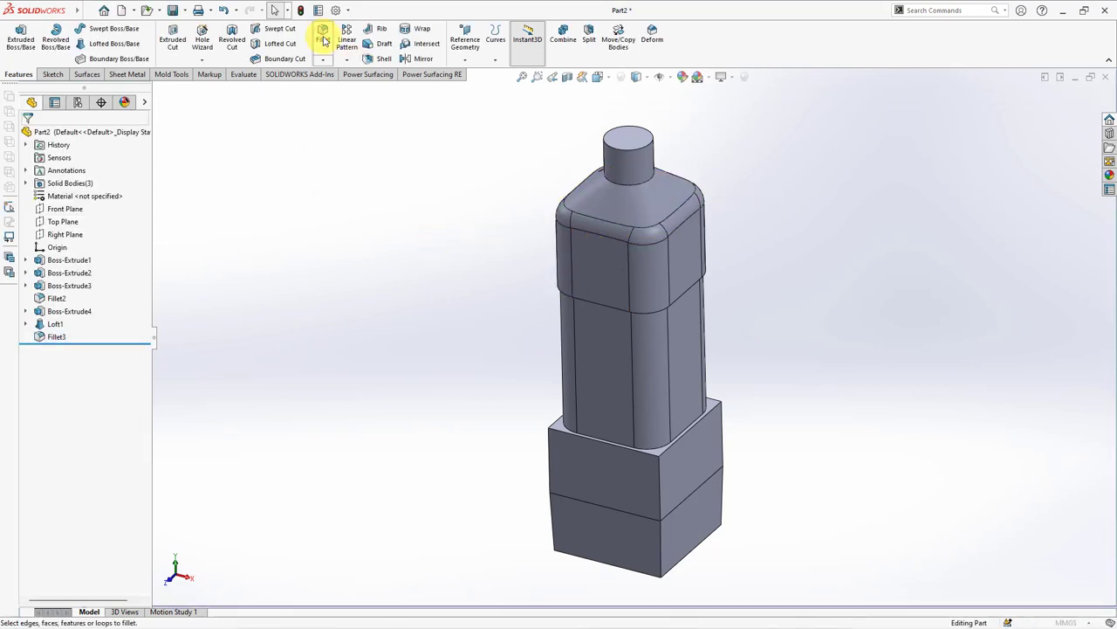
pyautogui.doubleClick(104, 370)
pyautogui.write('17.00mm')
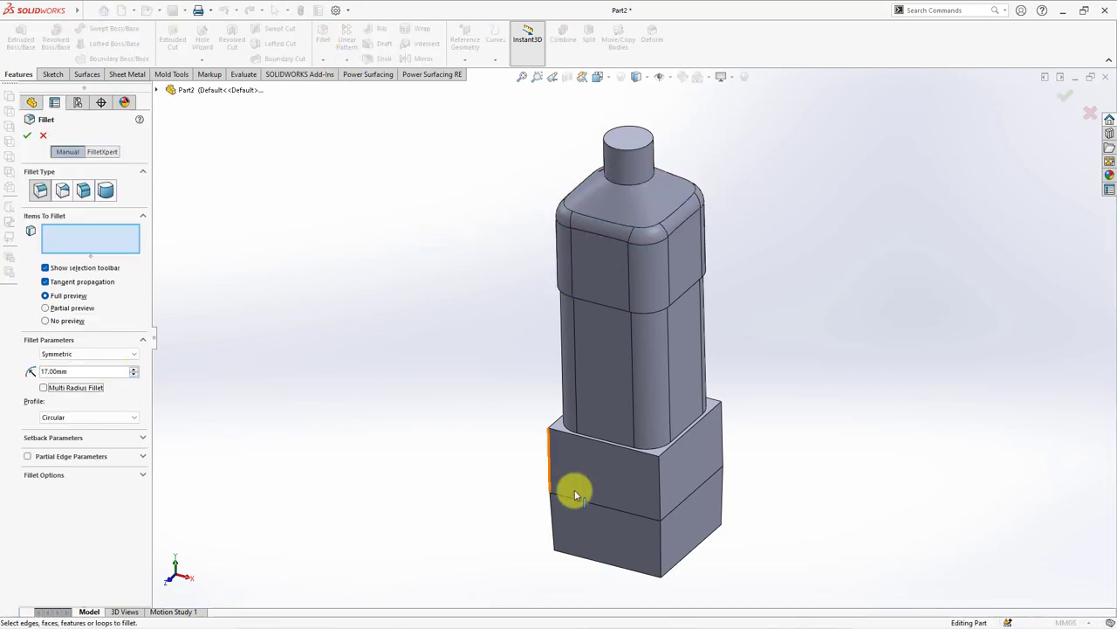
pyautogui.click(657, 504)
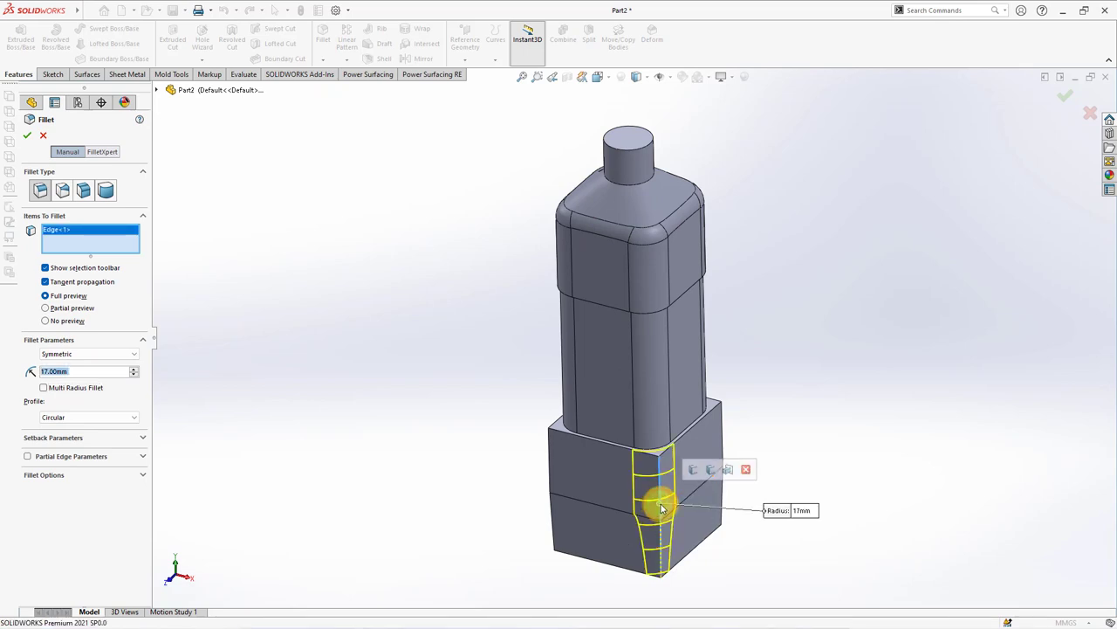
pyautogui.click(692, 469)
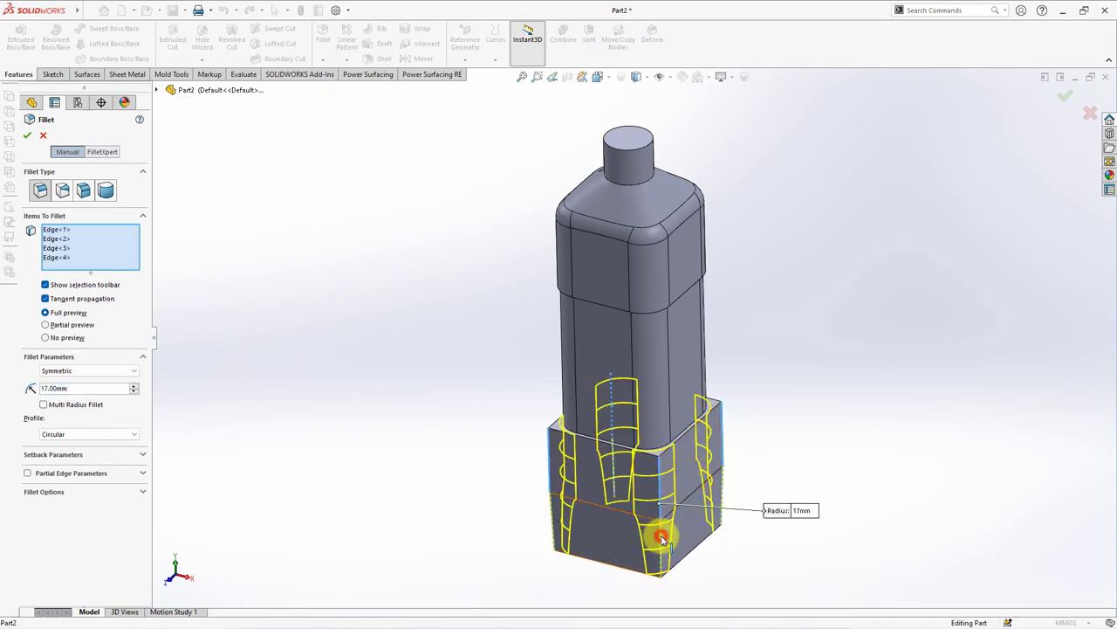
pyautogui.click(661, 538)
pyautogui.click(696, 501)
pyautogui.press('Return')
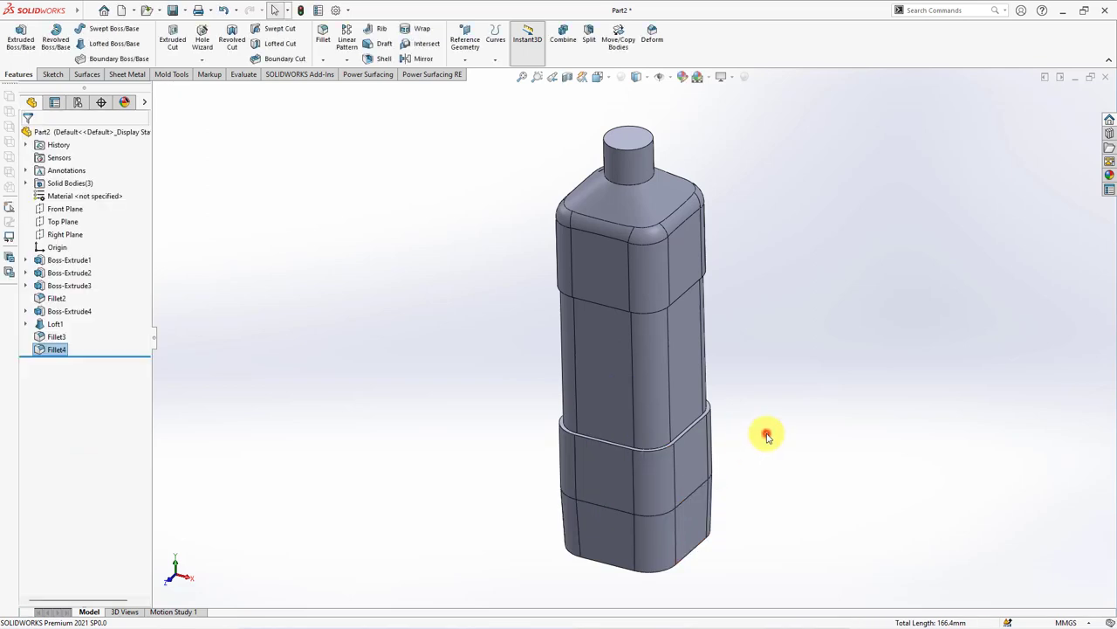
# Start a Front Plane sketch and place a center rectangle at the bottle's side.
pyautogui.click(72, 209)
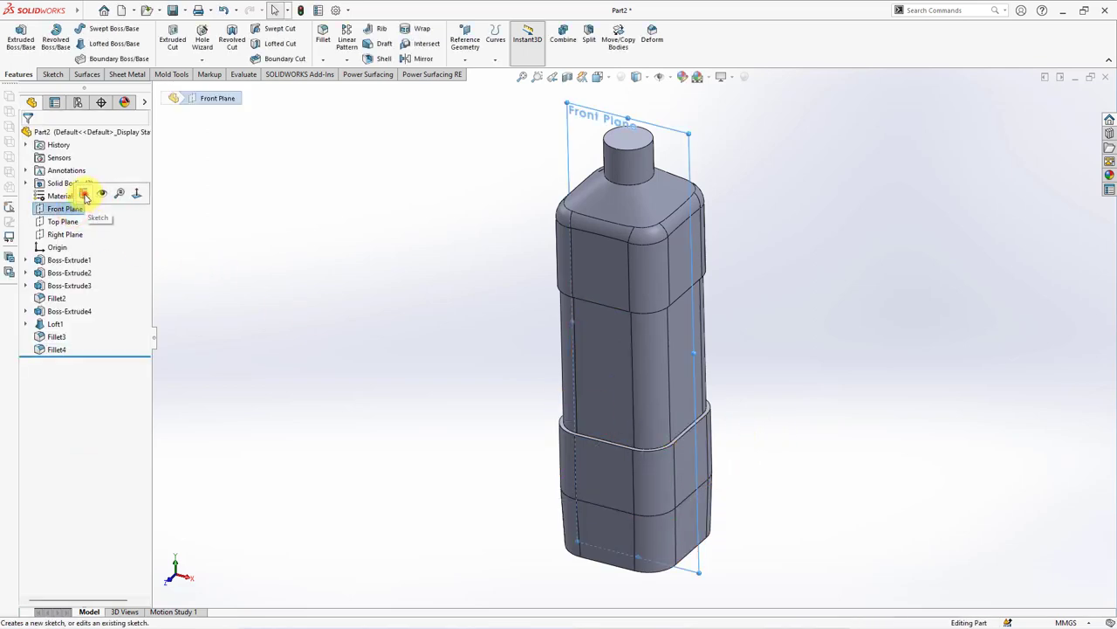
pyautogui.click(82, 193)
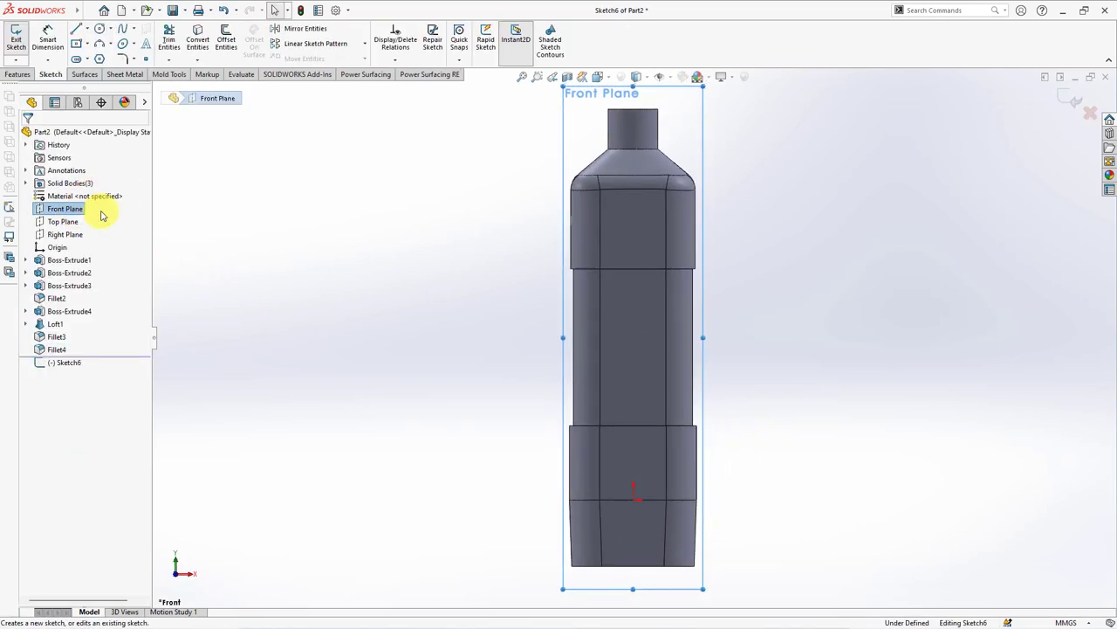
pyautogui.click(77, 43)
pyautogui.scroll(-3, 699, 300)
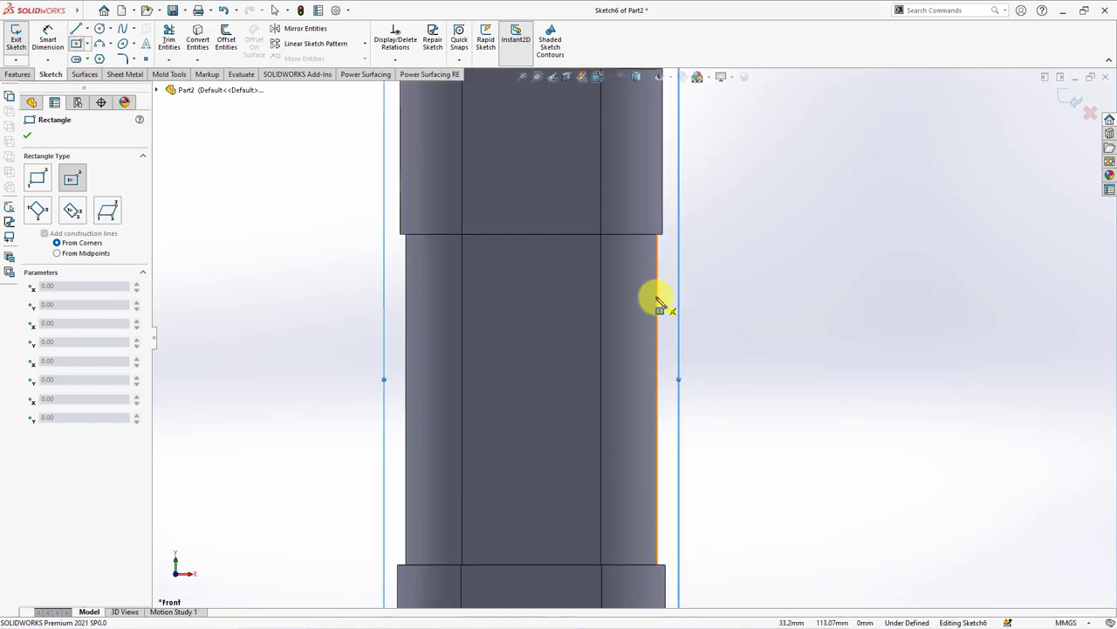
pyautogui.click(657, 297)
# Dimension the rectangle 1.6 mm high and 2 mm wide.
pyautogui.click(48, 39)
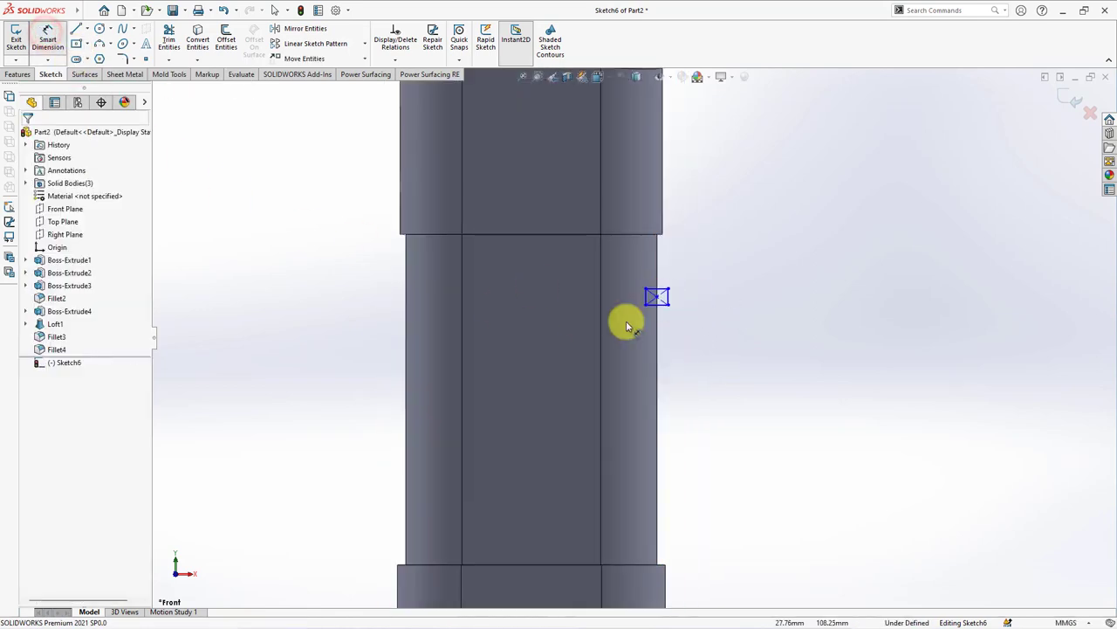
pyautogui.scroll(-2, 690, 297)
pyautogui.click(647, 311)
pyautogui.click(680, 301)
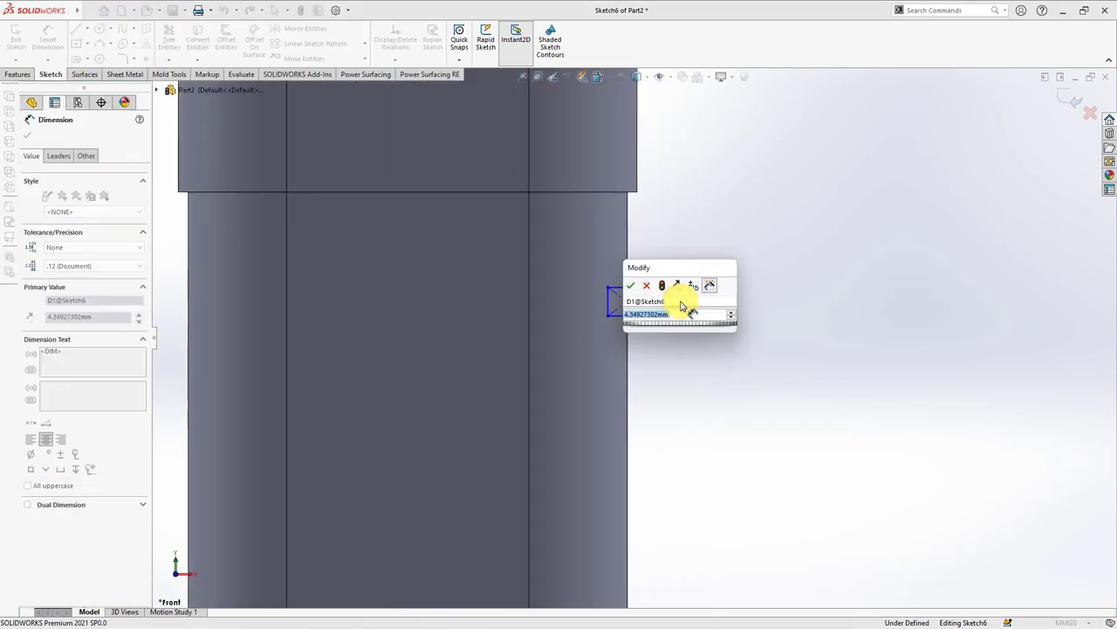
pyautogui.write('1.6')
pyautogui.click(630, 286)
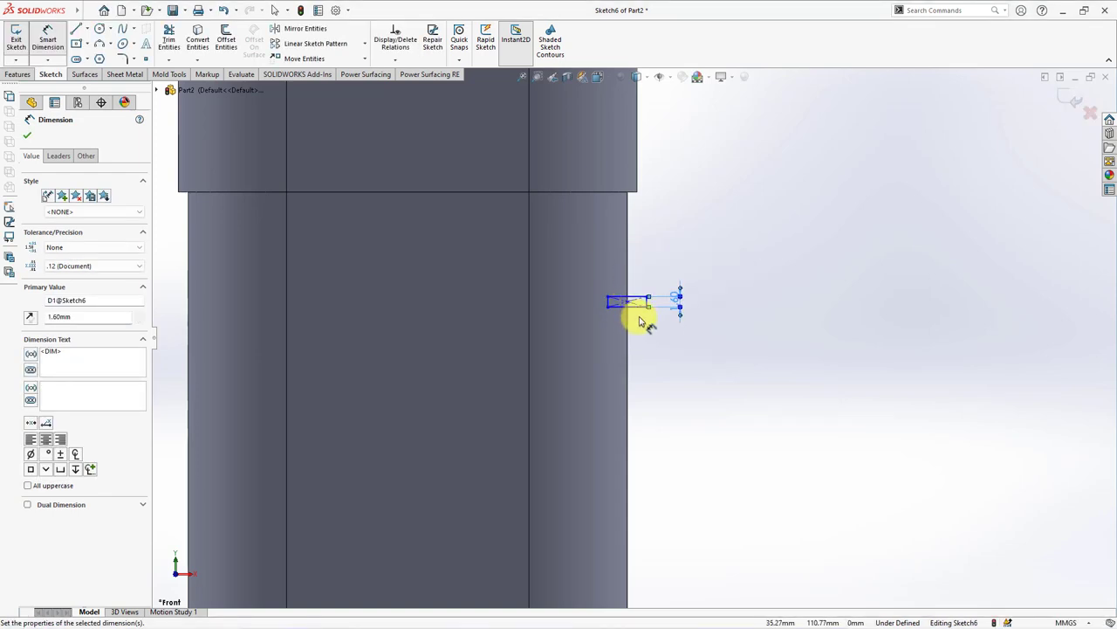
pyautogui.click(628, 302)
pyautogui.click(646, 308)
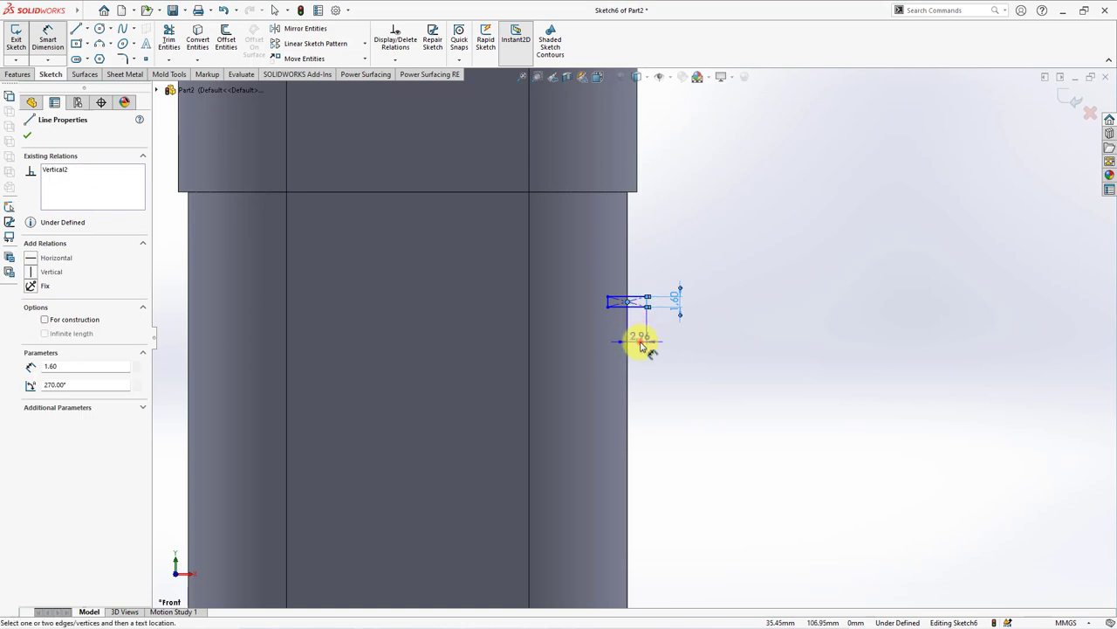
pyautogui.click(644, 340)
pyautogui.click(593, 327)
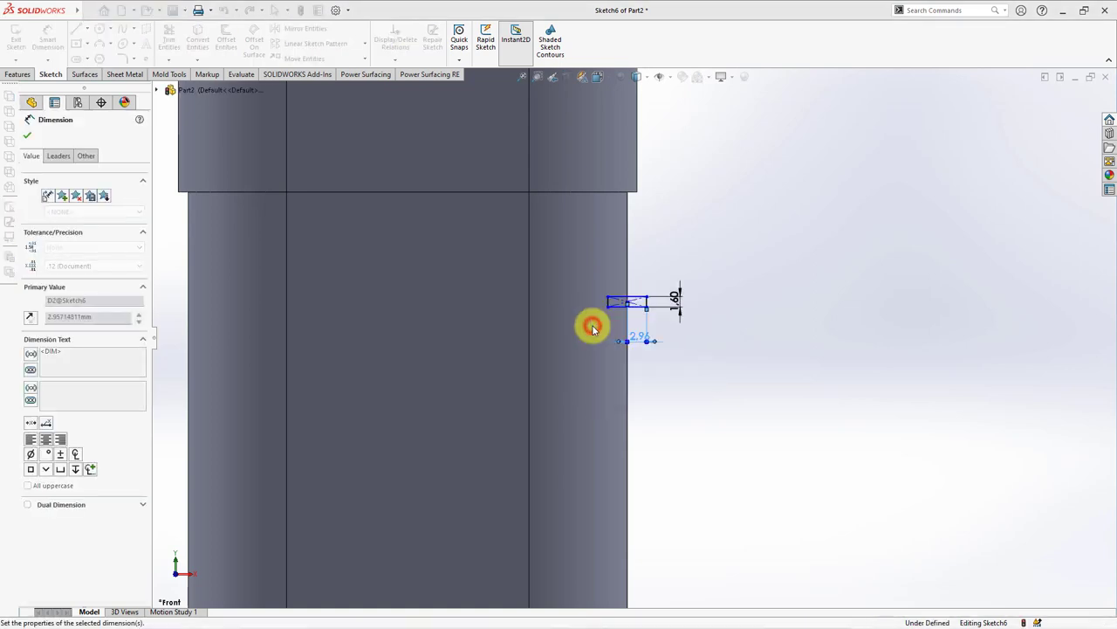
pyautogui.click(642, 301)
# Place the rectangle 20.45 mm below the upper band's lower edge and exit the sketch.
pyautogui.click(635, 192)
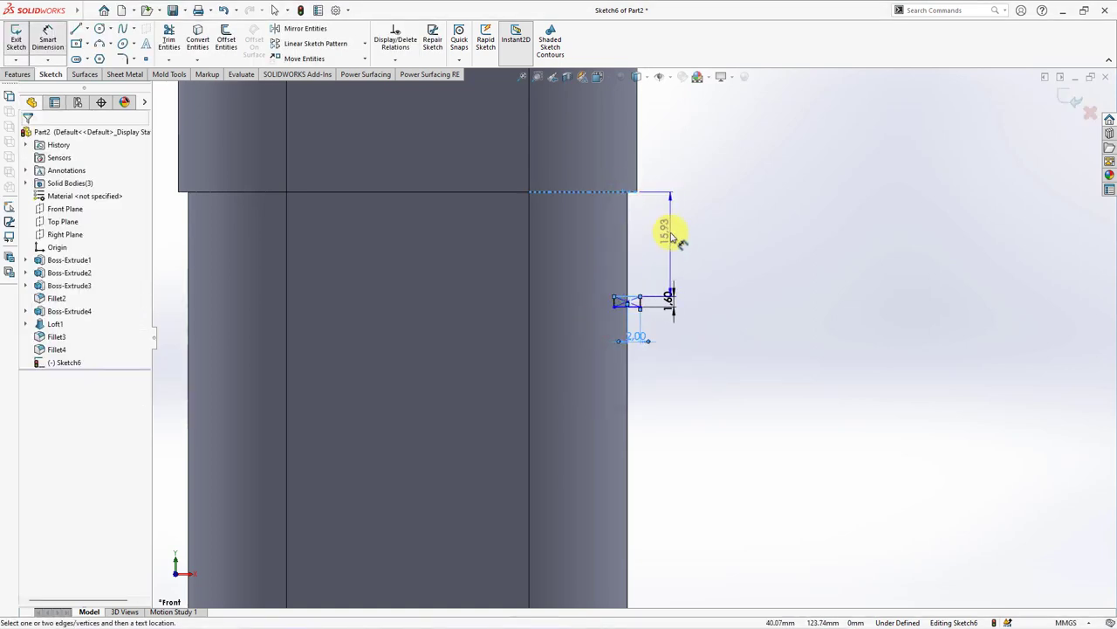
pyautogui.click(676, 239)
pyautogui.write('20.45')
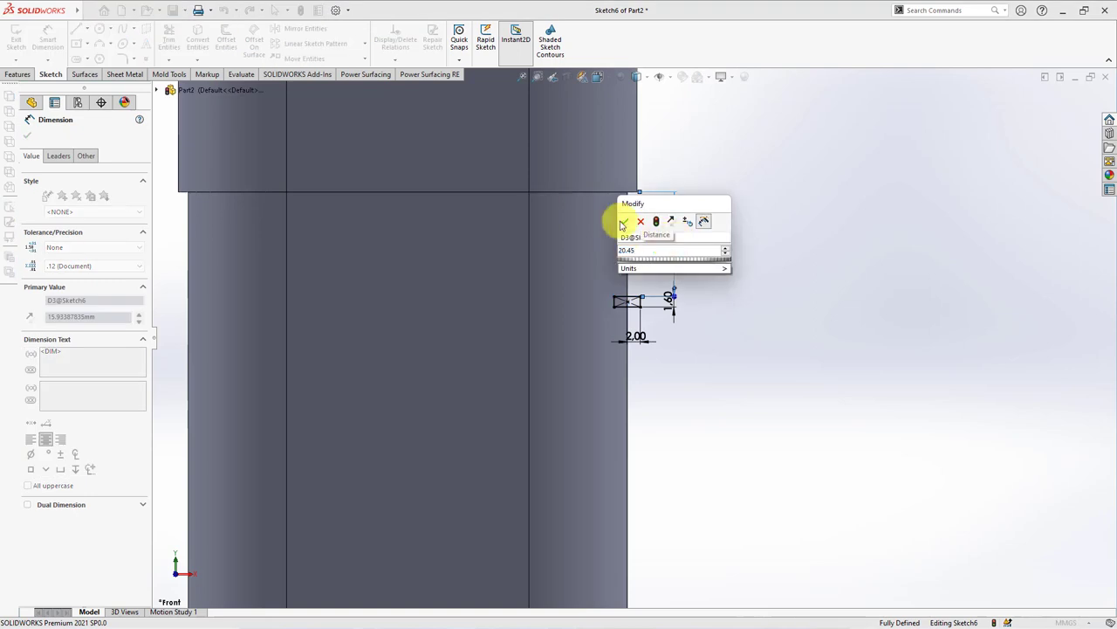
pyautogui.click(623, 223)
pyautogui.scroll(3, 618, 219)
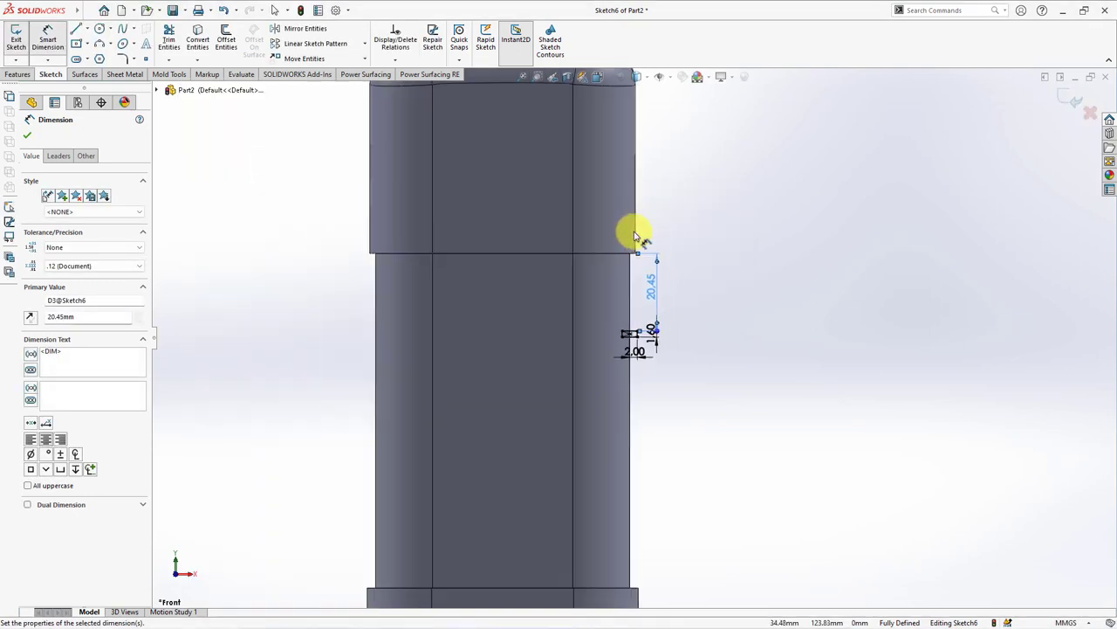
pyautogui.scroll(2, 636, 230)
pyautogui.click(1067, 100)
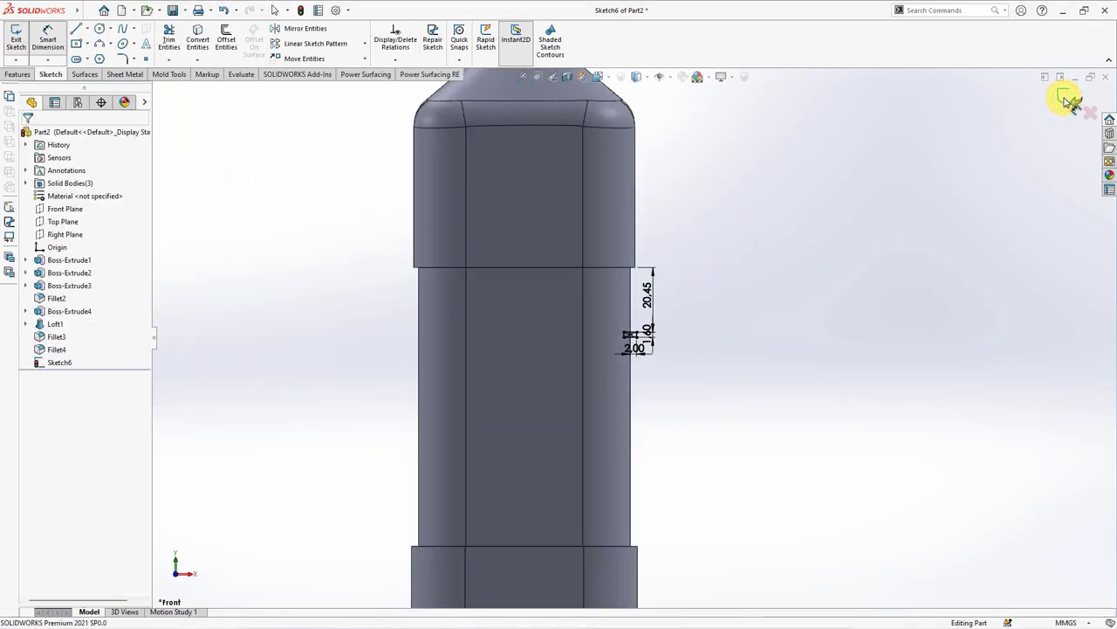
pyautogui.click(216, 244)
# Draw Sketch7 on the Front Plane: a horizontal 67 mm line spanning the bottle body's width.
pyautogui.click(67, 210)
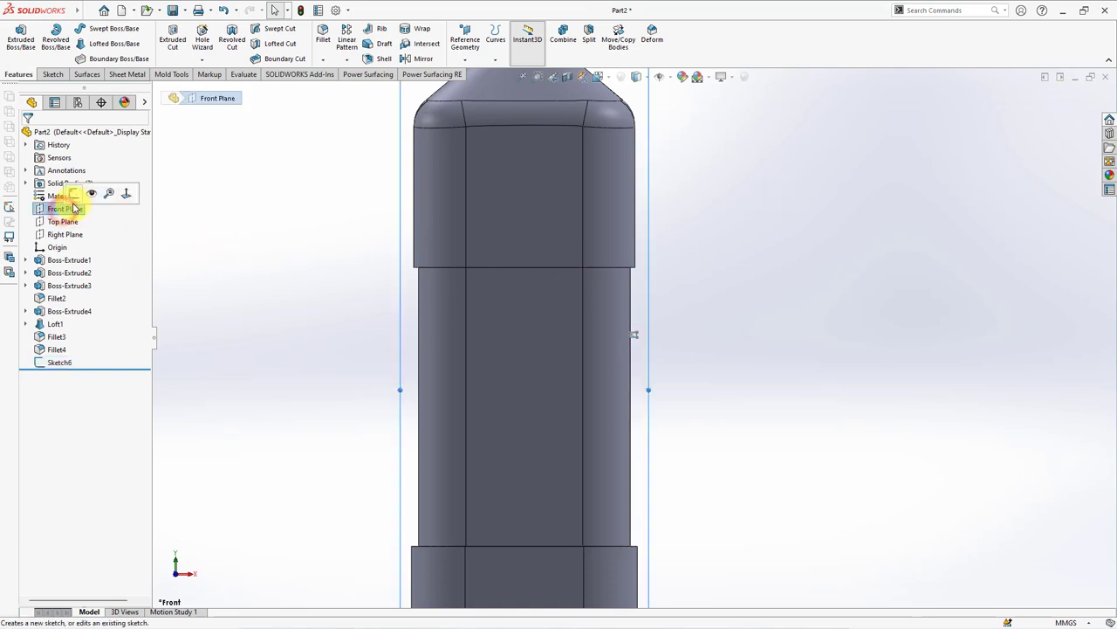
pyautogui.click(75, 189)
pyautogui.click(76, 29)
pyautogui.scroll(-4, 669, 324)
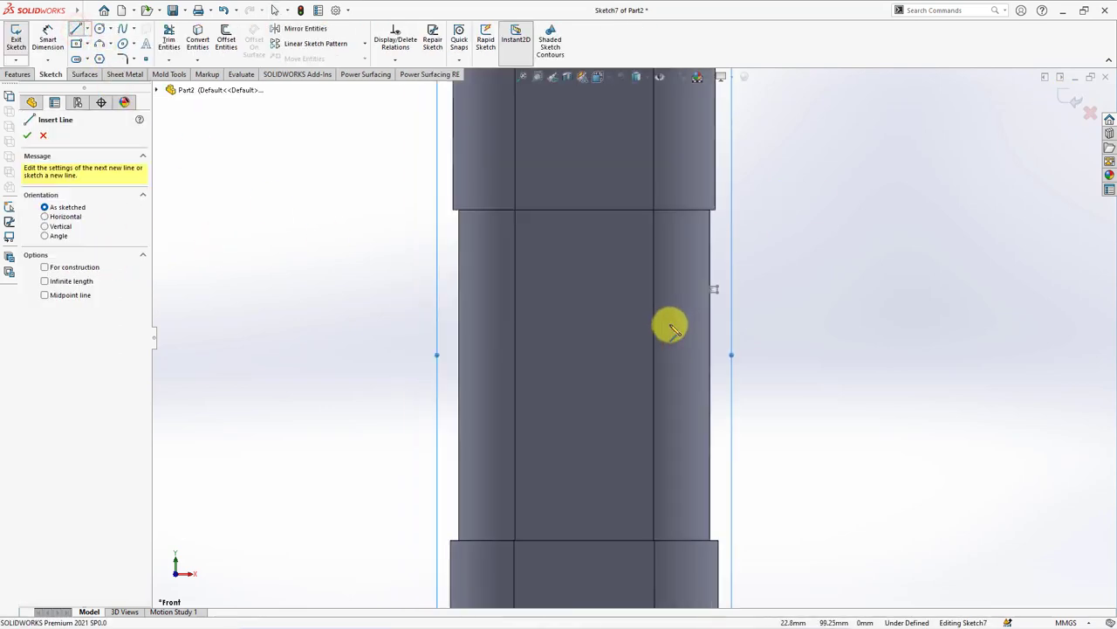
pyautogui.scroll(-2, 733, 267)
pyautogui.click(740, 265)
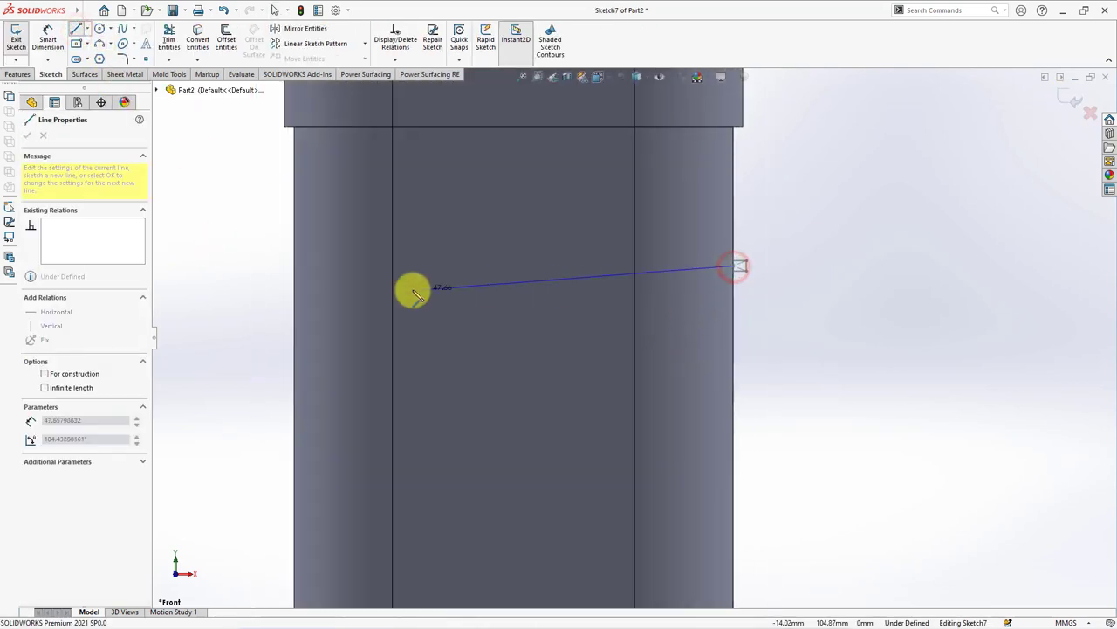
pyautogui.doubleClick(295, 266)
pyautogui.scroll(3, 269, 281)
pyautogui.press('Escape')
pyautogui.press('f')
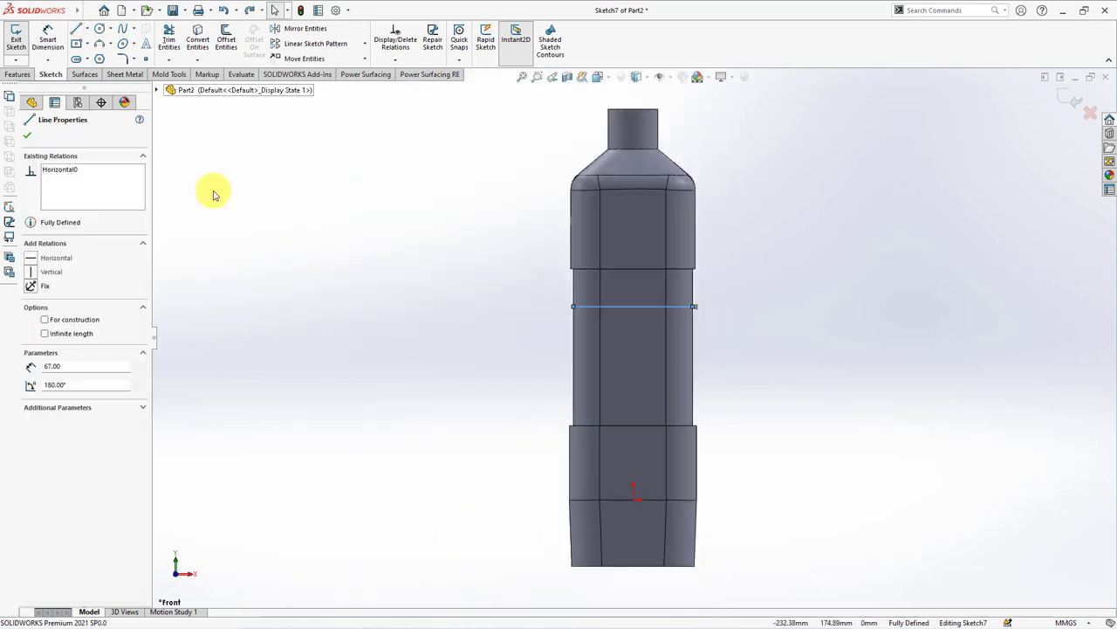
pyautogui.click(27, 136)
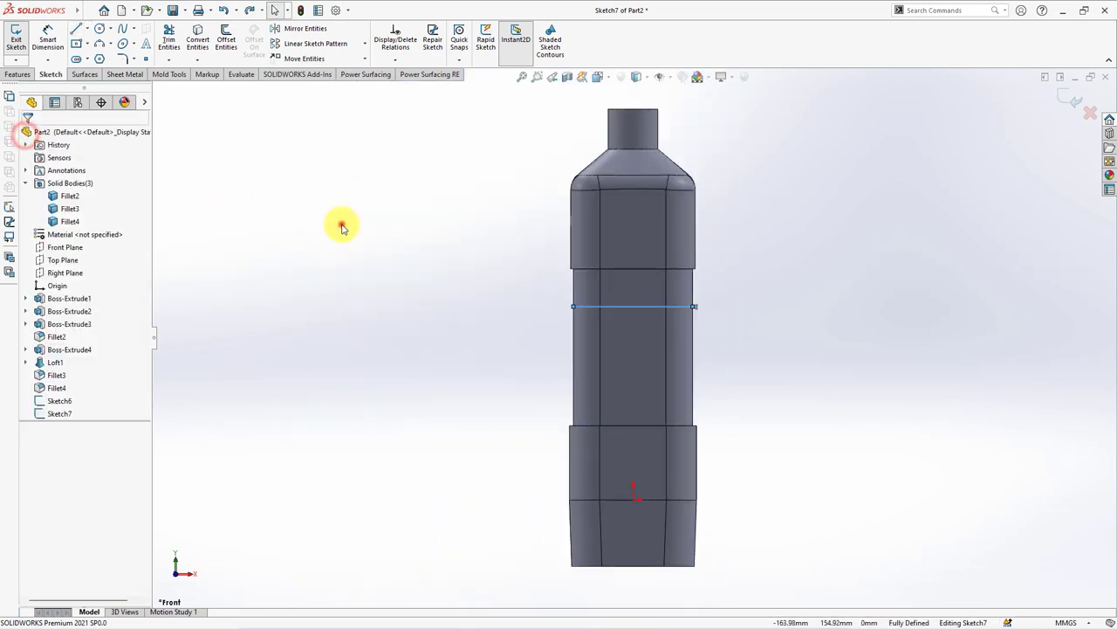
pyautogui.click(1065, 102)
pyautogui.click(54, 413)
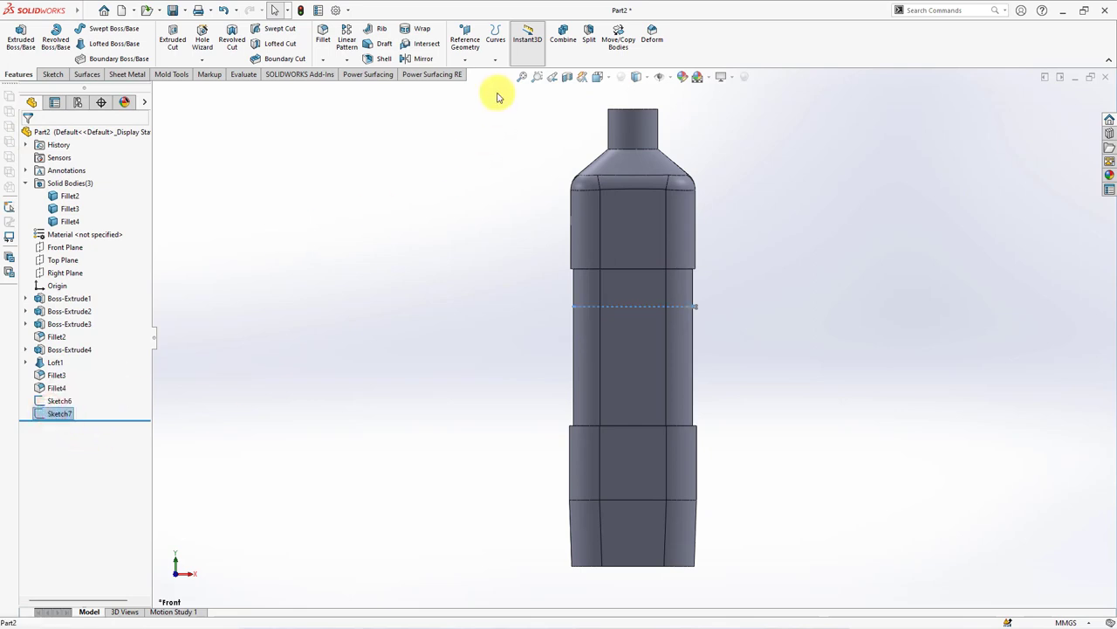
# Project the line sketch onto the bottle's four side faces as Curve1.
pyautogui.click(496, 52)
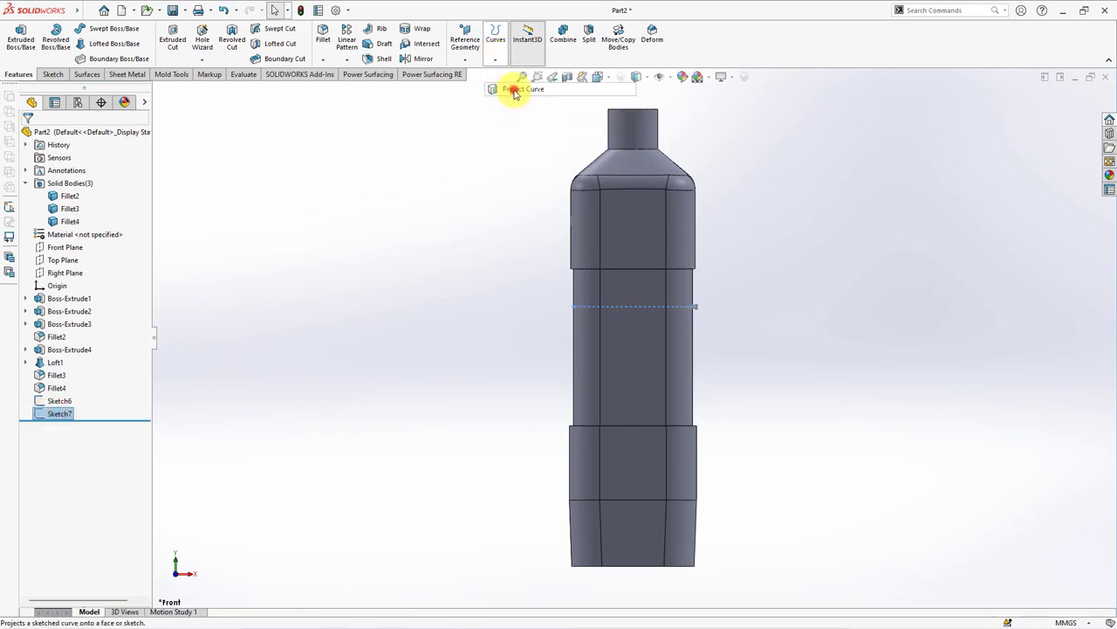
pyautogui.click(516, 88)
pyautogui.moveTo(499, 199)
pyautogui.mouseDown(button='middle')
pyautogui.moveTo(449, 249)
pyautogui.moveTo(674, 352)
pyautogui.mouseUp(button='middle')
pyautogui.click(674, 351)
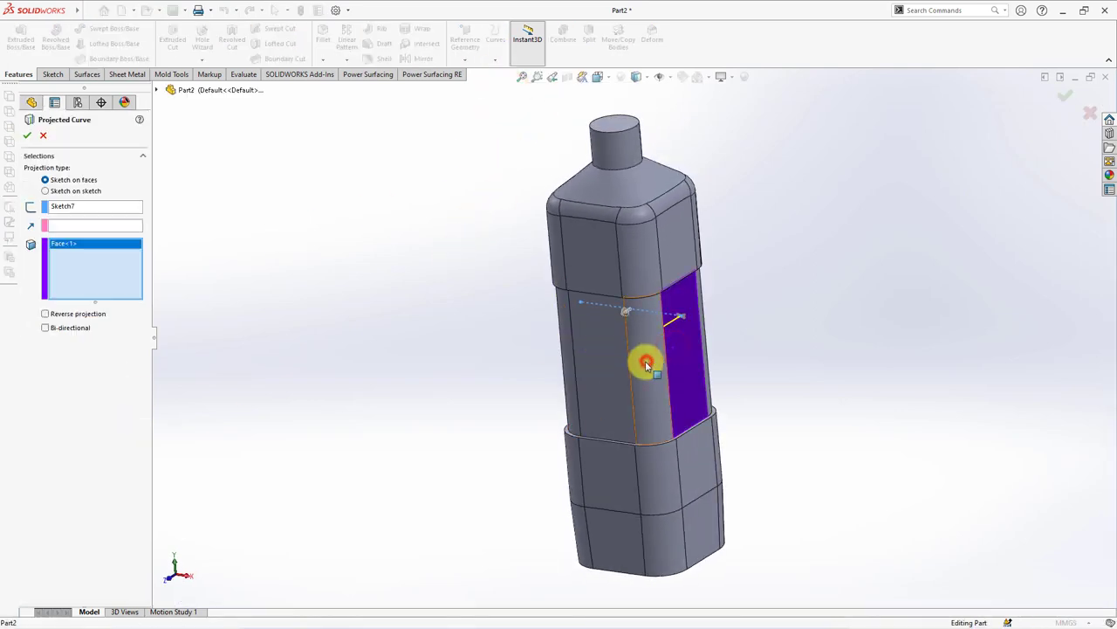
pyautogui.click(647, 361)
pyautogui.click(591, 369)
pyautogui.moveTo(591, 369); pyautogui.dragTo(603, 377, button='middle')
pyautogui.click(583, 367)
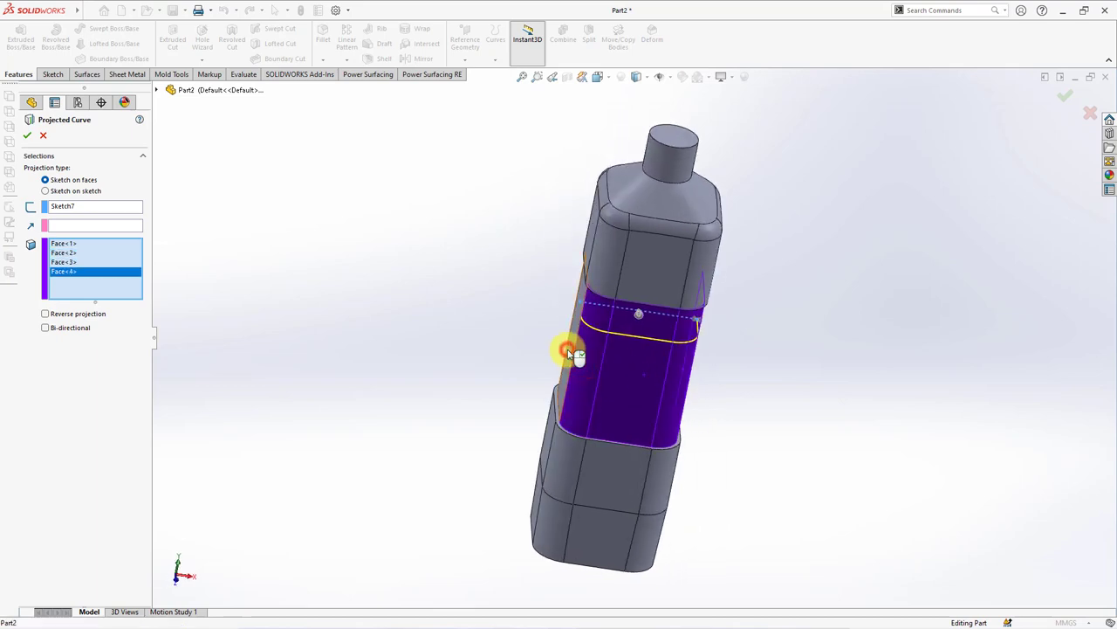
pyautogui.click(568, 347)
pyautogui.press('Return')
pyautogui.moveTo(511, 332)
pyautogui.mouseDown(button='middle')
pyautogui.moveTo(446, 285)
pyautogui.moveTo(603, 377)
pyautogui.mouseUp(button='middle')
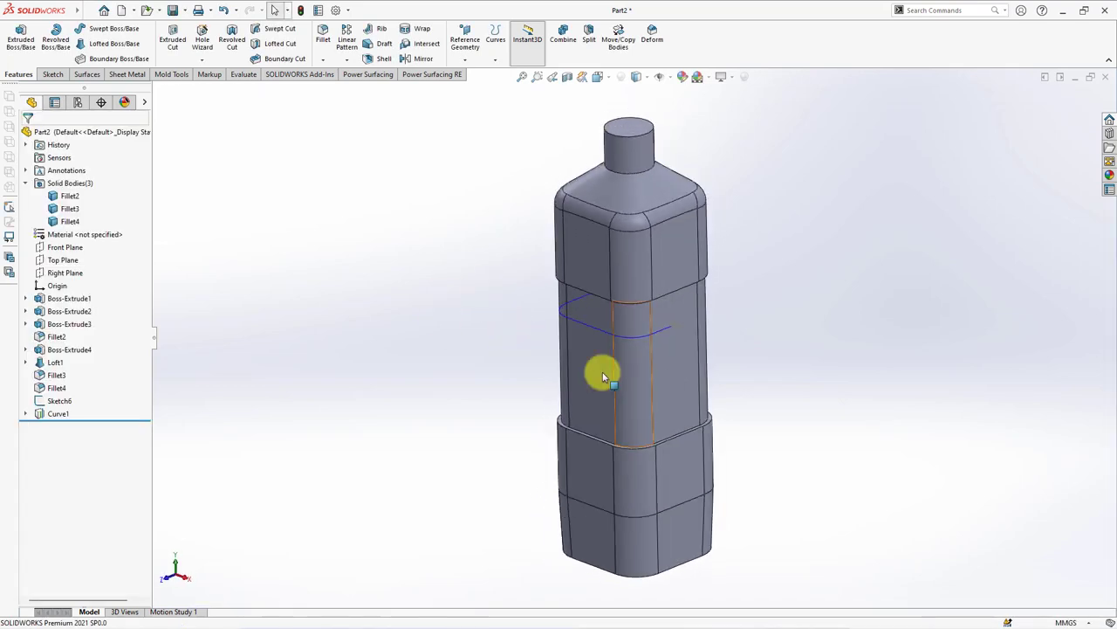
pyautogui.keyDown('shift'); pyautogui.moveTo(825, 387); pyautogui.dragTo(826, 362, button='middle'); pyautogui.keyUp('shift')
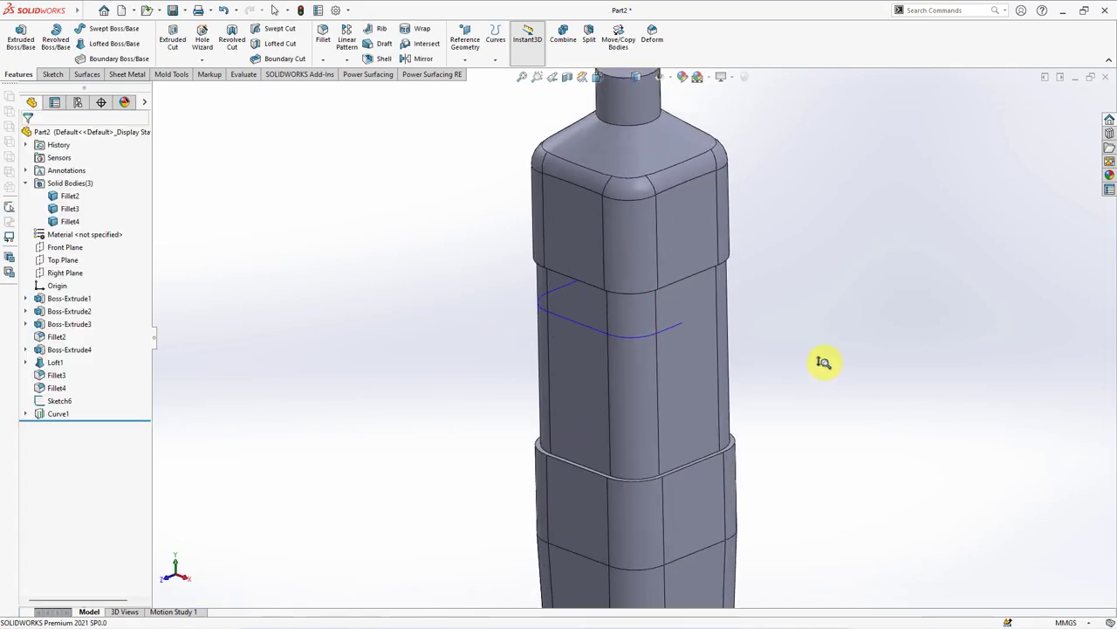
# Swept-cut the Sketch6 rectangle profile along Curve1 to make the groove.
pyautogui.click(65, 401)
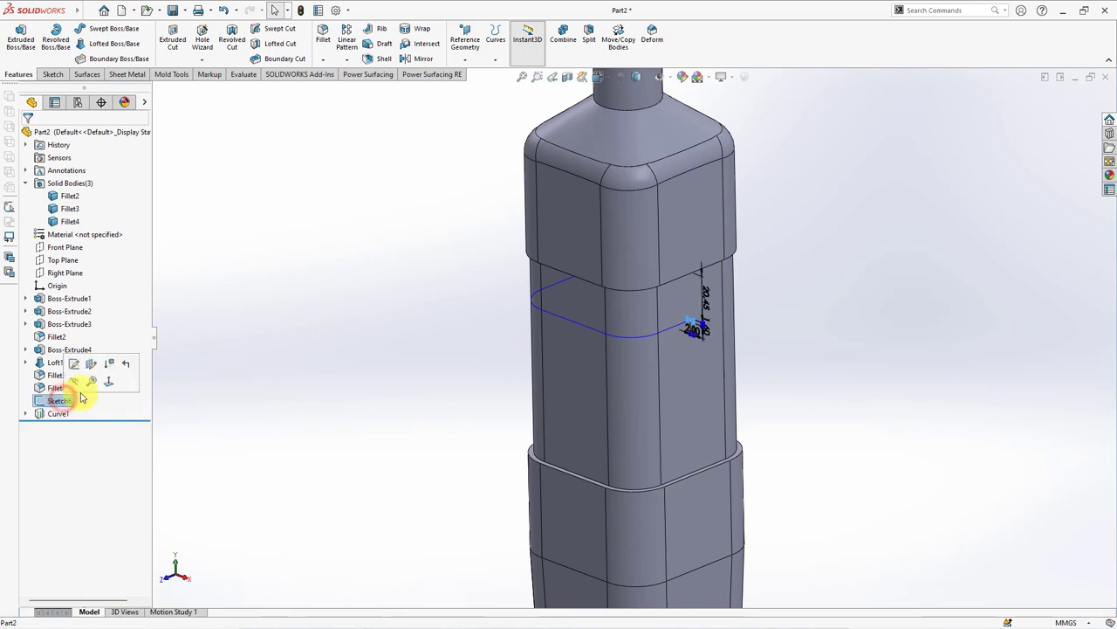
pyautogui.click(278, 31)
pyautogui.click(671, 335)
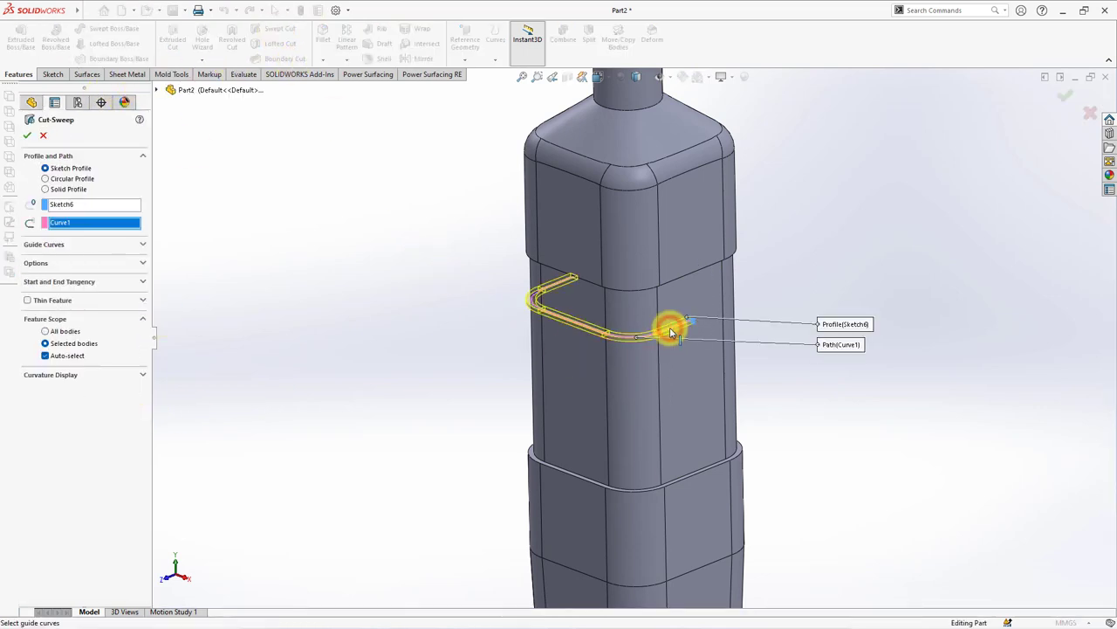
pyautogui.rightClick(670, 327)
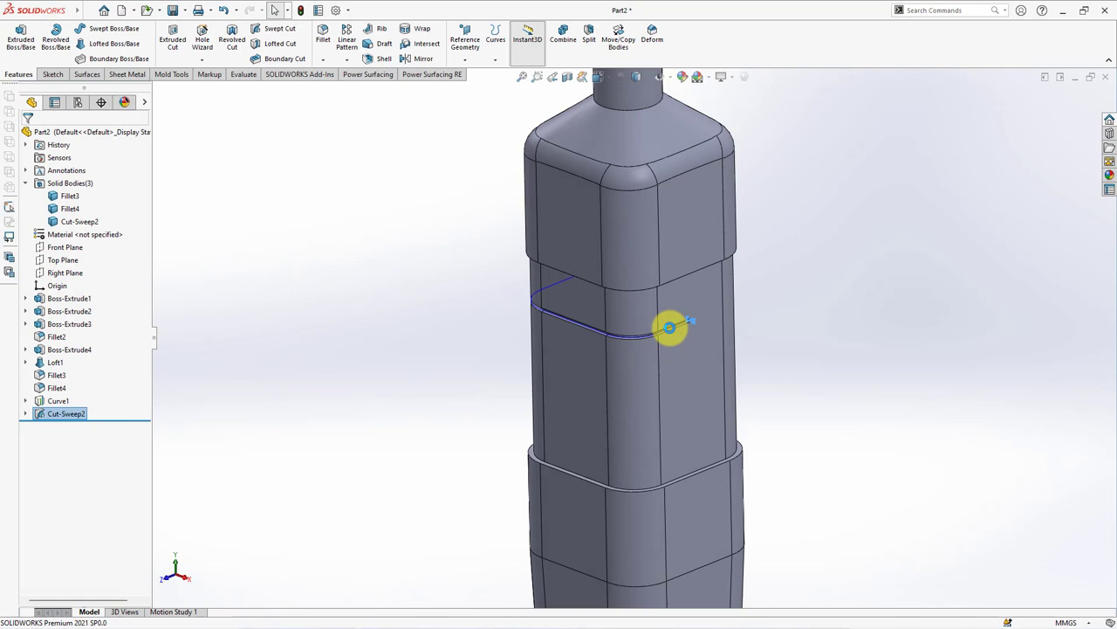
# Mirror the swept cut across the Front Plane.
pyautogui.click(54, 273)
pyautogui.press('f')
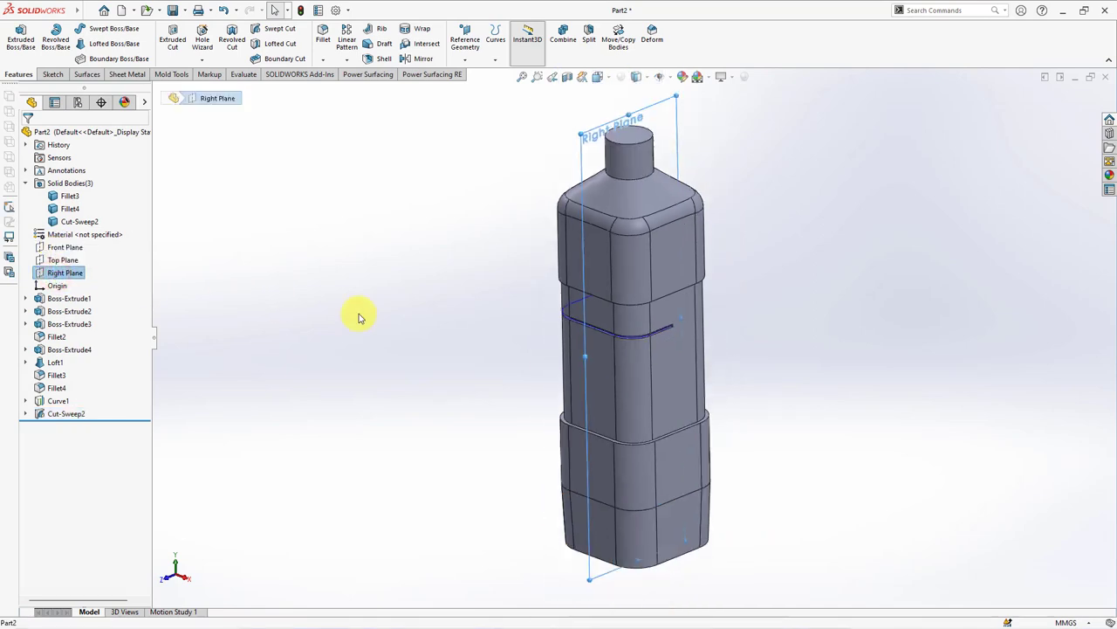
pyautogui.click(65, 247)
pyautogui.click(418, 54)
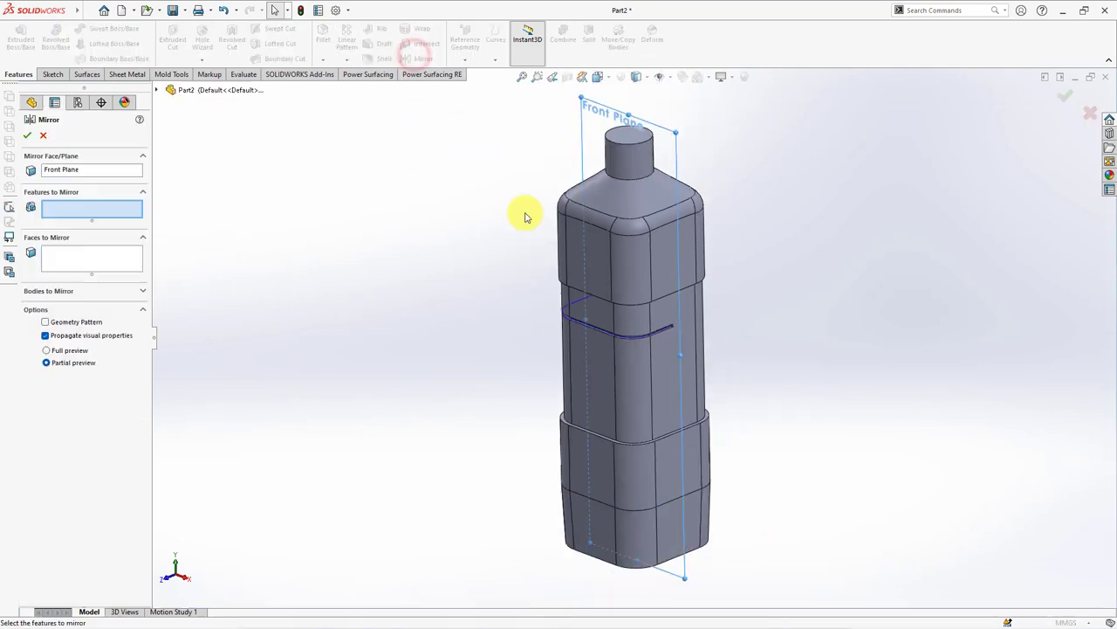
pyautogui.scroll(-5, 661, 349)
pyautogui.click(647, 309)
pyautogui.rightClick(648, 309)
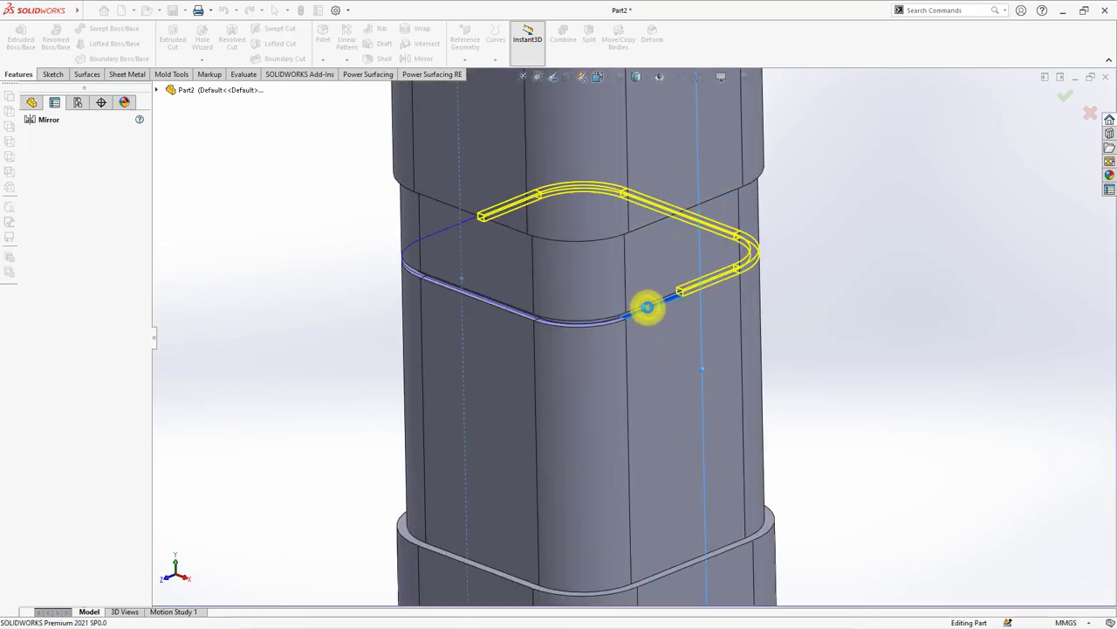
pyautogui.scroll(5, 648, 307)
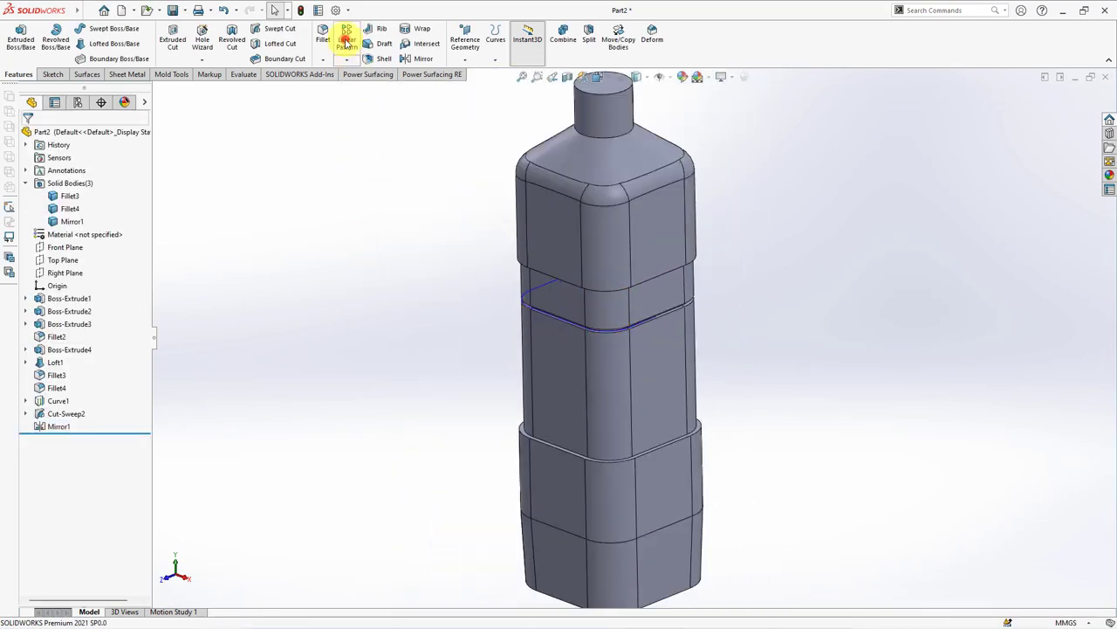
# Linear-pattern Mirror1 along the vertical edge: 4 instances at 22.05 mm, Geometry pattern off.
pyautogui.click(347, 44)
pyautogui.click(685, 321)
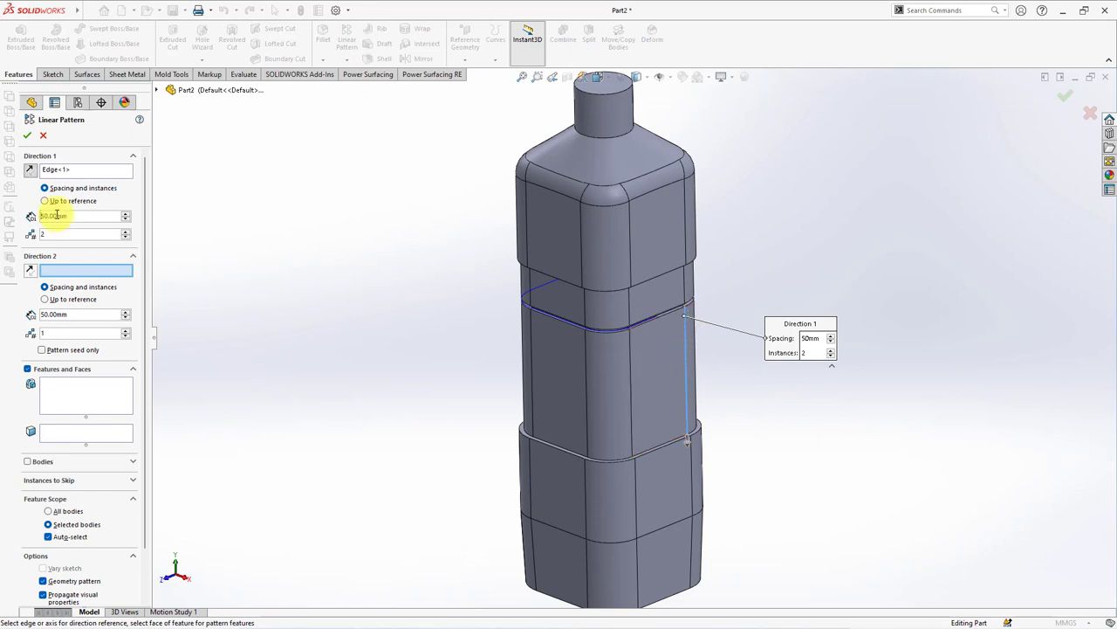
pyautogui.write('22.05')
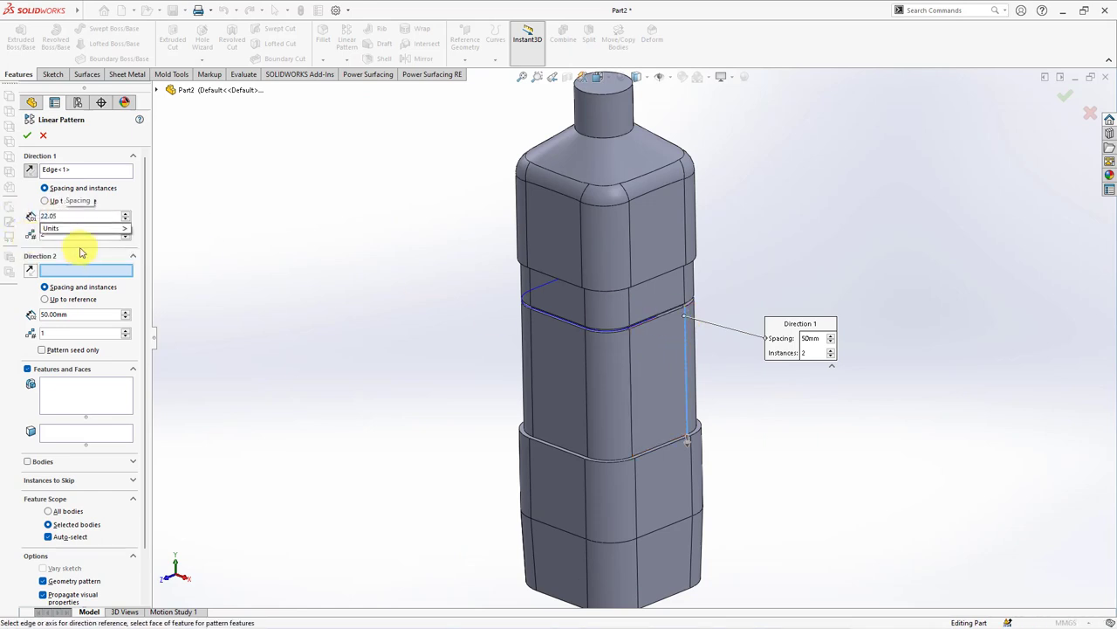
pyautogui.press('Return')
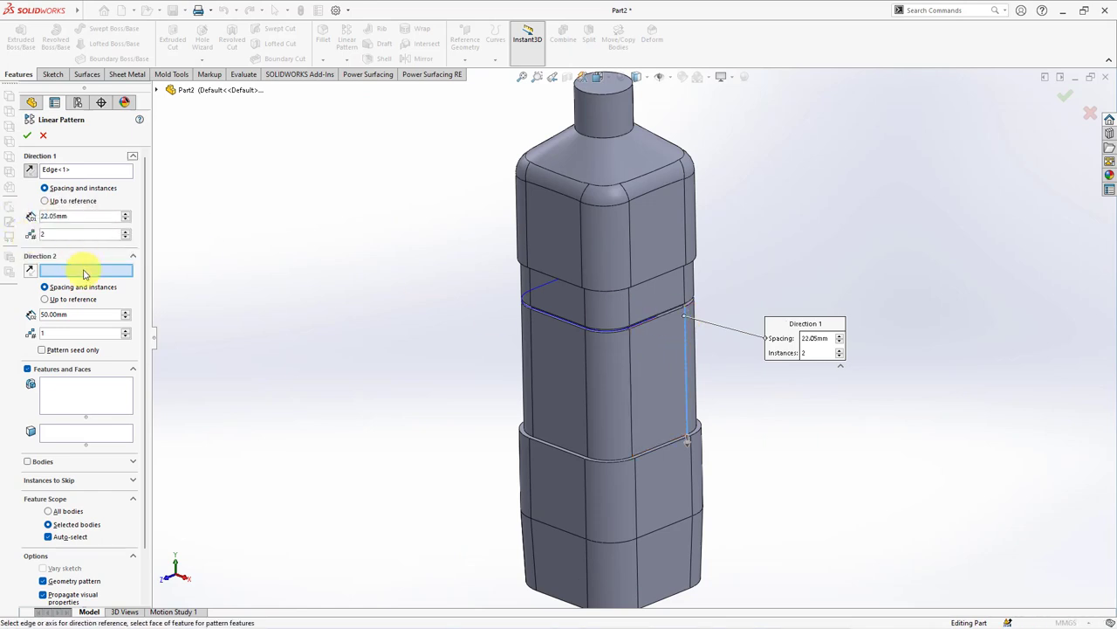
pyautogui.click(82, 397)
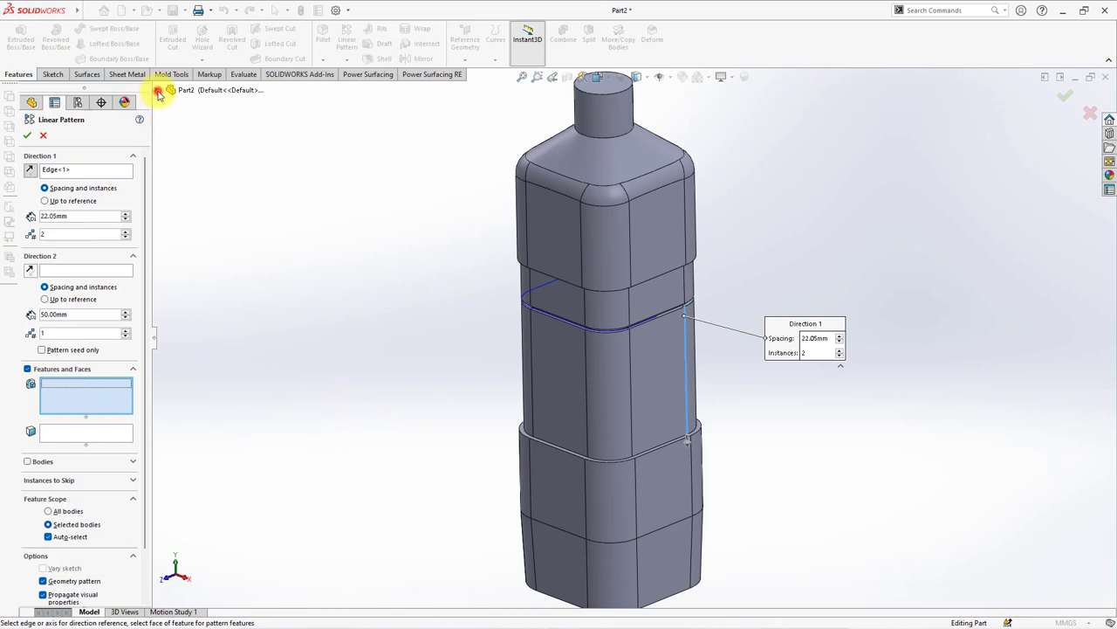
pyautogui.click(158, 91)
pyautogui.click(201, 384)
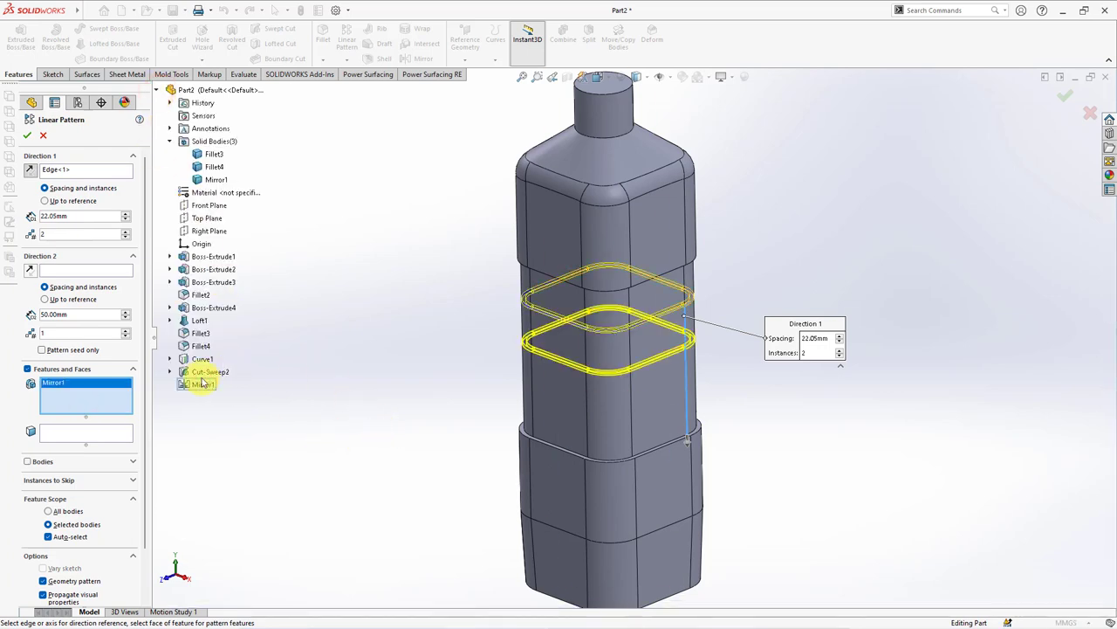
pyautogui.click(125, 231)
pyautogui.click(126, 231)
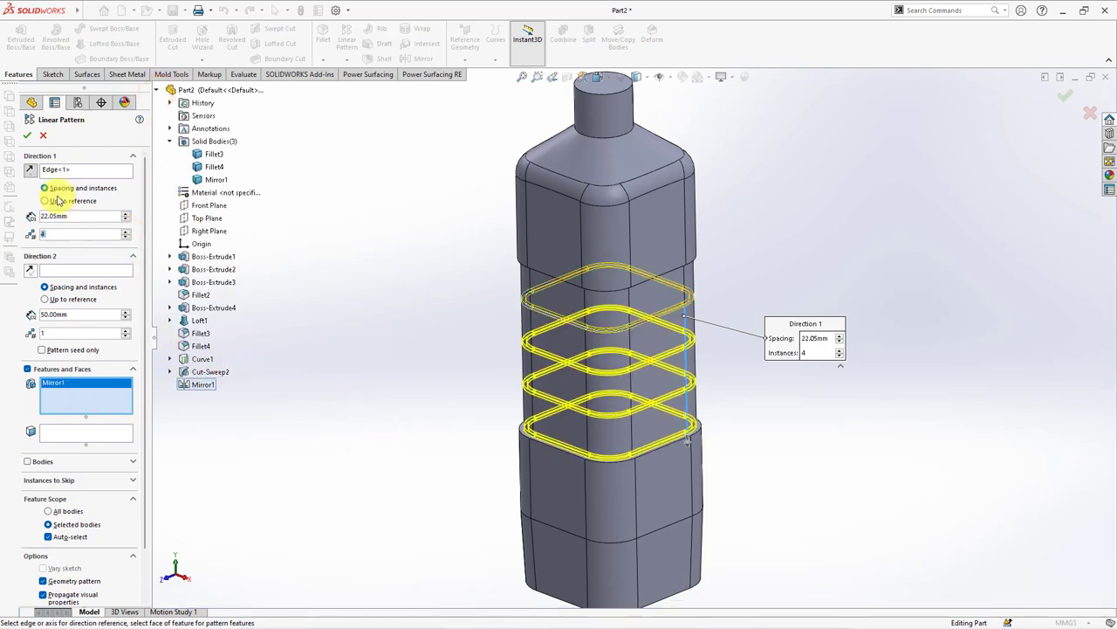
pyautogui.click(28, 135)
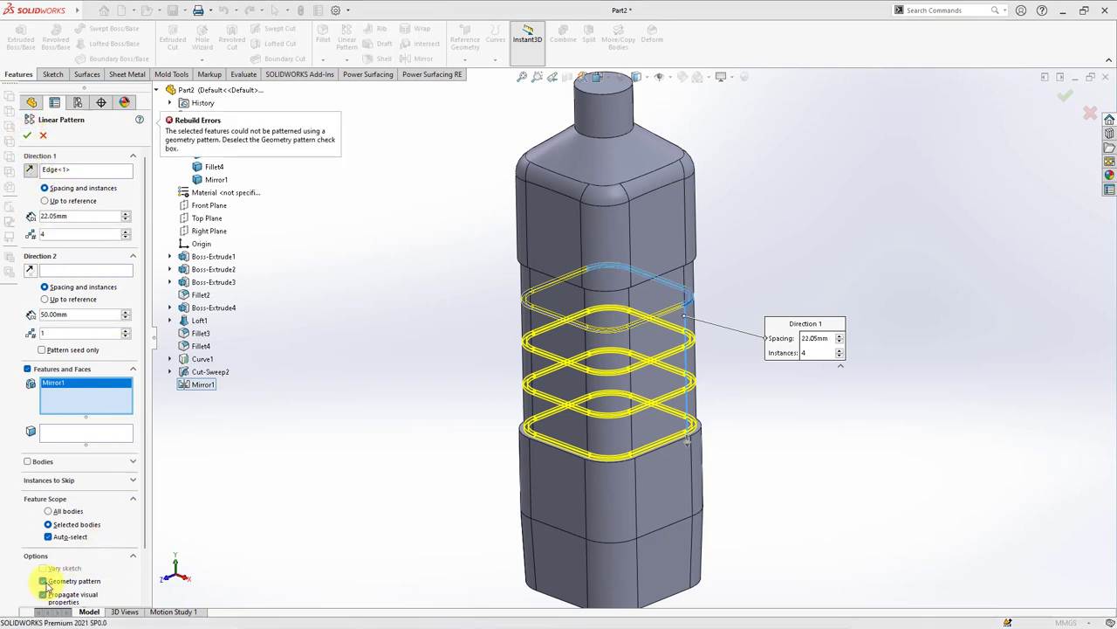
pyautogui.click(43, 581)
pyautogui.click(28, 136)
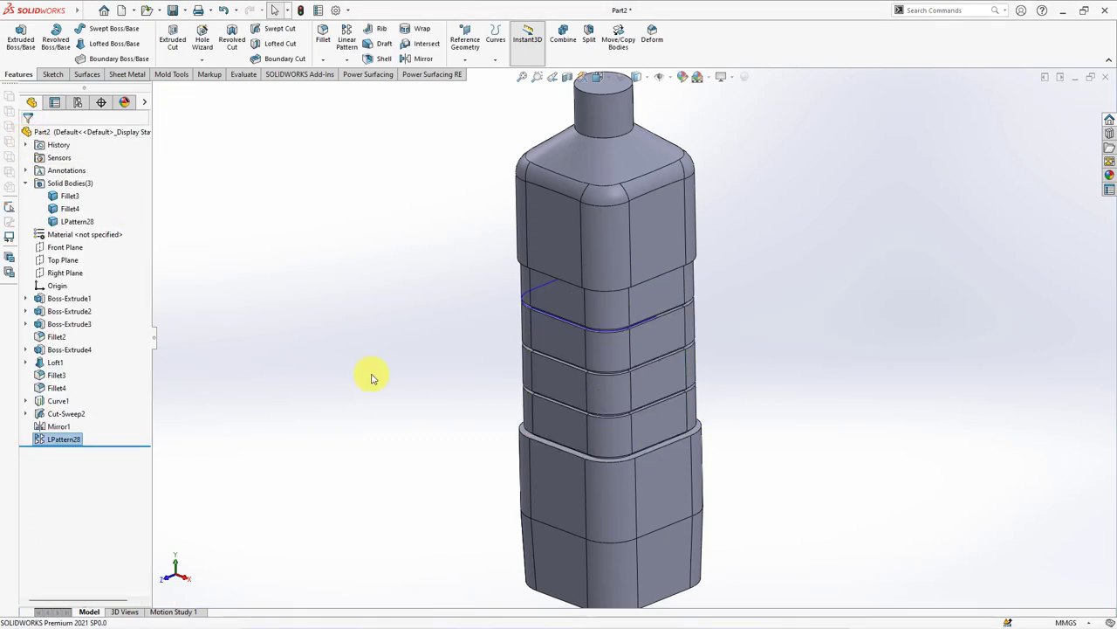
pyautogui.click(546, 294)
# Hide the neck and shoulder body, then fillet the four band faces with a 2 mm radius.
pyautogui.click(597, 255)
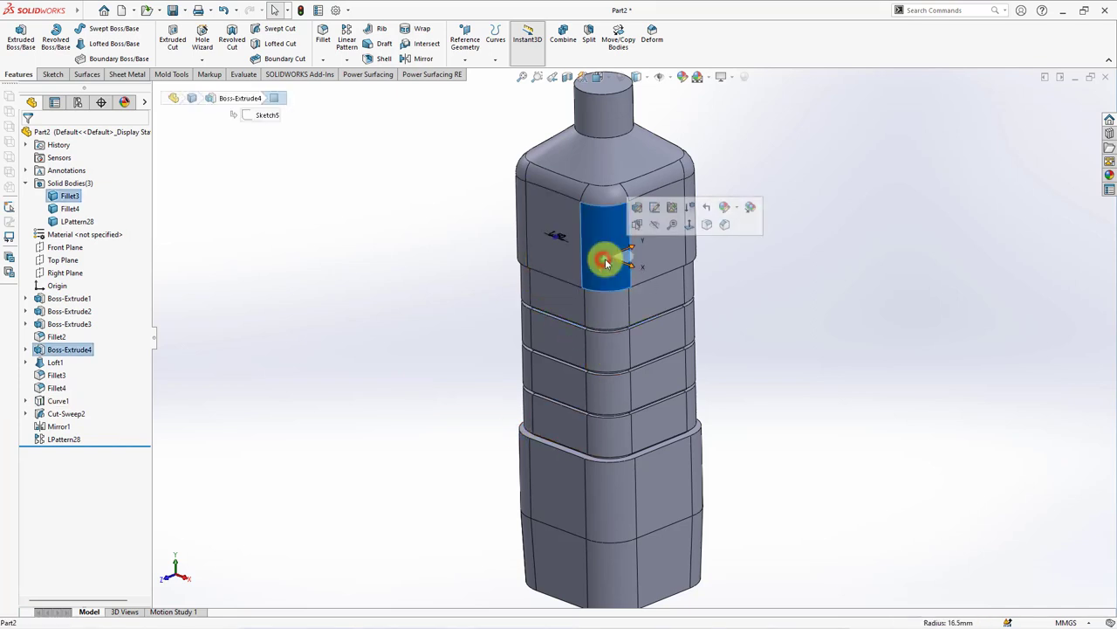
pyautogui.click(653, 226)
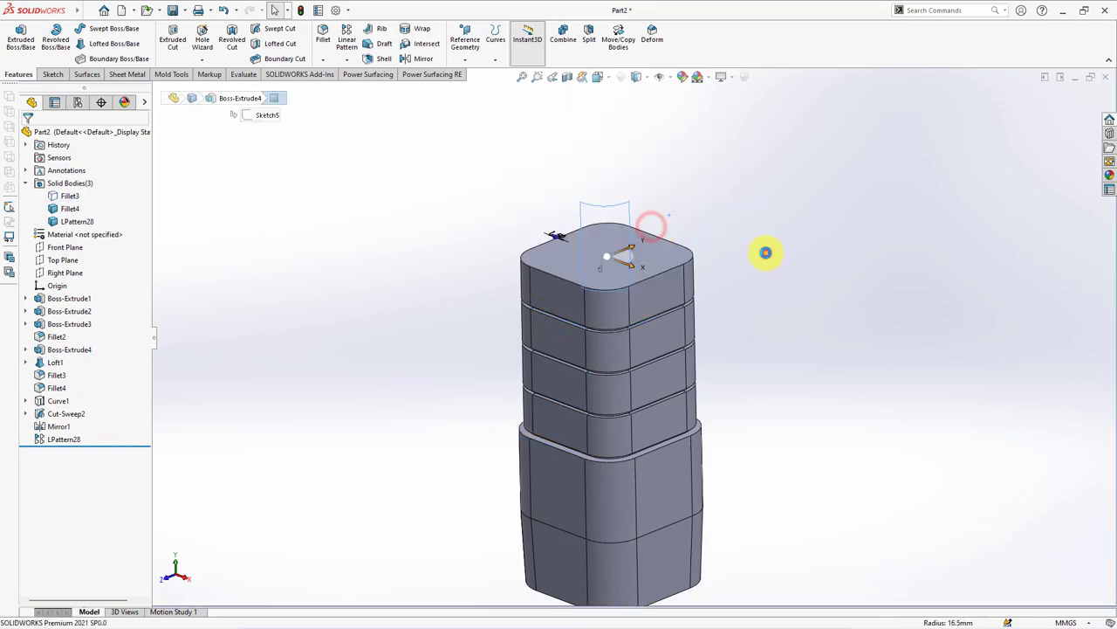
pyautogui.click(321, 43)
pyautogui.doubleClick(105, 373)
pyautogui.write('2')
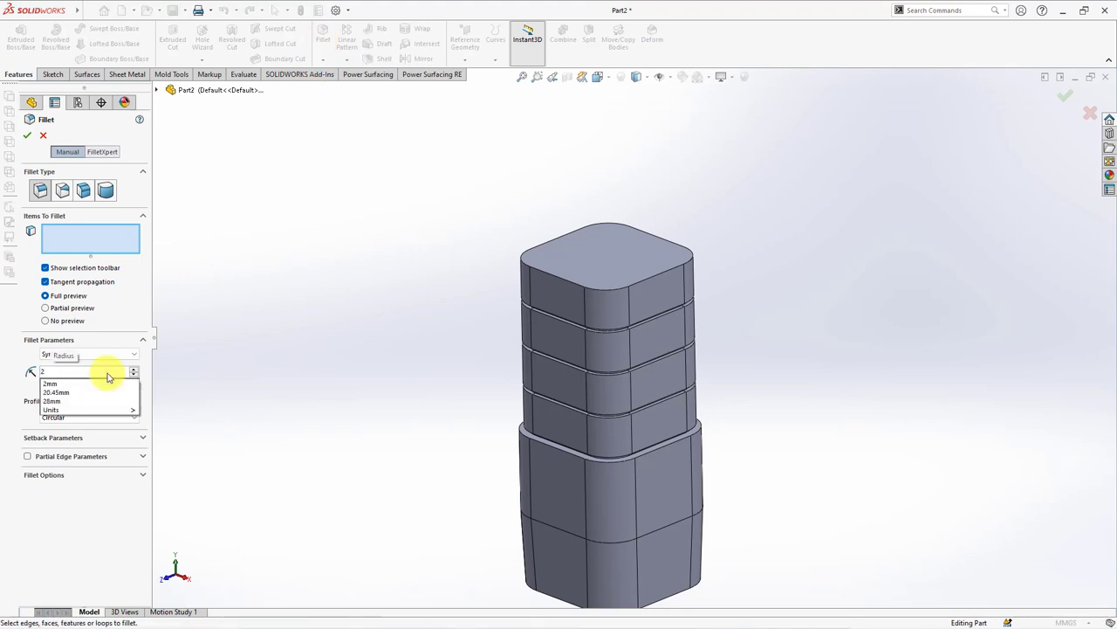
pyautogui.press('Return')
pyautogui.scroll(3, 623, 424)
pyautogui.click(562, 237)
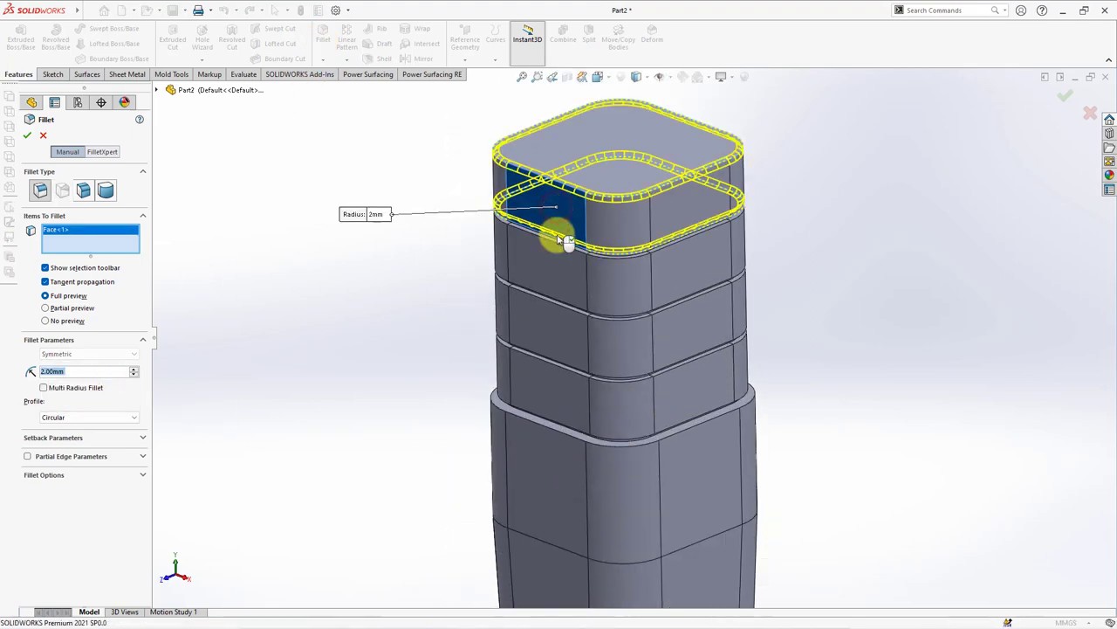
pyautogui.click(550, 292)
pyautogui.click(544, 354)
pyautogui.click(544, 385)
pyautogui.rightClick(548, 385)
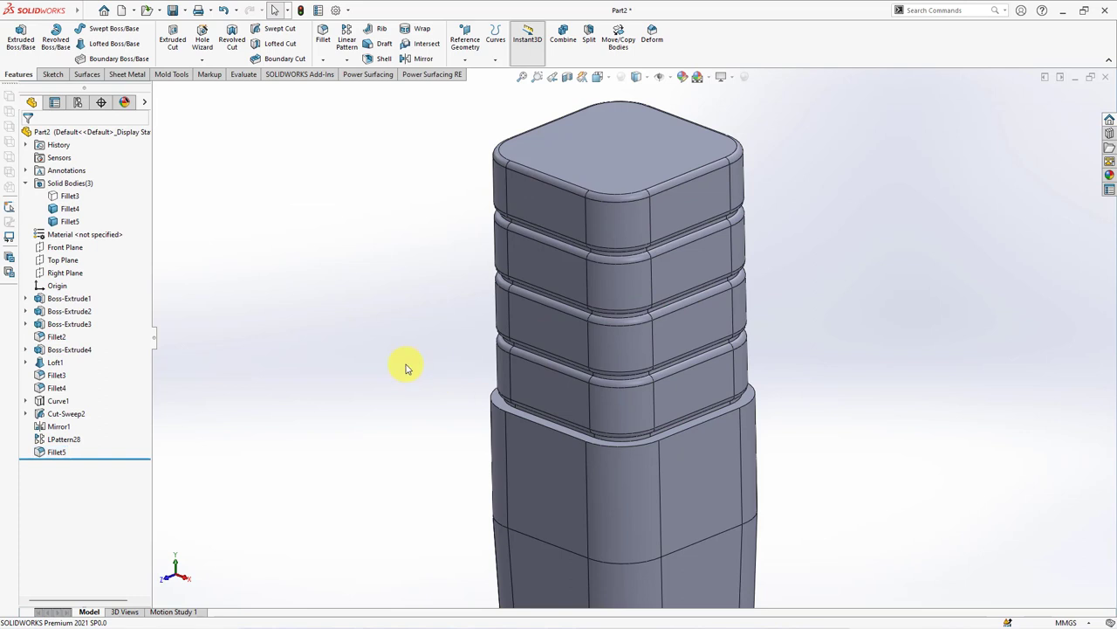
# Start a Front Plane sketch and draw a corner rectangle at the lower body's right edge.
pyautogui.click(65, 247)
pyautogui.click(80, 230)
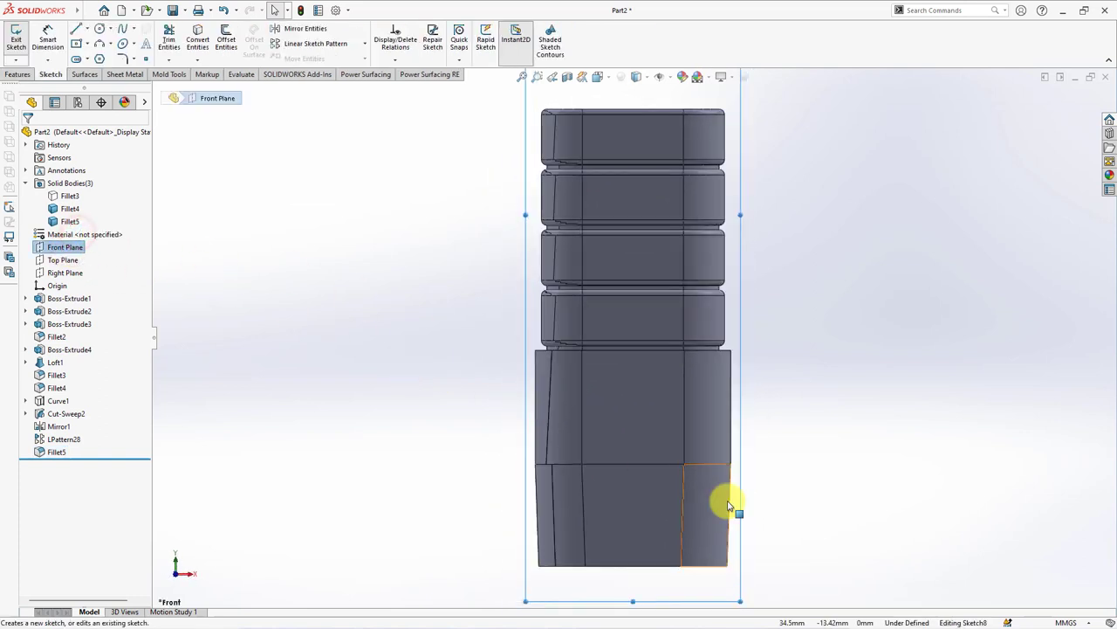
pyautogui.scroll(-5, 742, 480)
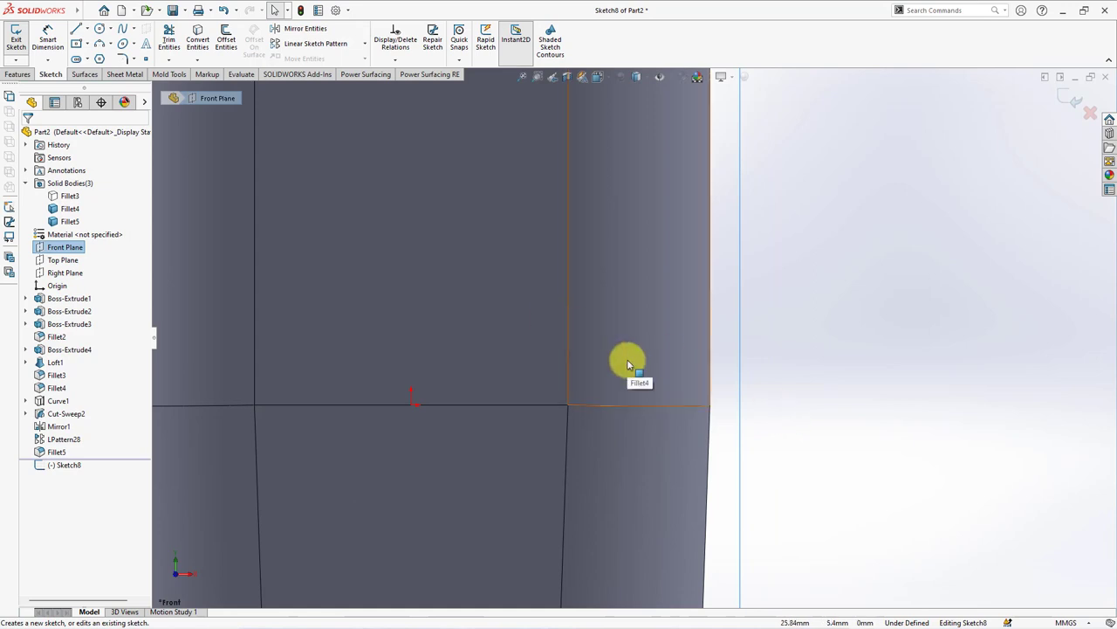
pyautogui.click(77, 46)
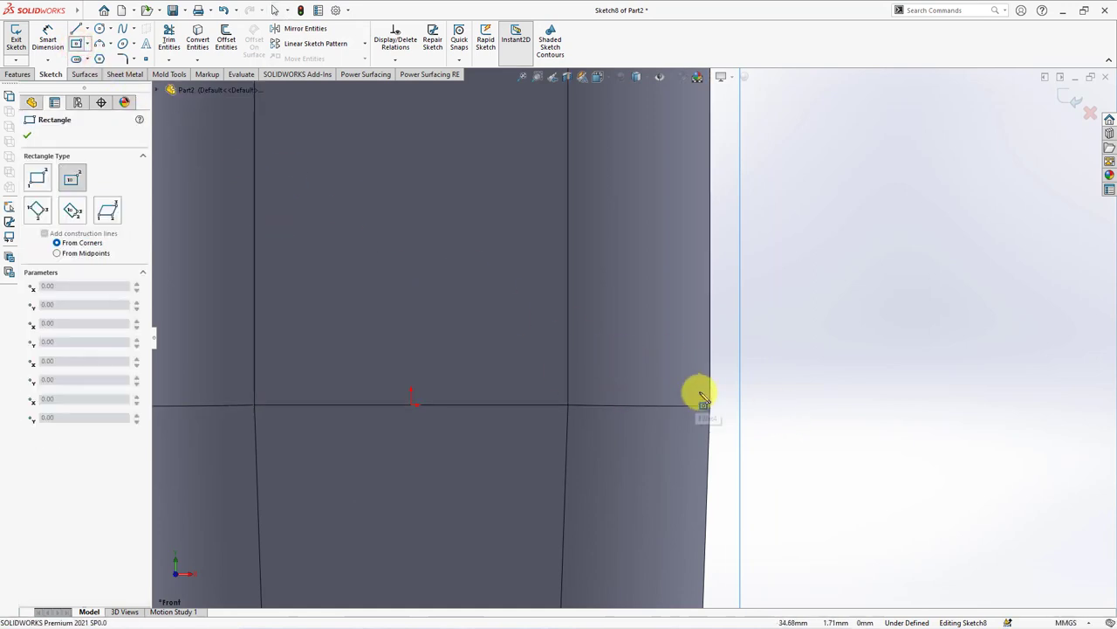
pyautogui.click(738, 360)
pyautogui.click(682, 405)
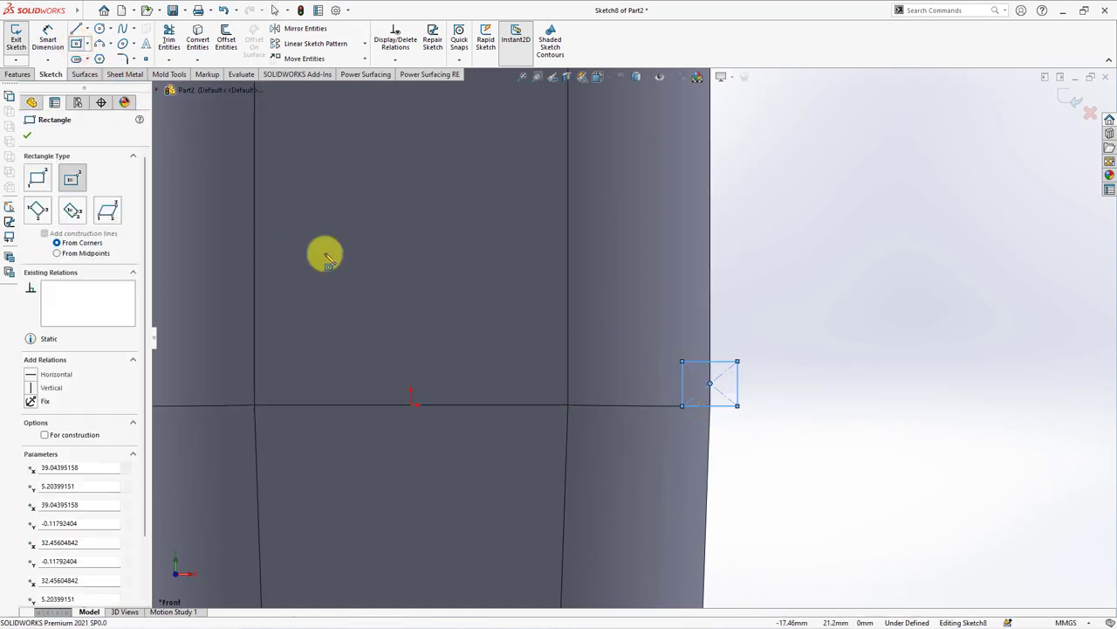
# Dimension the rectangle 1.60 mm high and 2.00 mm wide, then exit the sketch.
pyautogui.click(48, 40)
pyautogui.click(739, 404)
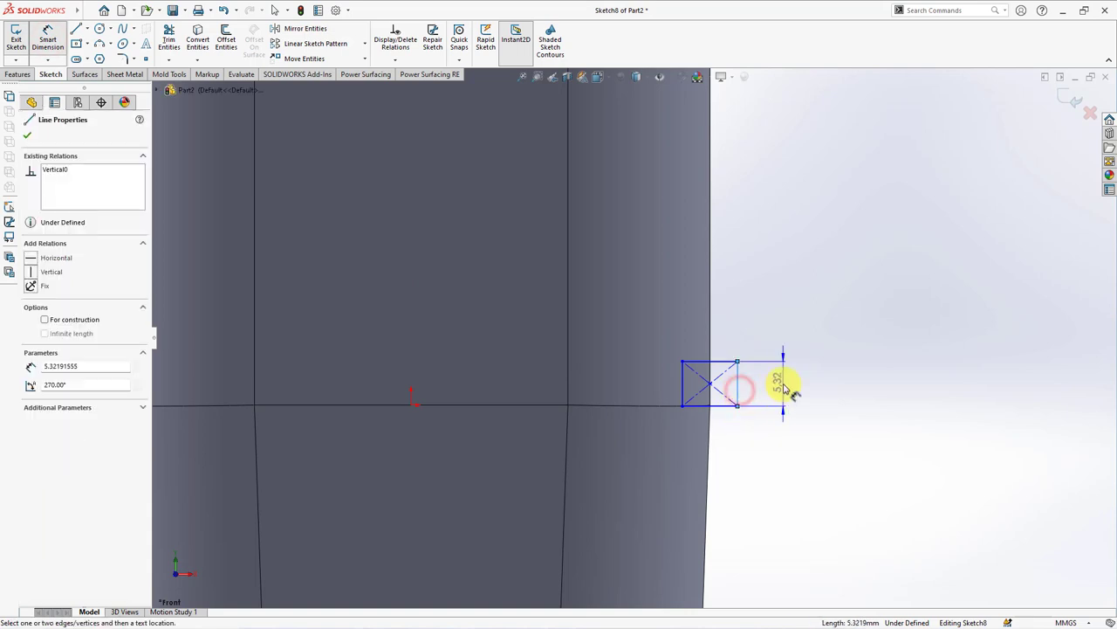
pyautogui.click(780, 382)
pyautogui.write('1.6')
pyautogui.press('Return')
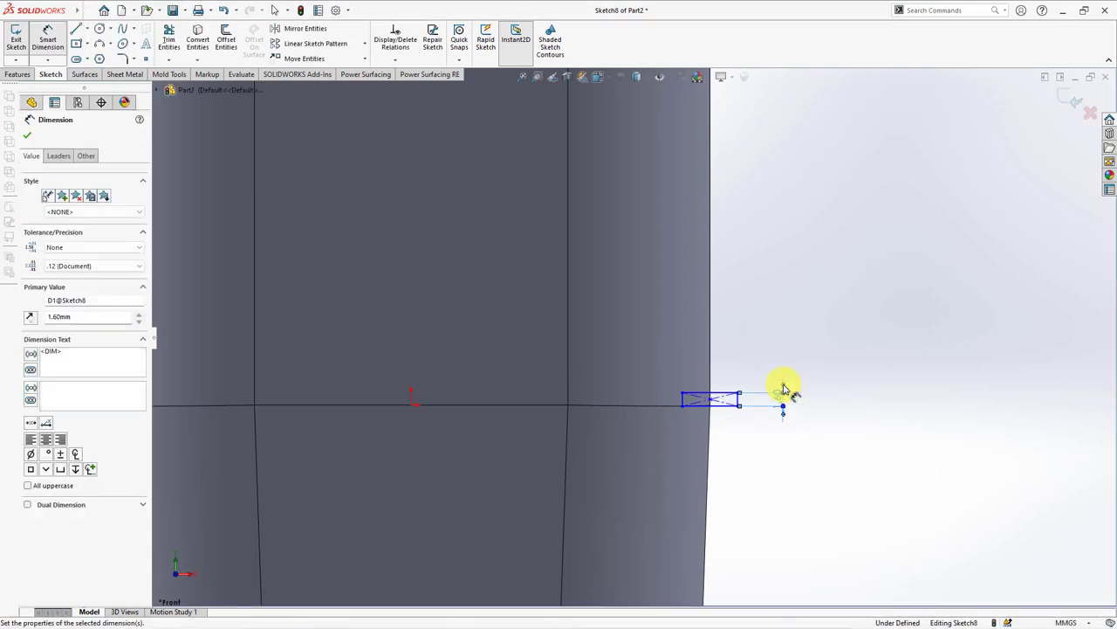
pyautogui.click(713, 397)
pyautogui.click(723, 360)
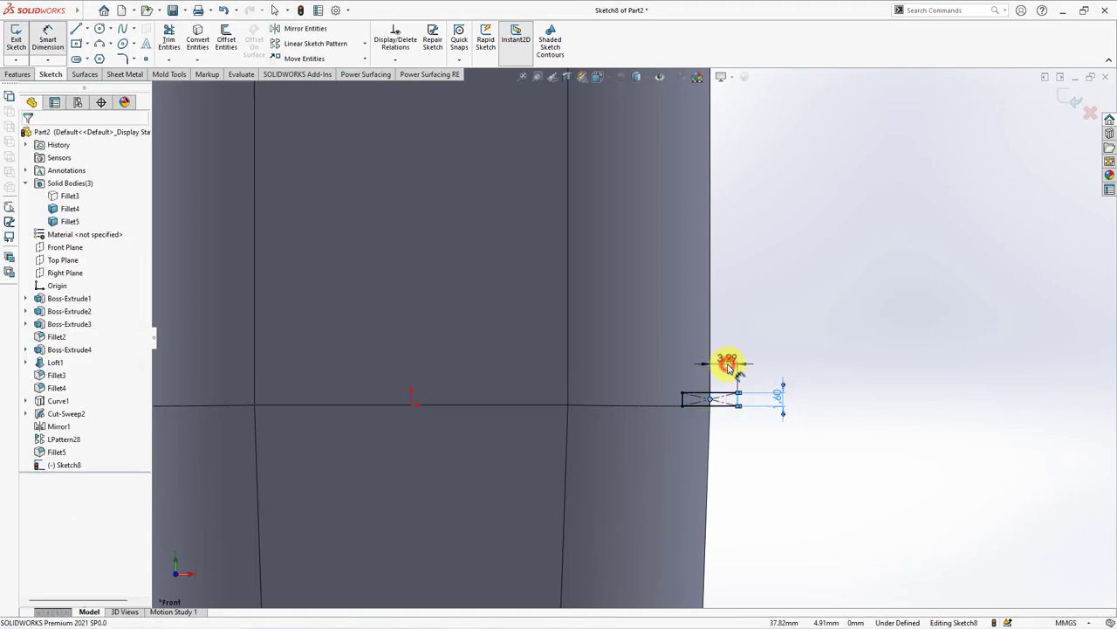
pyautogui.write('2')
pyautogui.press('Return')
pyautogui.scroll(2, 786, 356)
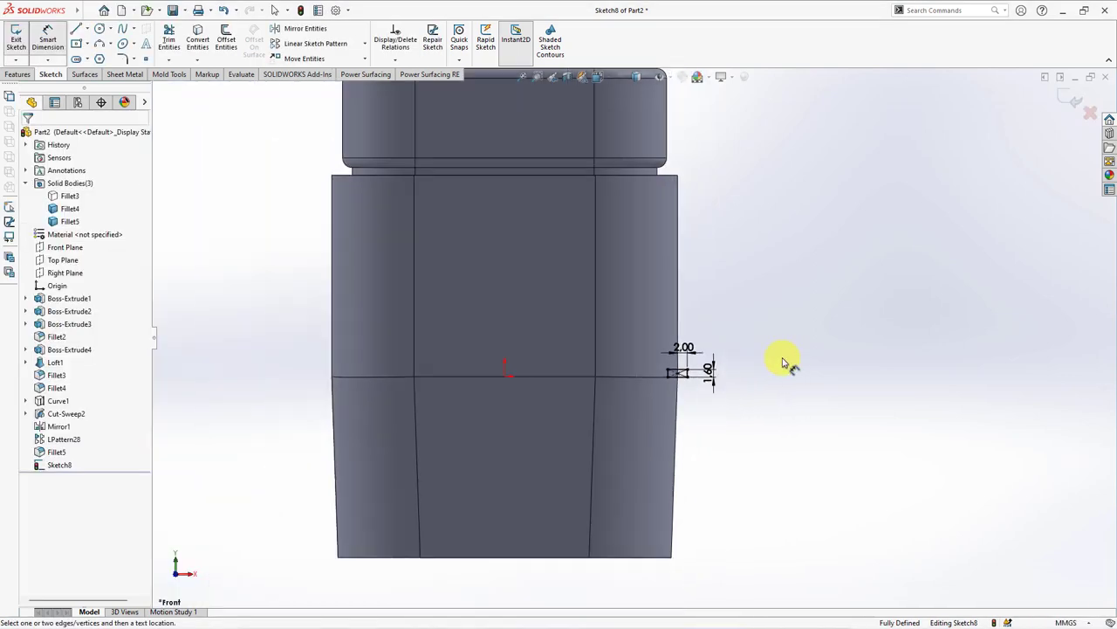
pyautogui.click(1072, 111)
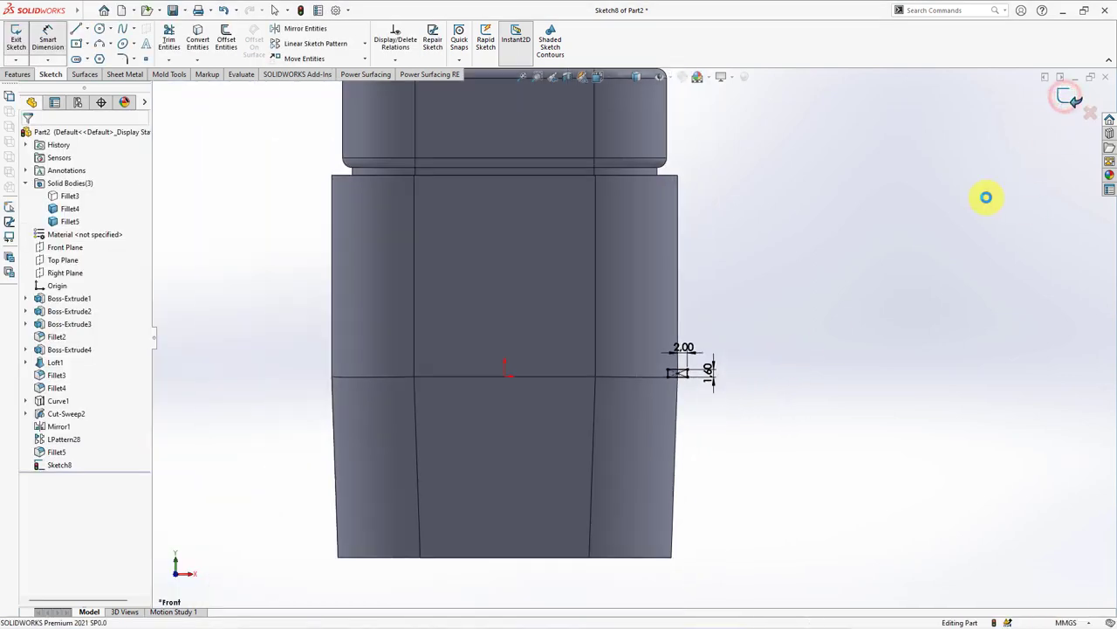
# Sketch a horizontal line across the lower body on the Front Plane.
pyautogui.click(63, 247)
pyautogui.click(73, 229)
pyautogui.click(76, 29)
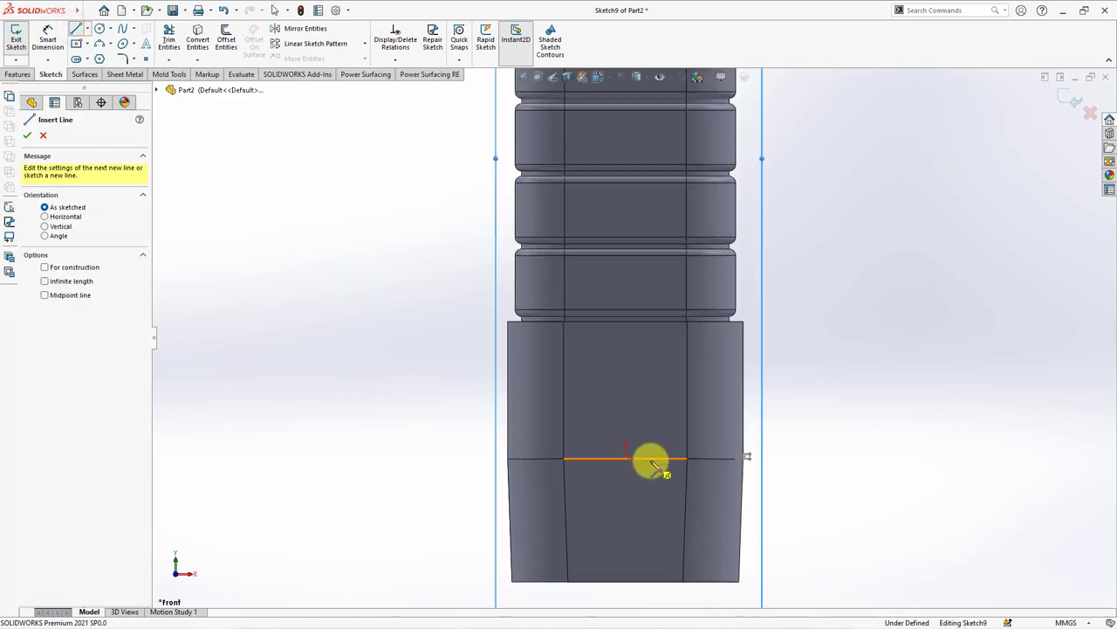
pyautogui.scroll(-3, 655, 437)
pyautogui.click(839, 419)
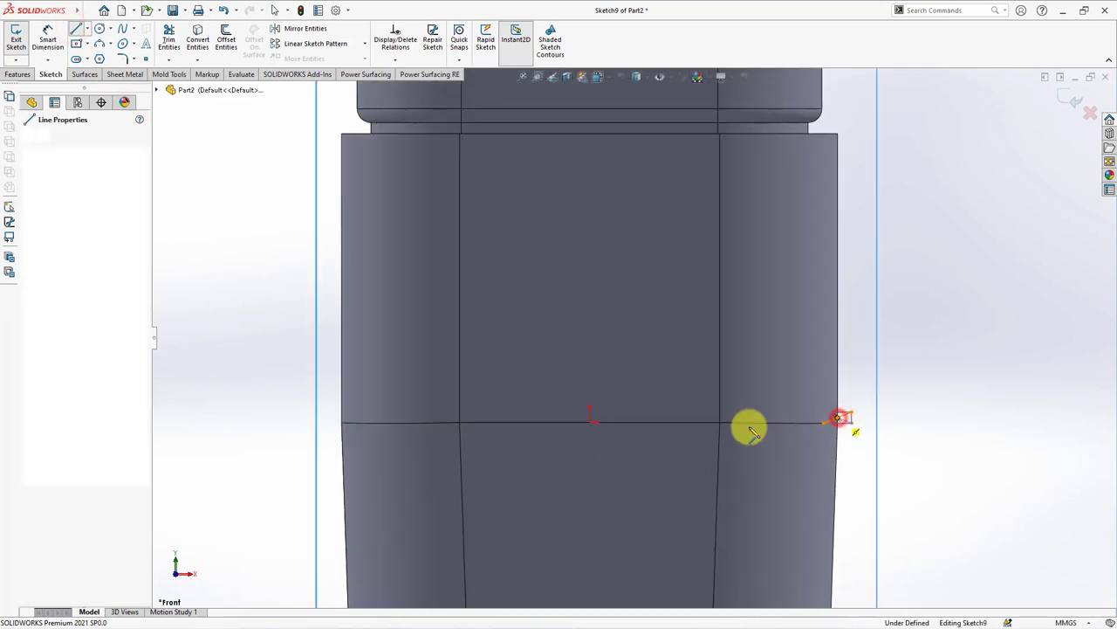
pyautogui.doubleClick(343, 421)
pyautogui.click(1071, 104)
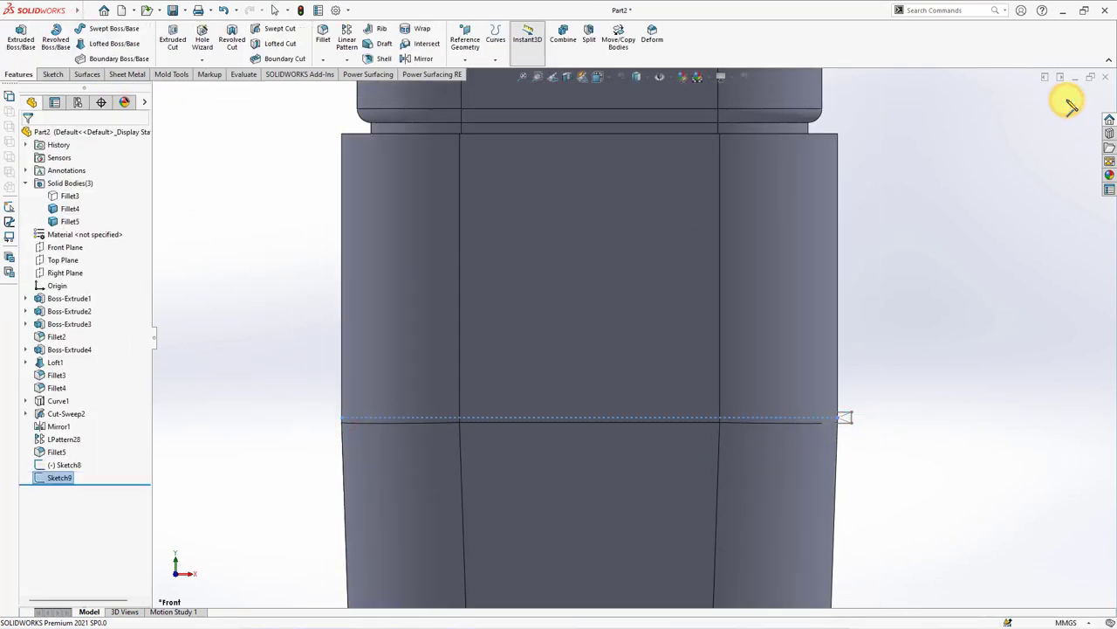
# Project the line onto the lower body's four side faces to create Curve2.
pyautogui.click(495, 61)
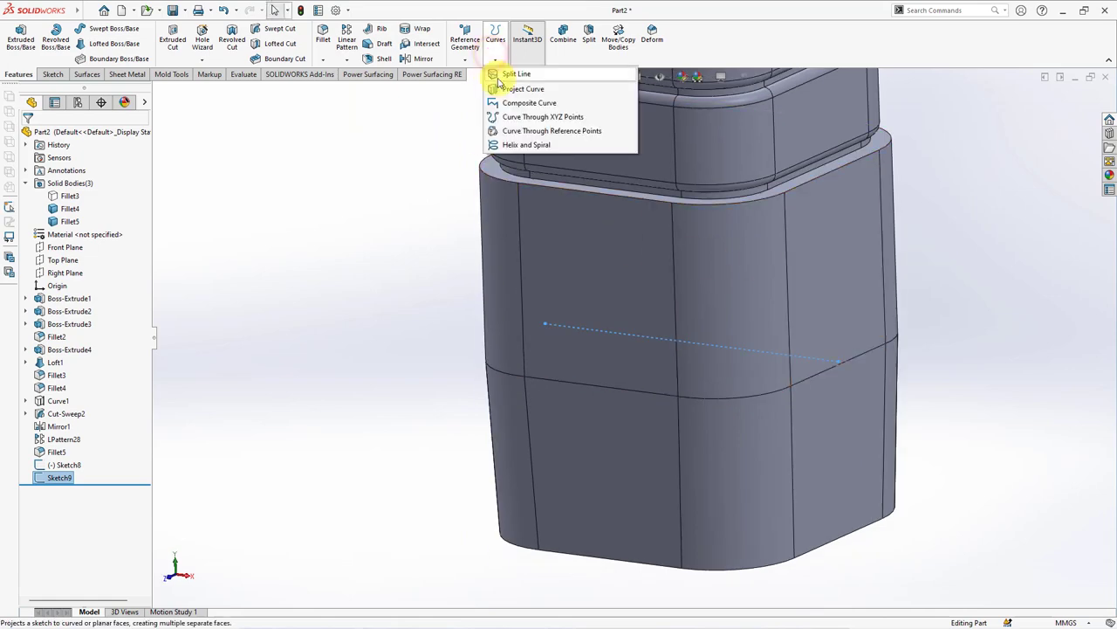
pyautogui.click(522, 88)
pyautogui.click(828, 307)
pyautogui.click(731, 315)
pyautogui.click(606, 302)
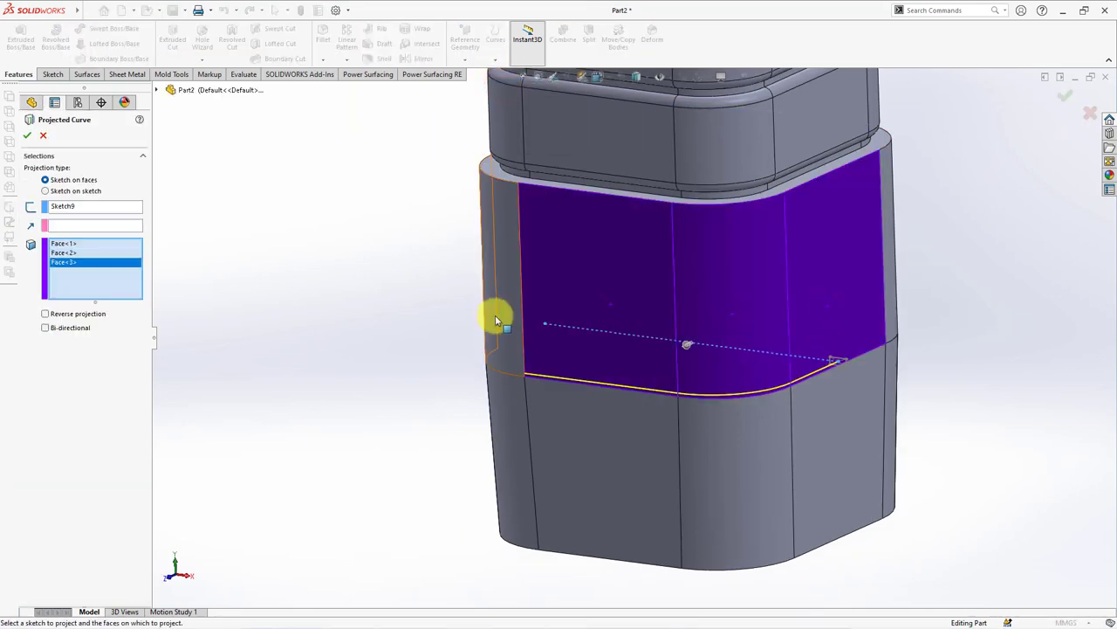
pyautogui.click(495, 320)
pyautogui.moveTo(499, 317)
pyautogui.mouseDown(button='middle')
pyautogui.moveTo(419, 232)
pyautogui.moveTo(459, 295)
pyautogui.moveTo(271, 303)
pyautogui.mouseUp(button='middle')
pyautogui.press('Return')
pyautogui.click(68, 464)
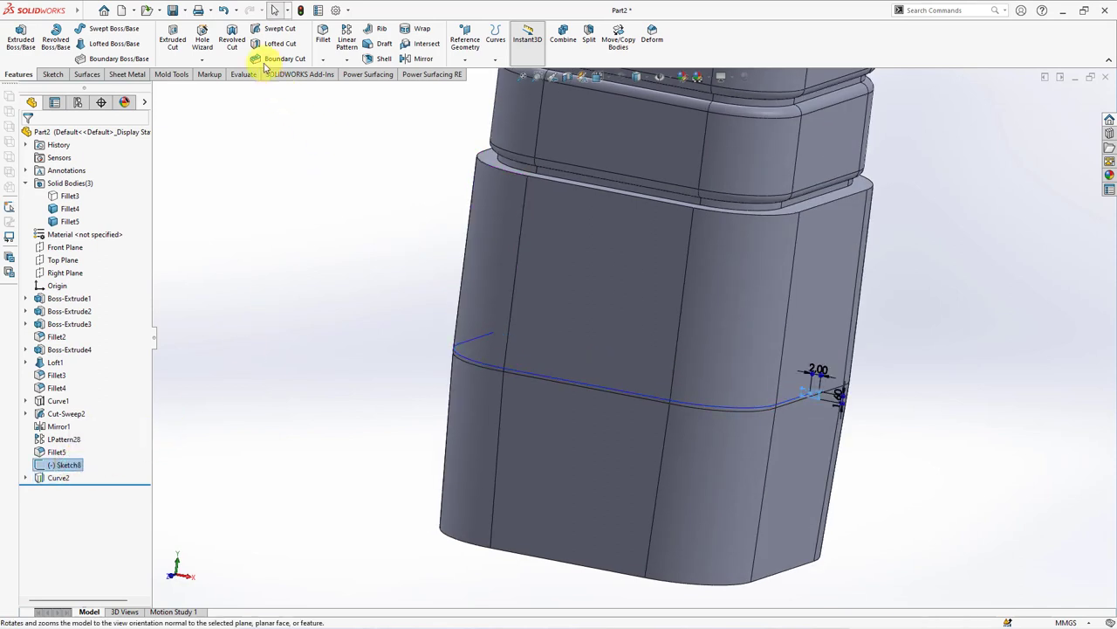
# Swept-cut the Sketch8 rectangle along Curve2.
pyautogui.click(270, 30)
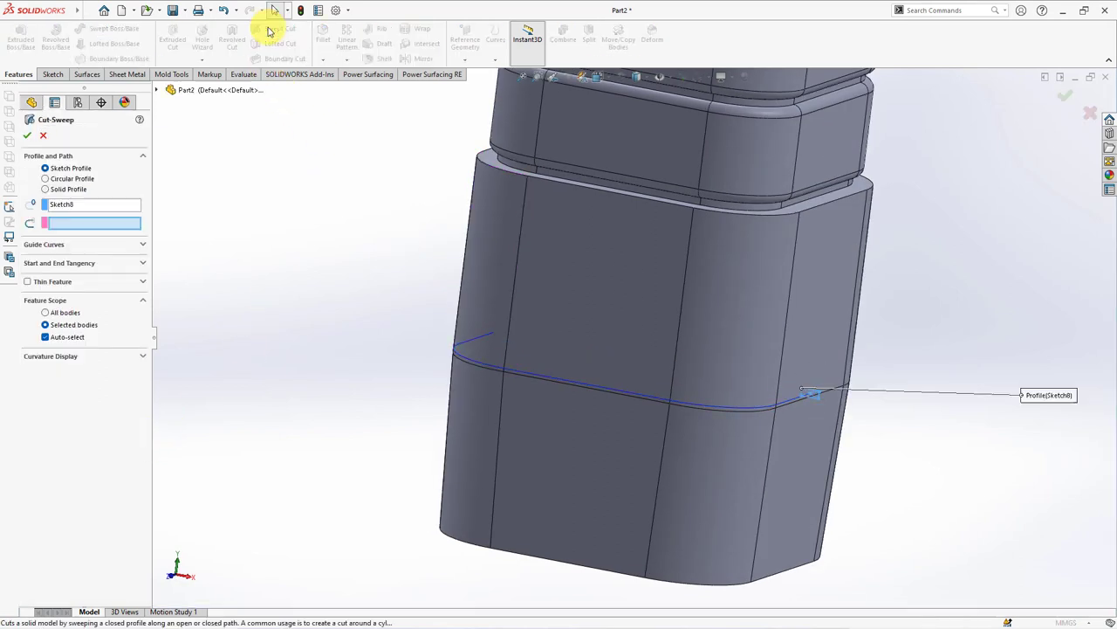
pyautogui.click(765, 404)
pyautogui.press('Return')
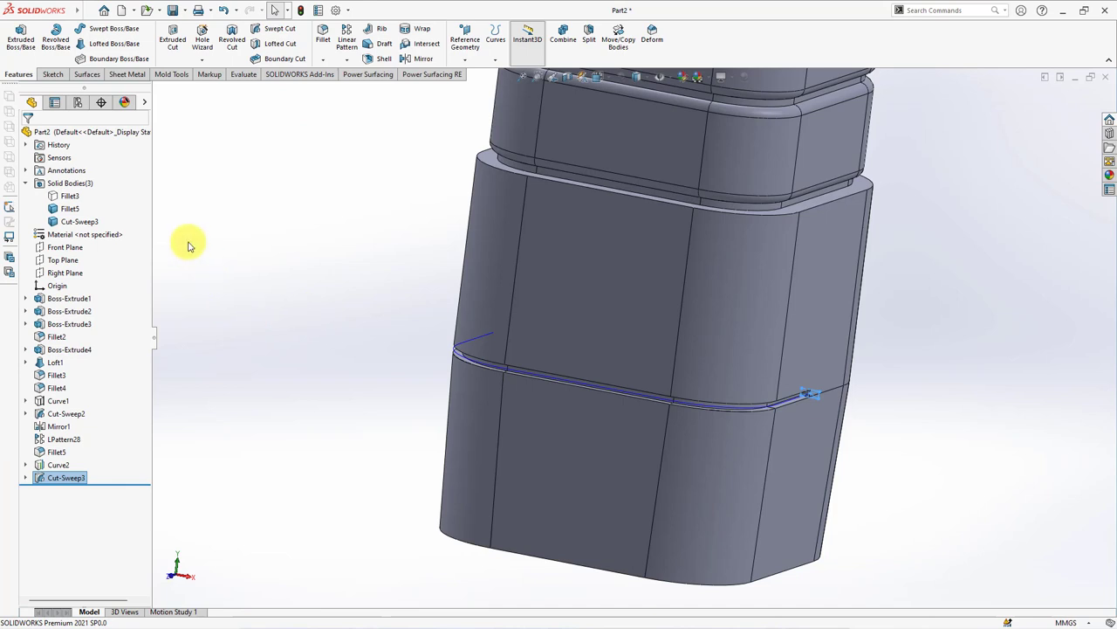
# Mirror Cut-Sweep3 about the Front Plane to complete the groove ring.
pyautogui.click(63, 249)
pyautogui.moveTo(78, 262); pyautogui.dragTo(225, 289, button='middle')
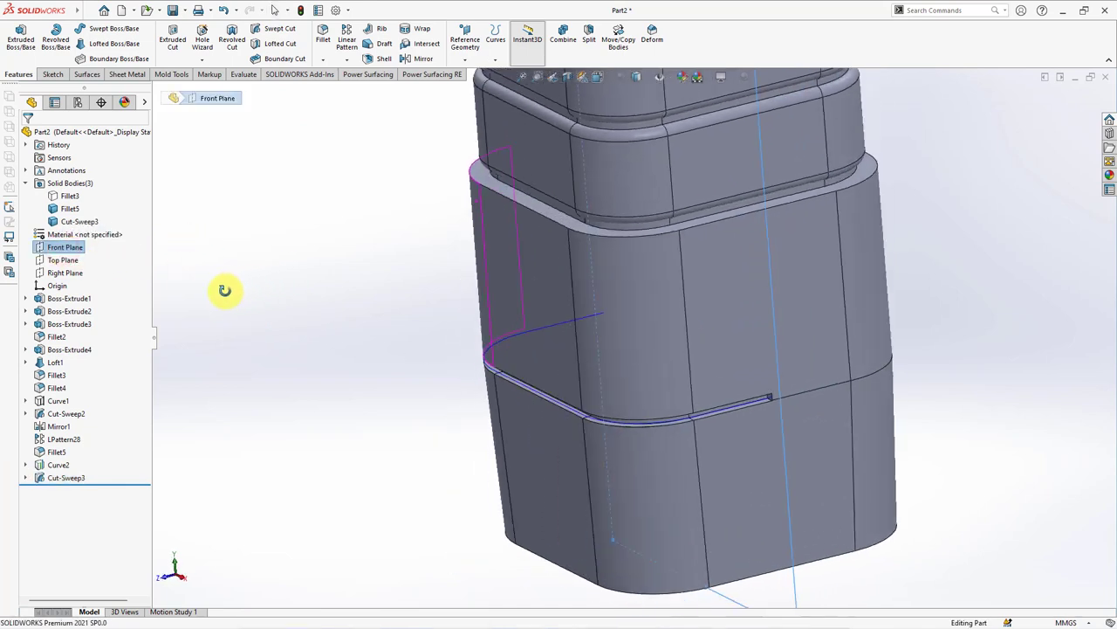
pyautogui.click(411, 59)
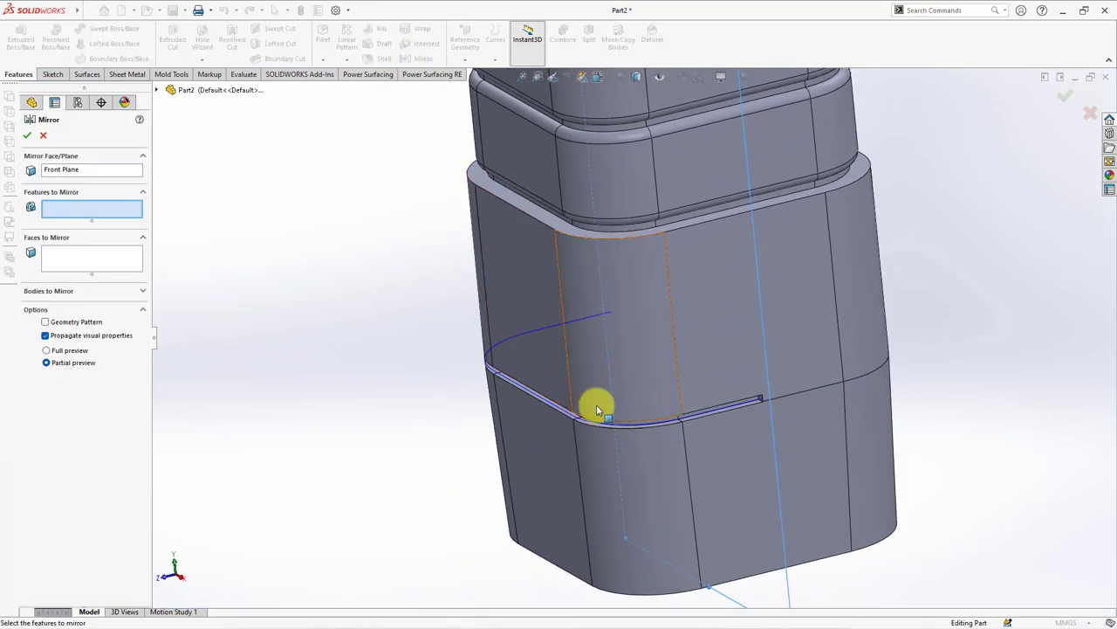
pyautogui.click(663, 423)
pyautogui.press('Return')
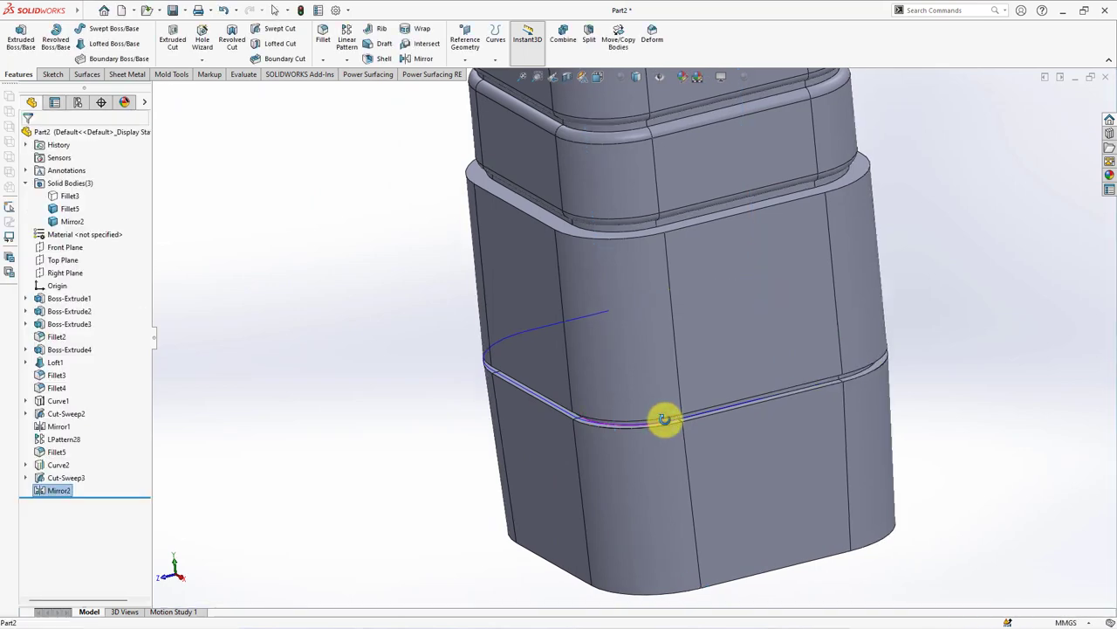
pyautogui.moveTo(665, 417); pyautogui.dragTo(687, 424, button='middle')
# Linearly pattern the mirrored groove along the vertical edge: 3 instances at 13.90 mm spacing.
pyautogui.click(347, 36)
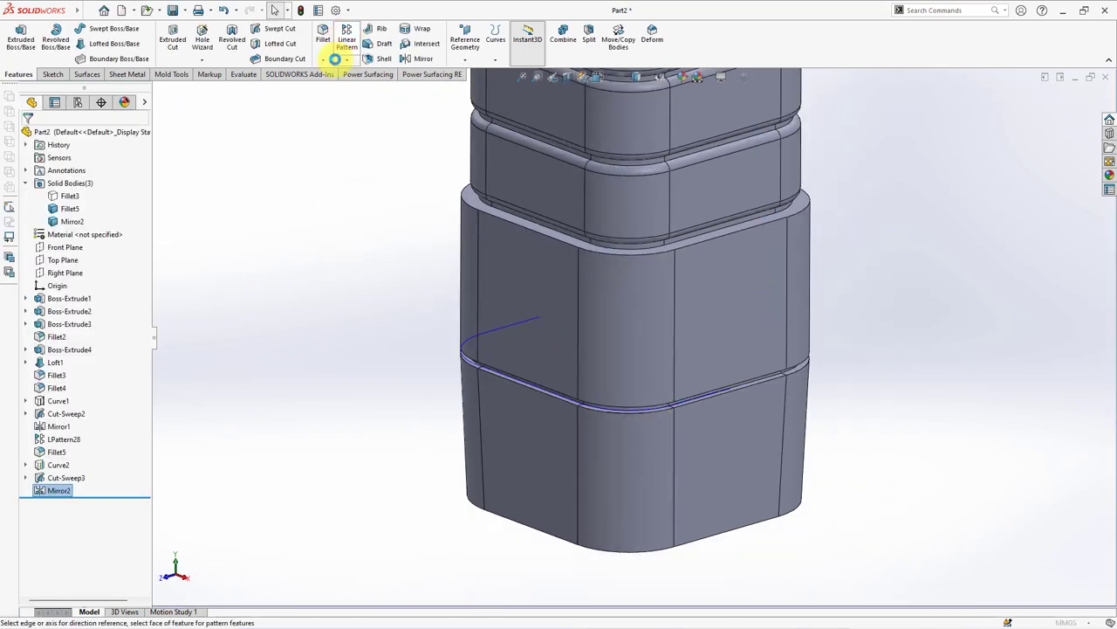
pyautogui.click(675, 395)
pyautogui.write('13.9')
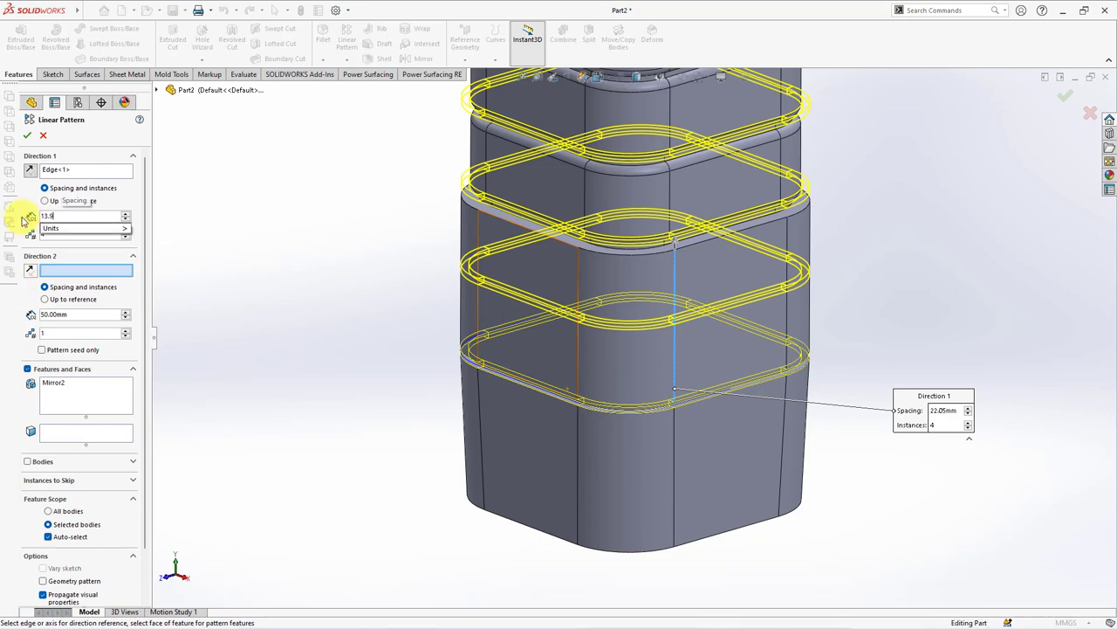
pyautogui.press('Tab')
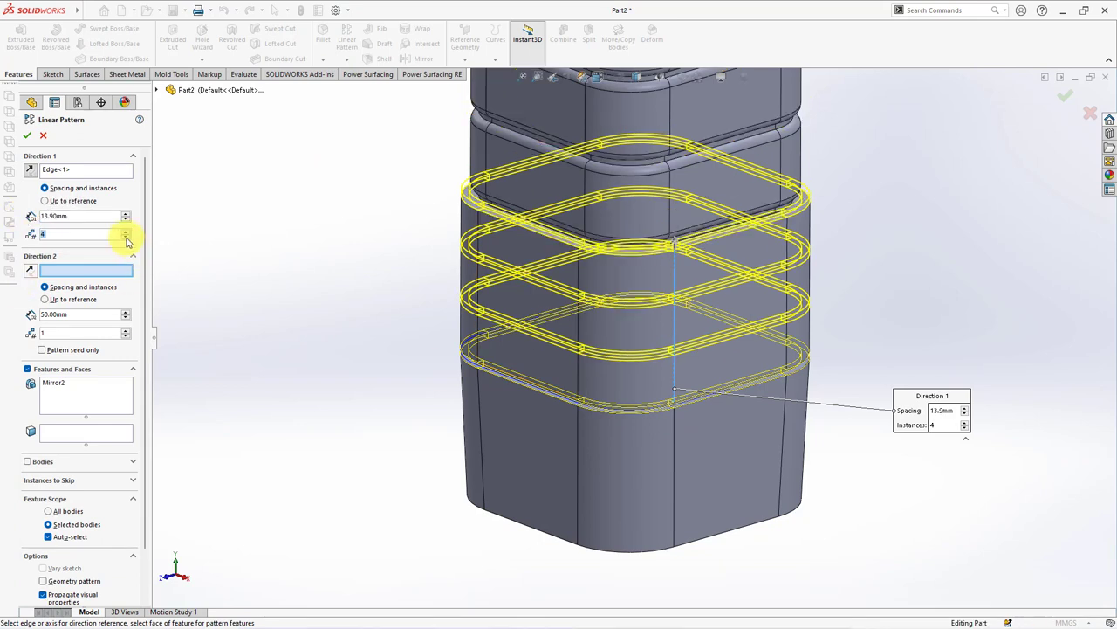
pyautogui.click(127, 238)
pyautogui.click(27, 136)
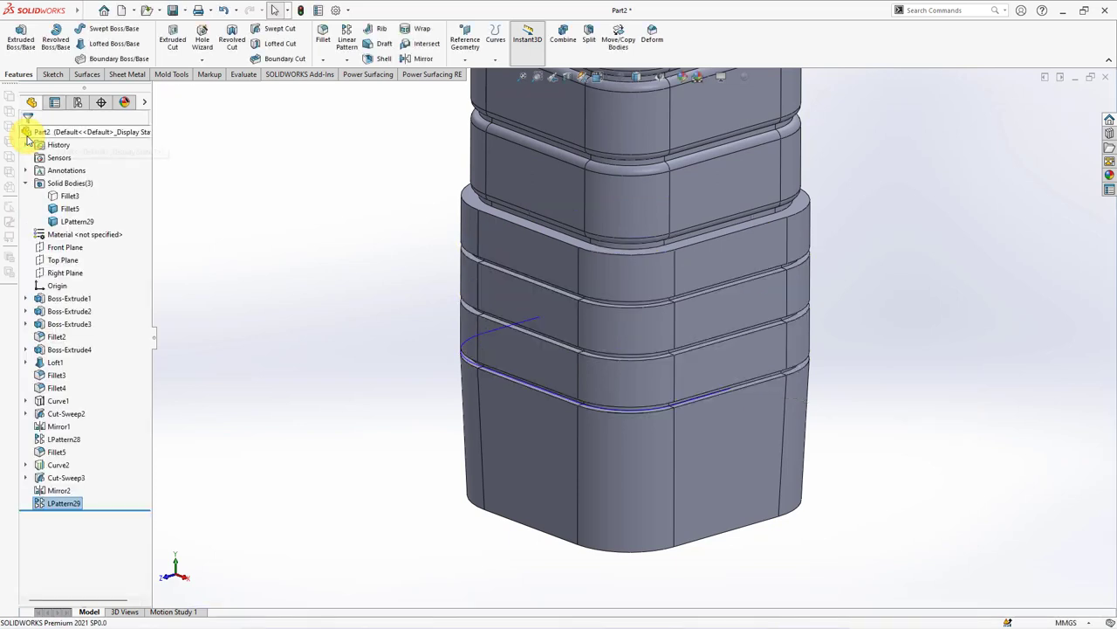
# Hide the projected curve and round the lower groove band faces with a 3.5 mm face fillet.
pyautogui.click(488, 337)
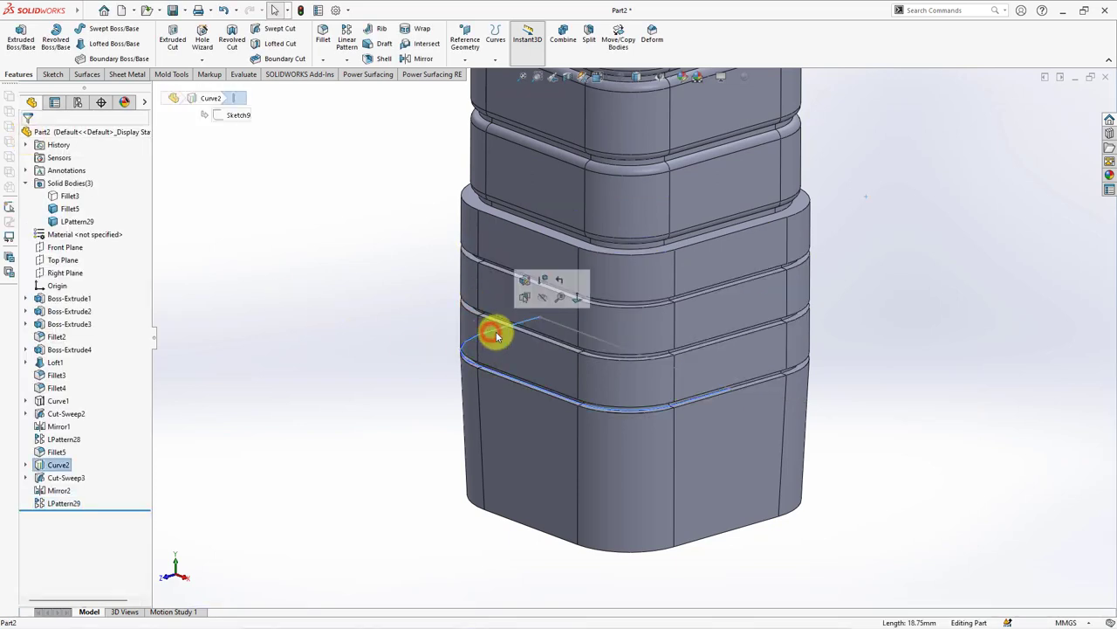
pyautogui.click(357, 304)
pyautogui.click(324, 43)
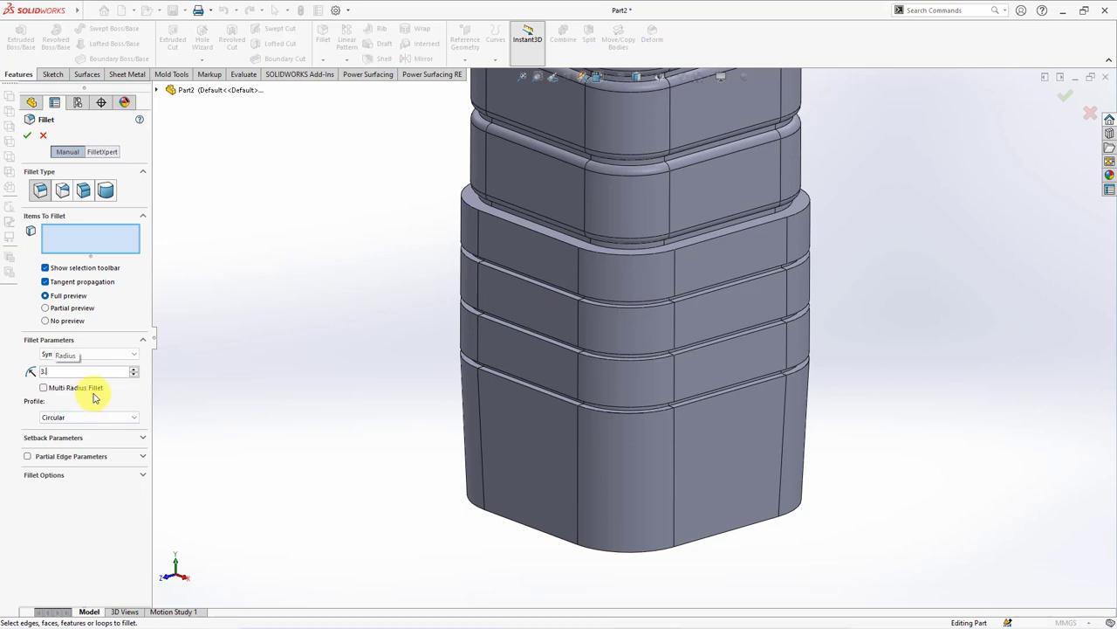
pyautogui.write('.5')
pyautogui.press('Return')
pyautogui.click(537, 354)
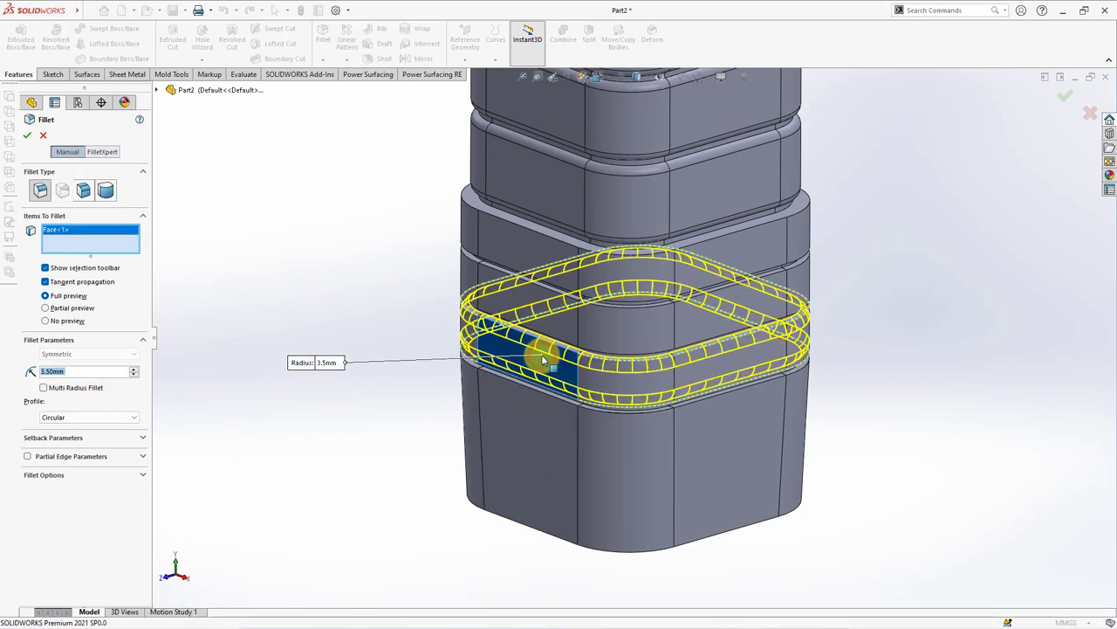
pyautogui.click(514, 244)
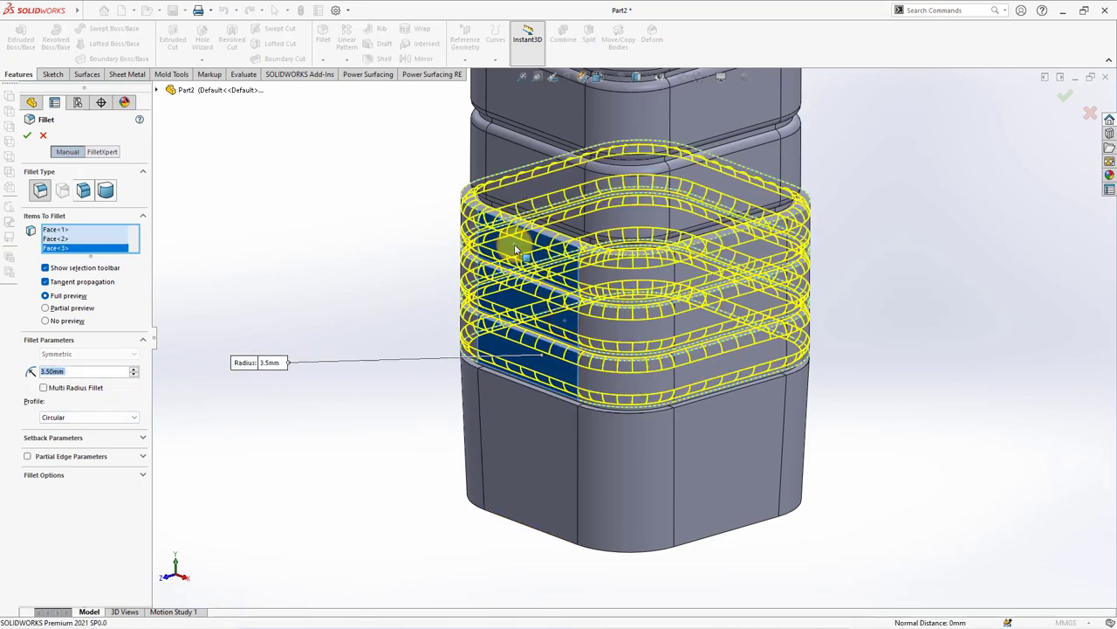
pyautogui.rightClick(514, 243)
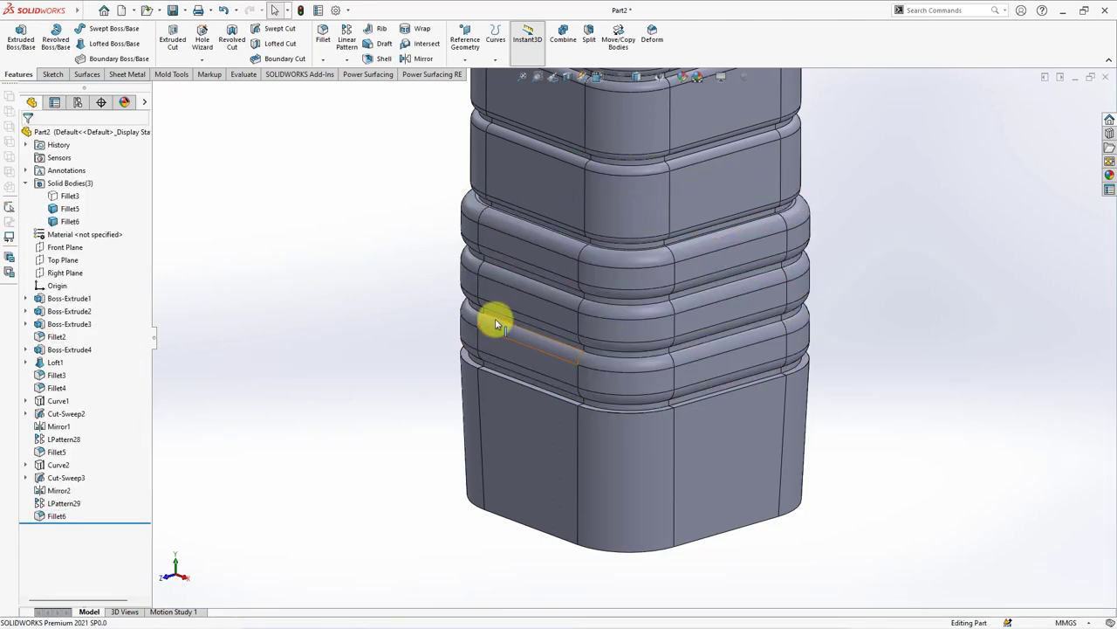
pyautogui.scroll(3, 493, 318)
pyautogui.keyDown('ctrl'); pyautogui.moveTo(530, 274); pyautogui.dragTo(423, 417, button='middle'); pyautogui.keyUp('ctrl')
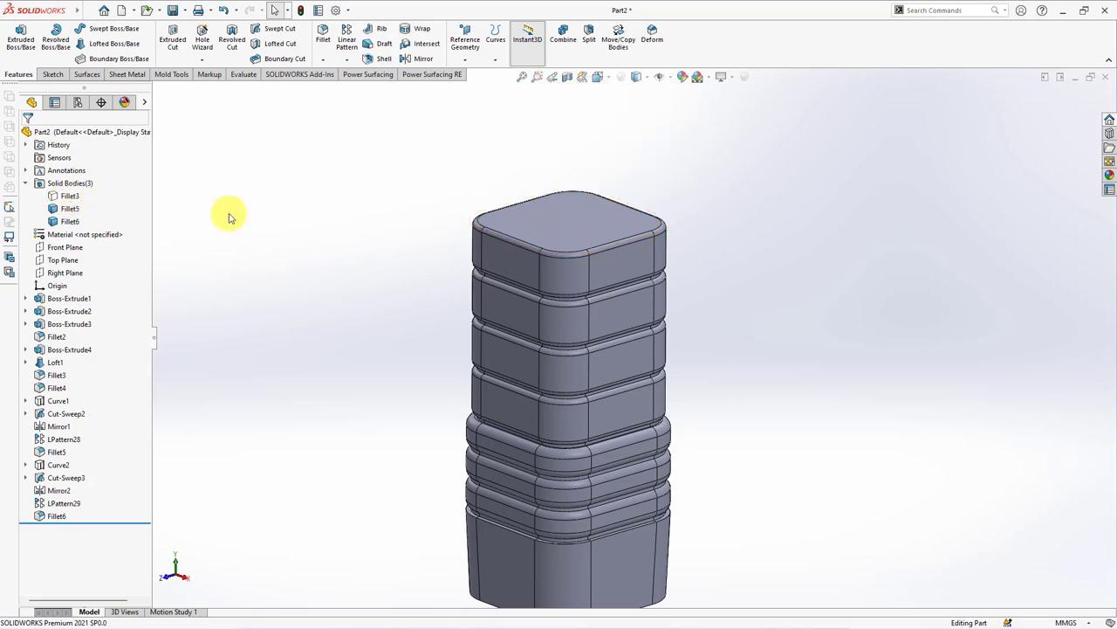
# Start a sketch on the bottle's top face and select the upper Fillet3 body.
pyautogui.click(544, 217)
pyautogui.click(593, 186)
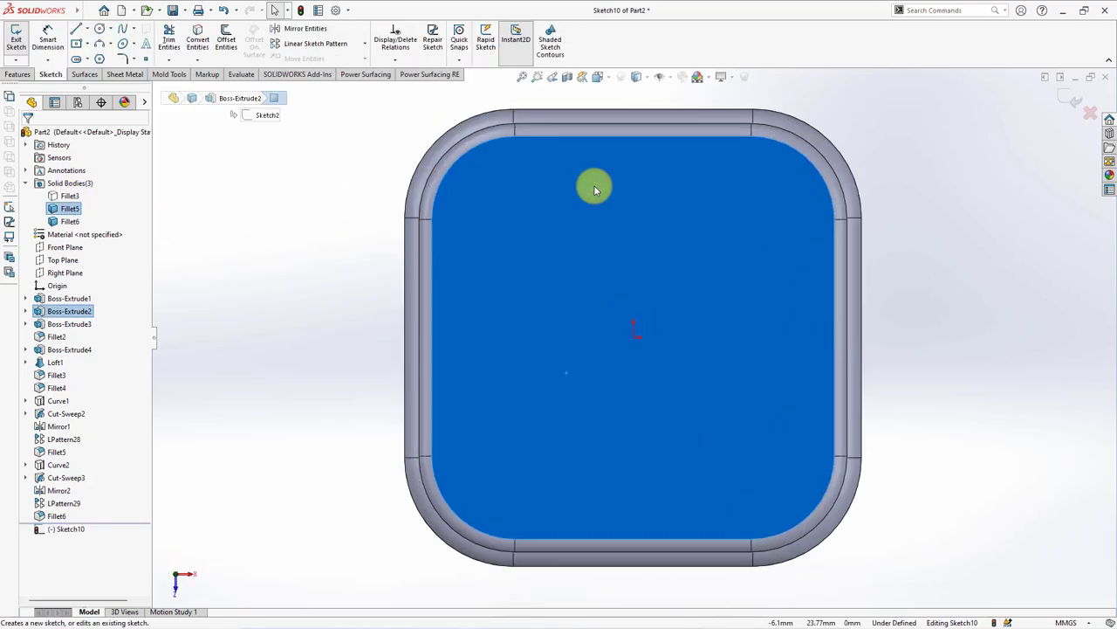
pyautogui.moveTo(367, 376)
pyautogui.mouseDown(button='middle')
pyautogui.moveTo(384, 394)
pyautogui.moveTo(378, 294)
pyautogui.mouseUp(button='middle')
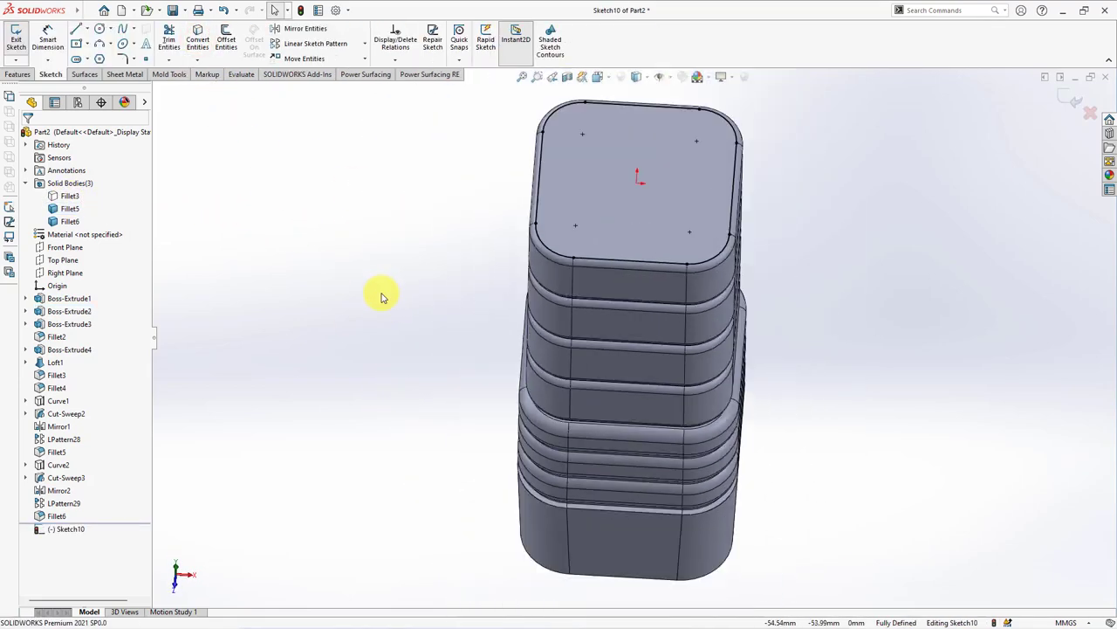
pyautogui.click(70, 195)
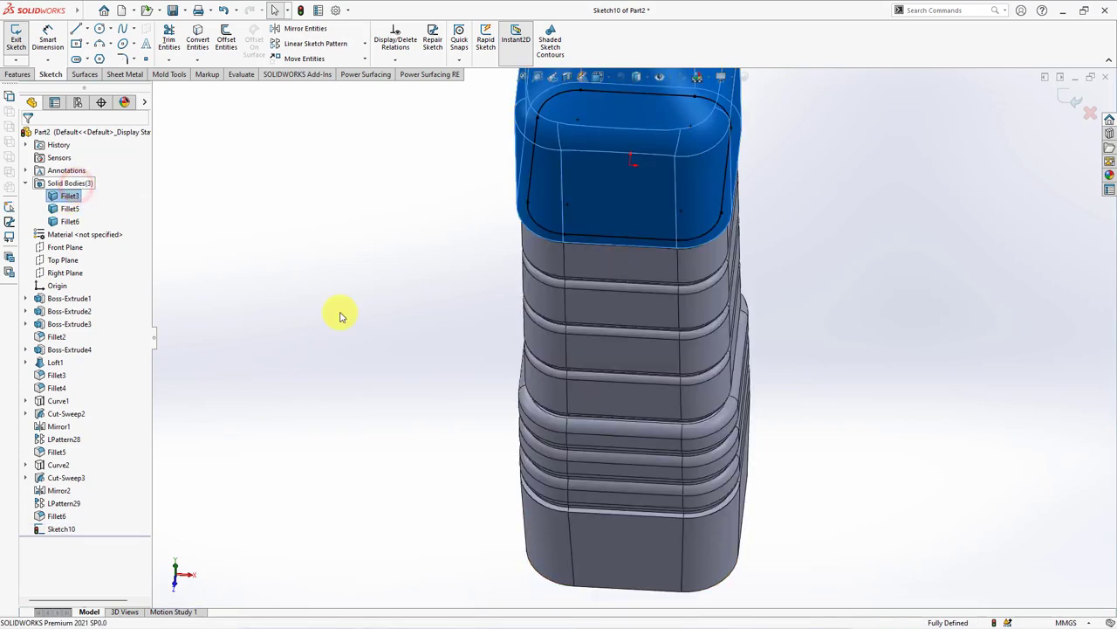
pyautogui.press('f')
# Extrude-cut the sketch upward 1.60 mm blind, flipping the side to cut outside the outline.
pyautogui.click(17, 73)
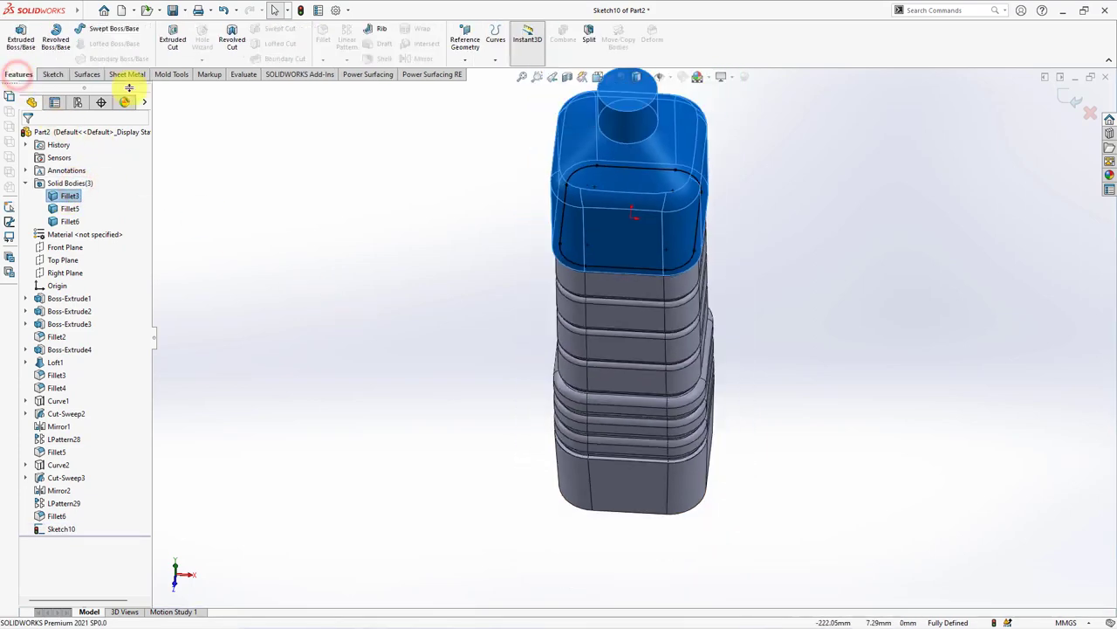
pyautogui.click(175, 42)
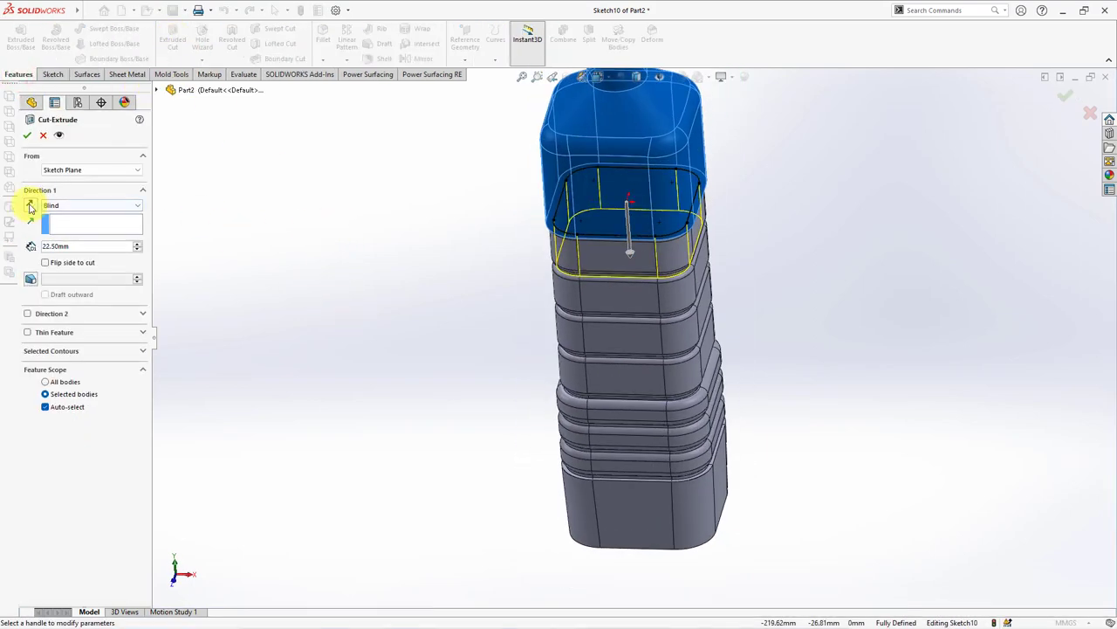
pyautogui.click(30, 206)
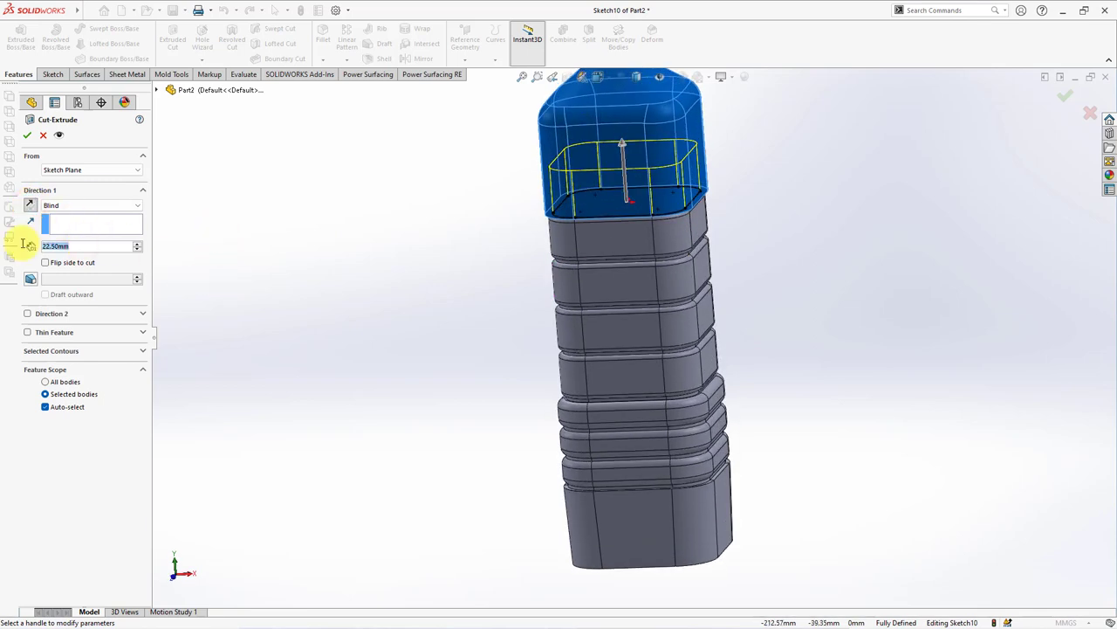
pyautogui.write('1.6')
pyautogui.press('Return')
pyautogui.click(45, 263)
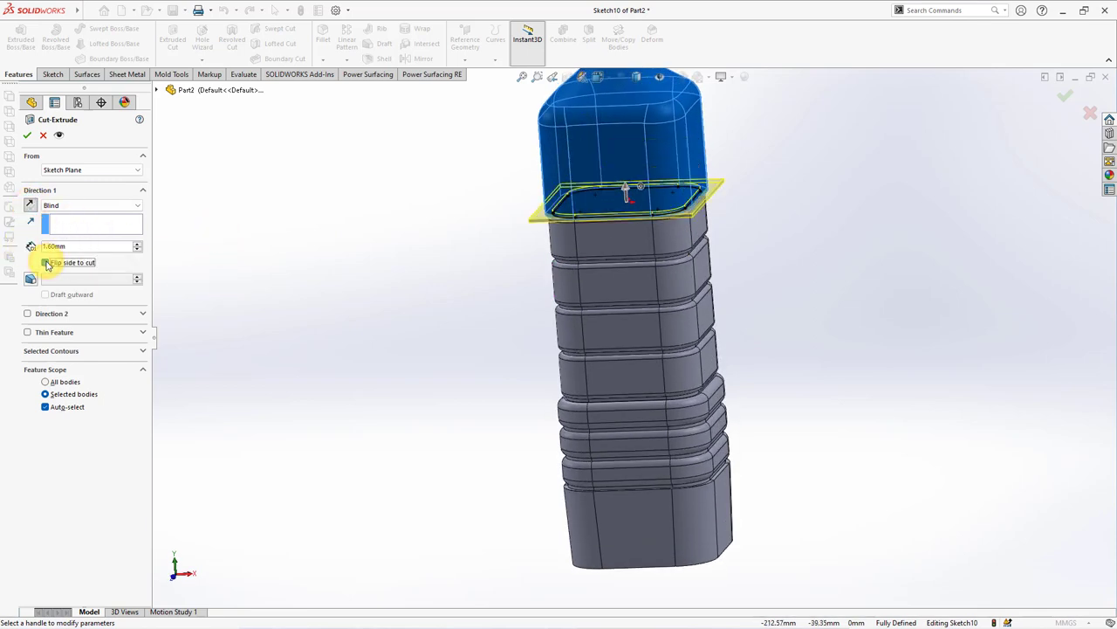
pyautogui.click(26, 136)
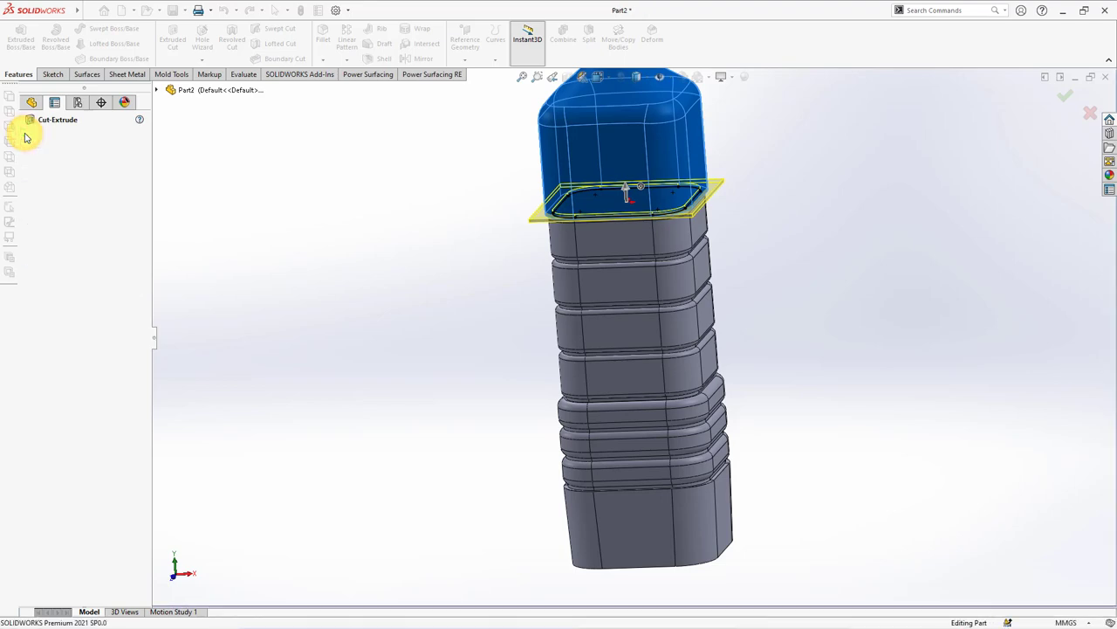
pyautogui.moveTo(320, 257)
pyautogui.mouseDown(button='middle')
pyautogui.moveTo(404, 288)
pyautogui.moveTo(502, 229)
pyautogui.mouseUp(button='middle')
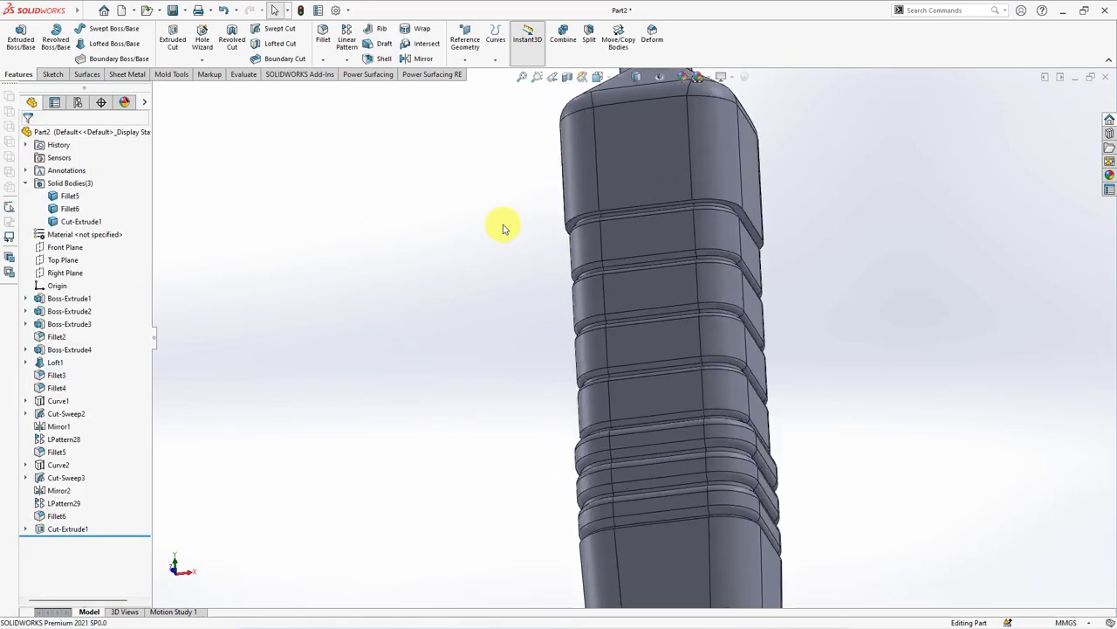
# Combine the Cut-Extrude1, Fillet5 and Fillet6 bodies into one solid.
pyautogui.press('f')
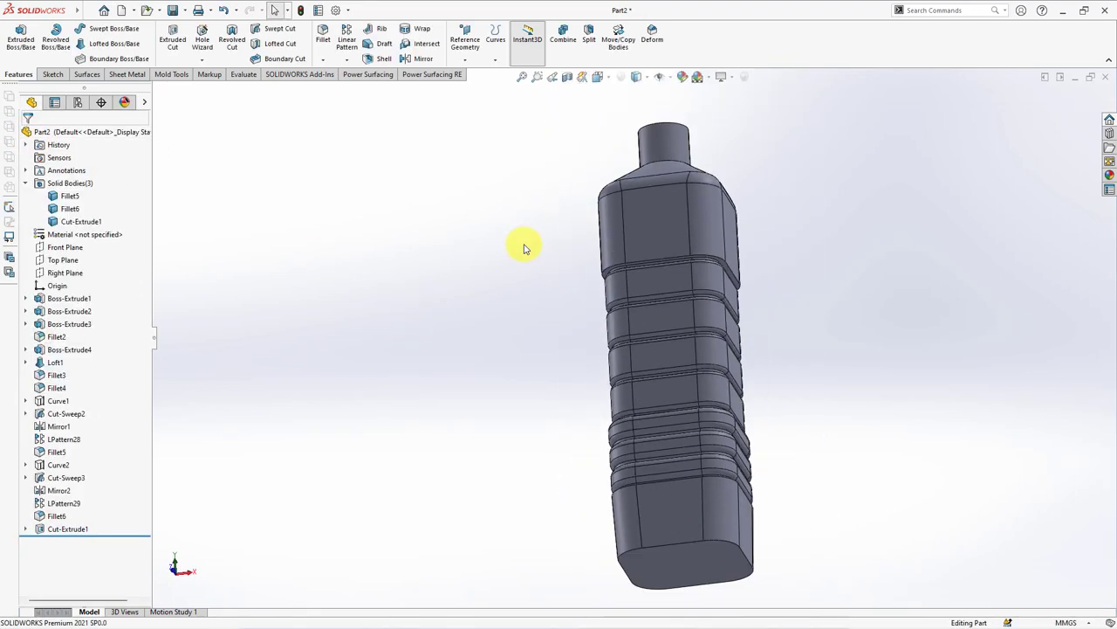
pyautogui.moveTo(526, 243); pyautogui.dragTo(481, 362, button='middle')
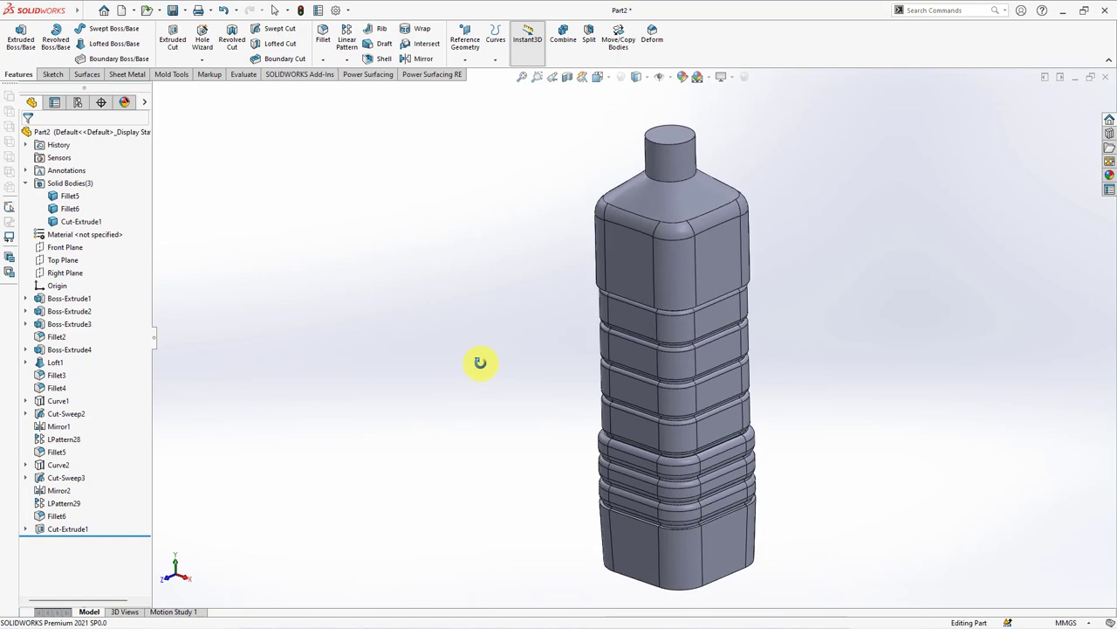
pyautogui.click(563, 39)
pyautogui.click(669, 154)
pyautogui.click(698, 324)
pyautogui.click(707, 489)
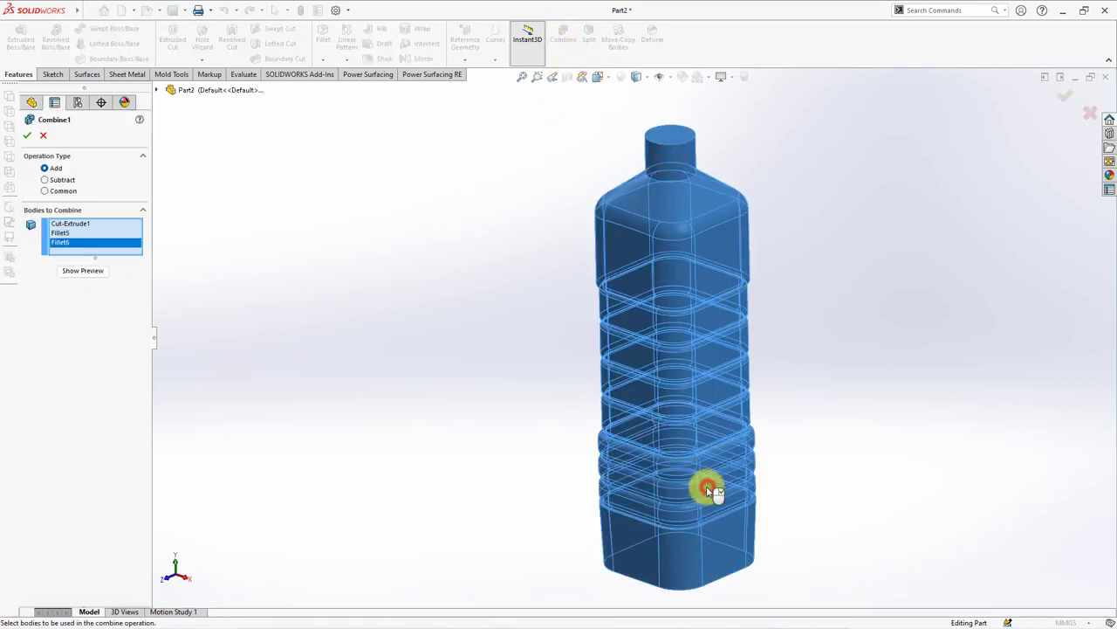
pyautogui.click(87, 271)
pyautogui.click(27, 135)
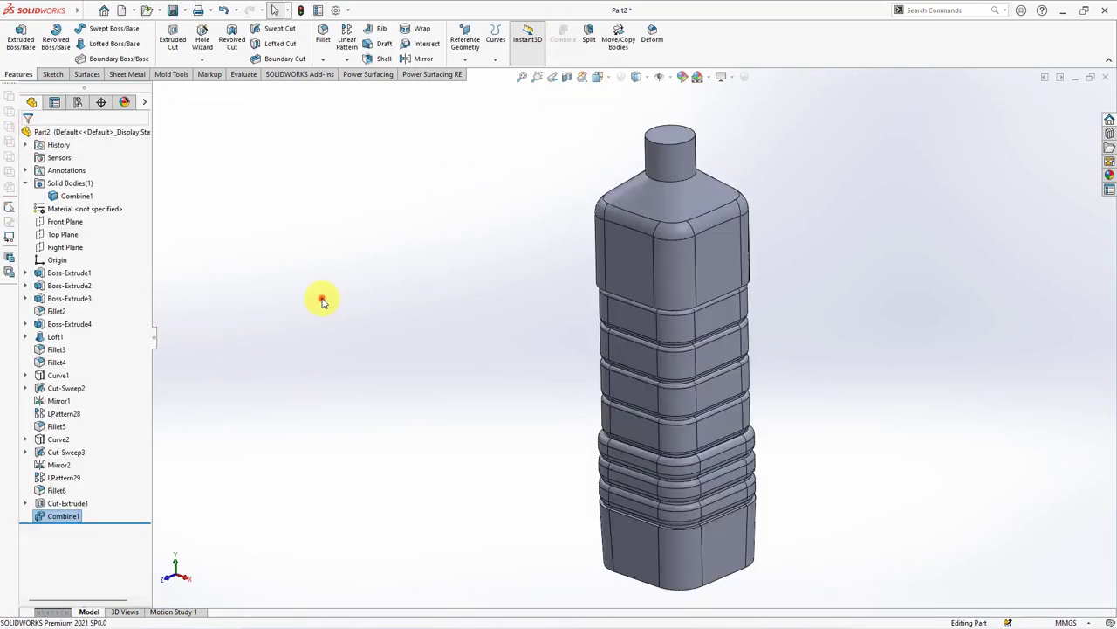
# Fillet the edge loop below the upper block at 7.50 mm.
pyautogui.click(323, 36)
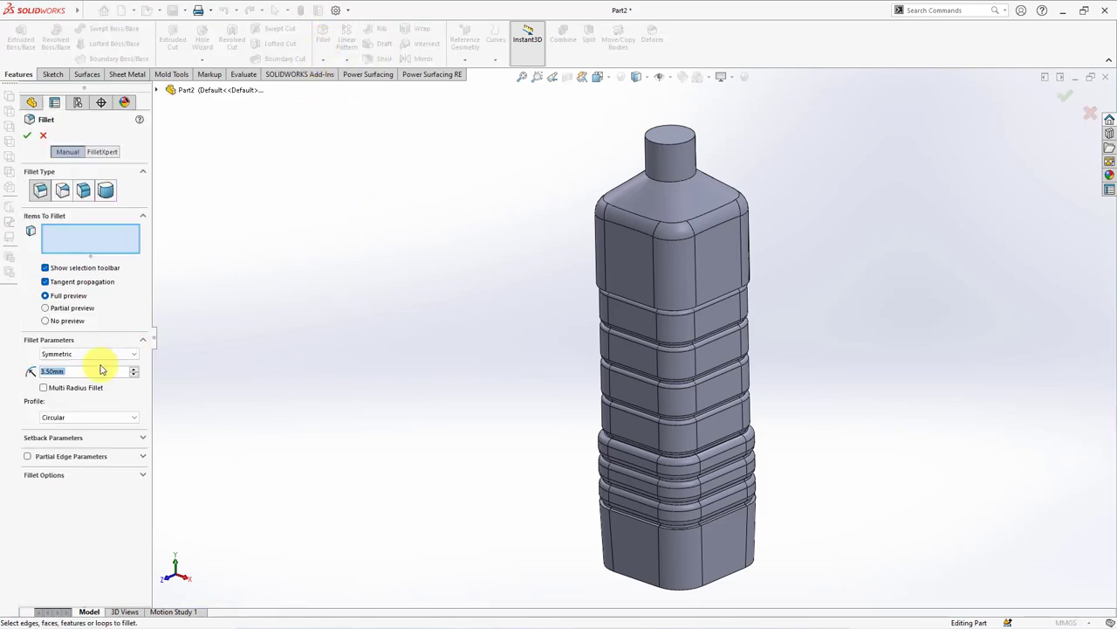
pyautogui.moveTo(382, 430); pyautogui.dragTo(409, 311, button='middle')
pyautogui.scroll(-3, 649, 251)
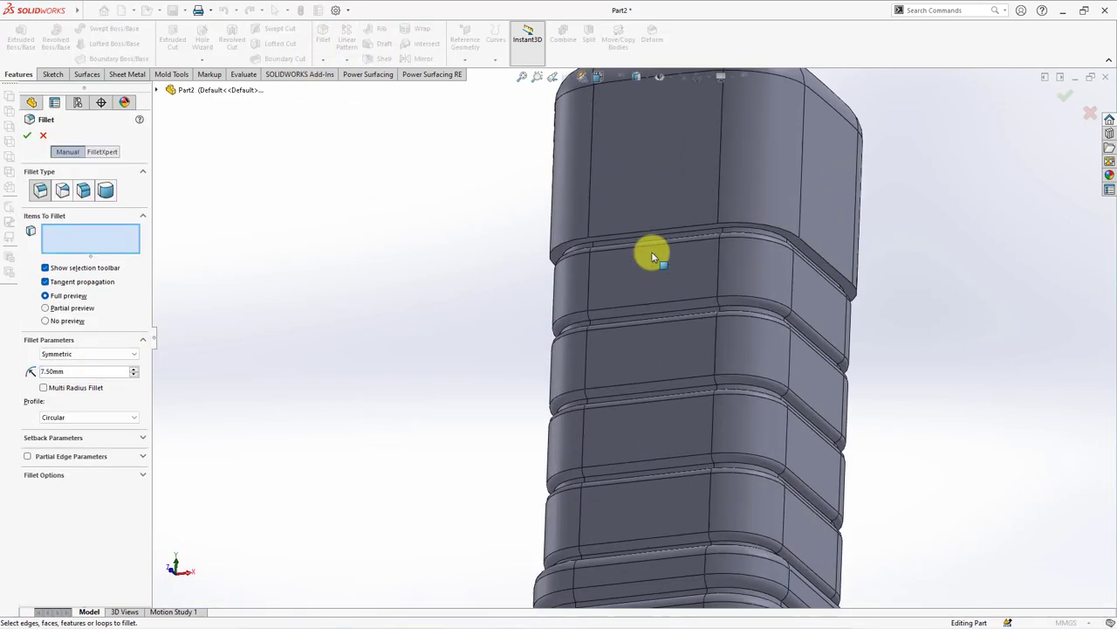
pyautogui.click(654, 232)
pyautogui.press('Return')
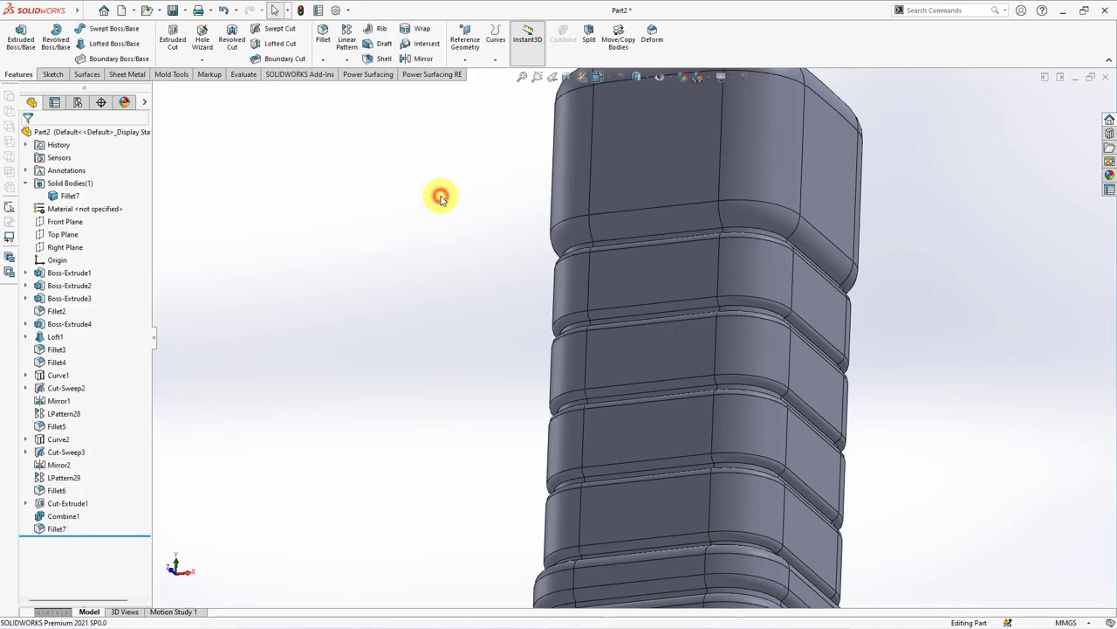
# Start a new sketch on the bottle's front face.
pyautogui.scroll(-2, 477, 256)
pyautogui.scroll(2, 476, 254)
pyautogui.scroll(2, 476, 254)
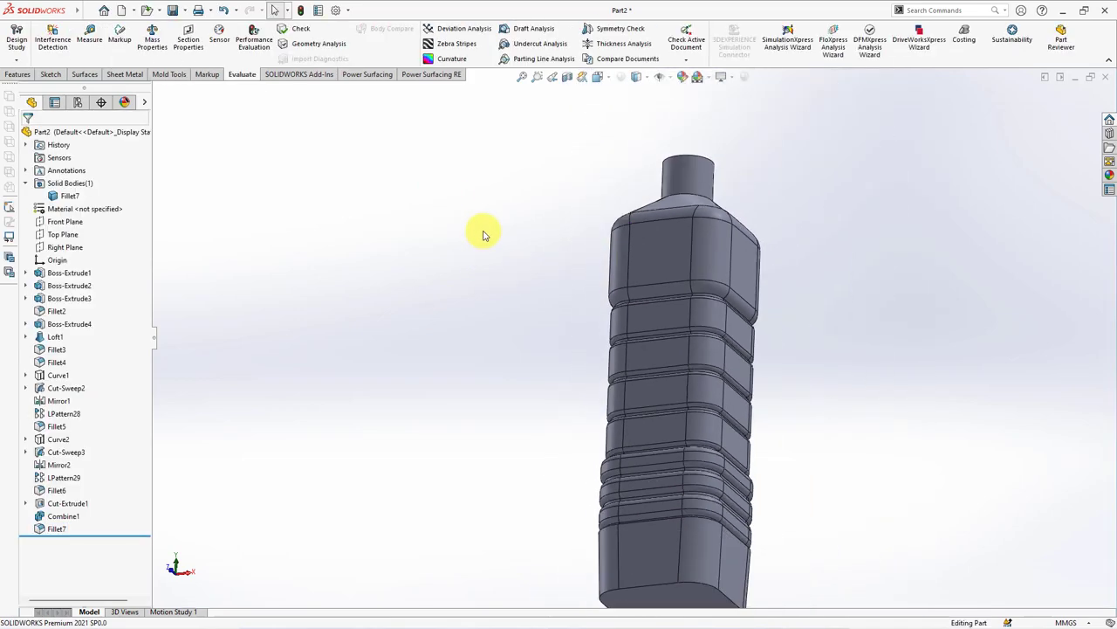
pyautogui.scroll(-1, 616, 301)
pyautogui.click(649, 267)
pyautogui.click(701, 228)
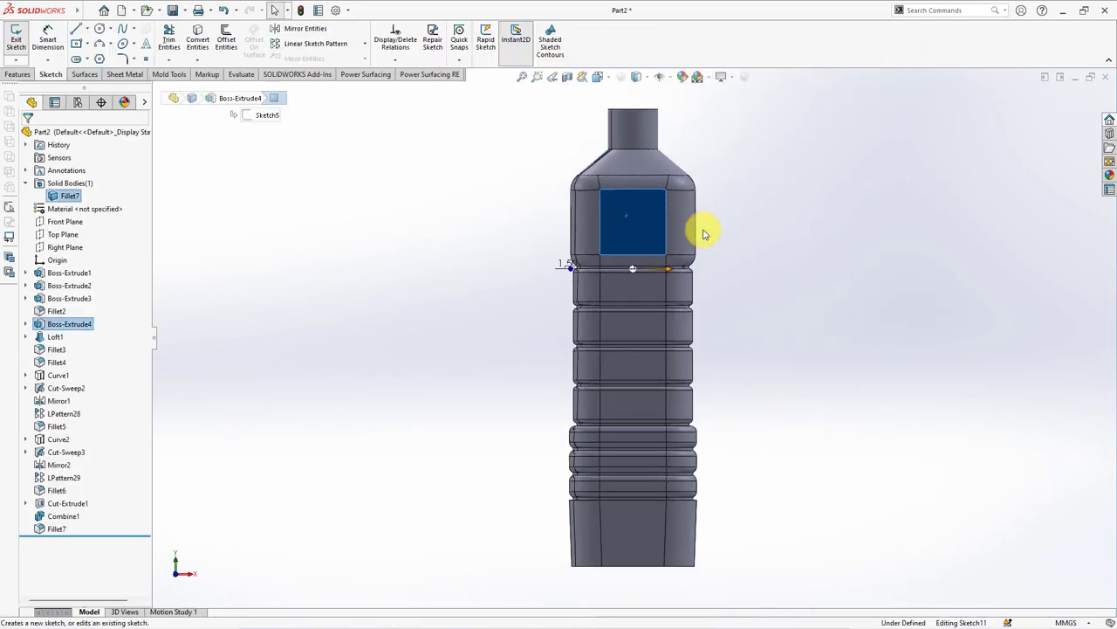
# Draw a vertical construction centerline from the bottom edge midpoint to the top edge.
pyautogui.scroll(-2, 706, 232)
pyautogui.scroll(-1, 669, 219)
pyautogui.scroll(-1, 660, 229)
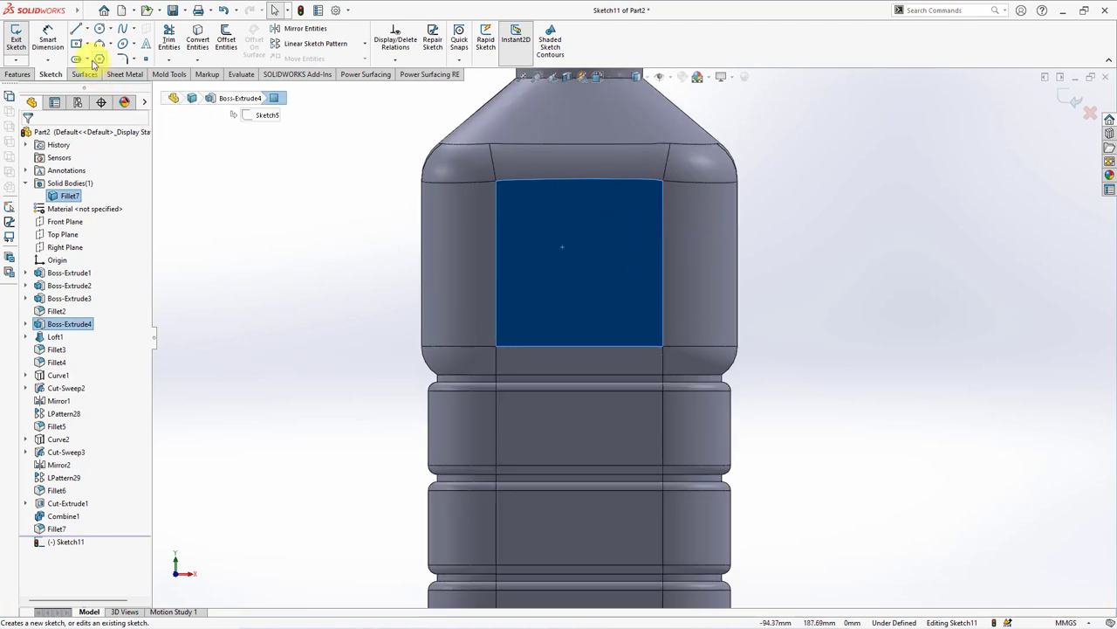
pyautogui.click(85, 28)
pyautogui.click(96, 56)
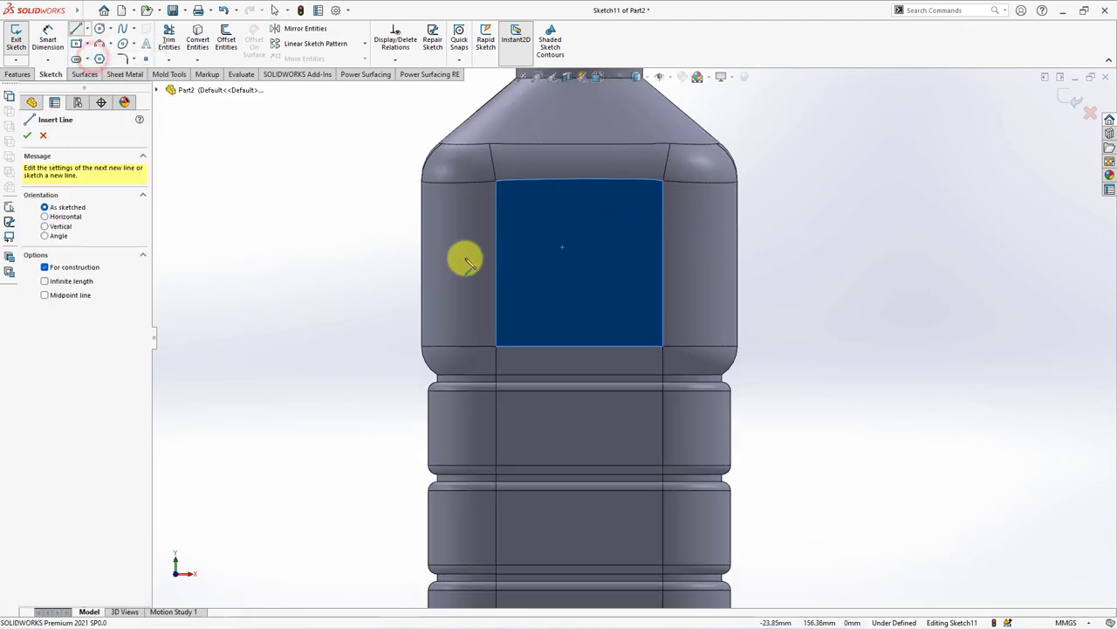
pyautogui.click(580, 376)
pyautogui.click(582, 169)
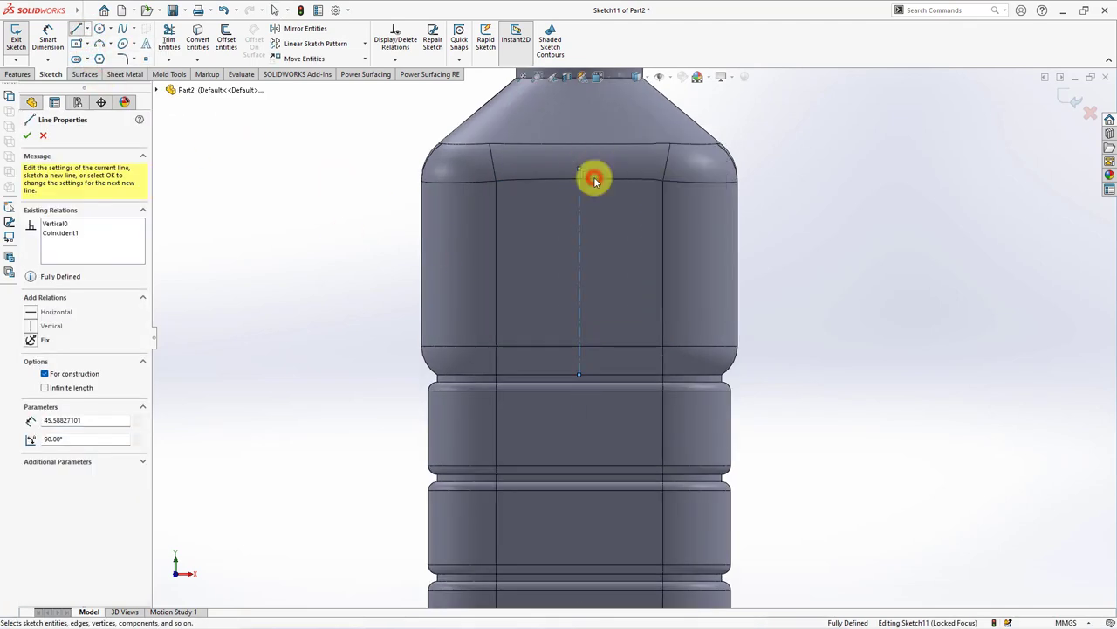
pyautogui.press('Escape')
pyautogui.click(579, 207)
pyautogui.click(628, 174)
pyautogui.click(817, 281)
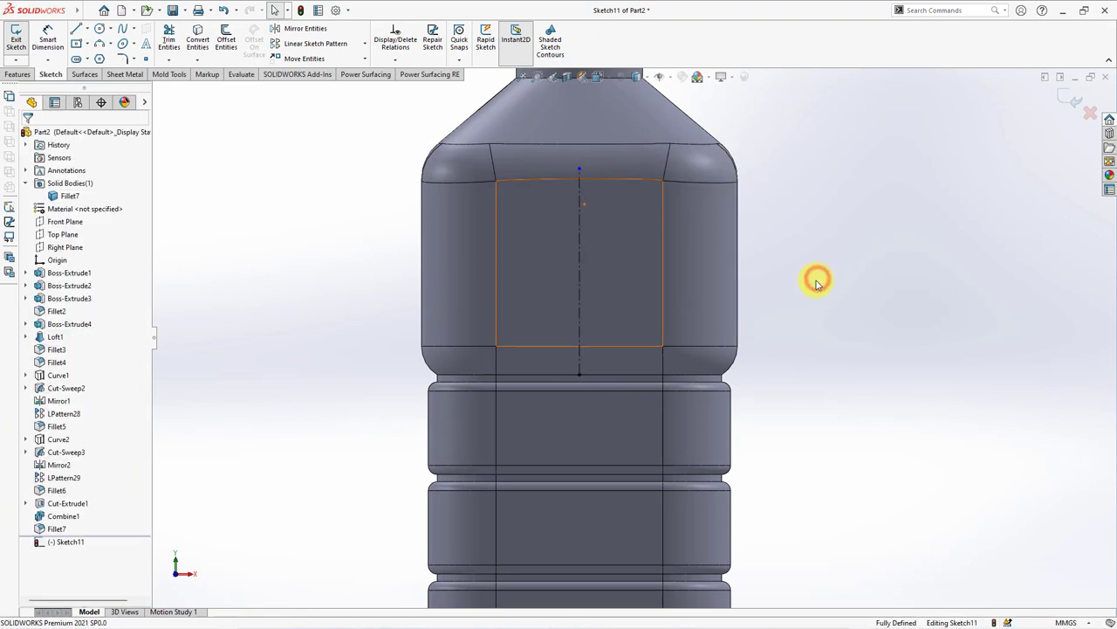
# Draw a center rectangle on the centerline and dimension its width to 11.50 mm.
pyautogui.click(76, 43)
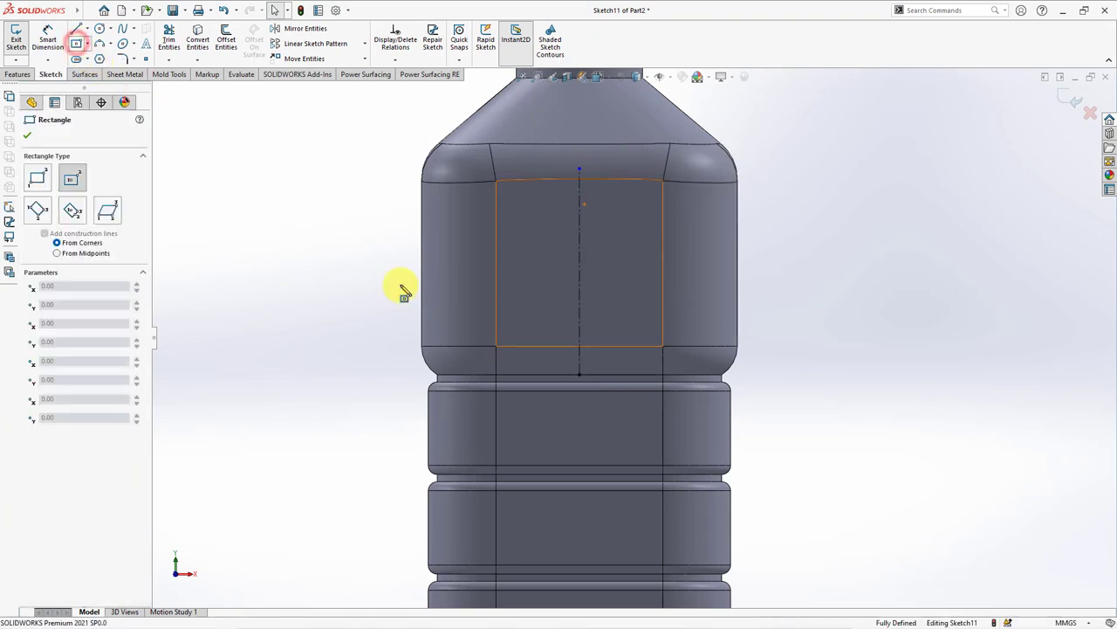
pyautogui.click(578, 303)
pyautogui.click(605, 326)
pyautogui.click(47, 39)
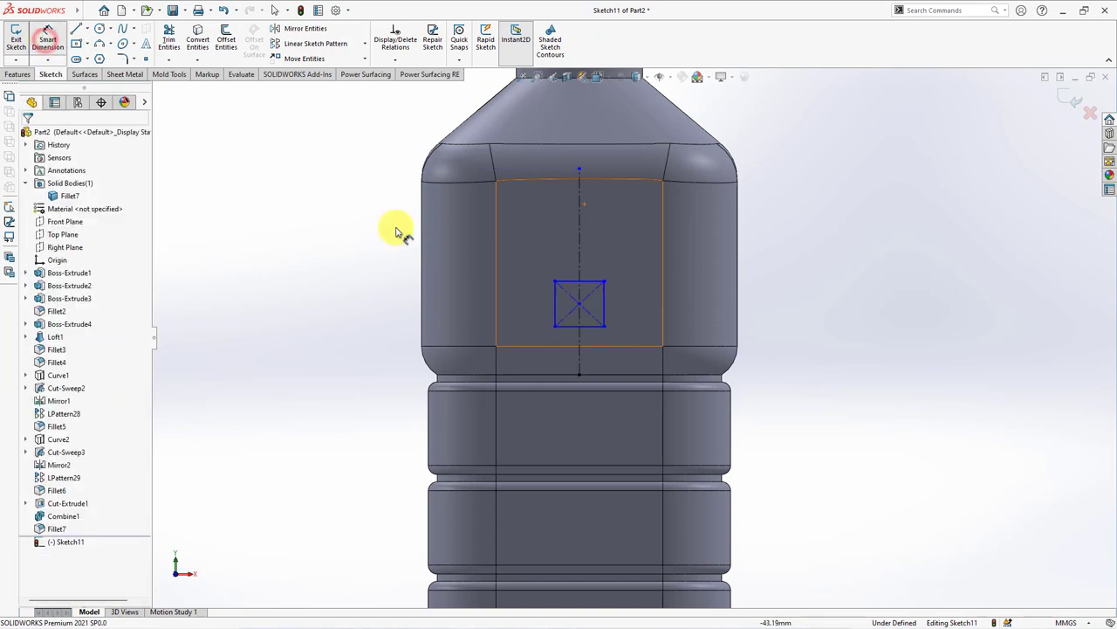
pyautogui.click(593, 281)
pyautogui.click(596, 258)
pyautogui.write('11.5')
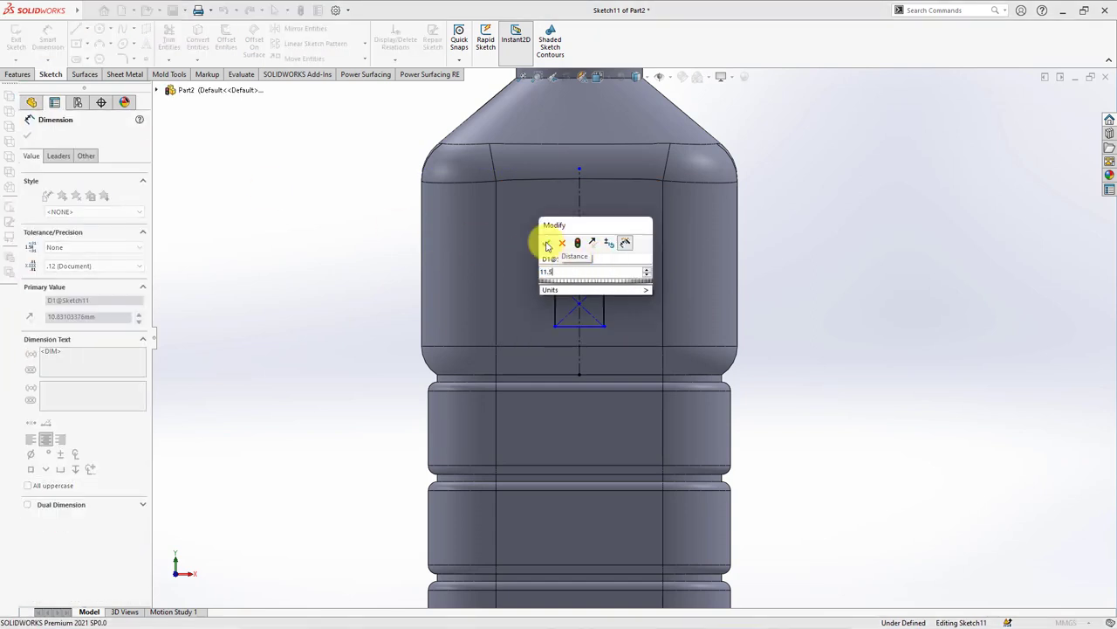
pyautogui.click(547, 245)
# Dimension the square 11.50 mm high and 9 mm above the groove edge.
pyautogui.click(555, 297)
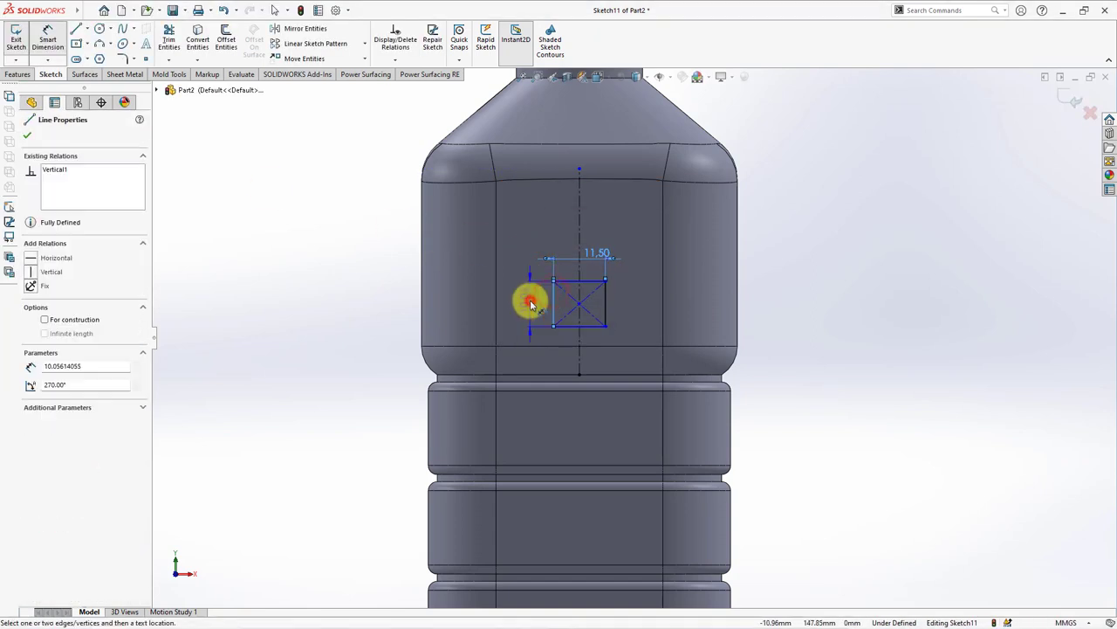
pyautogui.click(530, 302)
pyautogui.write('11.5')
pyautogui.press('Return')
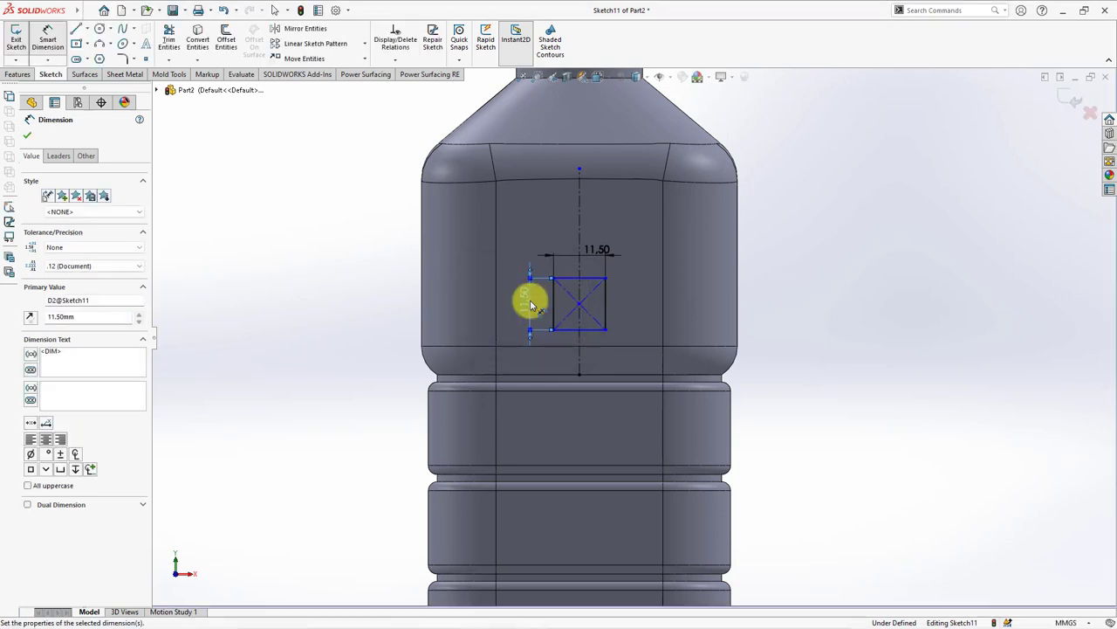
pyautogui.click(590, 329)
pyautogui.click(687, 383)
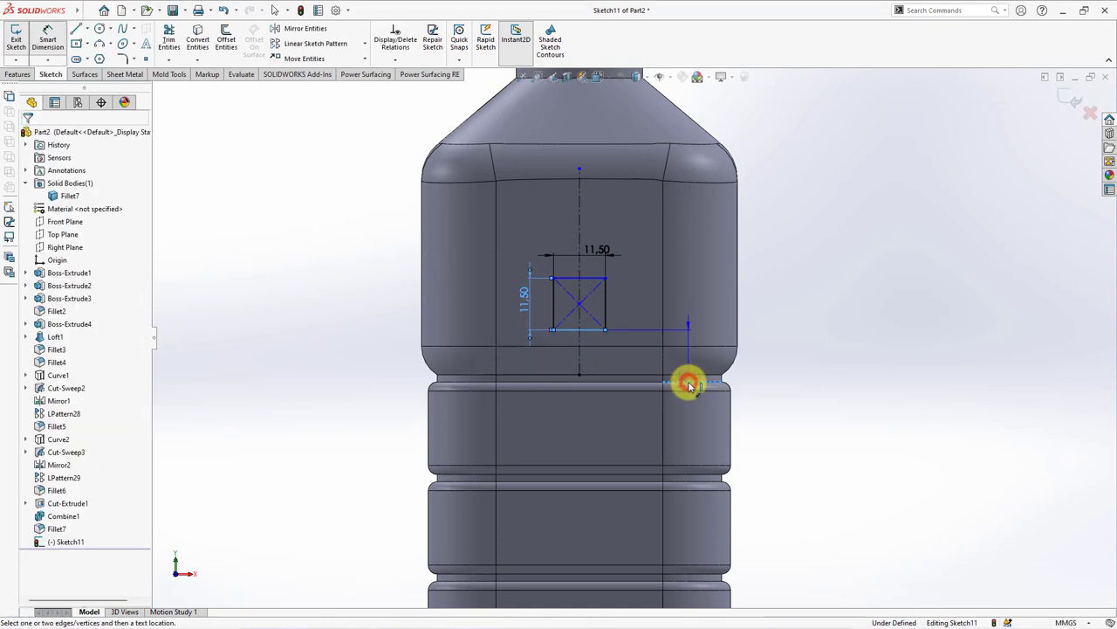
pyautogui.click(779, 362)
pyautogui.write('9')
pyautogui.press('Return')
pyautogui.click(825, 266)
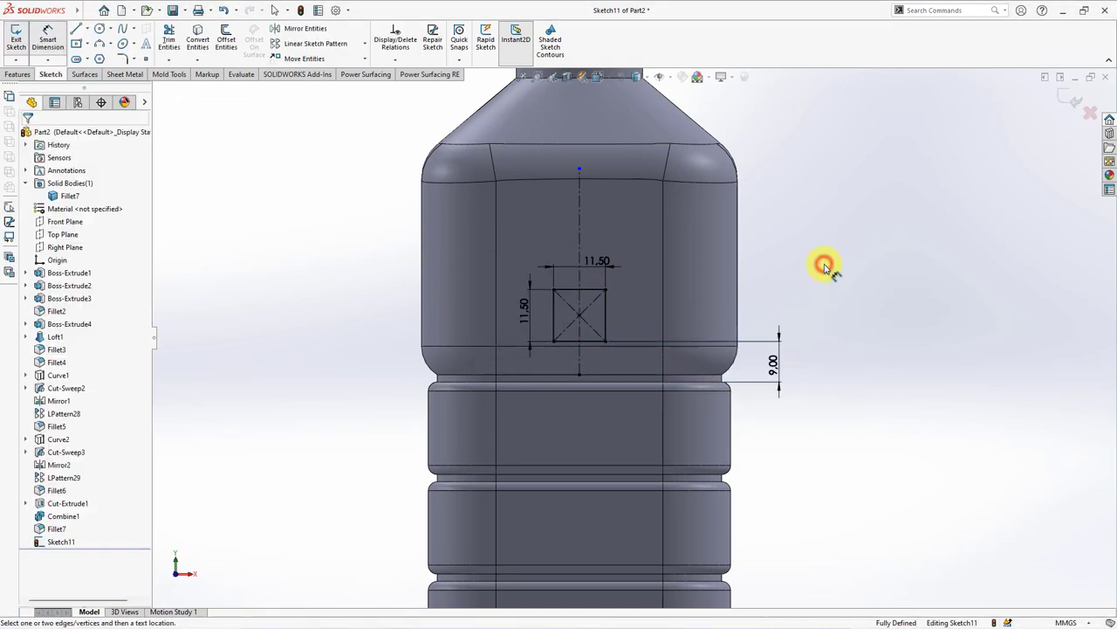
pyautogui.click(20, 76)
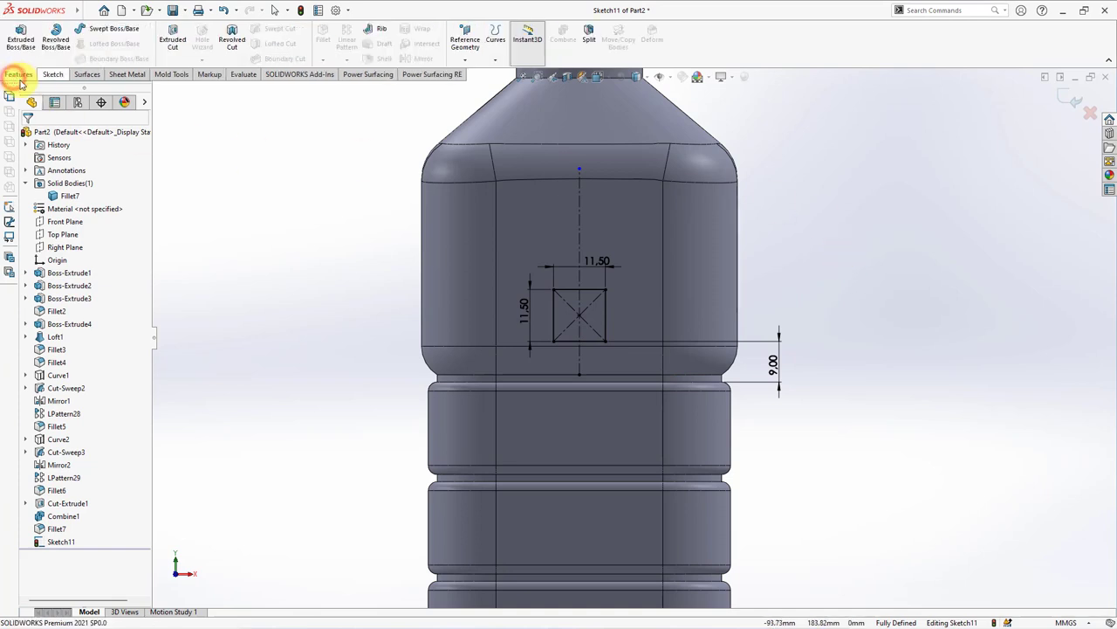
pyautogui.click(173, 42)
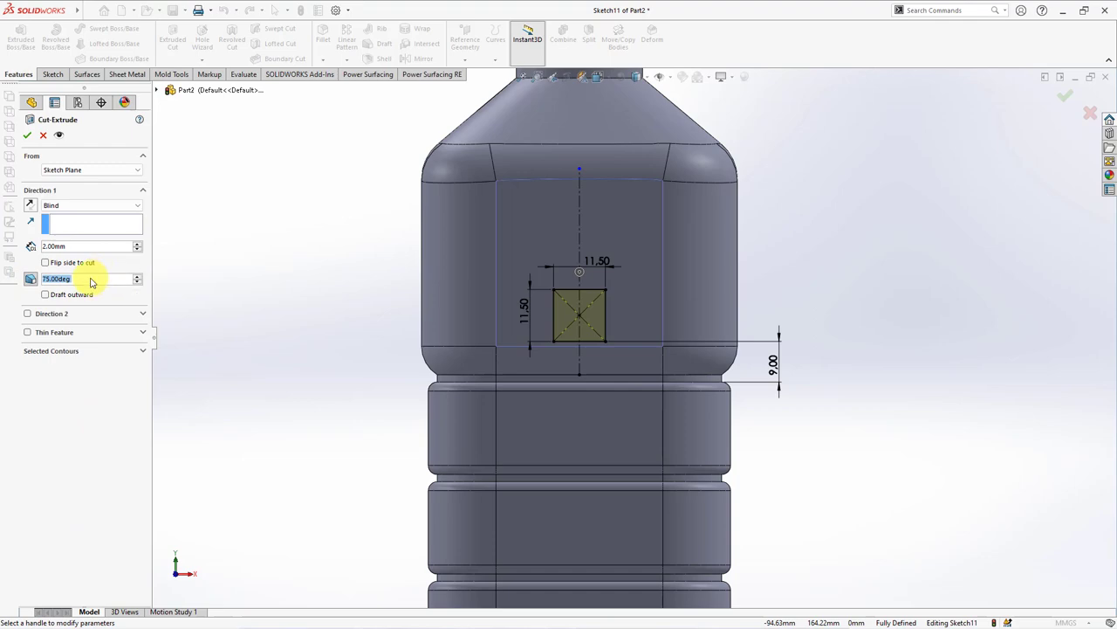
# Recess the 11.50 mm square 2.00 mm deep with a 75° draft as Cut-Extrude3.
pyautogui.moveTo(305, 282); pyautogui.dragTo(247, 358, button='middle')
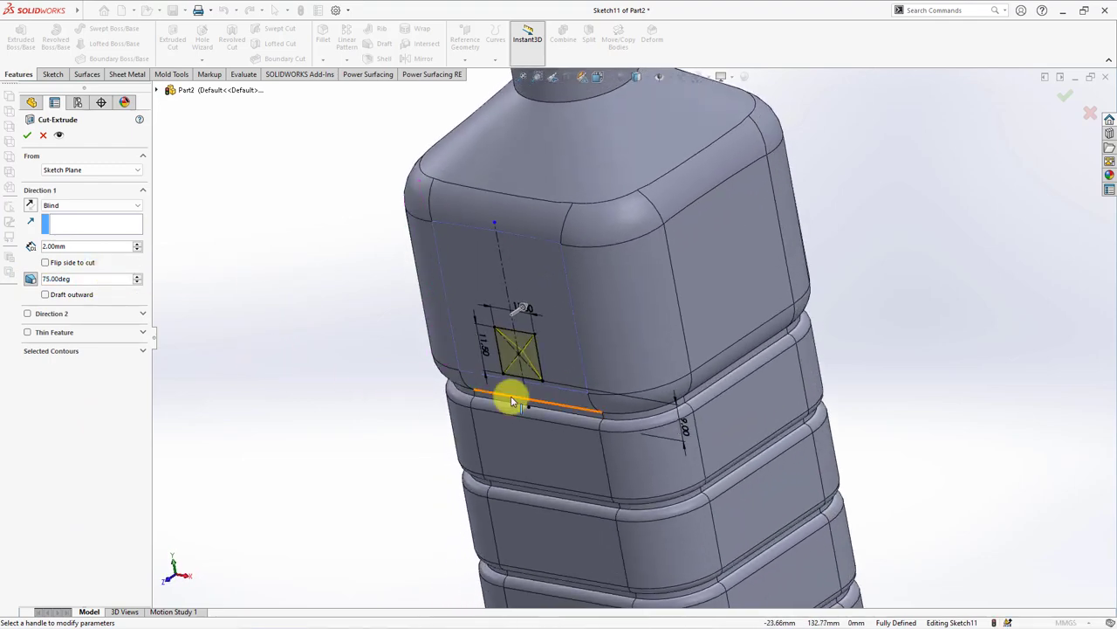
pyautogui.moveTo(514, 402); pyautogui.dragTo(531, 377, button='middle')
pyautogui.click(27, 134)
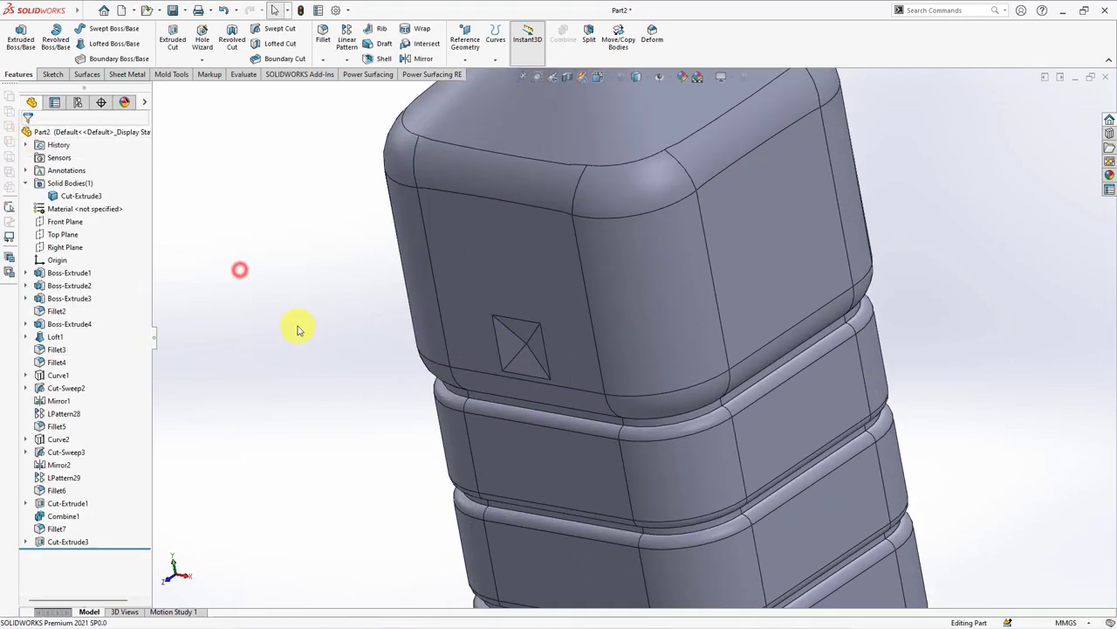
pyautogui.moveTo(297, 329)
pyautogui.mouseDown(button='middle')
pyautogui.moveTo(319, 294)
pyautogui.moveTo(282, 246)
pyautogui.mouseUp(button='middle')
# Fill the upper front face with a square-layout pattern of Cut-Extrude3 at 12.50 mm spacing.
pyautogui.click(347, 59)
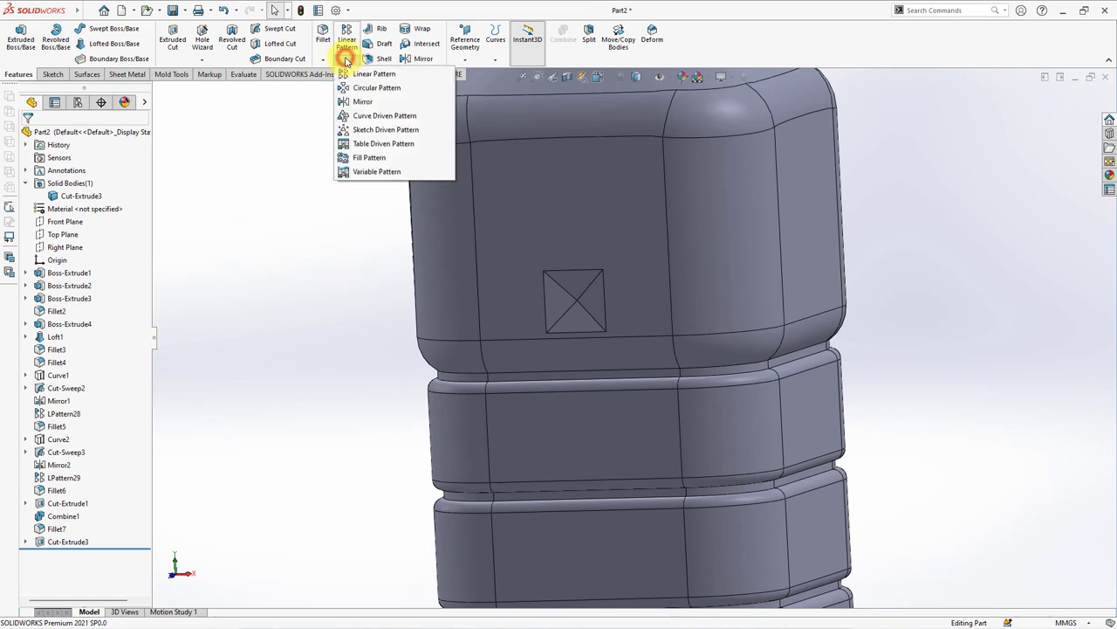
pyautogui.click(357, 75)
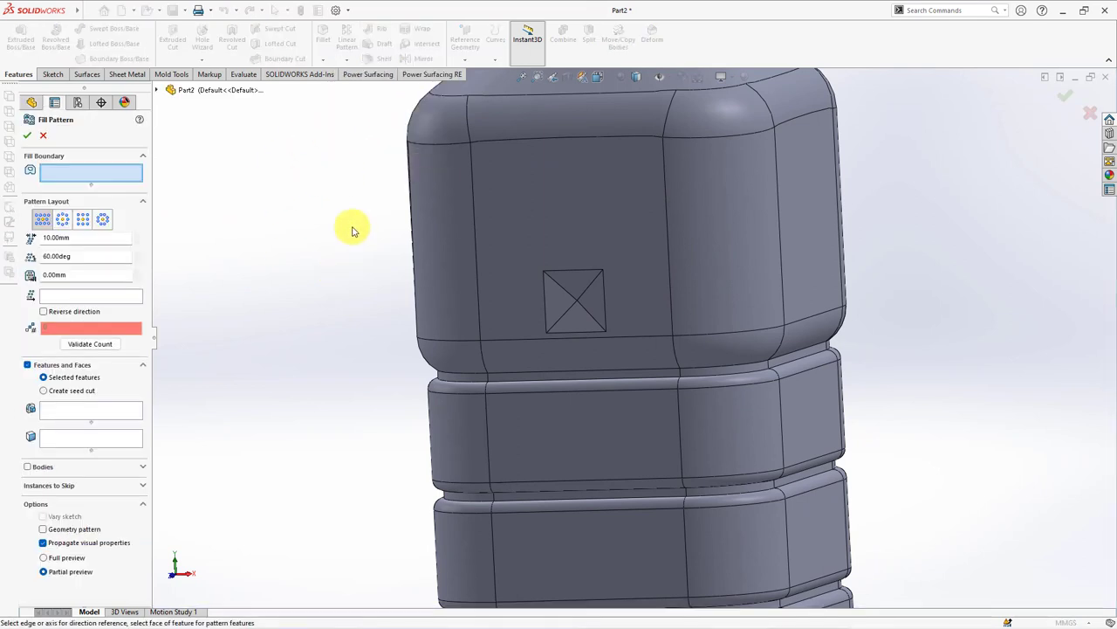
pyautogui.click(561, 227)
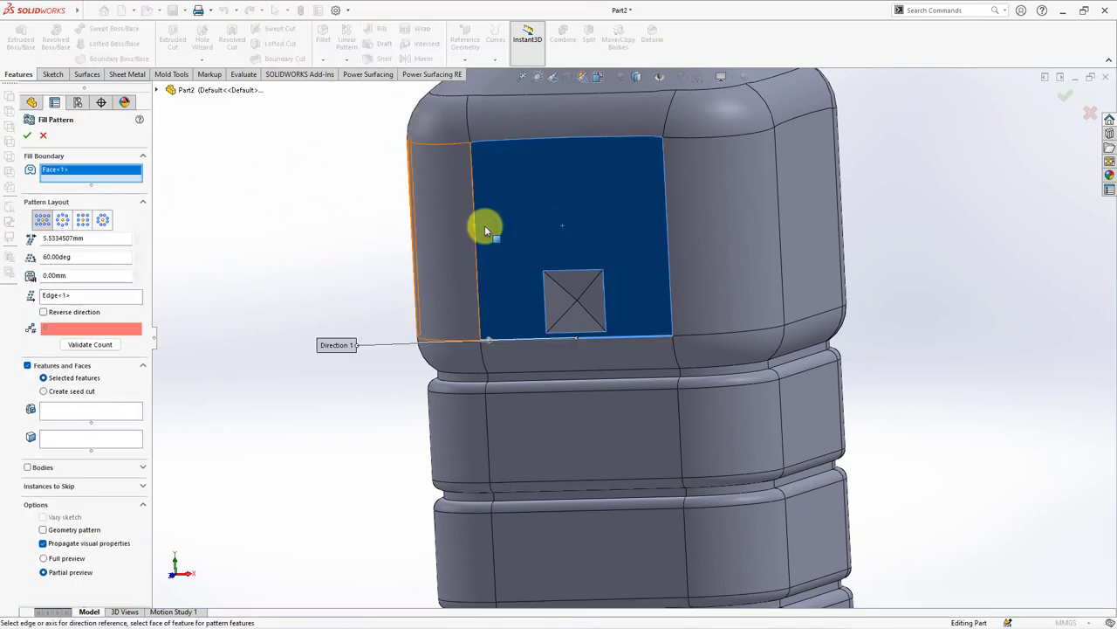
pyautogui.click(82, 222)
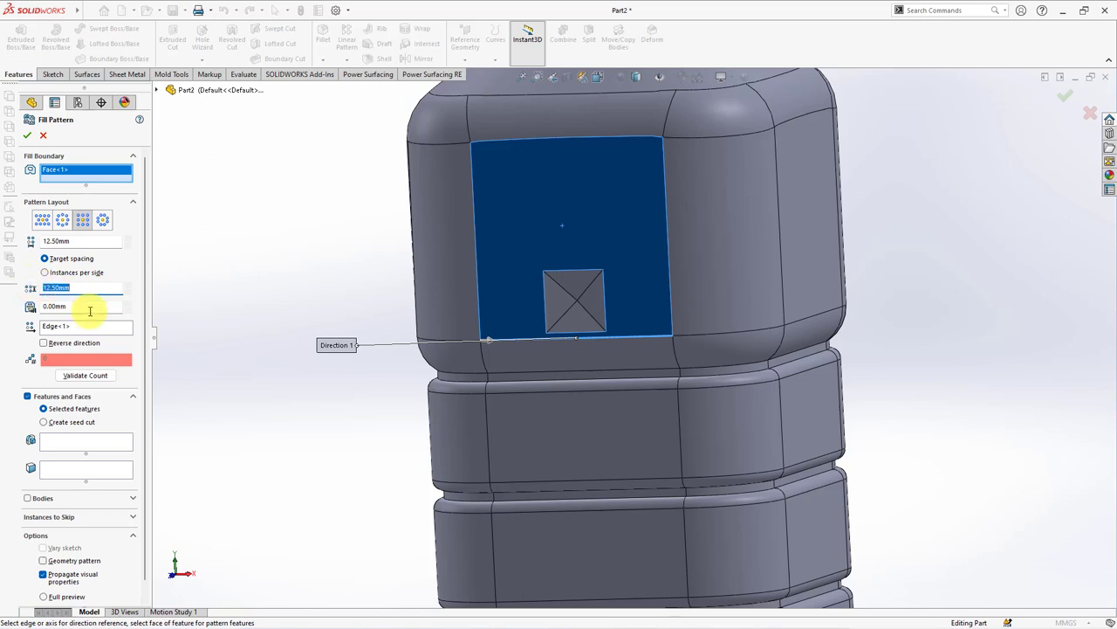
pyautogui.click(86, 441)
pyautogui.click(570, 321)
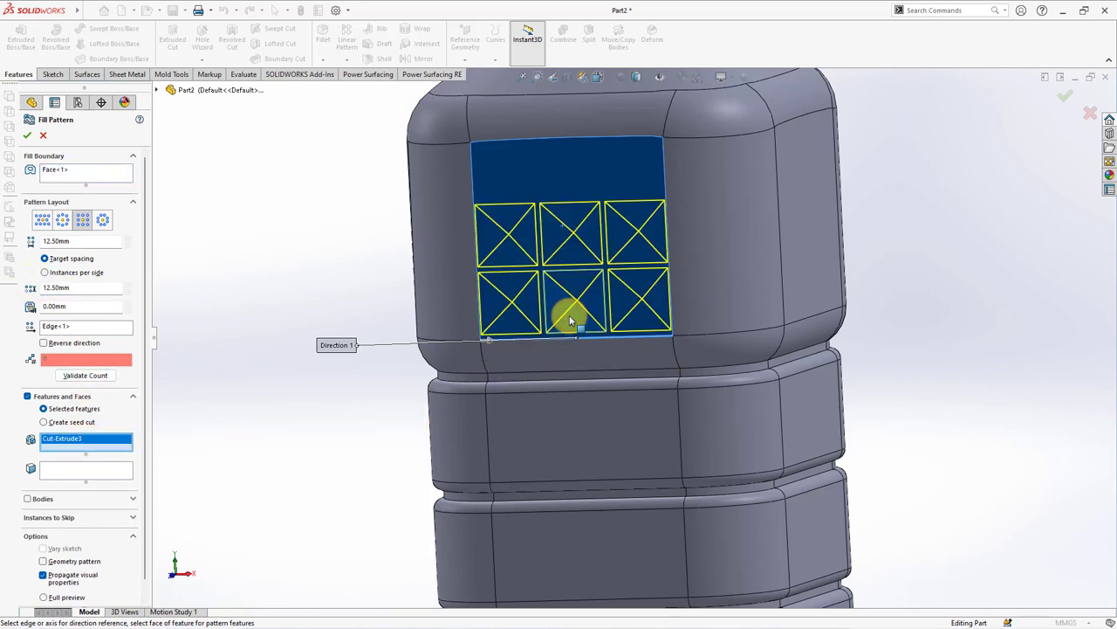
pyautogui.press('Return')
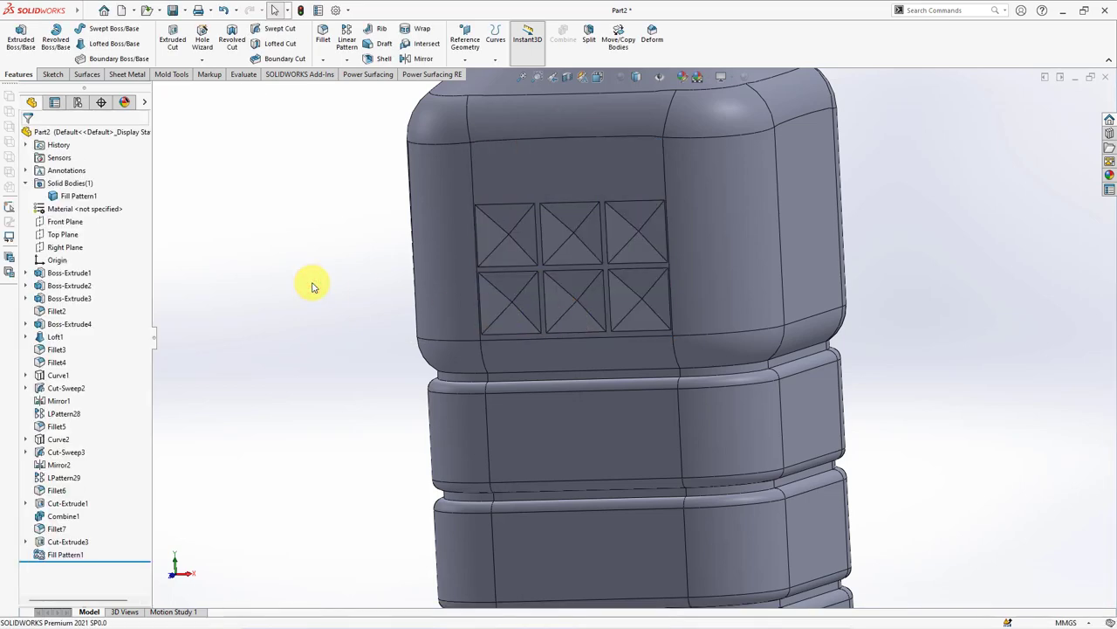
# Start a sketch on the bottle's bottom face and convert a rounded corner edge into it.
pyautogui.scroll(3, 387, 367)
pyautogui.scroll(2, 407, 359)
pyautogui.scroll(3, 414, 346)
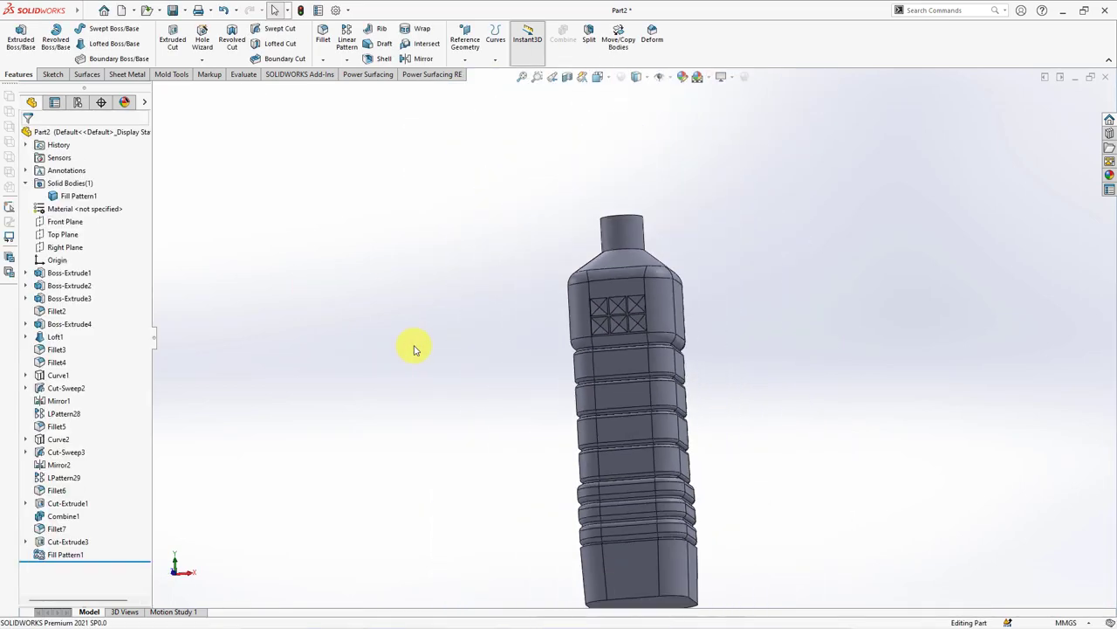
pyautogui.moveTo(414, 346); pyautogui.dragTo(427, 306, button='middle')
pyautogui.click(614, 581)
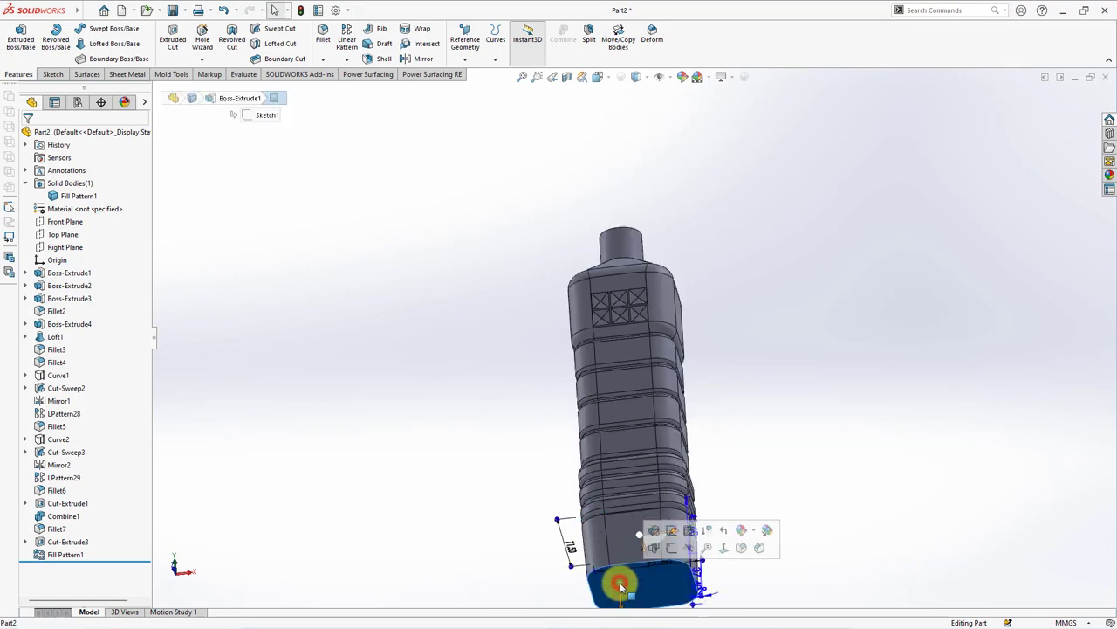
pyautogui.click(674, 552)
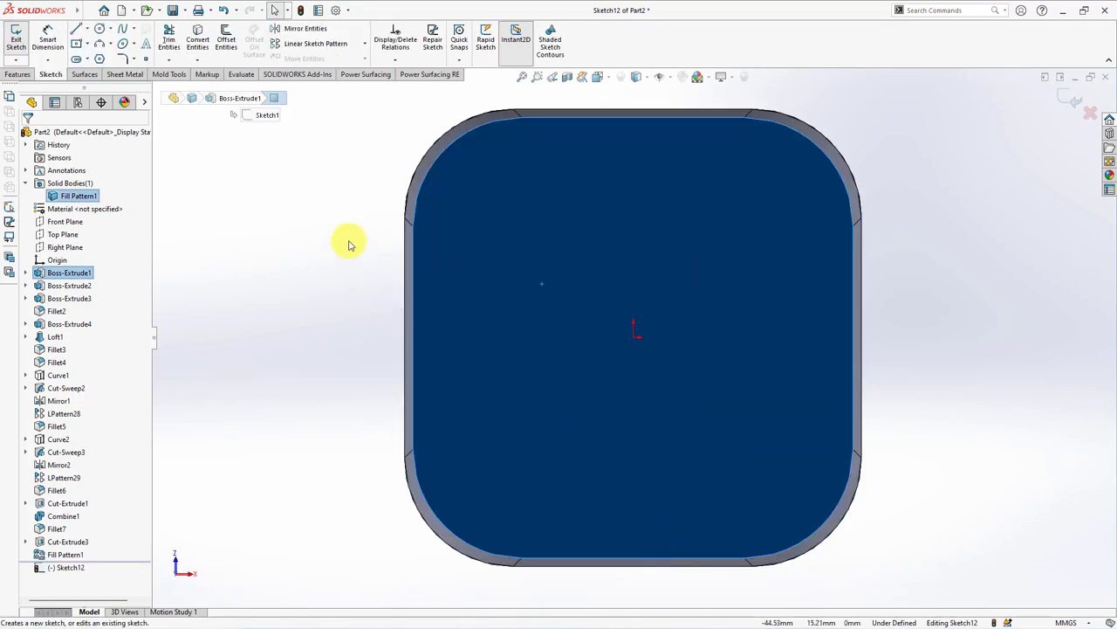
pyautogui.moveTo(349, 244)
pyautogui.mouseDown(button='middle')
pyautogui.moveTo(369, 267)
pyautogui.moveTo(431, 207)
pyautogui.mouseUp(button='middle')
pyautogui.click(437, 202)
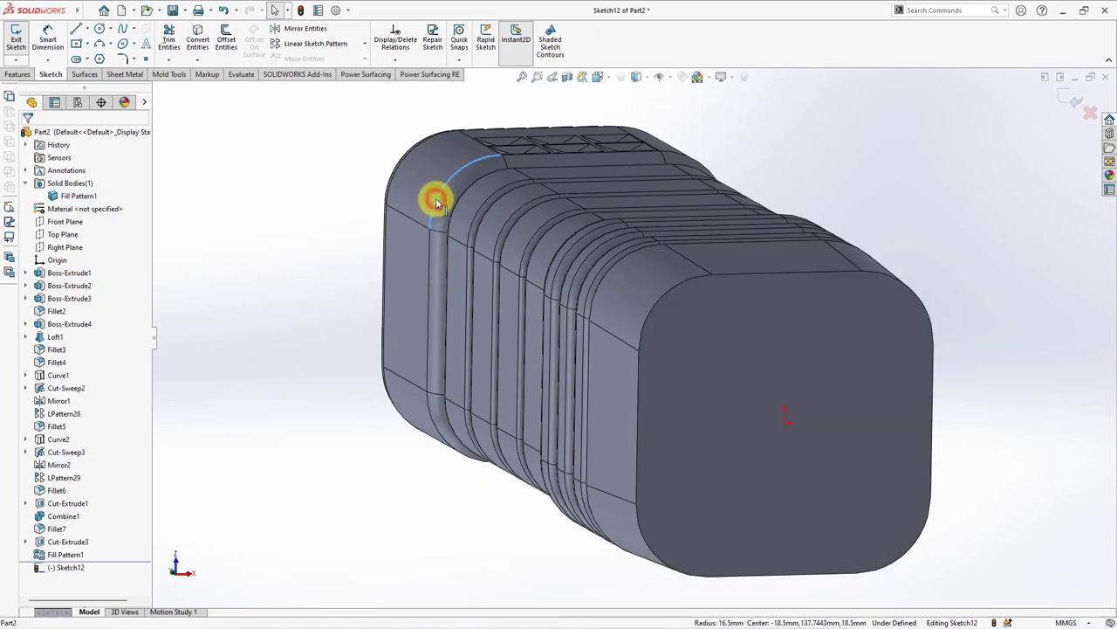
pyautogui.click(198, 41)
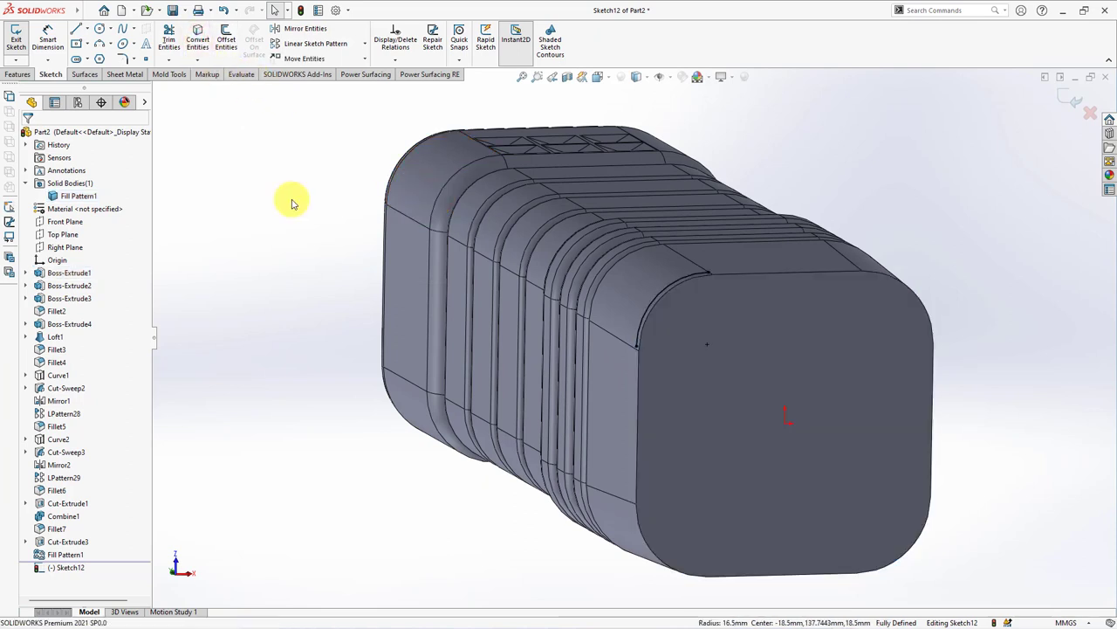
pyautogui.hotkey('ctrl', '8')
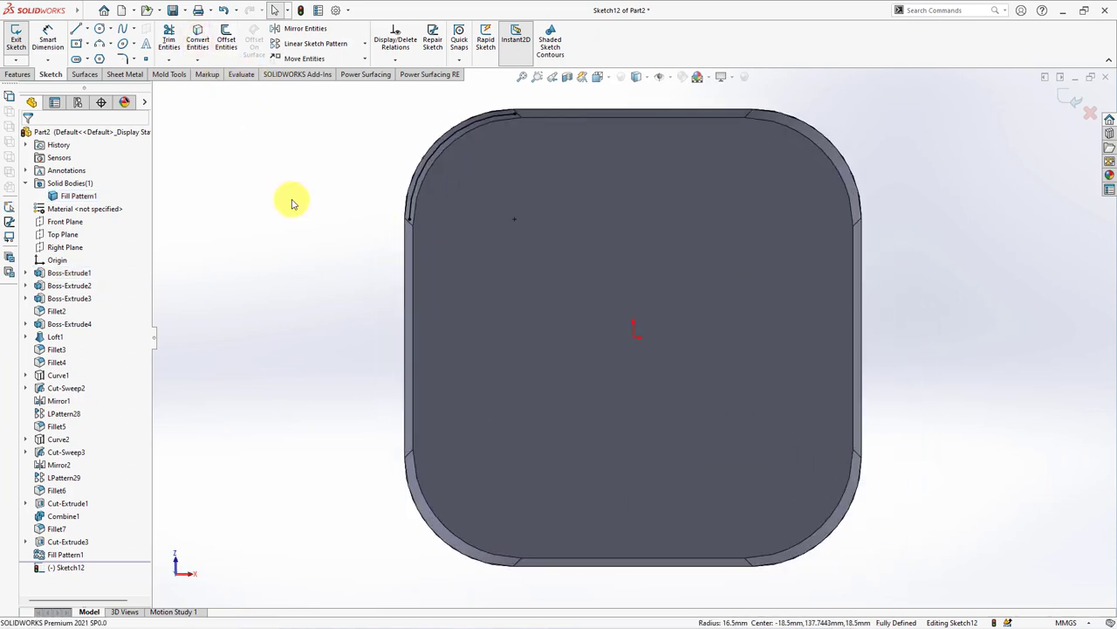
# Draw a diagonal centerline from the origin to the corner arc and a midpoint line across the corner.
pyautogui.click(87, 29)
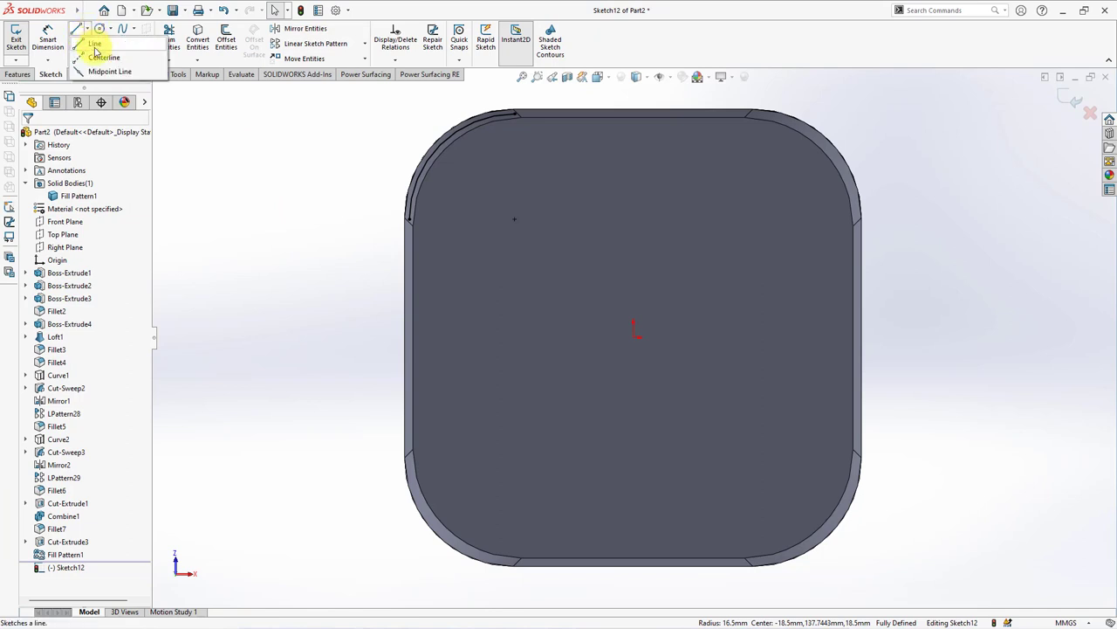
pyautogui.click(94, 57)
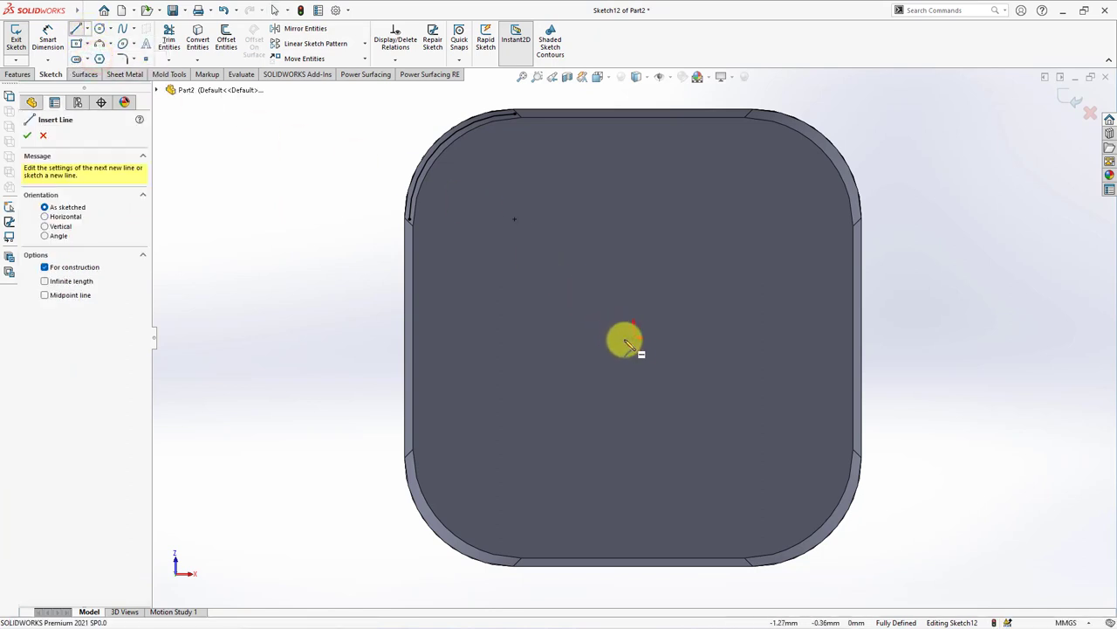
pyautogui.moveTo(633, 333); pyautogui.dragTo(447, 150)
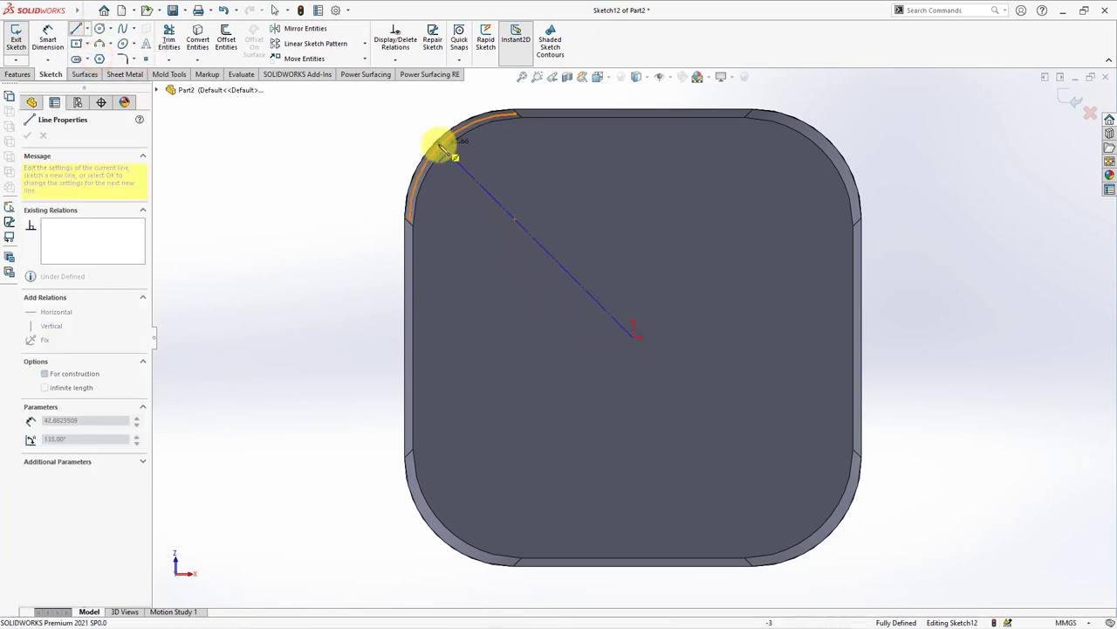
pyautogui.click(88, 30)
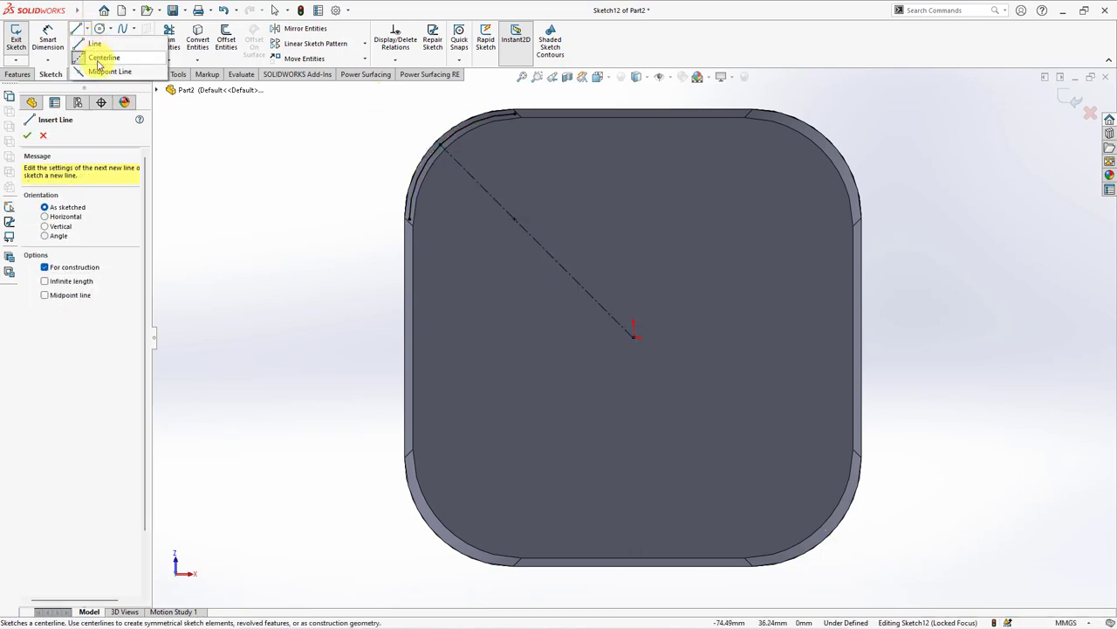
pyautogui.click(105, 71)
pyautogui.click(456, 163)
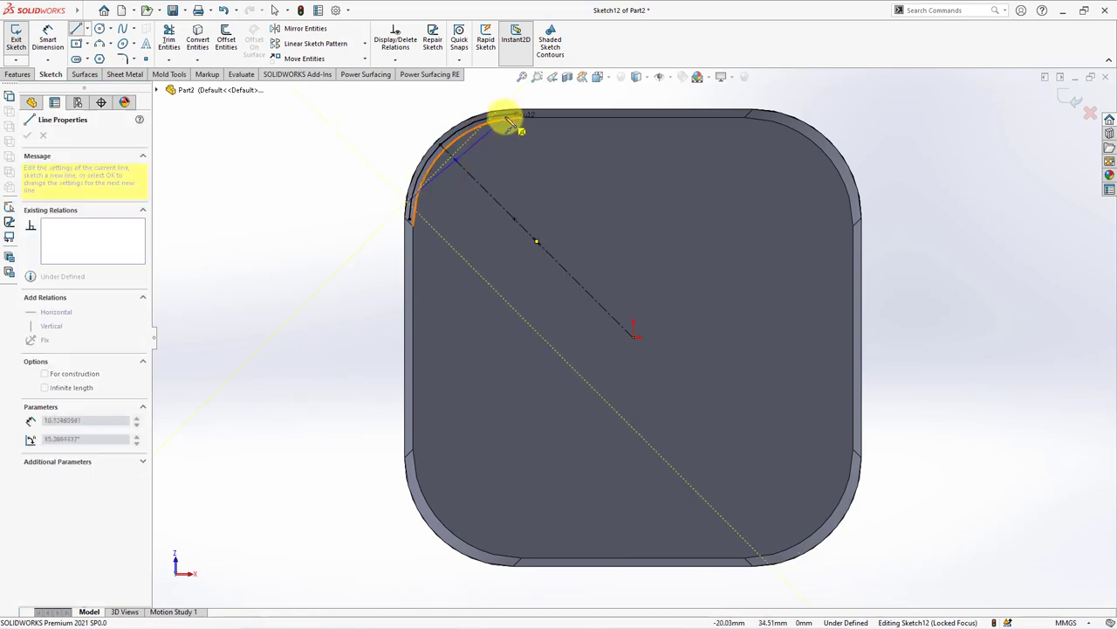
pyautogui.scroll(-3, 506, 122)
pyautogui.click(525, 158)
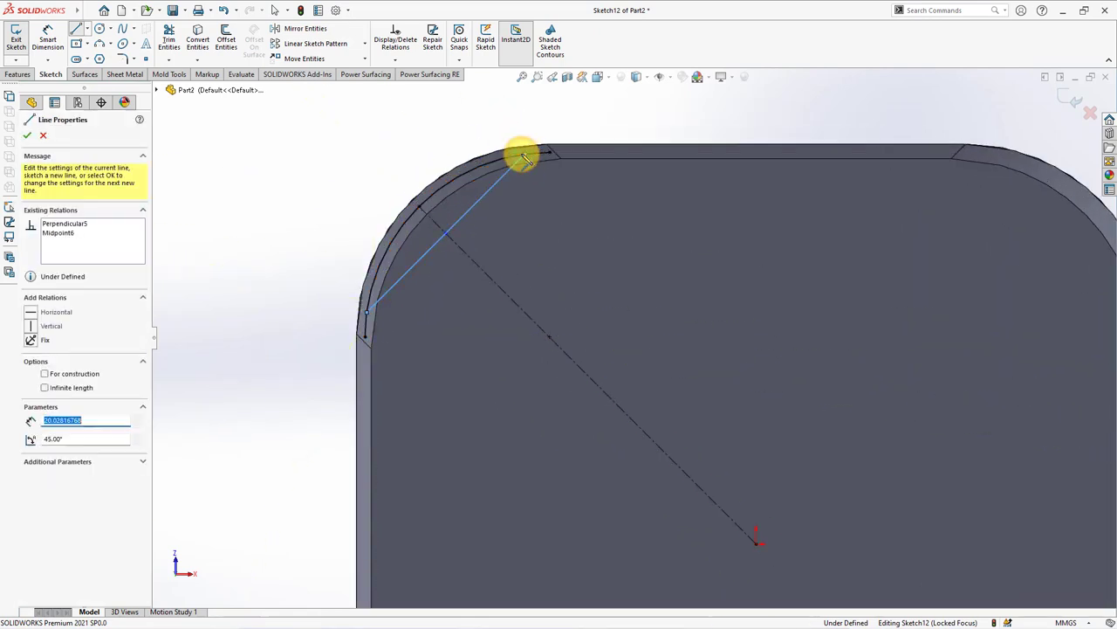
pyautogui.rightClick(522, 154)
pyautogui.click(523, 158)
# Dimension the corner line, perpendicular to the centerline, to 20 mm.
pyautogui.click(461, 215)
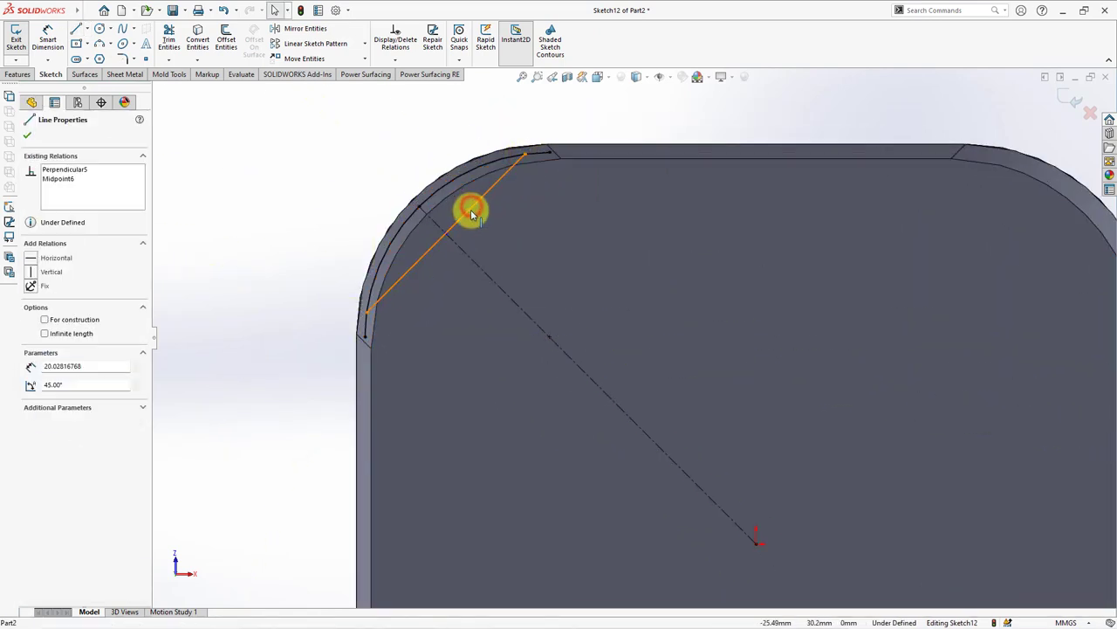
pyautogui.keyDown('ctrl'); pyautogui.click(469, 256); pyautogui.keyUp('ctrl')
pyautogui.click(561, 209)
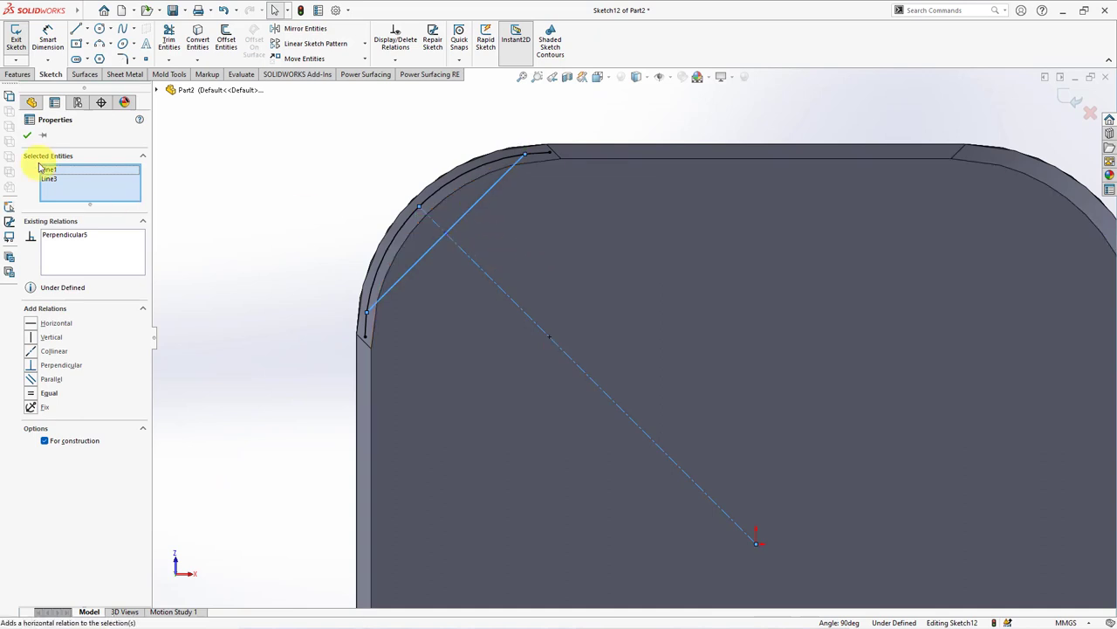
pyautogui.click(27, 135)
pyautogui.click(48, 42)
pyautogui.click(425, 258)
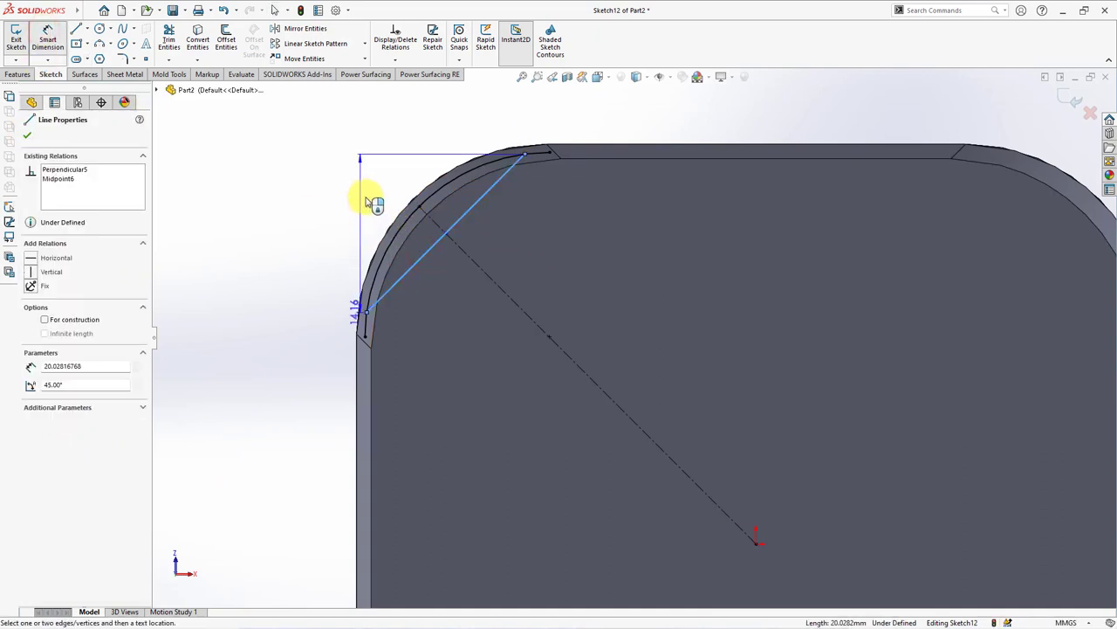
pyautogui.click(377, 172)
pyautogui.write('20')
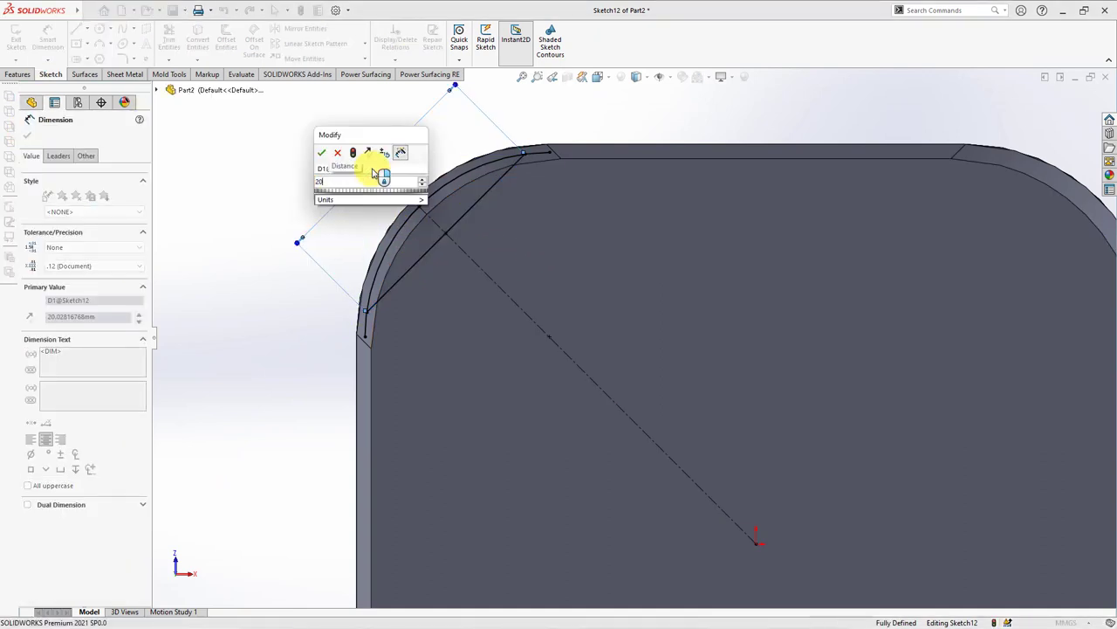
pyautogui.press('Return')
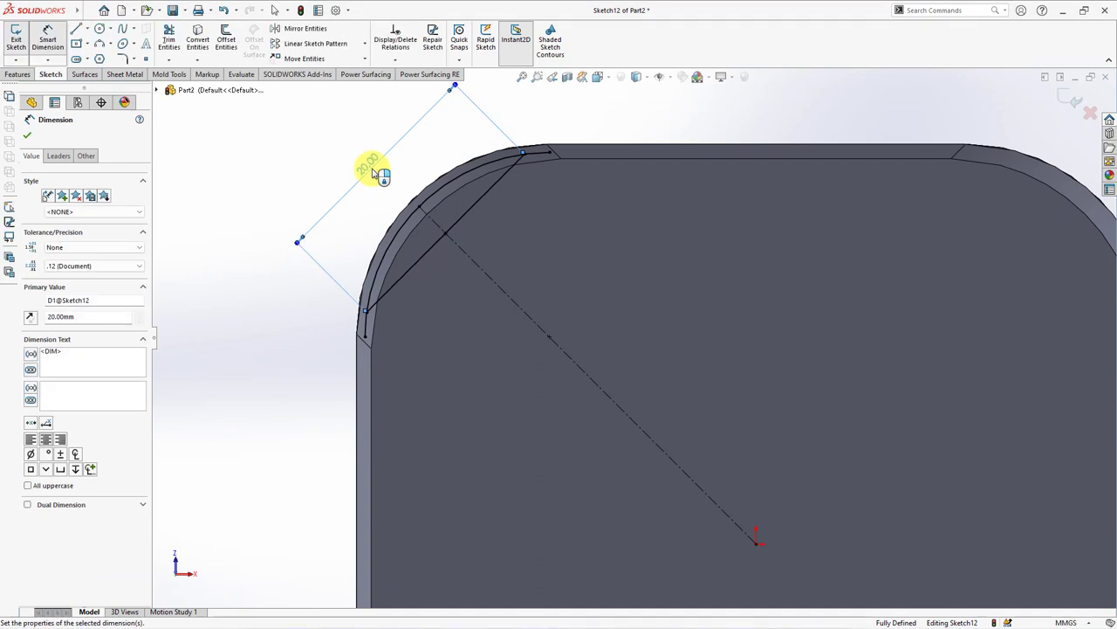
pyautogui.click(24, 137)
# Trim away the leftover corner arc segments using Trim to closest.
pyautogui.click(172, 41)
pyautogui.click(37, 339)
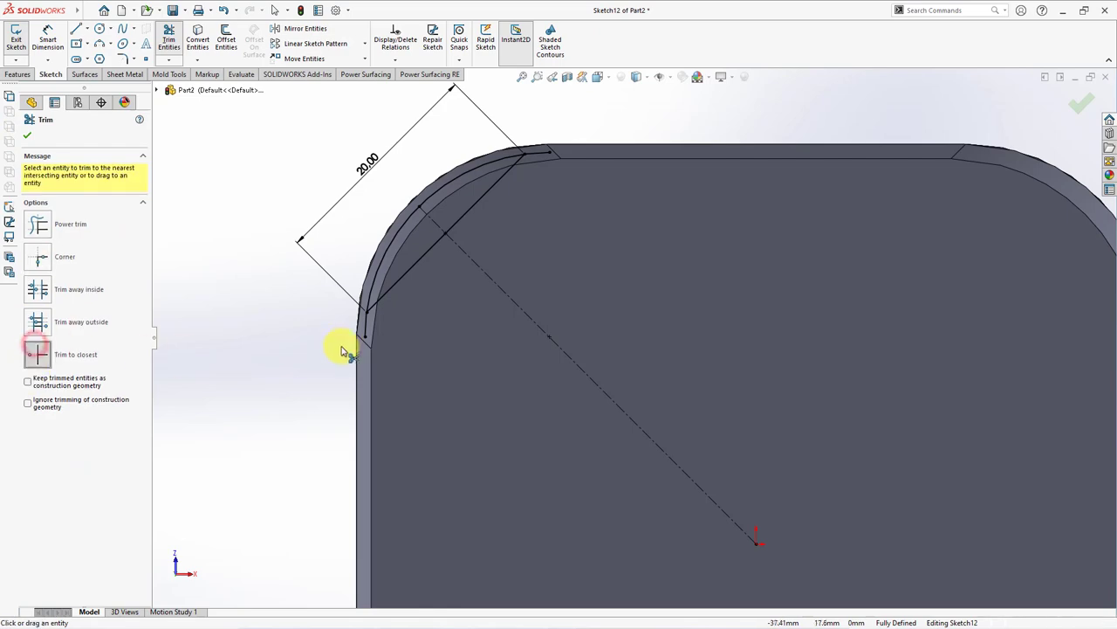
pyautogui.click(368, 329)
pyautogui.click(576, 324)
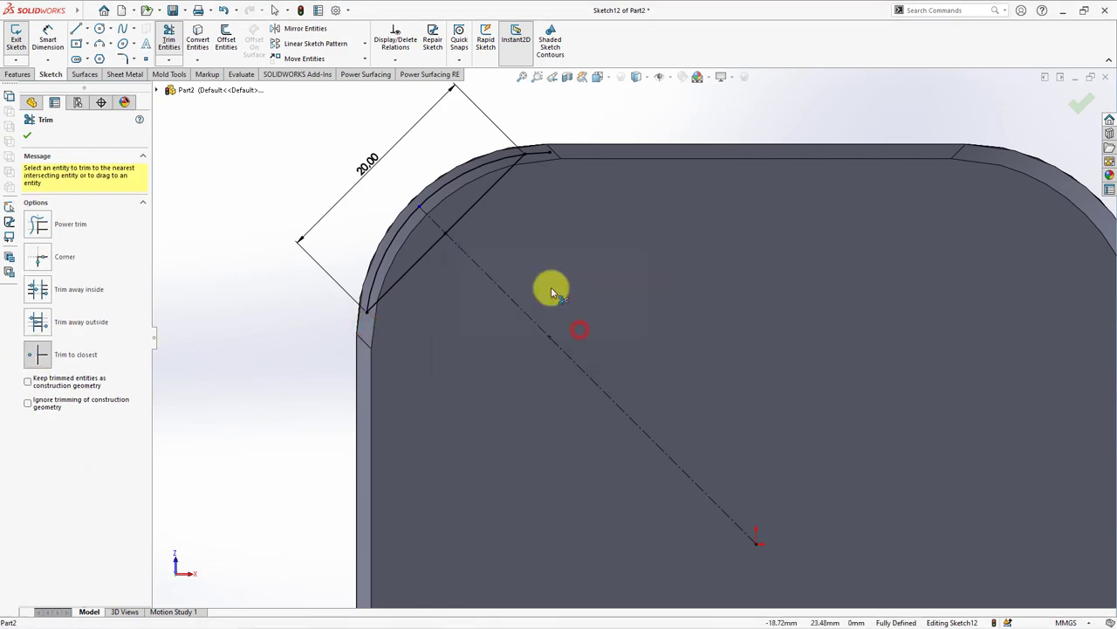
pyautogui.click(541, 159)
pyautogui.click(28, 138)
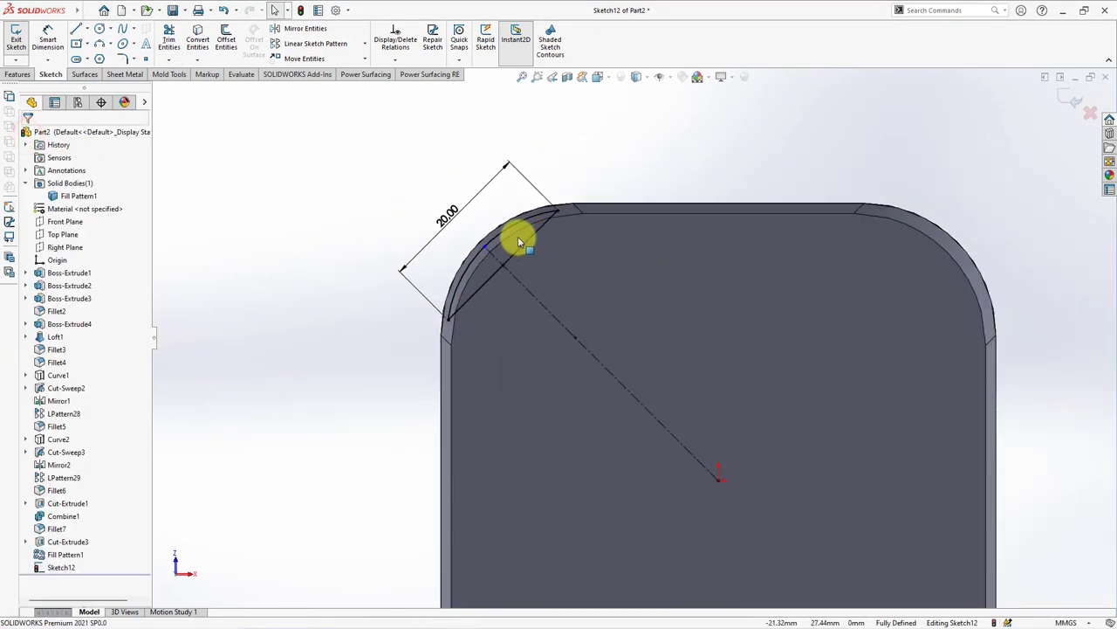
pyautogui.moveTo(518, 296); pyautogui.dragTo(594, 367, button='middle')
# Extrude-cut the corner sketch 11.50 mm from a chosen vertex, shaving a flat facet off the corner.
pyautogui.click(19, 75)
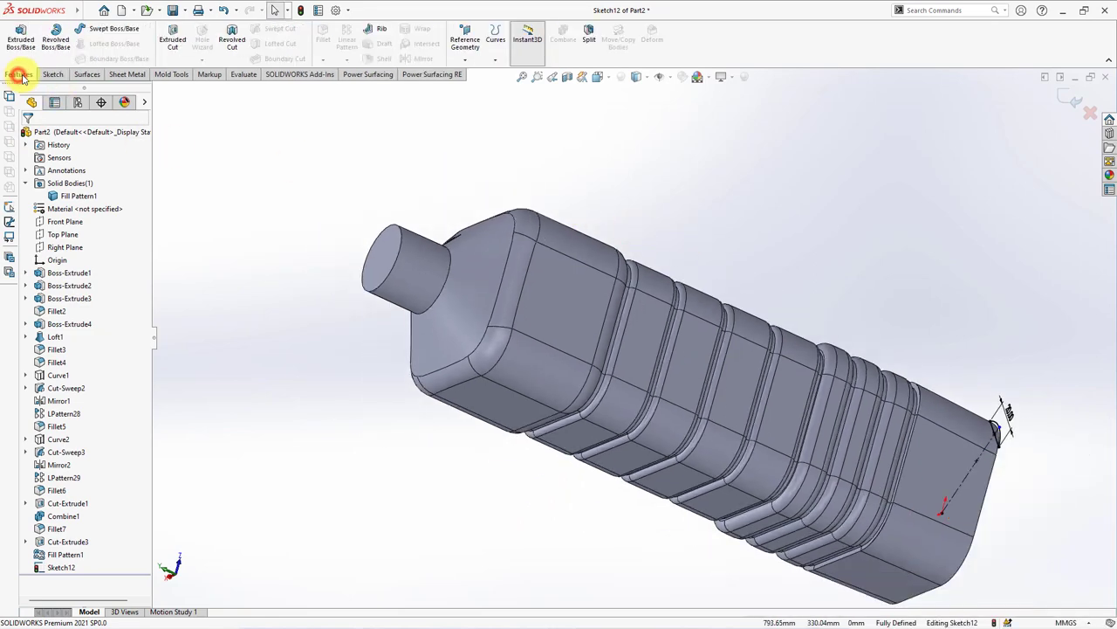
pyautogui.click(172, 41)
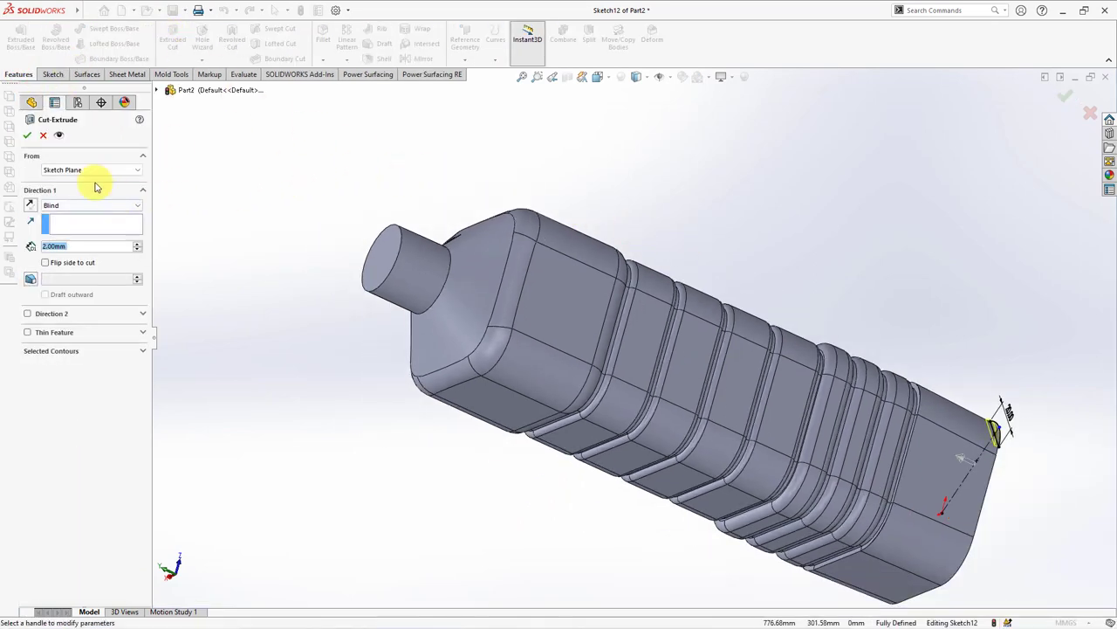
pyautogui.click(92, 169)
pyautogui.click(85, 196)
pyautogui.moveTo(498, 219); pyautogui.dragTo(393, 429, button='middle')
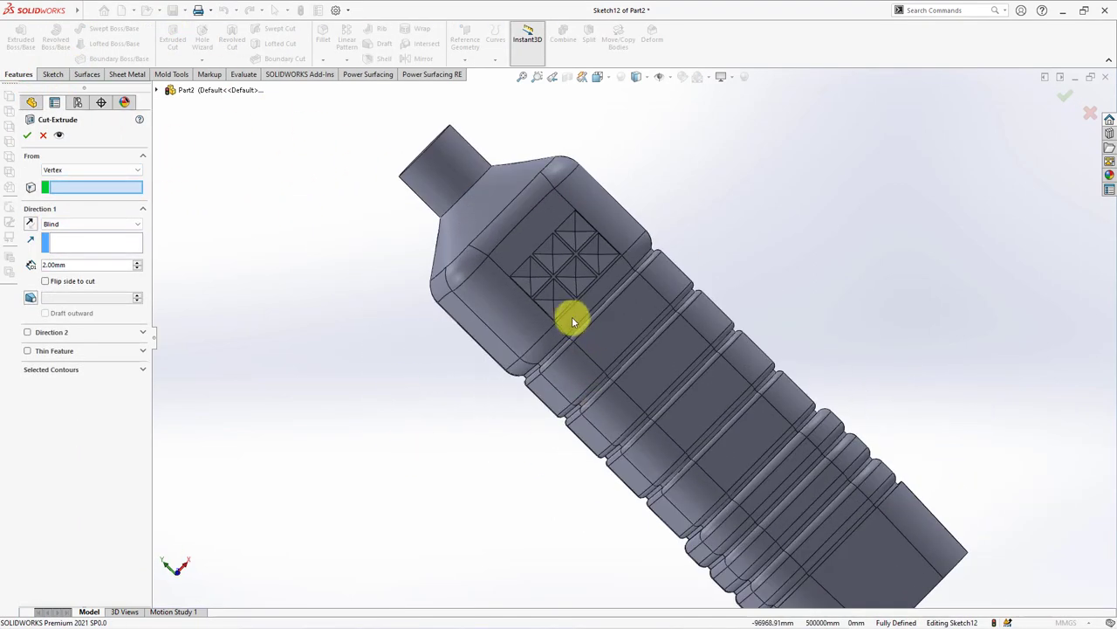
pyautogui.scroll(-4, 557, 321)
pyautogui.moveTo(557, 327); pyautogui.dragTo(453, 341, button='middle')
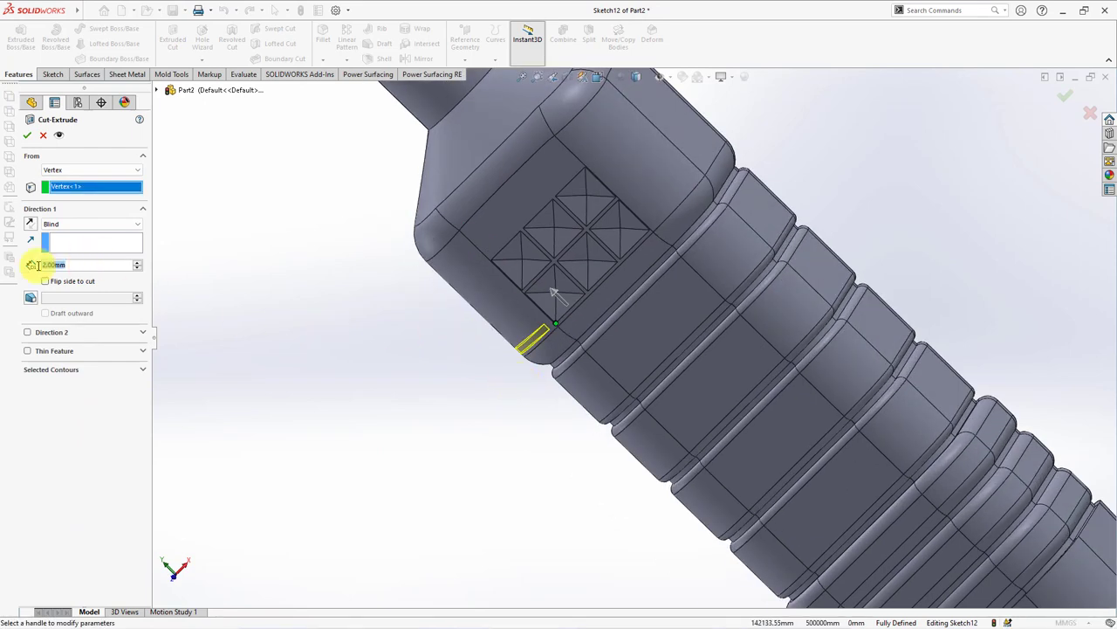
pyautogui.click(28, 137)
pyautogui.moveTo(300, 324); pyautogui.dragTo(420, 267, button='middle')
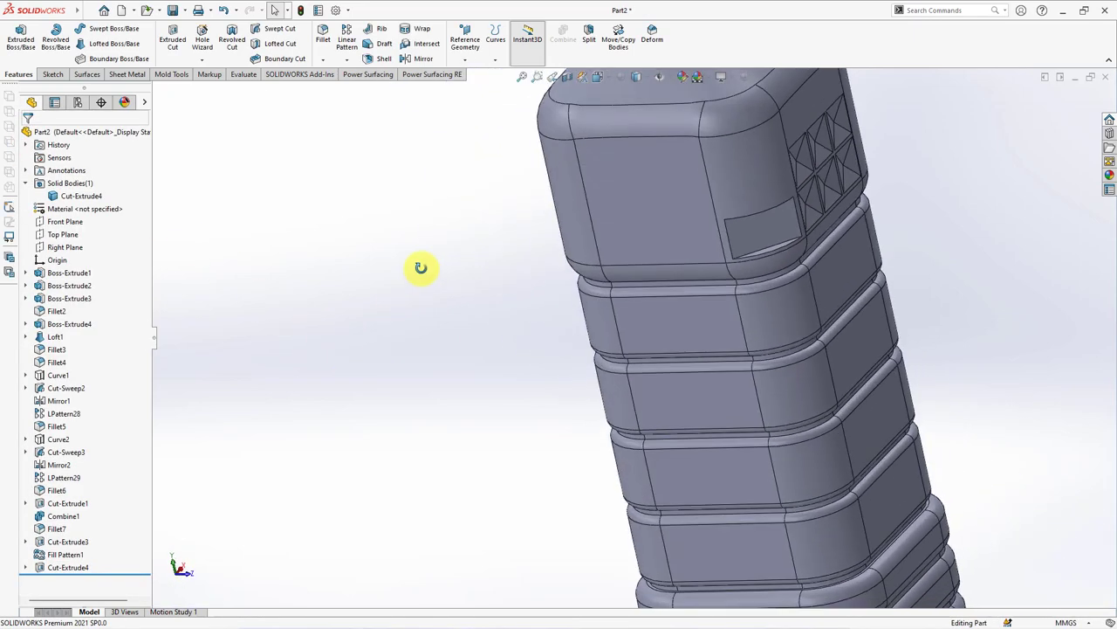
# Linear-pattern Cut-Extrude4 up the vertical edge: 2 instances, 12.50 mm apart.
pyautogui.click(243, 73)
pyautogui.click(18, 74)
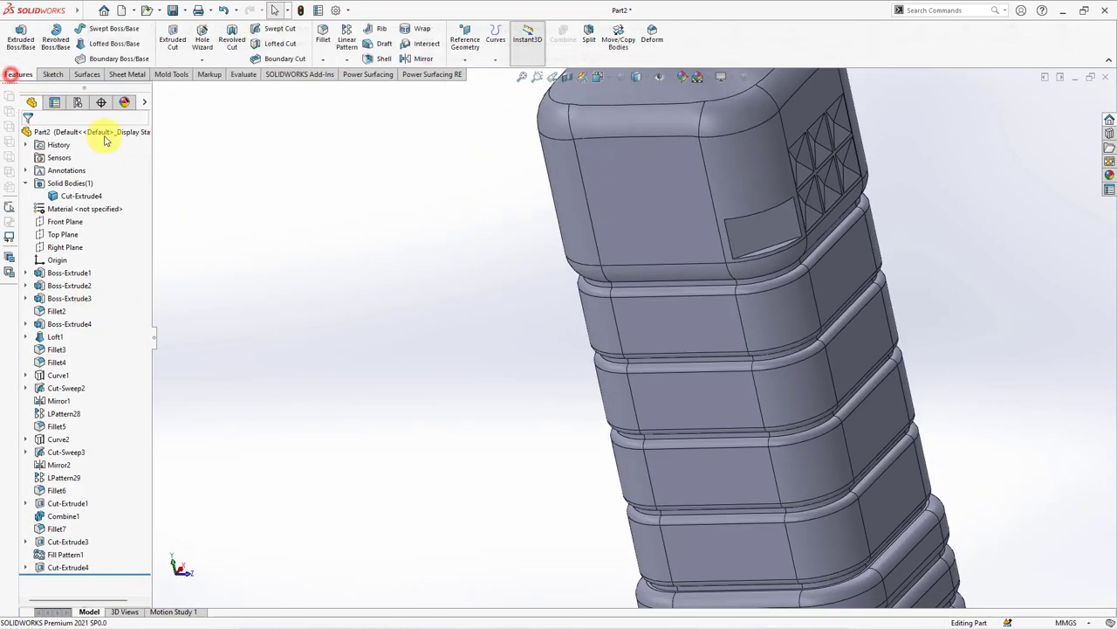
pyautogui.click(346, 39)
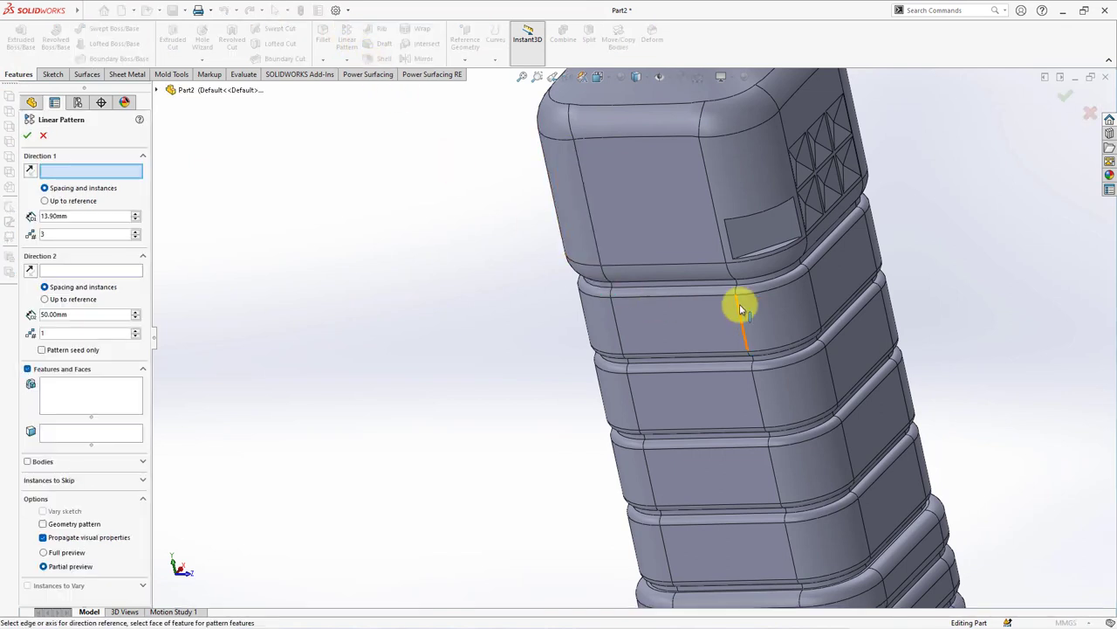
pyautogui.click(730, 252)
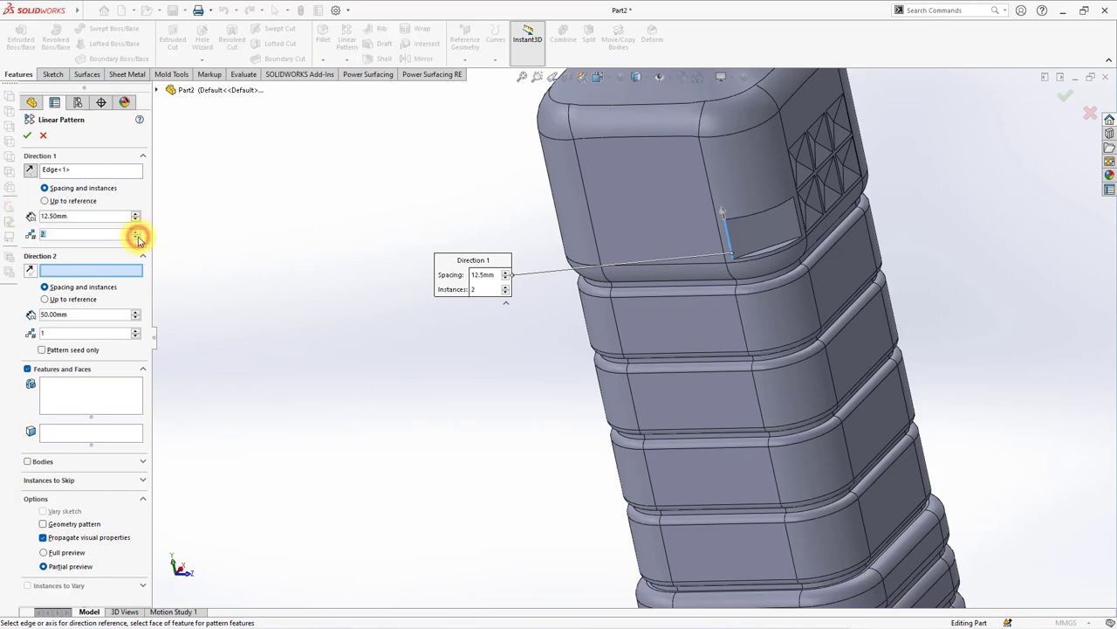
pyautogui.click(96, 384)
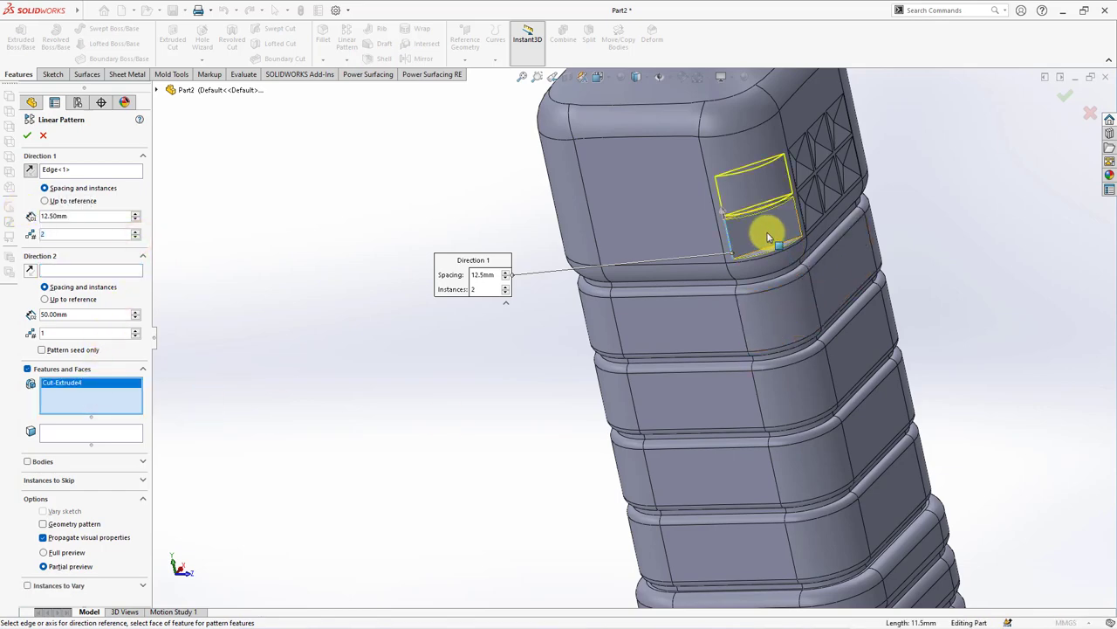
pyautogui.scroll(3, 772, 237)
pyautogui.press('Return')
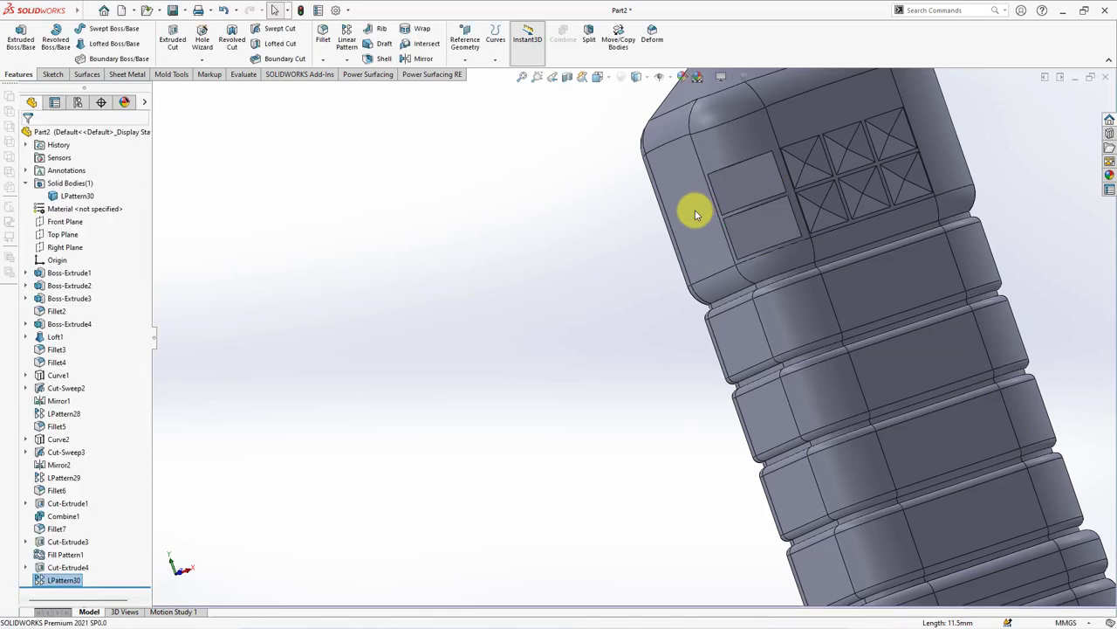
pyautogui.scroll(3, 567, 243)
pyautogui.moveTo(567, 242); pyautogui.dragTo(460, 233, button='middle')
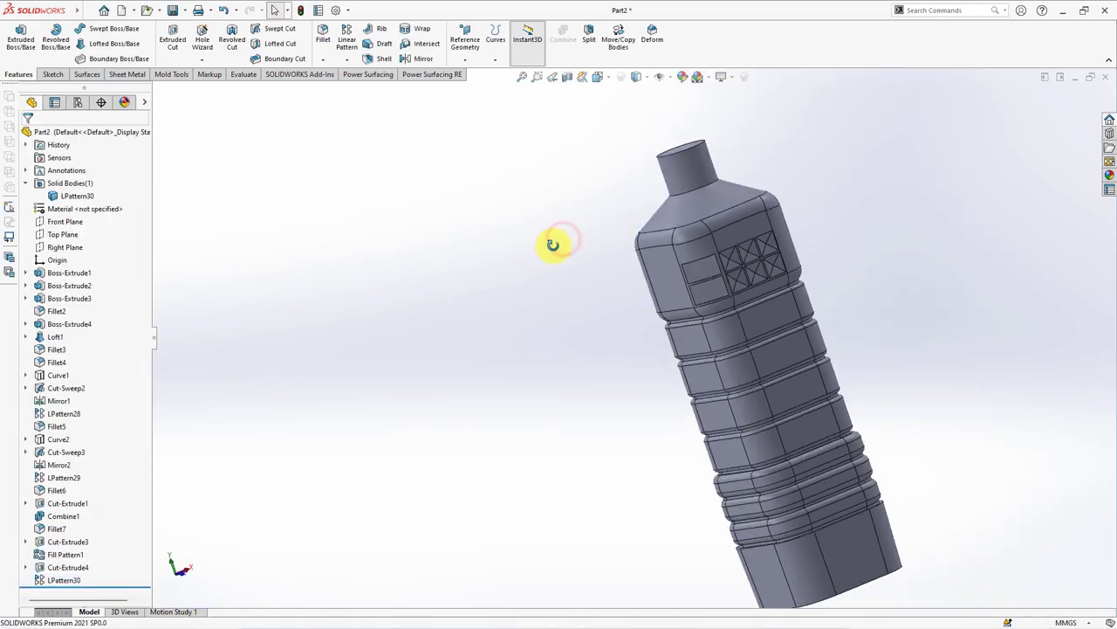
# Start a circular pattern using the cap face as the axis, 4 equal instances over 360°.
pyautogui.click(343, 66)
pyautogui.click(360, 88)
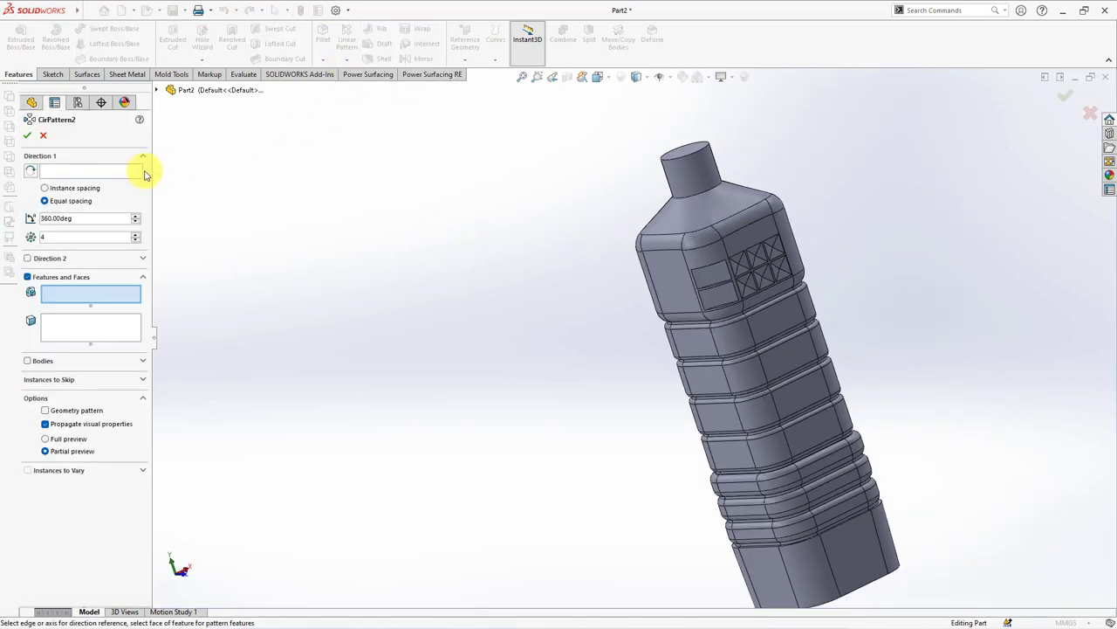
pyautogui.click(91, 170)
pyautogui.click(698, 177)
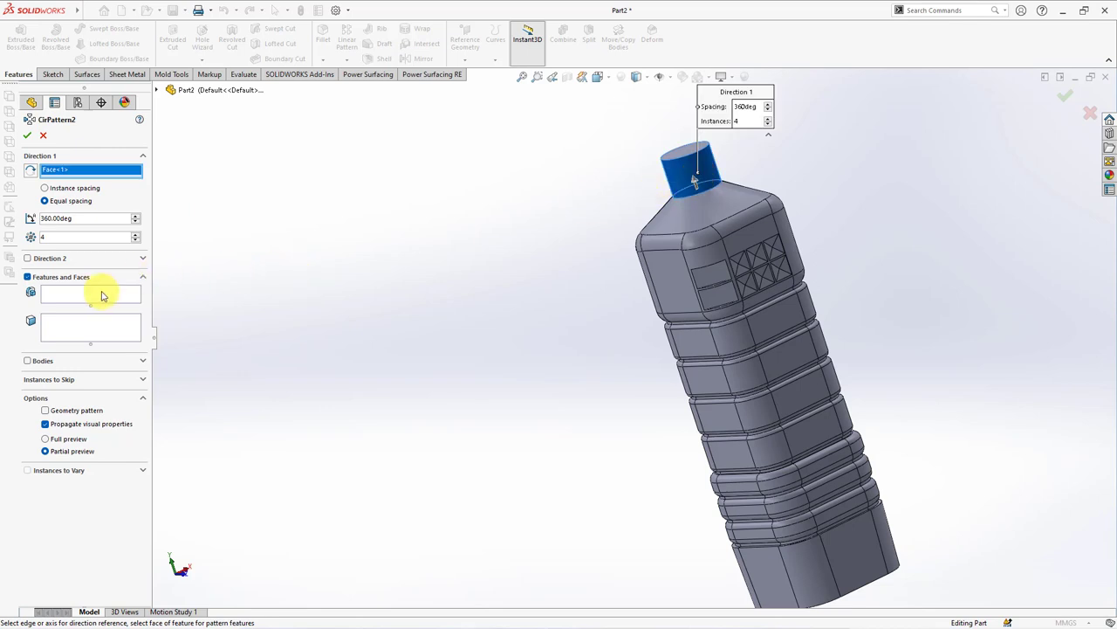
# Pattern Cut-Extrude3, Fill Pattern1, Cut-Extrude4 and LPattern30 around the bottle.
pyautogui.click(100, 294)
pyautogui.click(158, 91)
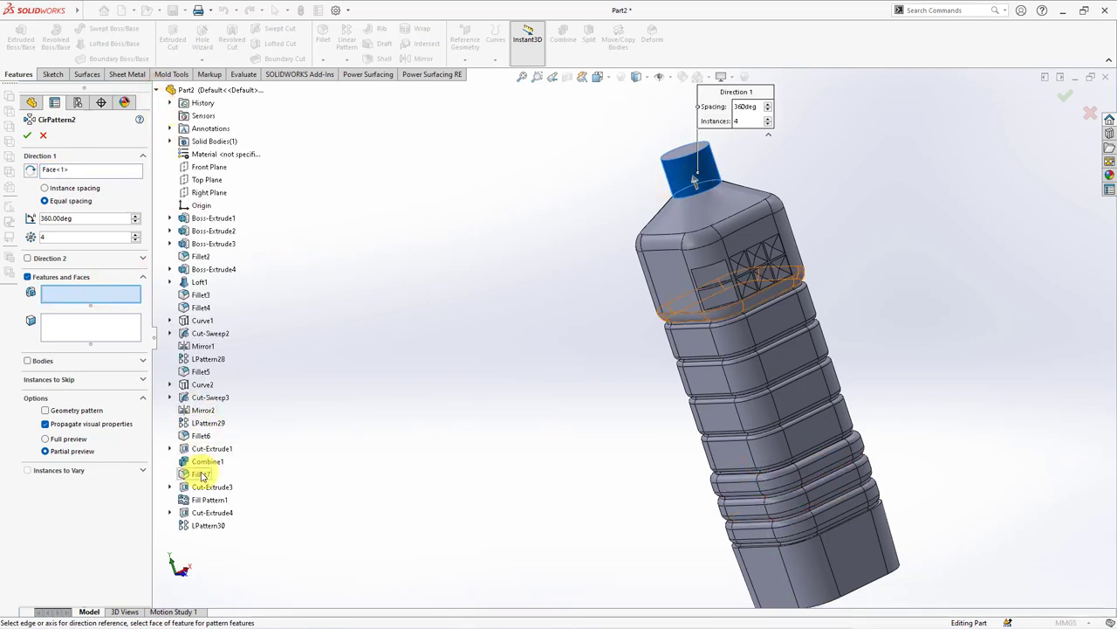
pyautogui.click(199, 487)
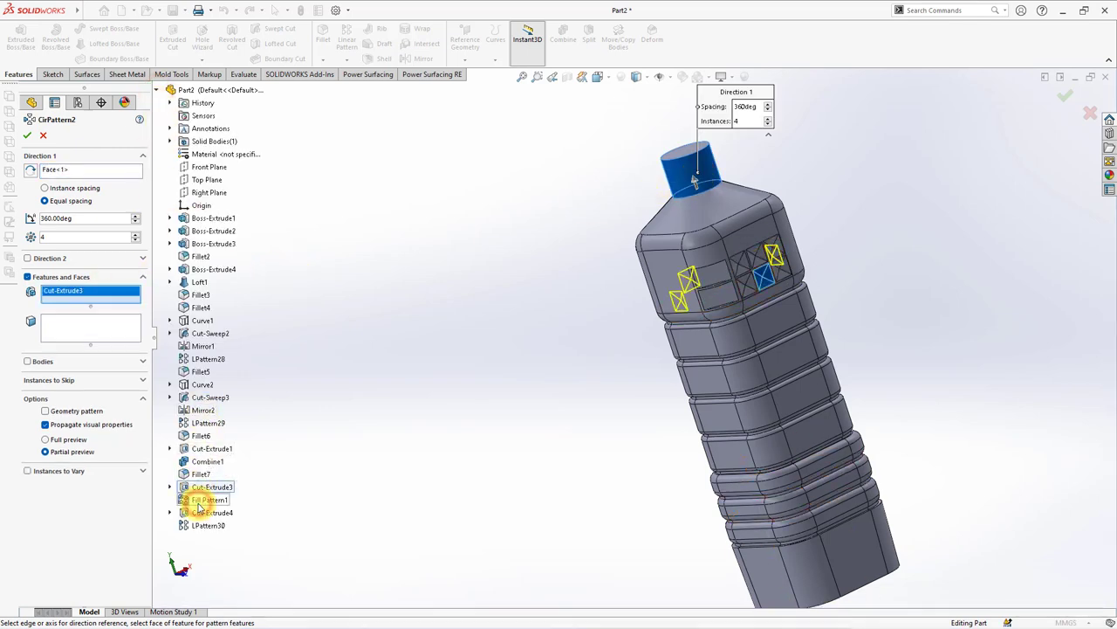
pyautogui.click(199, 502)
pyautogui.click(199, 513)
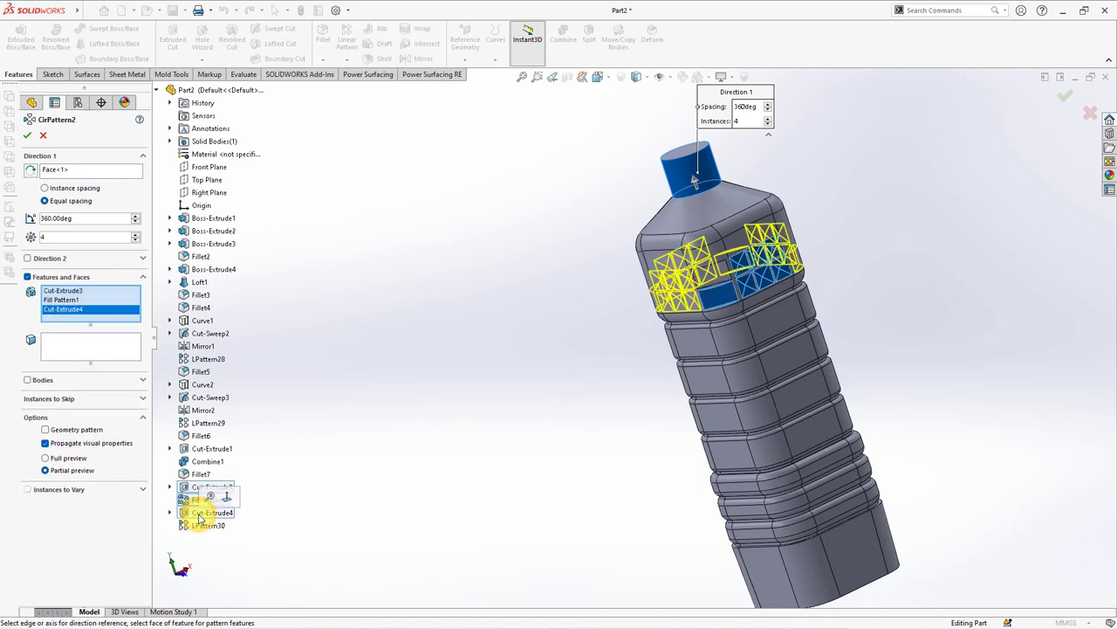
pyautogui.click(199, 529)
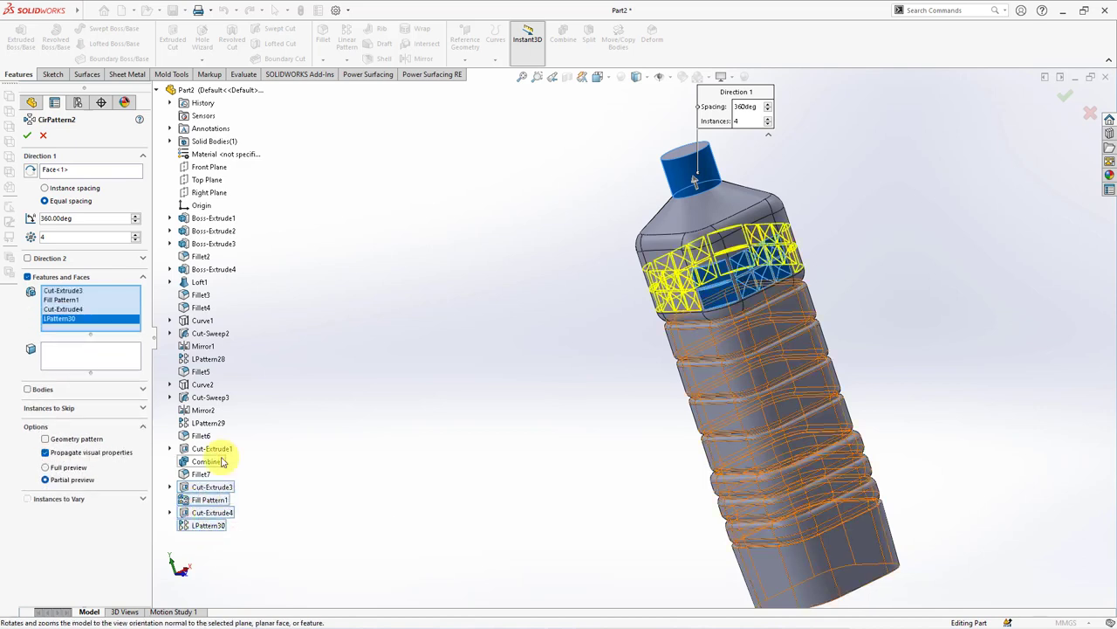
pyautogui.click(27, 138)
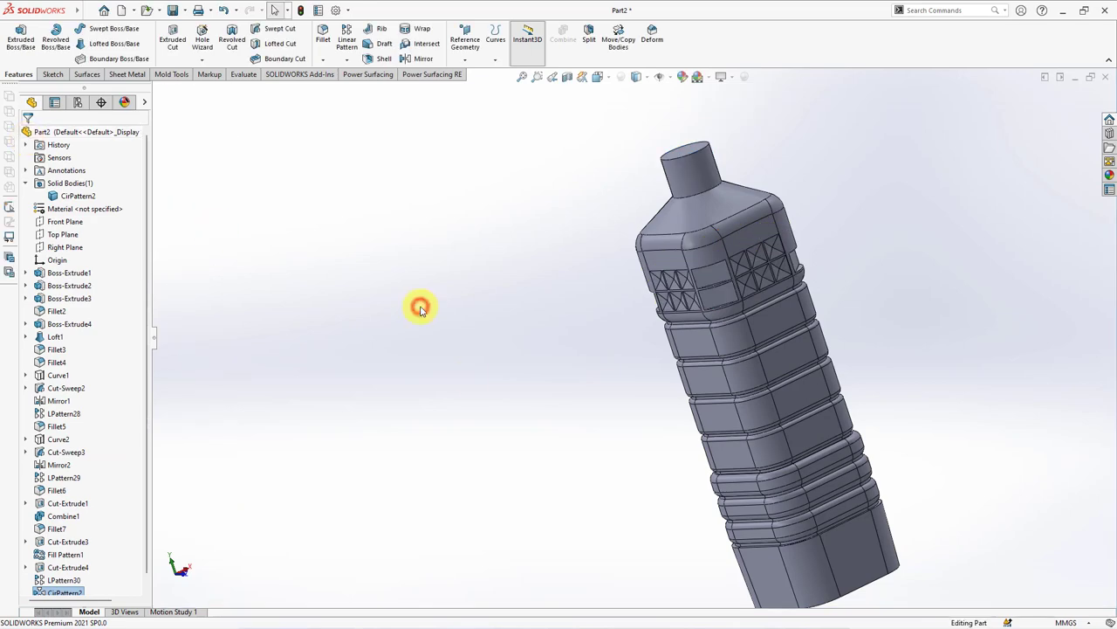
pyautogui.moveTo(419, 304)
pyautogui.mouseDown(button='middle')
pyautogui.moveTo(533, 349)
pyautogui.moveTo(457, 364)
pyautogui.moveTo(442, 390)
pyautogui.mouseUp(button='middle')
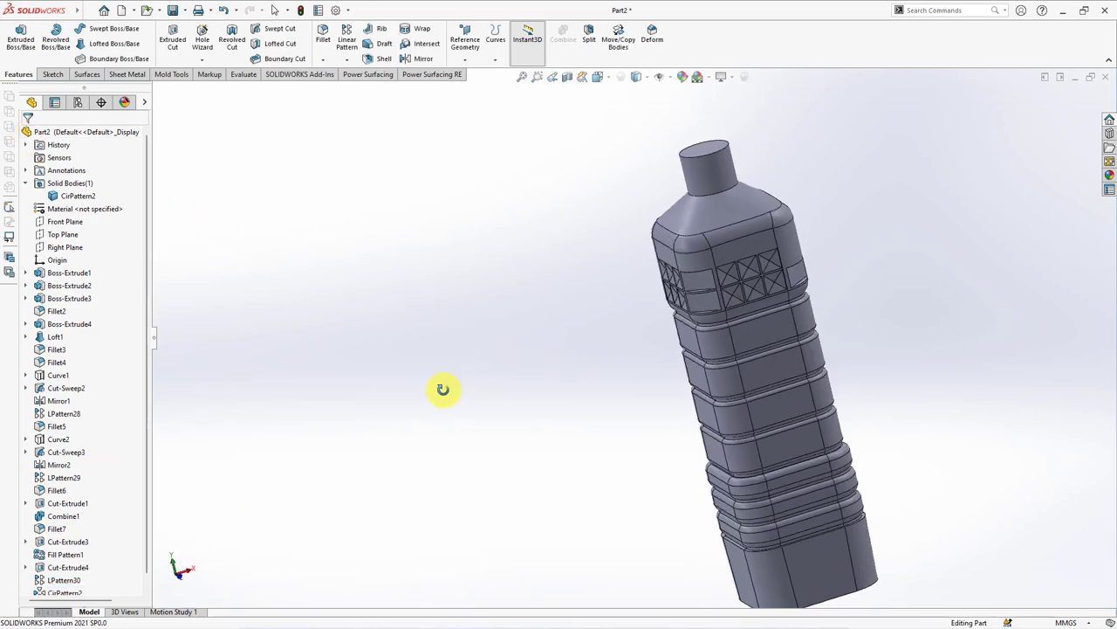
# Re-confirm the circular pattern, then start a sketch on the blank middle shoulder panel face.
pyautogui.click(66, 592)
pyautogui.click(81, 553)
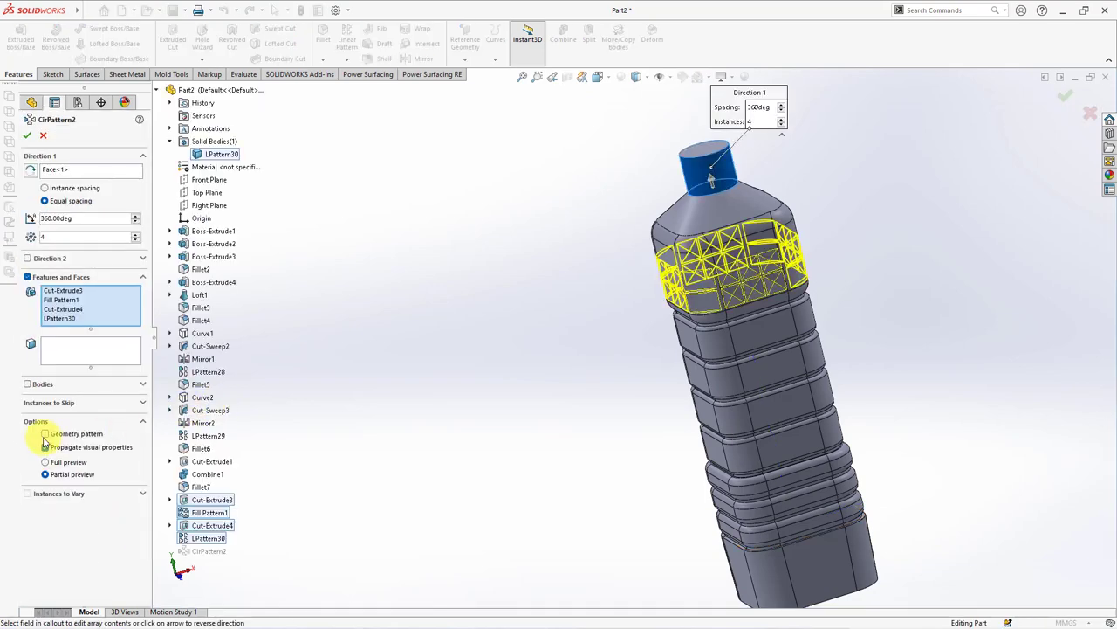
pyautogui.click(25, 140)
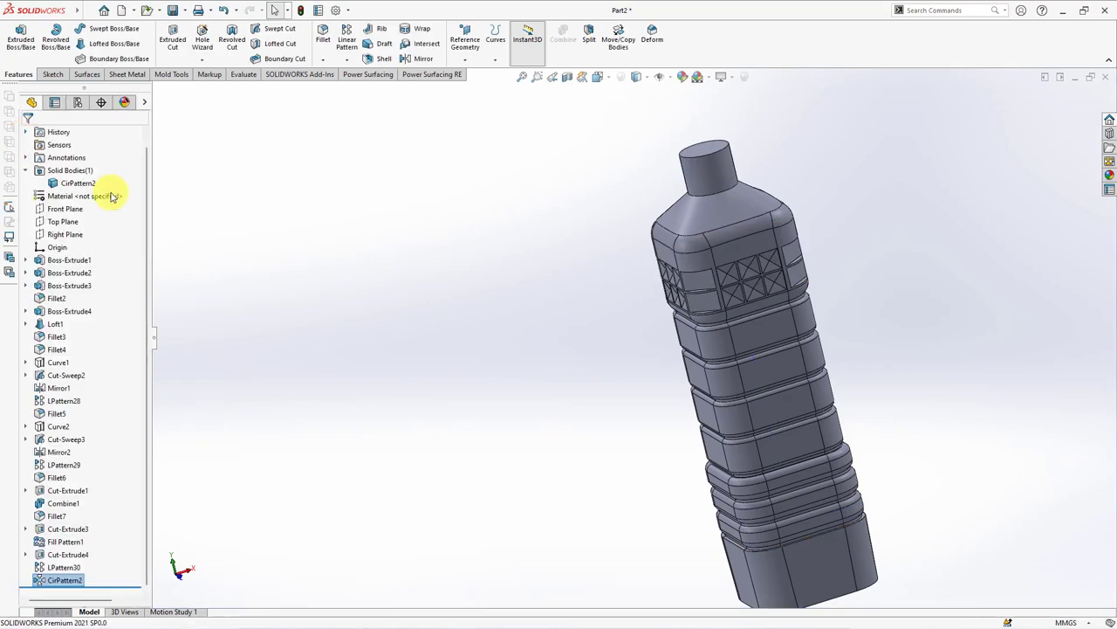
pyautogui.moveTo(611, 354)
pyautogui.mouseDown(button='middle')
pyautogui.moveTo(606, 310)
pyautogui.moveTo(536, 377)
pyautogui.moveTo(536, 397)
pyautogui.moveTo(588, 375)
pyautogui.moveTo(582, 439)
pyautogui.moveTo(741, 339)
pyautogui.mouseUp(button='middle')
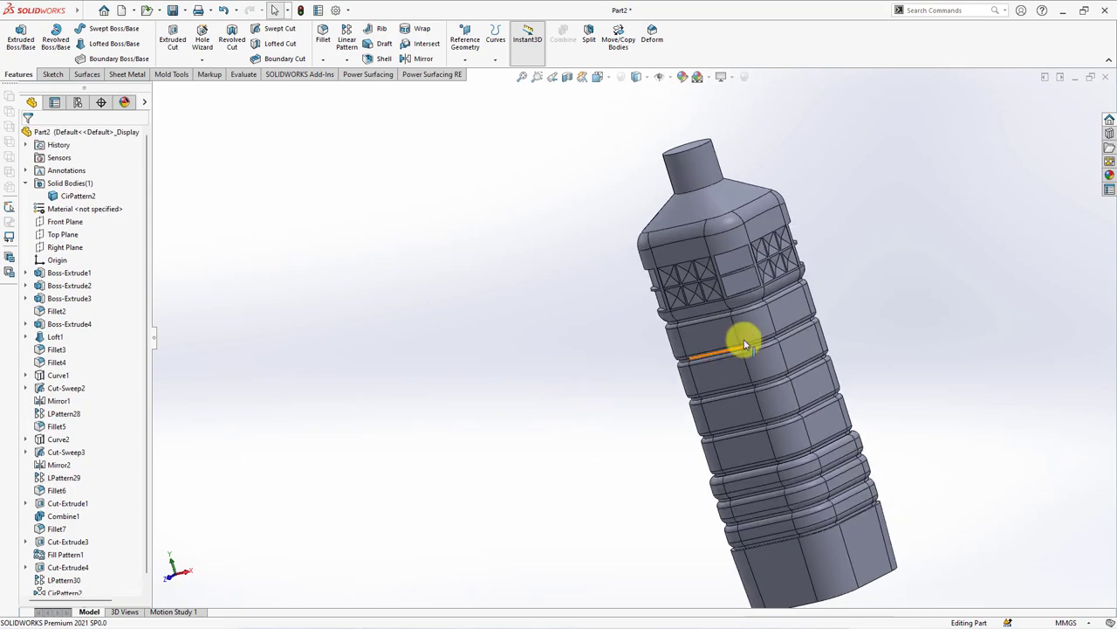
pyautogui.click(741, 280)
pyautogui.click(796, 248)
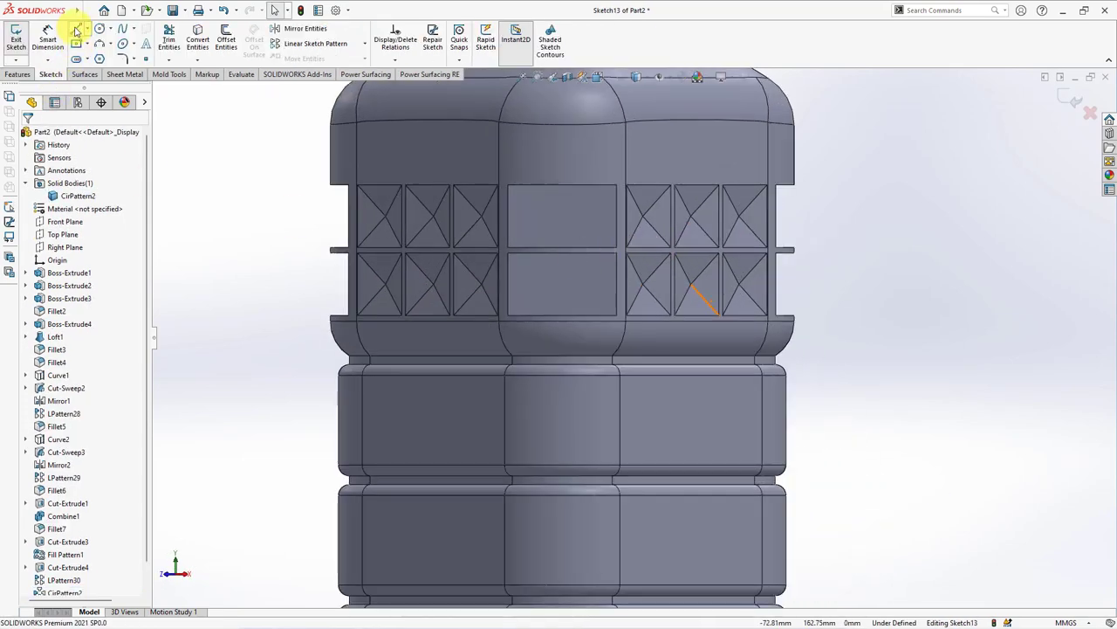
# Draw two corner-to-corner diagonal lines across the panel, forming an X.
pyautogui.click(76, 30)
pyautogui.scroll(3, 624, 299)
pyautogui.click(617, 237)
pyautogui.click(618, 327)
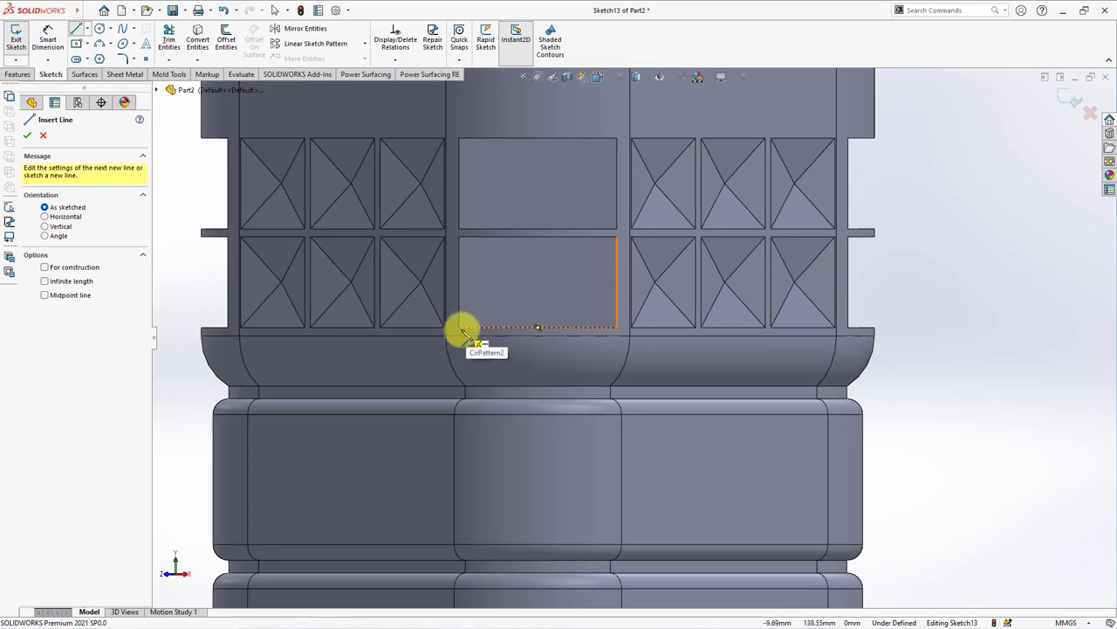
pyautogui.click(460, 328)
pyautogui.click(617, 238)
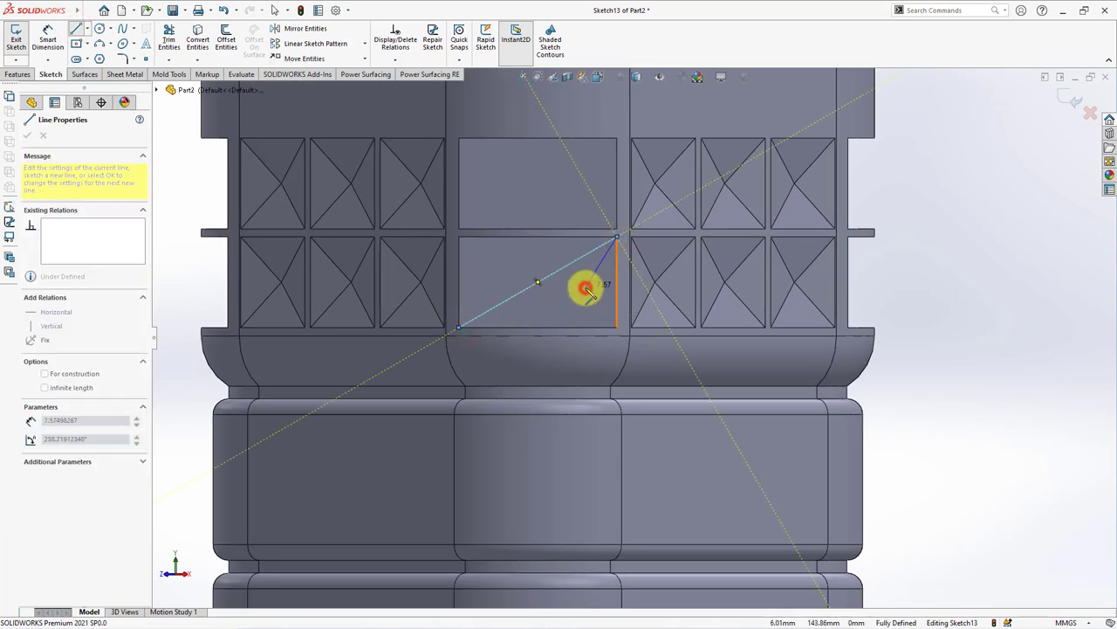
pyautogui.click(460, 238)
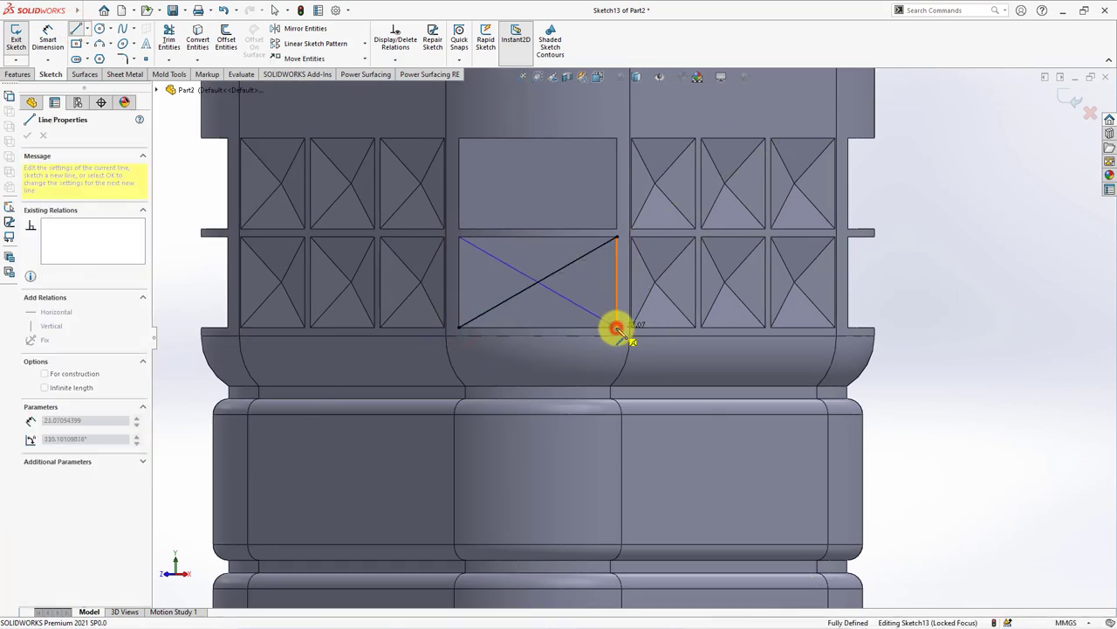
pyautogui.click(617, 329)
pyautogui.press('Escape')
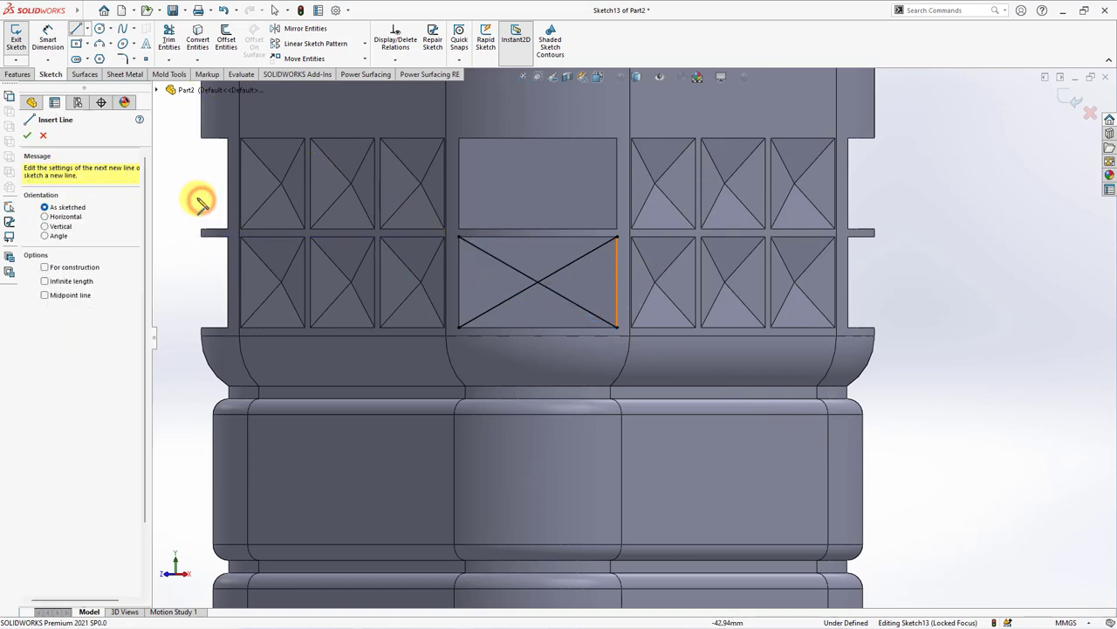
# Split the middle panel face with the X sketch using Split Line.
pyautogui.click(18, 74)
pyautogui.click(495, 40)
pyautogui.click(519, 79)
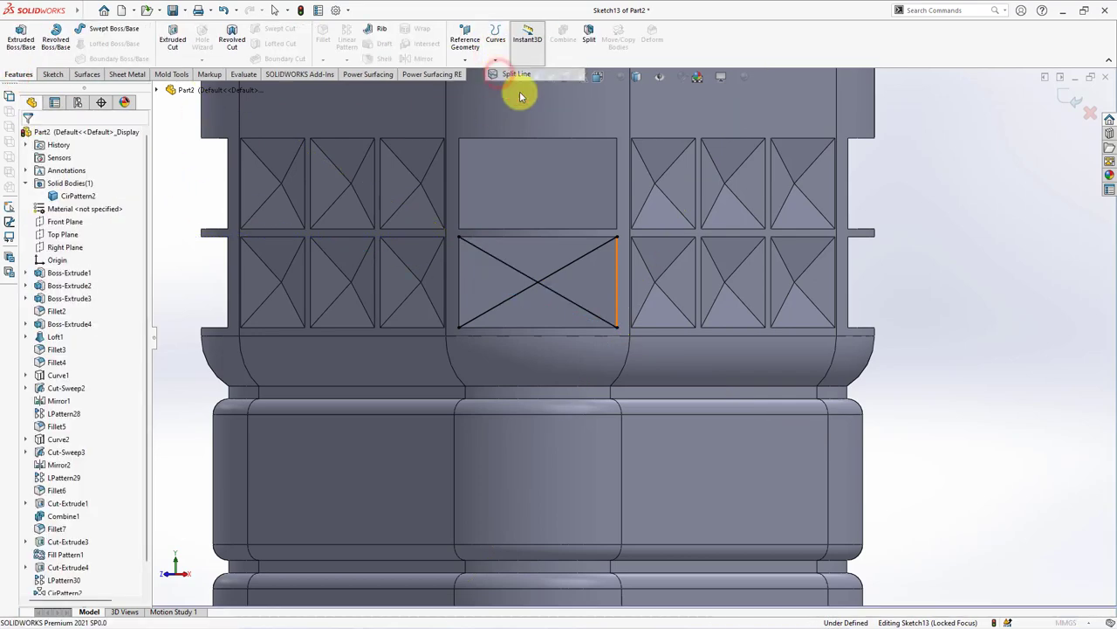
pyautogui.click(584, 285)
pyautogui.press('Return')
# Create 0 mm offset surface copies of the X panel's top and bottom triangle faces.
pyautogui.moveTo(961, 324); pyautogui.dragTo(930, 296, button='middle')
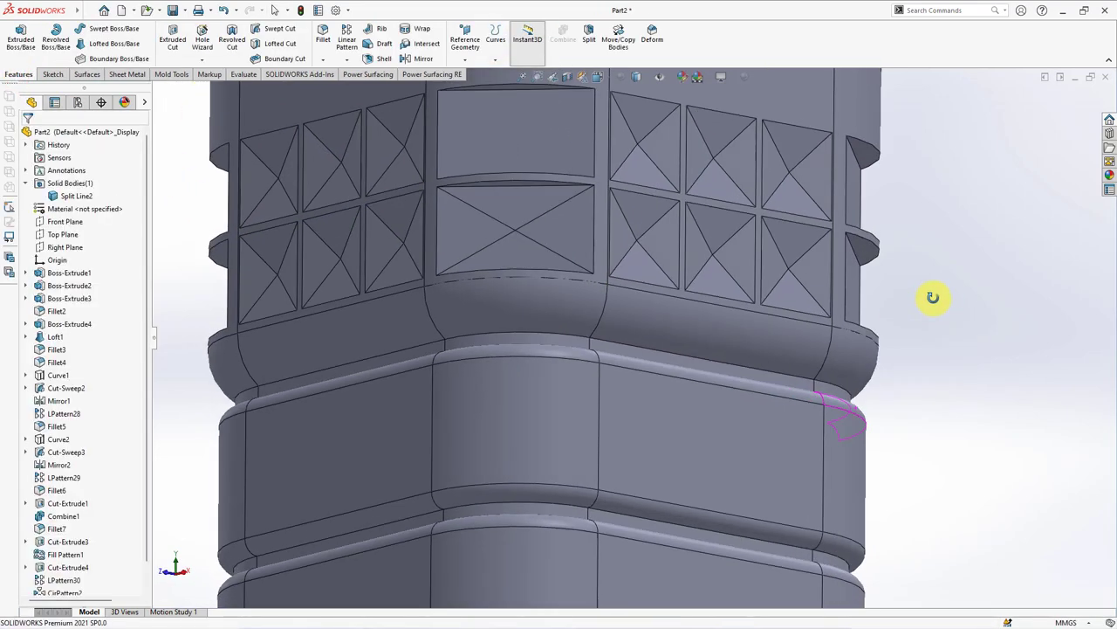
pyautogui.click(87, 75)
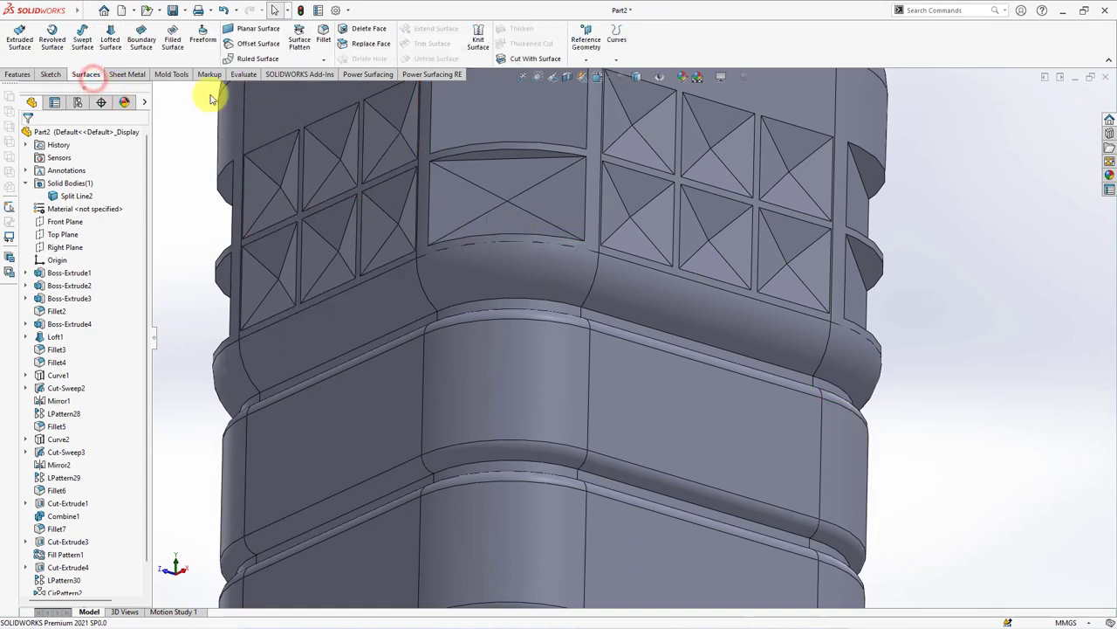
pyautogui.click(251, 45)
pyautogui.click(506, 166)
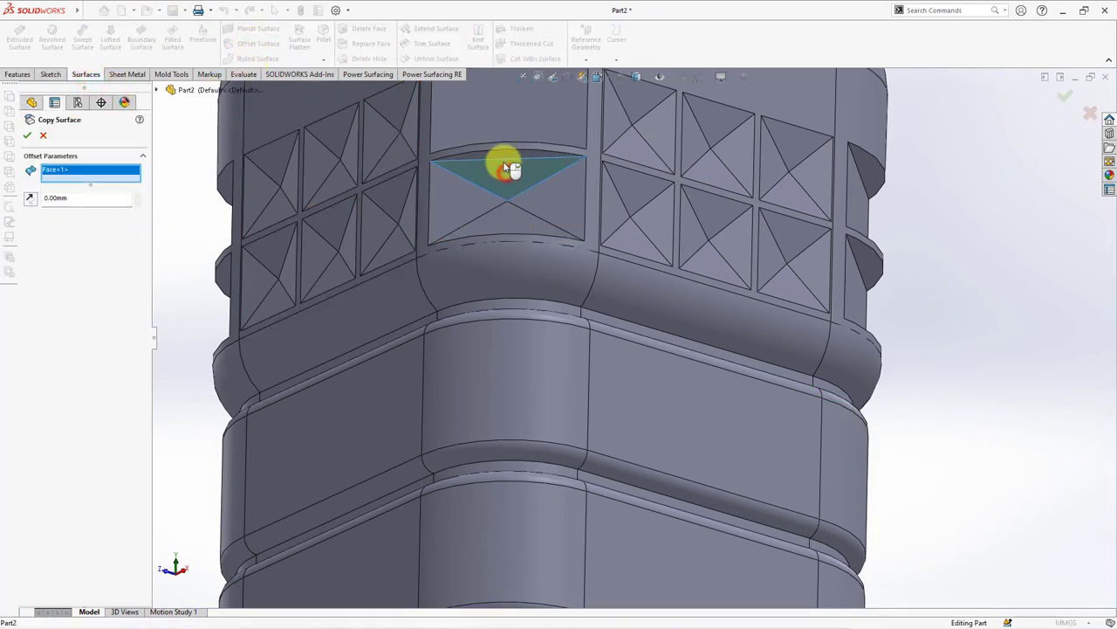
pyautogui.press('Return')
pyautogui.click(245, 42)
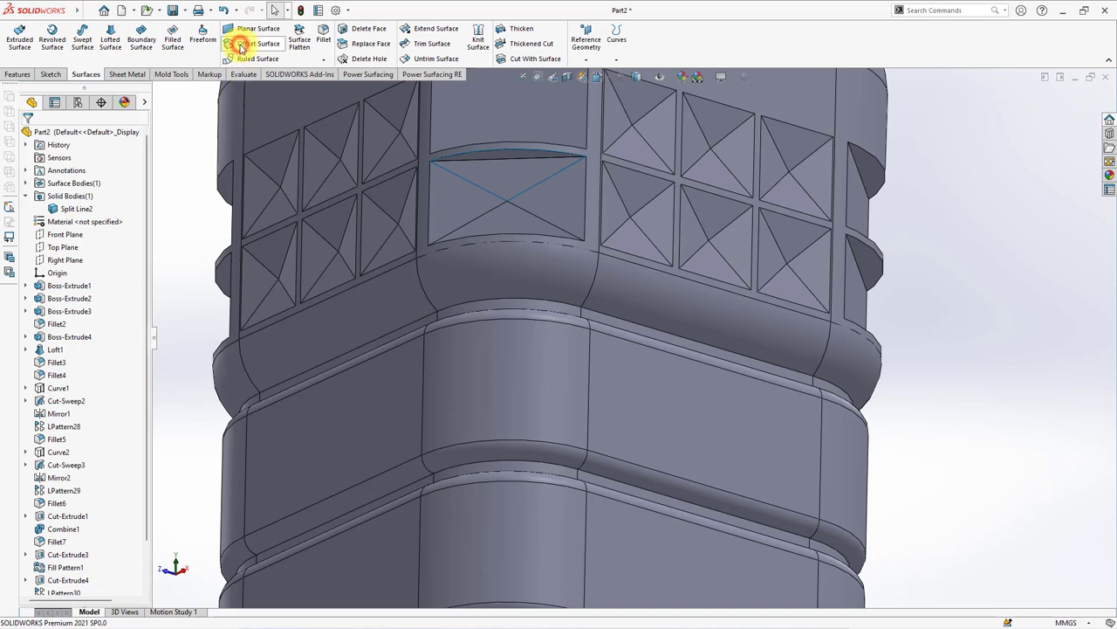
pyautogui.click(509, 219)
pyautogui.moveTo(509, 219); pyautogui.dragTo(498, 371, button='middle')
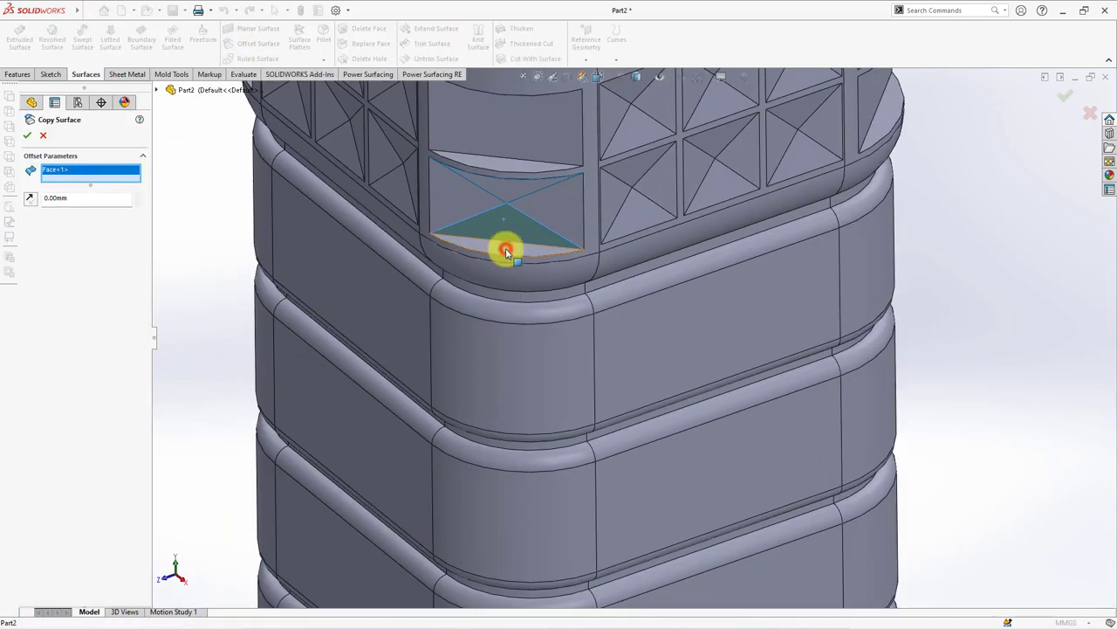
pyautogui.press('Return')
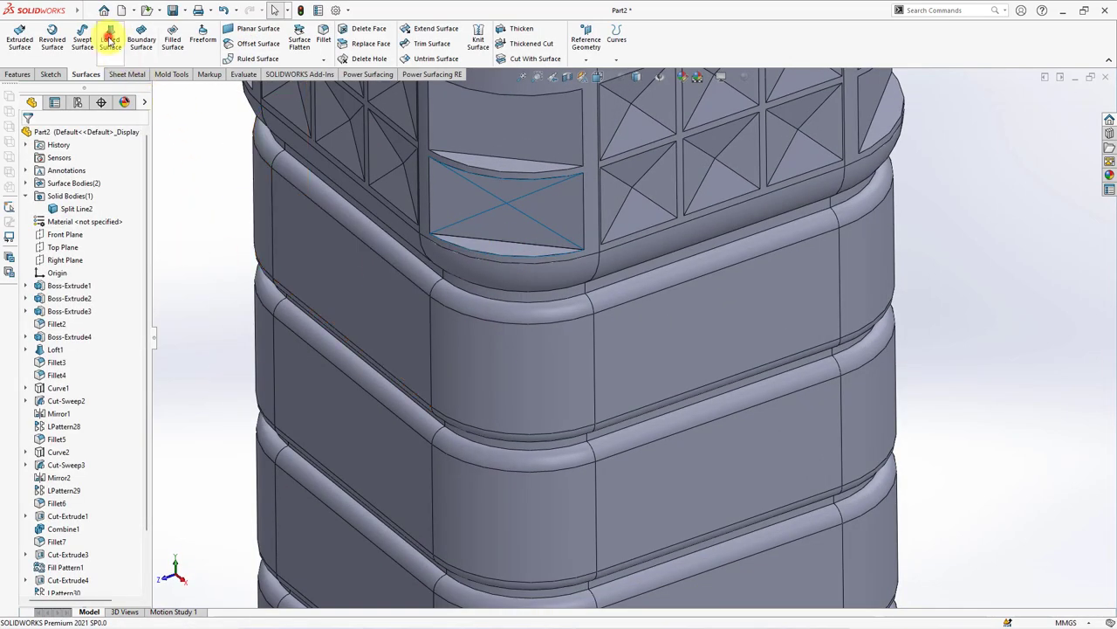
# Loft a lower surface between two triangle edges, guided by the curved panel edge.
pyautogui.click(109, 38)
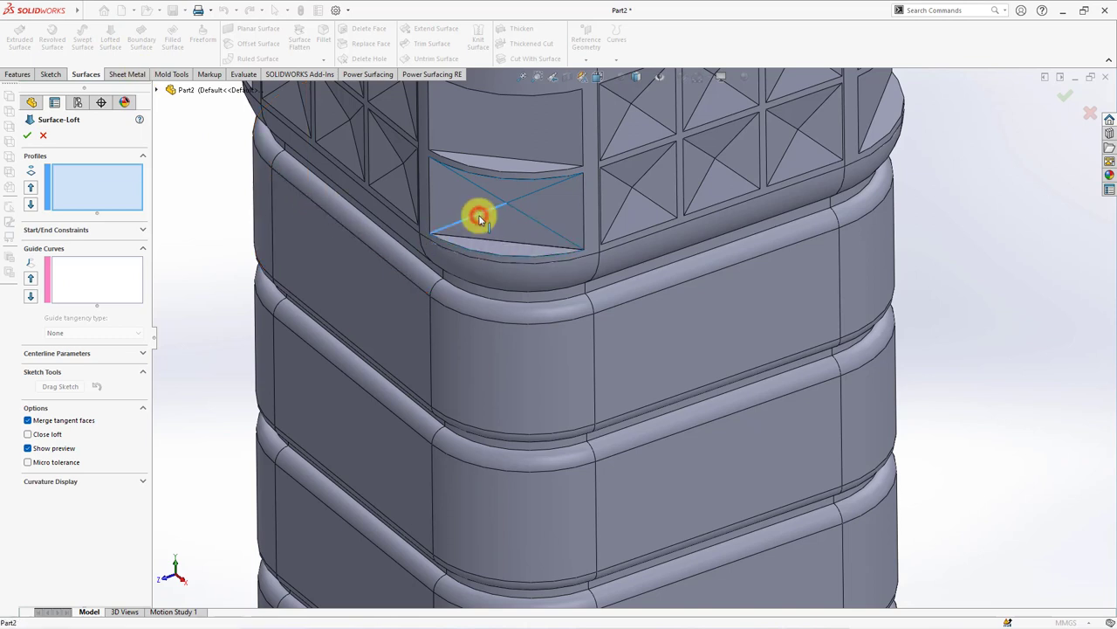
pyautogui.click(480, 219)
pyautogui.click(526, 219)
pyautogui.click(61, 278)
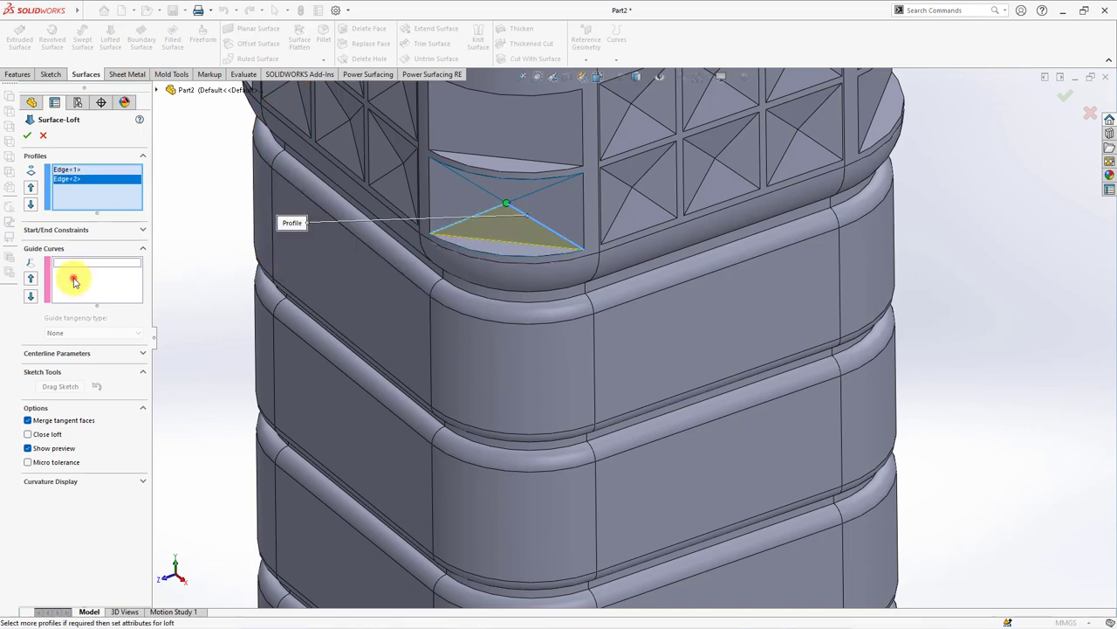
pyautogui.click(486, 254)
pyautogui.rightClick(486, 254)
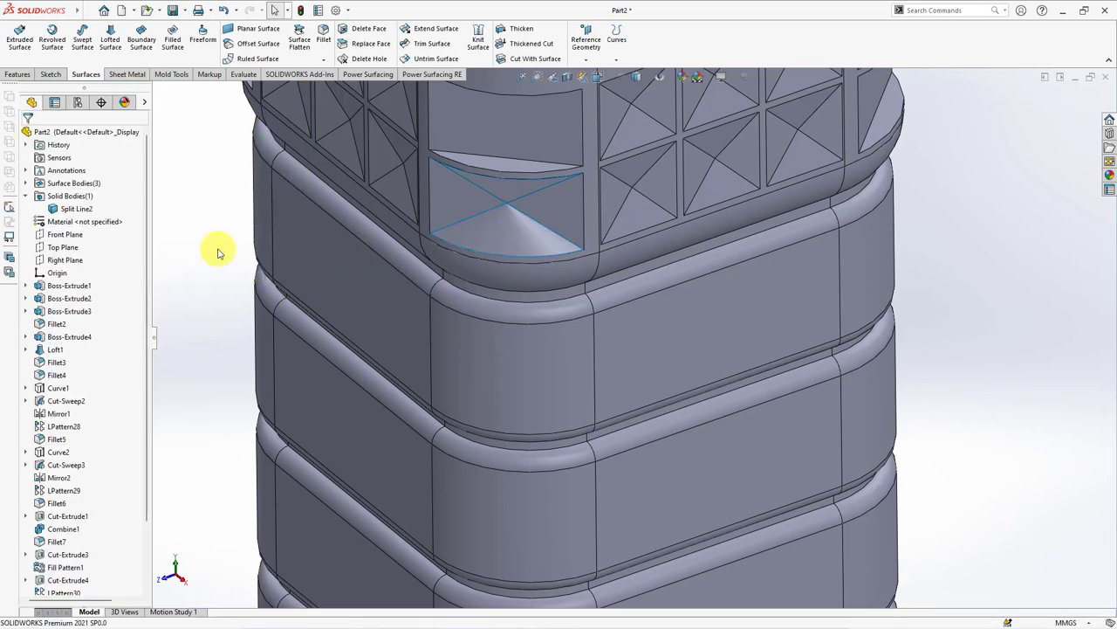
# Loft an upper surface between two triangle edges, guided by the upper curved edge.
pyautogui.click(109, 39)
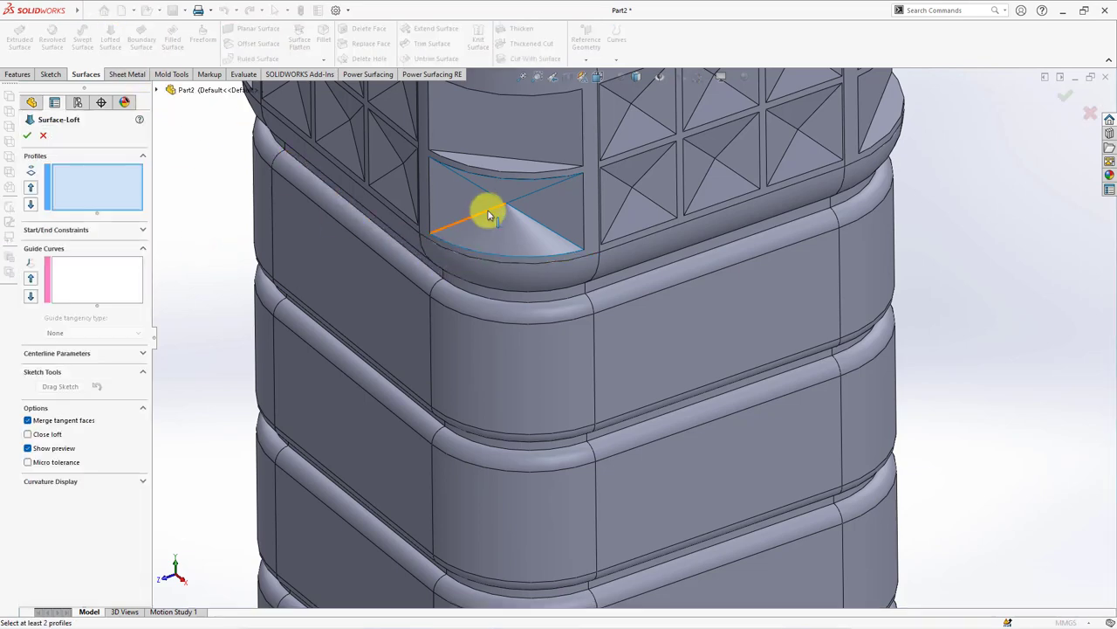
pyautogui.moveTo(487, 218)
pyautogui.mouseDown(button='middle')
pyautogui.moveTo(498, 165)
pyautogui.moveTo(487, 188)
pyautogui.mouseUp(button='middle')
pyautogui.click(487, 188)
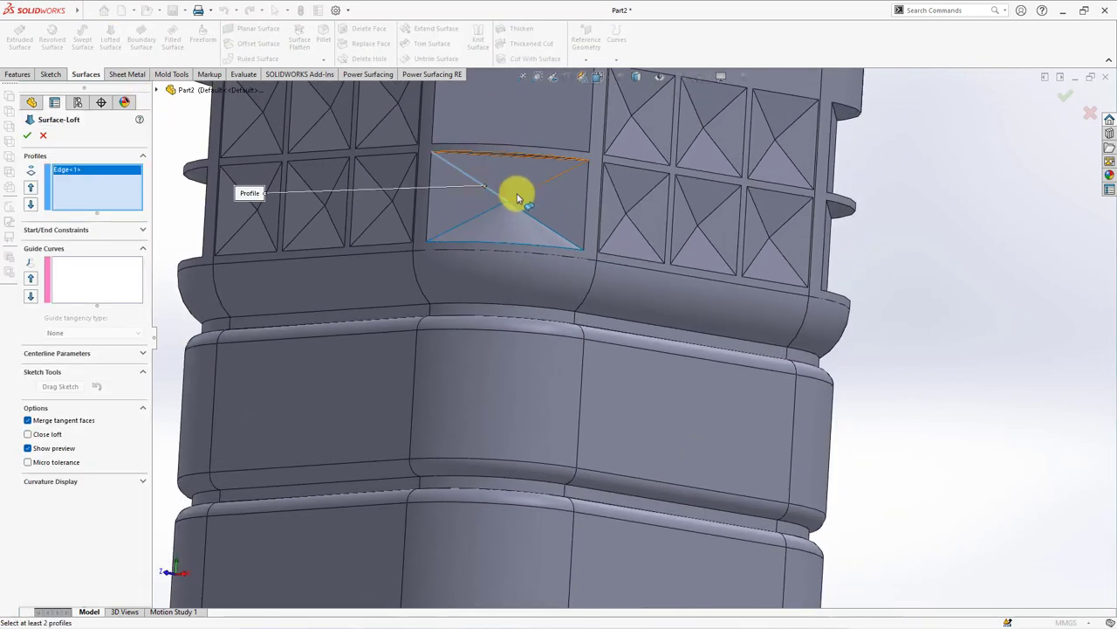
pyautogui.click(518, 199)
pyautogui.click(92, 282)
pyautogui.moveTo(454, 227); pyautogui.dragTo(483, 179, button='middle')
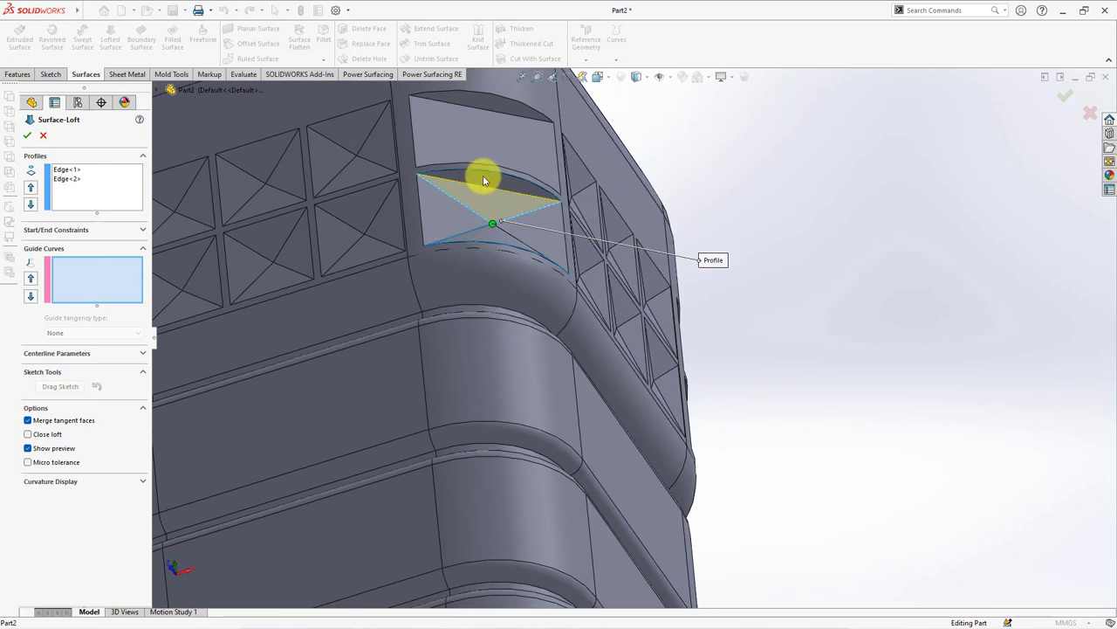
pyautogui.click(483, 174)
pyautogui.rightClick(485, 174)
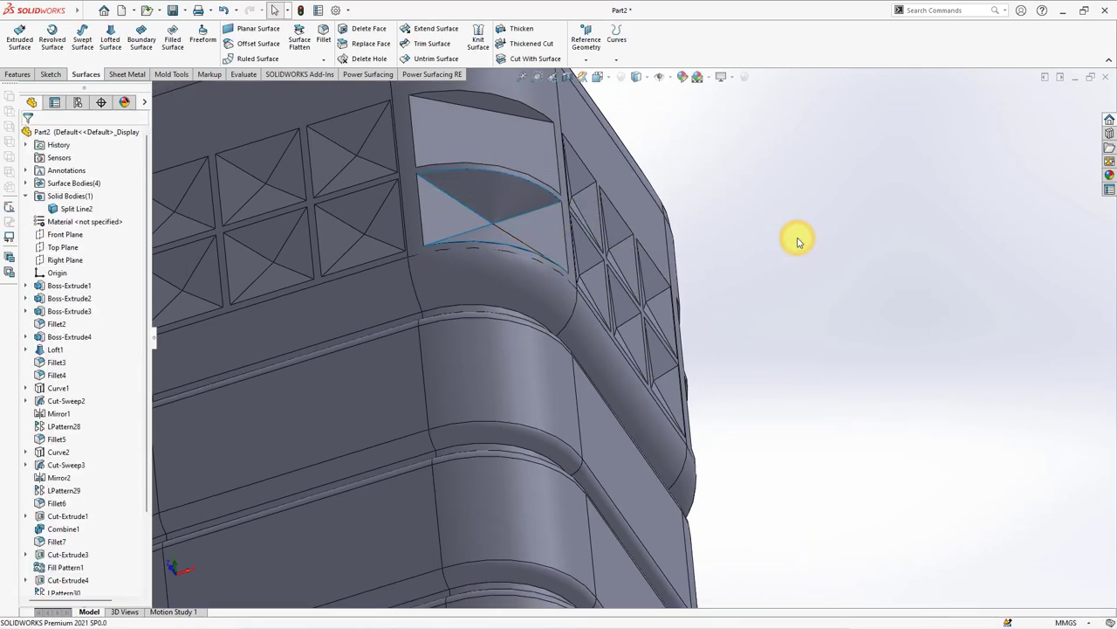
# Hide the bottle body and knit the upper lofted surface with the top triangle copy.
pyautogui.click(499, 288)
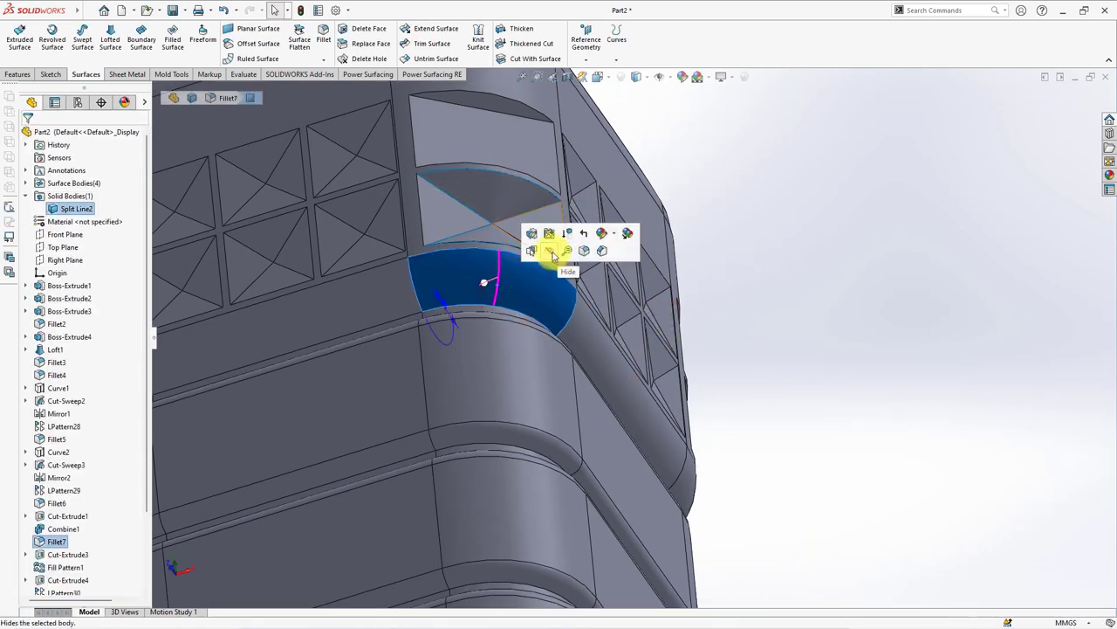
pyautogui.press('Tab')
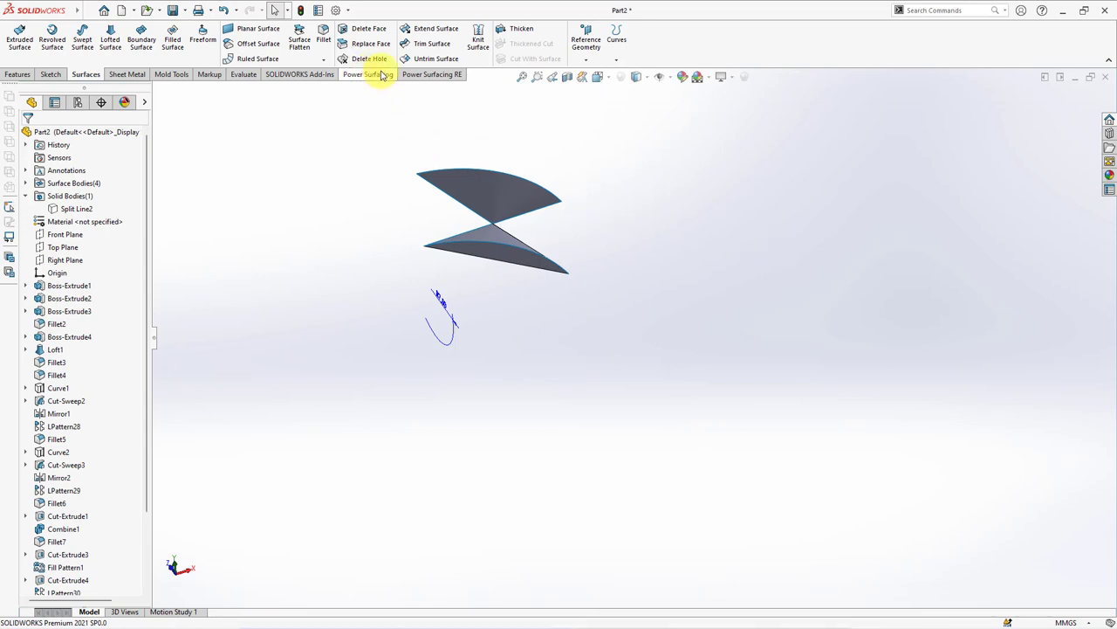
pyautogui.click(478, 39)
pyautogui.click(482, 195)
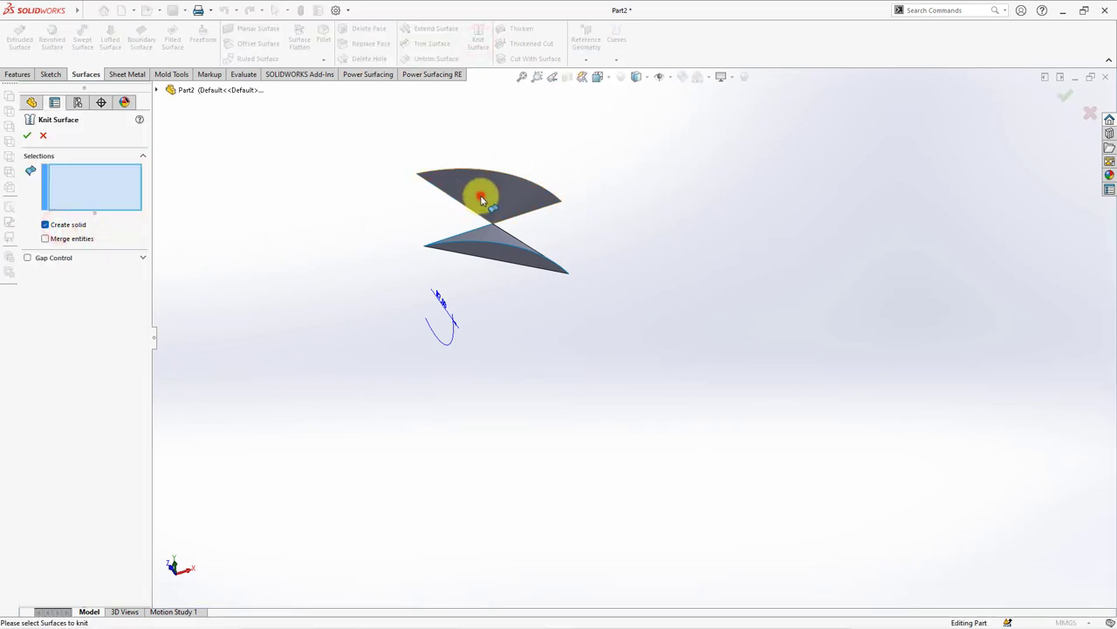
pyautogui.moveTo(519, 242); pyautogui.dragTo(518, 199, button='middle')
pyautogui.click(471, 177)
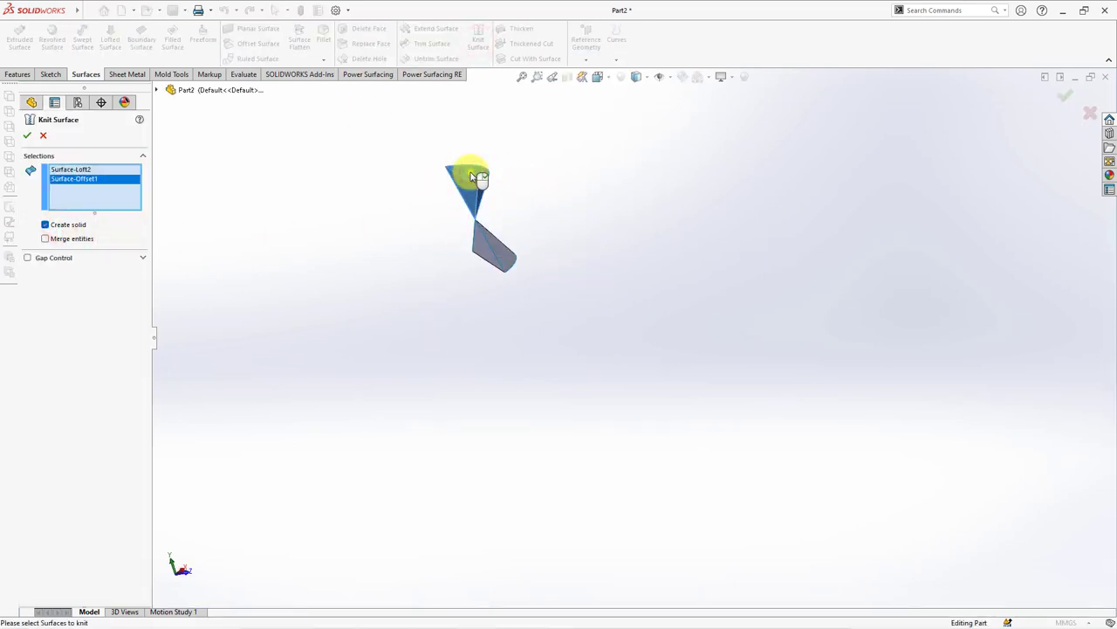
pyautogui.press('Return')
# Knit the lower lofted surface into the hourglass solid and show the Split Line2 body.
pyautogui.click(477, 39)
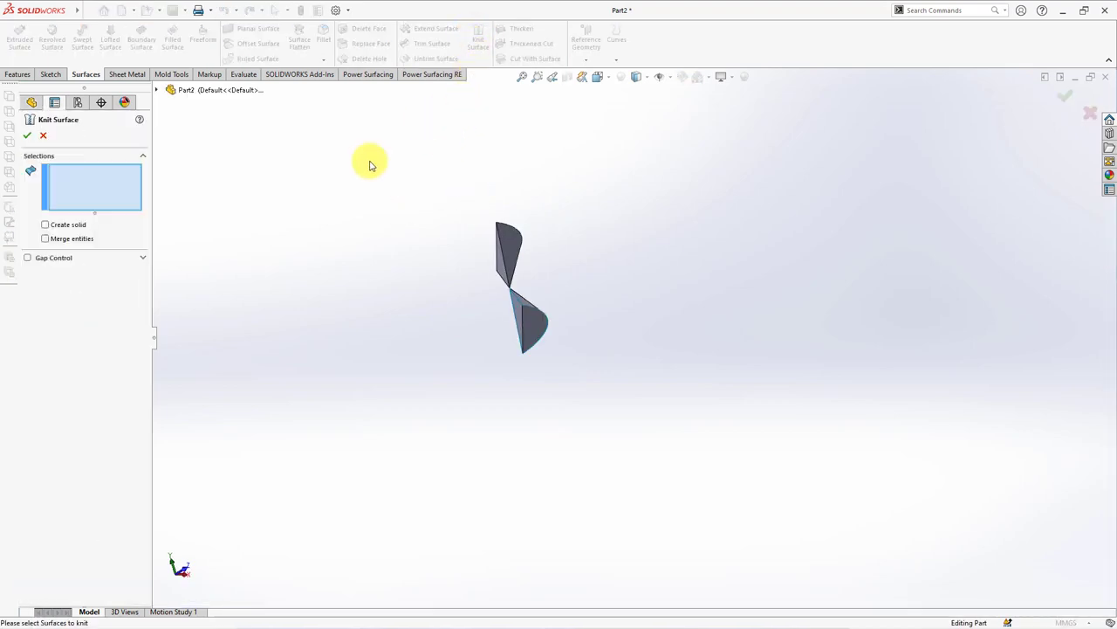
pyautogui.moveTo(526, 311); pyautogui.dragTo(554, 299, button='middle')
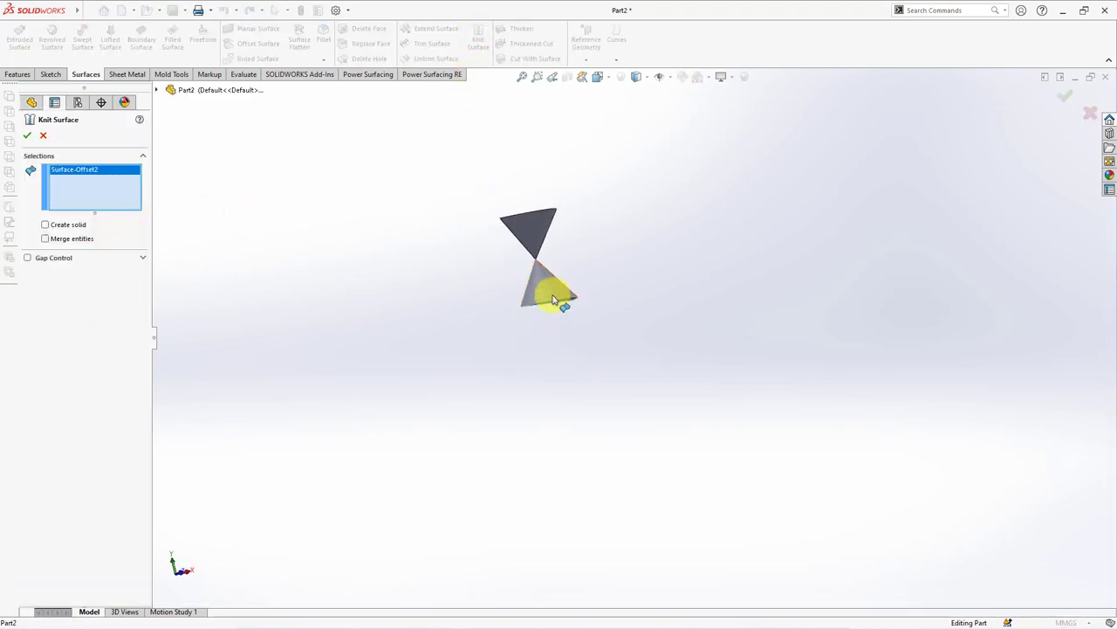
pyautogui.click(552, 295)
pyautogui.click(27, 138)
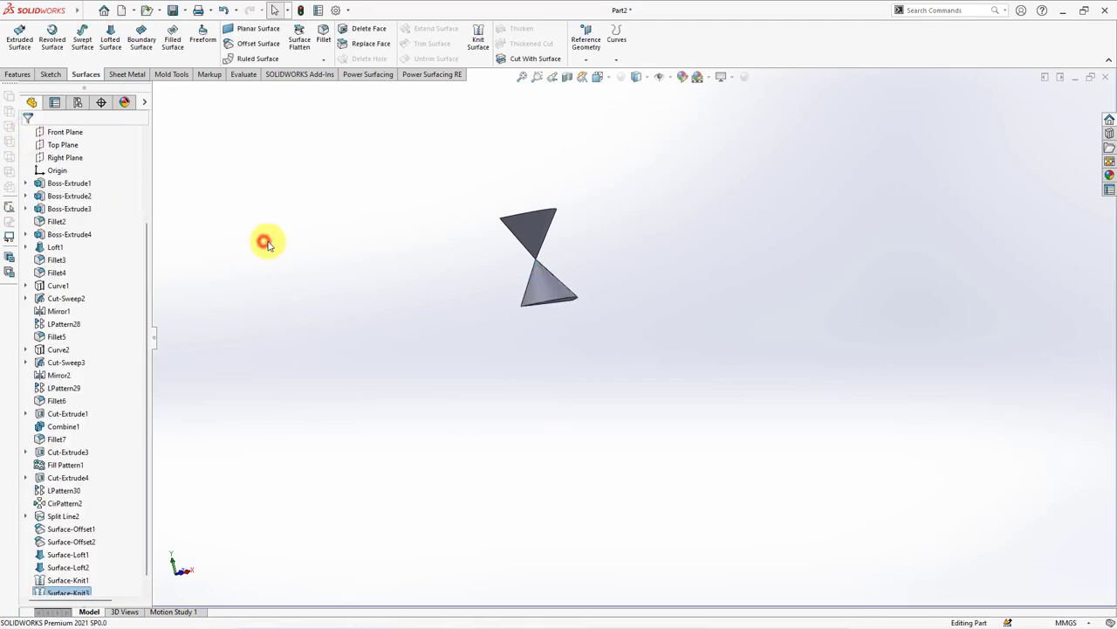
pyautogui.click(77, 193)
# Linear-pattern both knit bodies along the panel edge, 12.5 mm spacing, 2 instances.
pyautogui.click(646, 250)
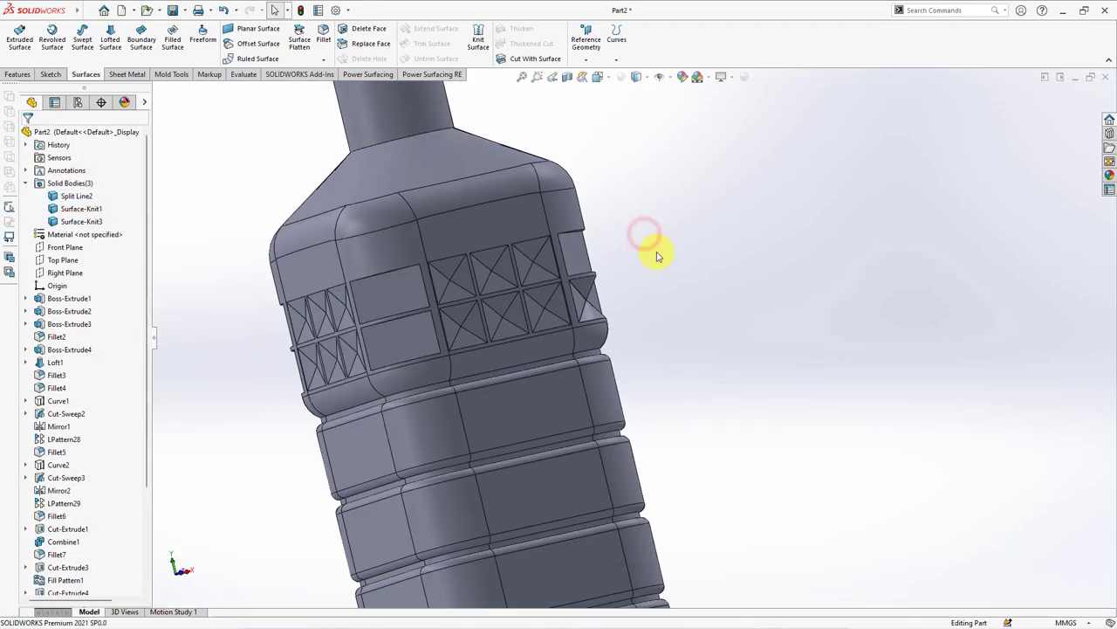
pyautogui.click(18, 74)
pyautogui.click(346, 40)
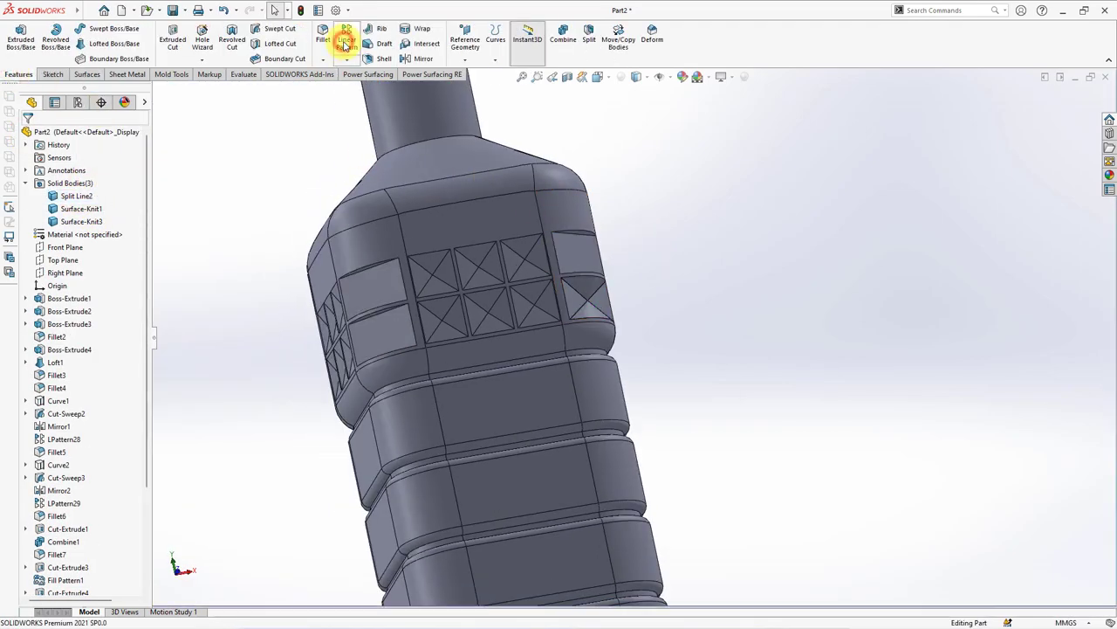
pyautogui.click(565, 310)
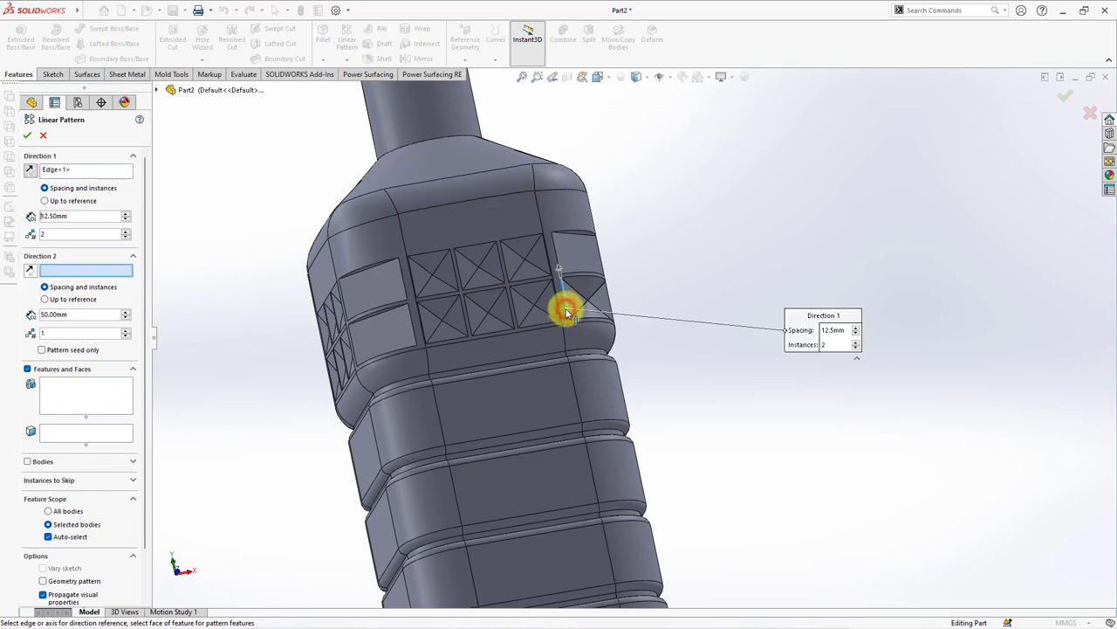
pyautogui.click(27, 461)
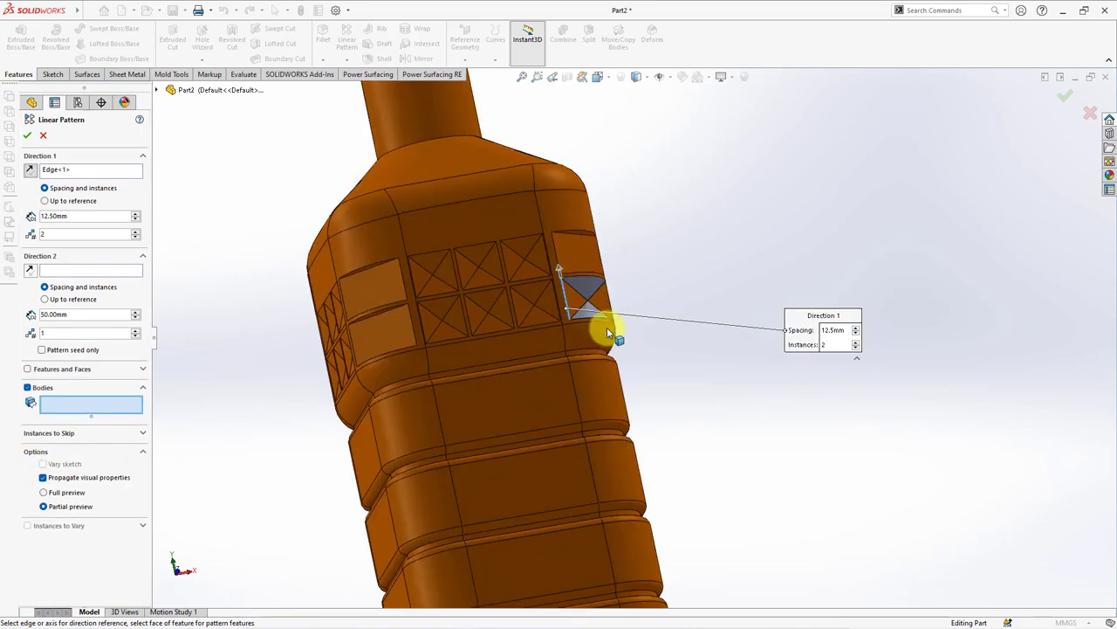
pyautogui.click(596, 306)
pyautogui.click(581, 291)
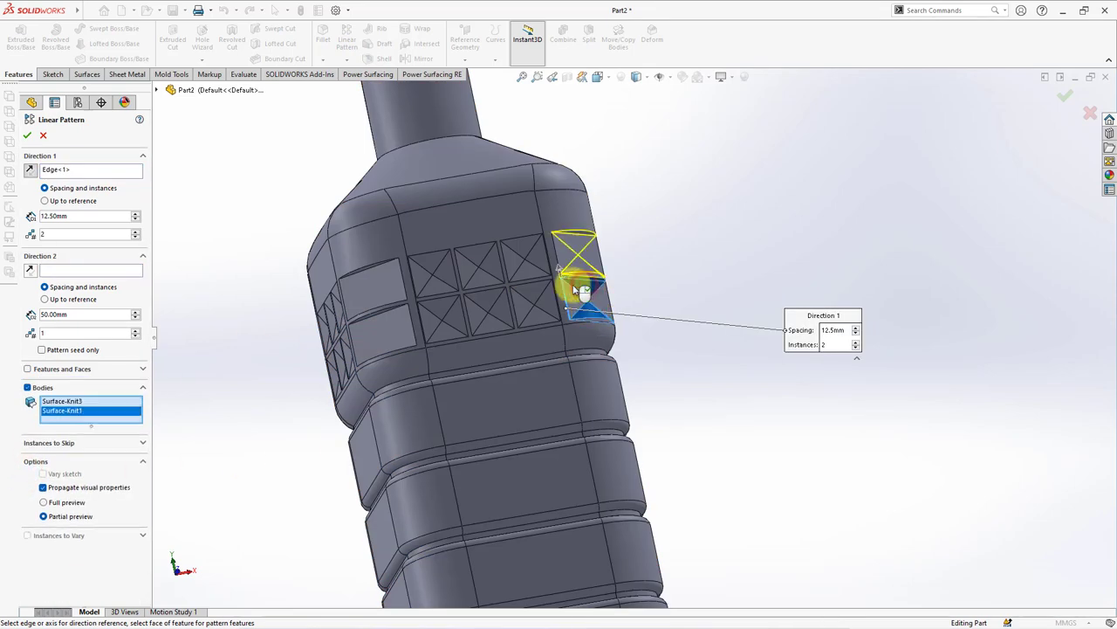
pyautogui.click(30, 137)
# Circular-pattern the knit bodies and their linear copies about the neck face, 4 × 360°.
pyautogui.scroll(2, 245, 243)
pyautogui.click(348, 60)
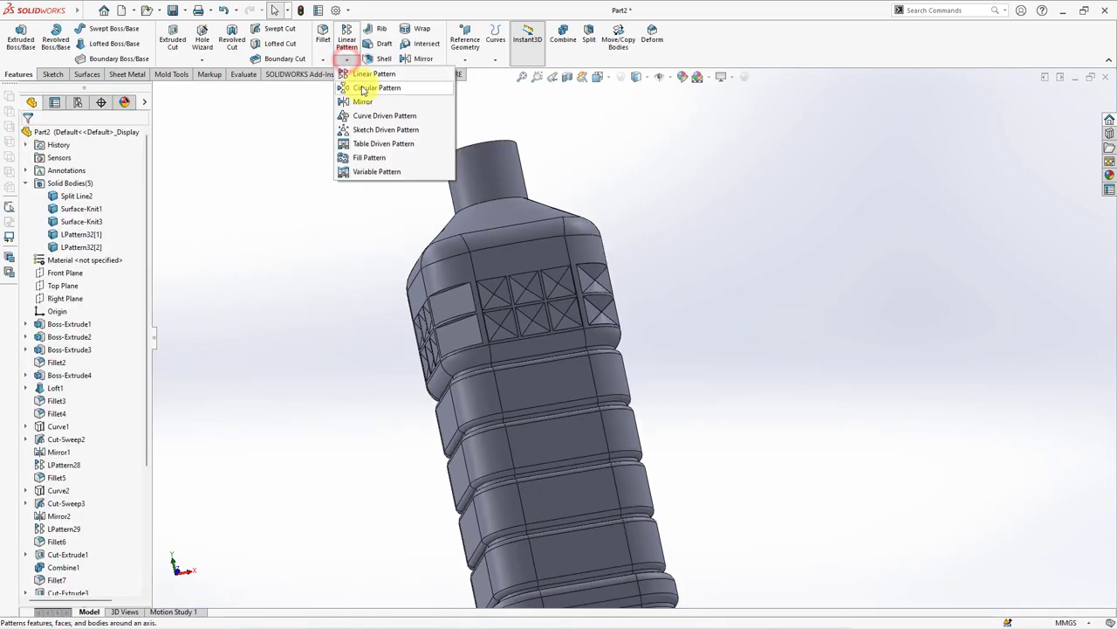
pyautogui.click(363, 84)
pyautogui.click(475, 173)
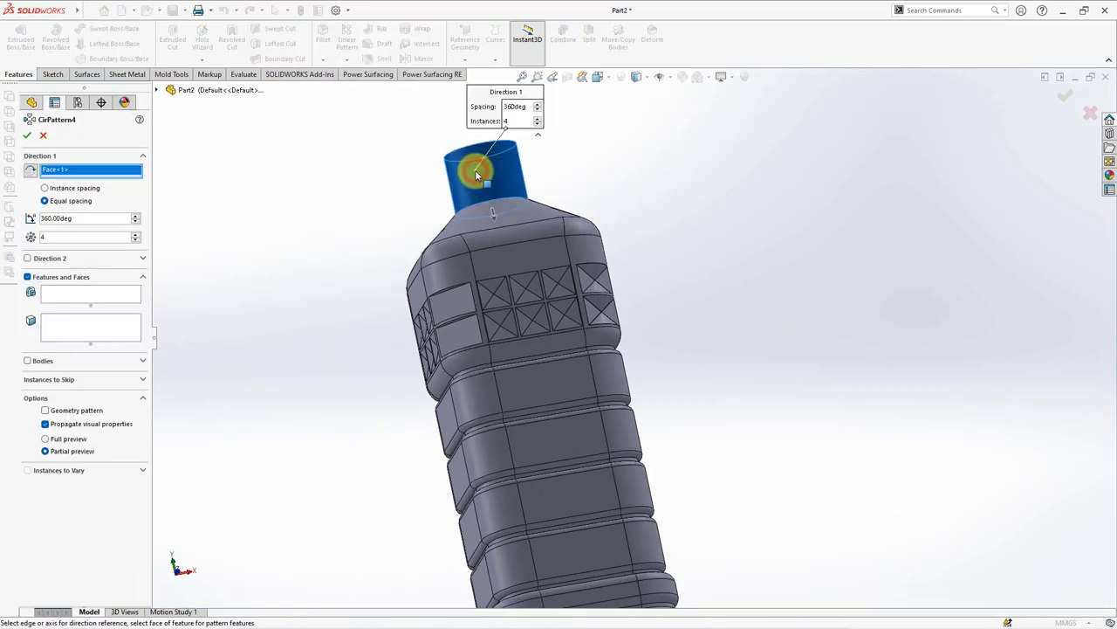
pyautogui.click(27, 361)
pyautogui.click(604, 316)
pyautogui.click(597, 300)
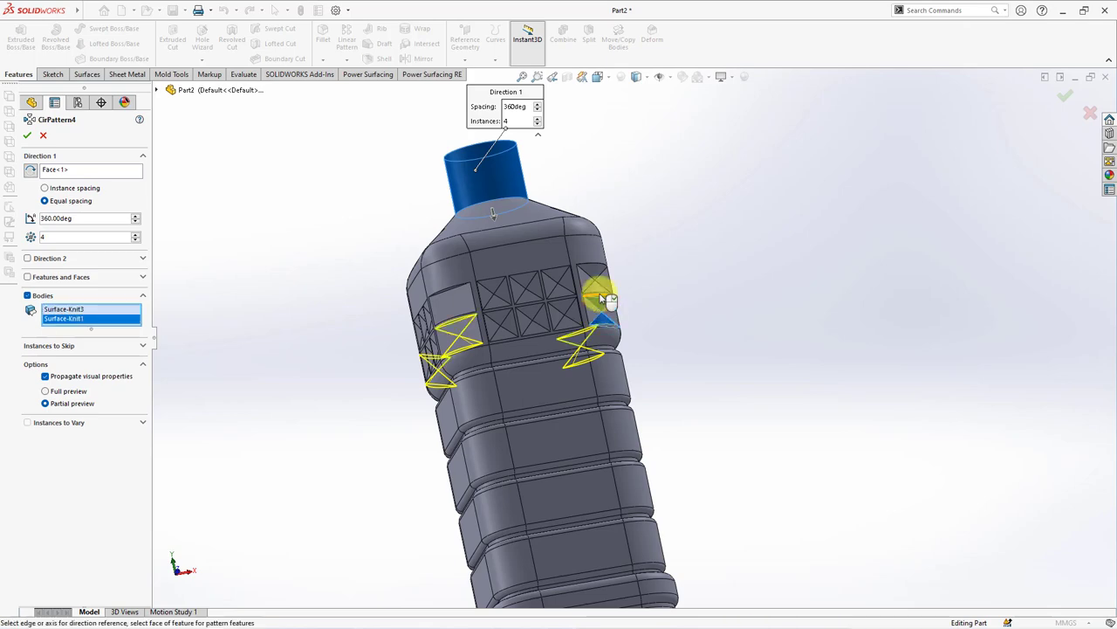
pyautogui.click(594, 286)
pyautogui.click(596, 277)
pyautogui.rightClick(596, 278)
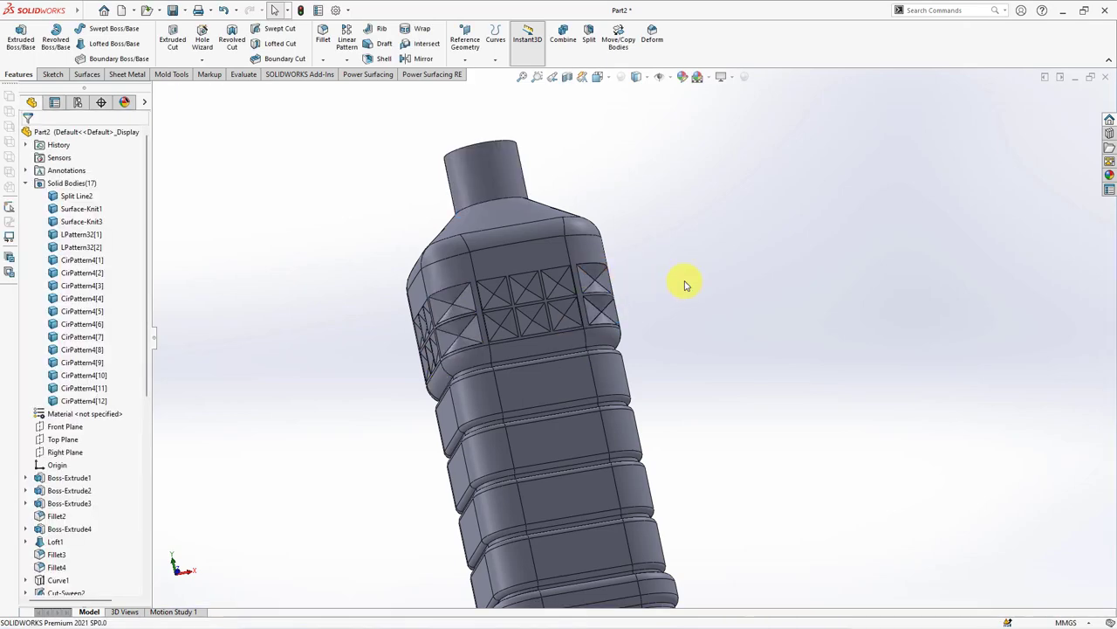
# Combine all solid bodies through CirPattern4[12] into one solid with Add.
pyautogui.click(73, 196)
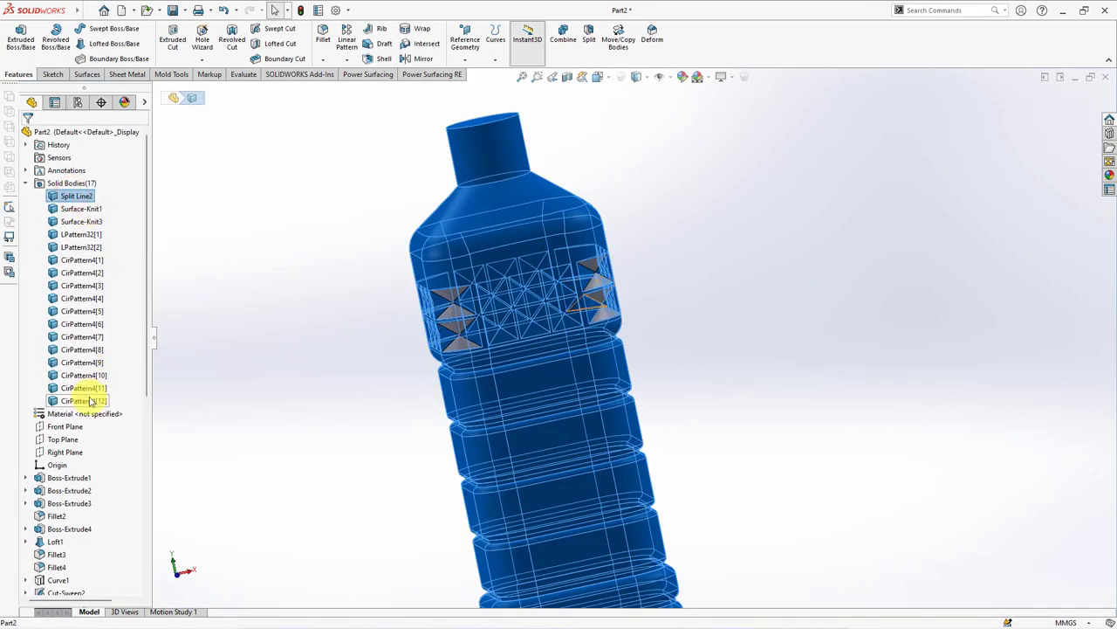
pyautogui.keyDown('shift'); pyautogui.click(84, 400); pyautogui.keyUp('shift')
pyautogui.click(563, 39)
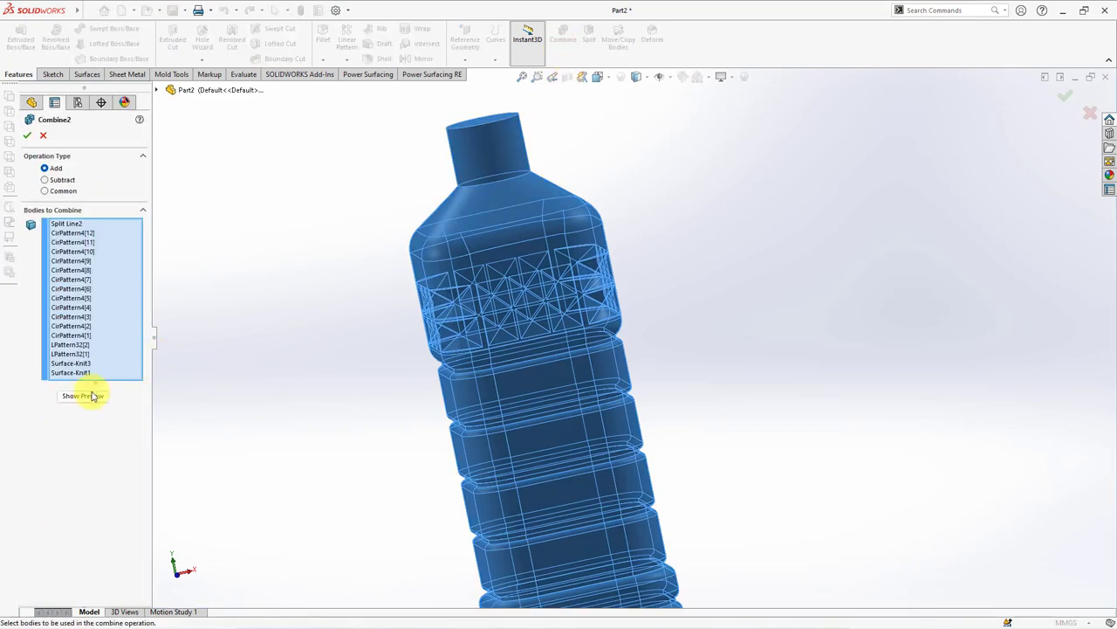
pyautogui.click(83, 398)
pyautogui.click(31, 137)
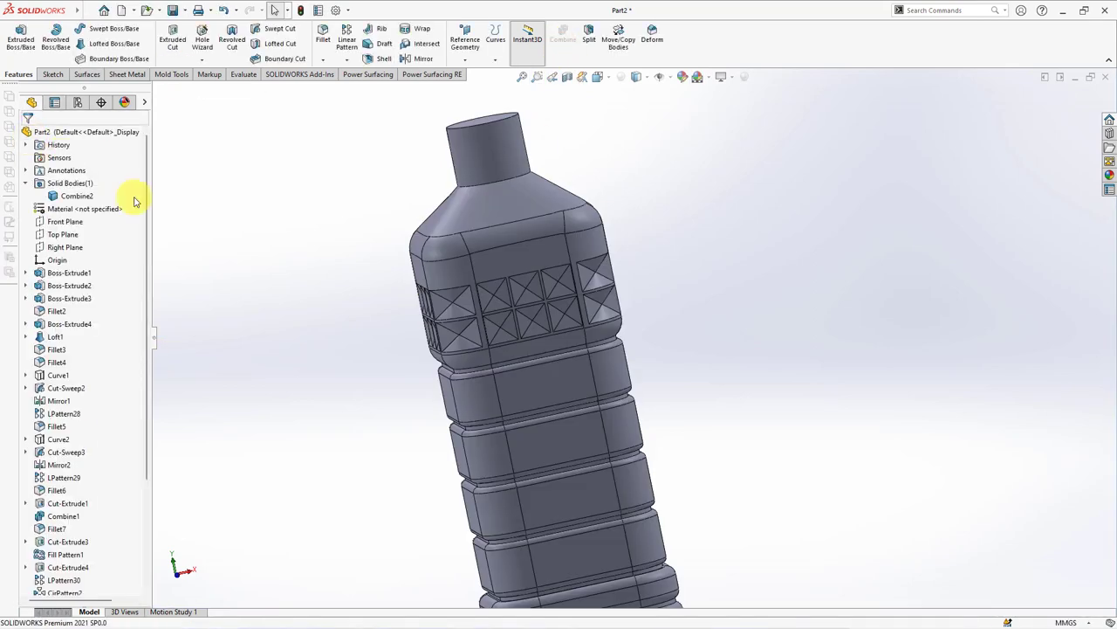
pyautogui.scroll(1, 299, 262)
pyautogui.scroll(2, 347, 296)
pyautogui.scroll(2, 346, 299)
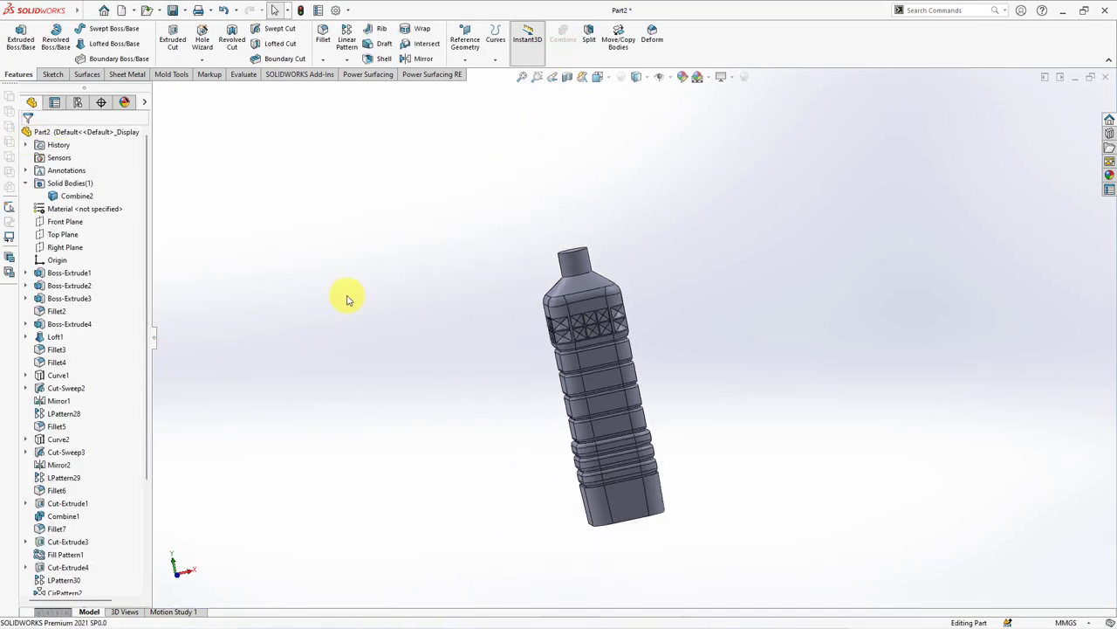
pyautogui.click(64, 221)
# Start a Front Plane sketch with a vertical construction centreline from the origin down.
pyautogui.click(75, 206)
pyautogui.scroll(-4, 709, 570)
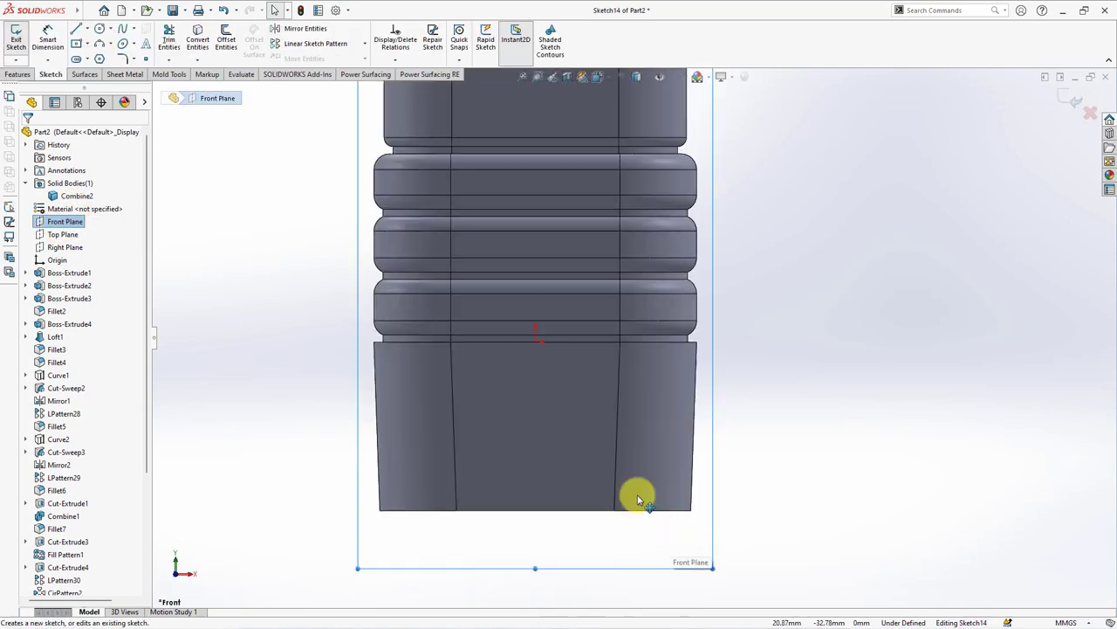
pyautogui.click(85, 28)
pyautogui.moveTo(534, 334); pyautogui.dragTo(536, 510)
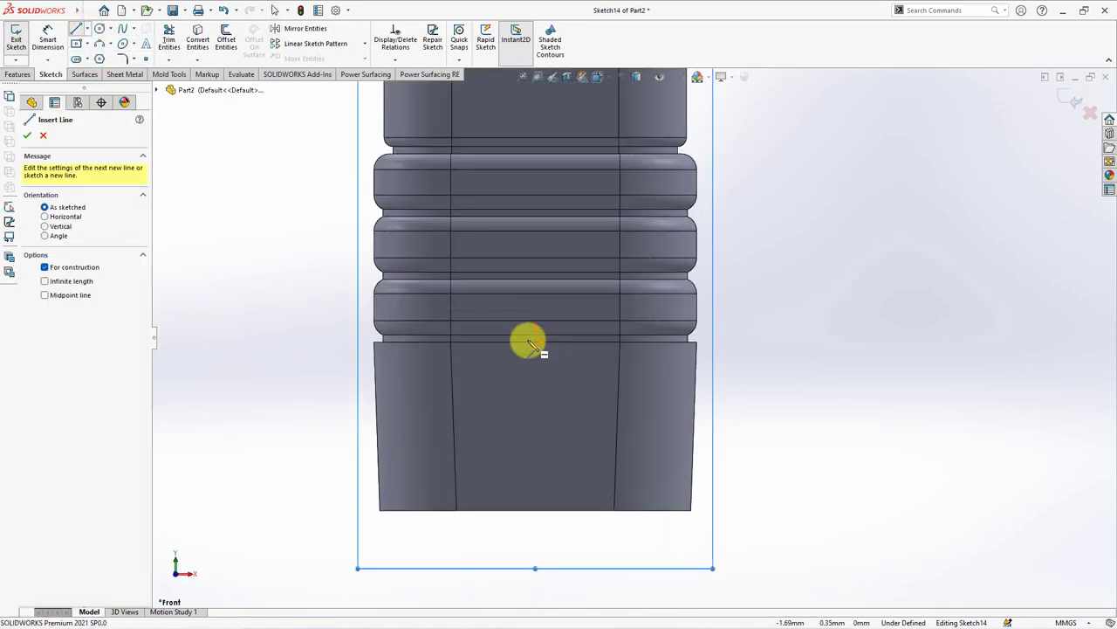
pyautogui.doubleClick(498, 532)
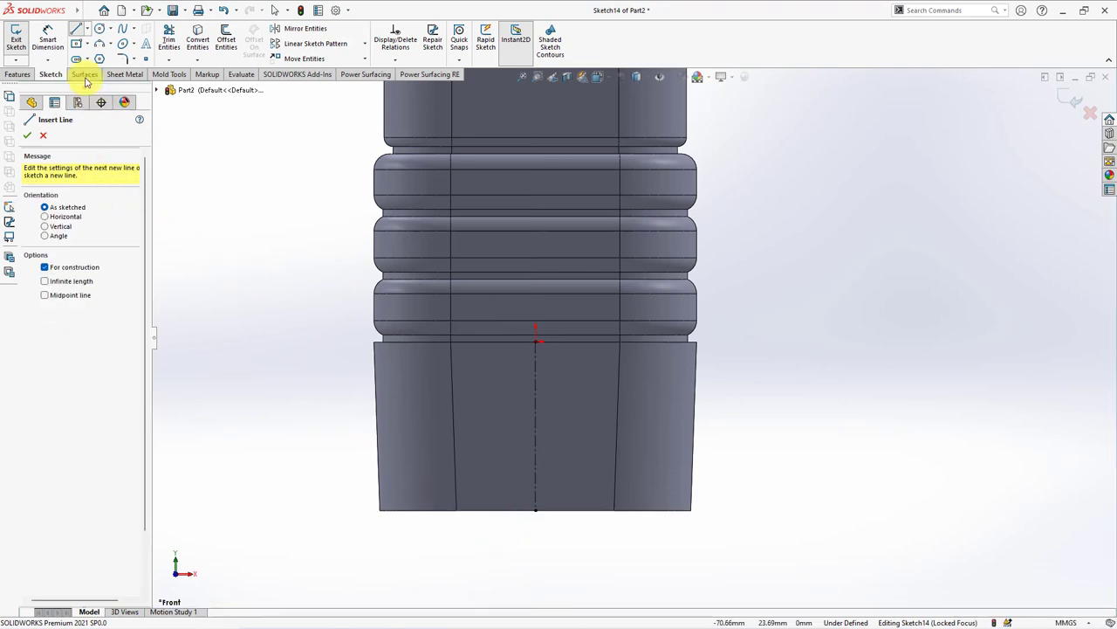
pyautogui.click(87, 29)
# Draw a long top and shorter bottom midpoint line, both centred on the centreline.
pyautogui.click(91, 40)
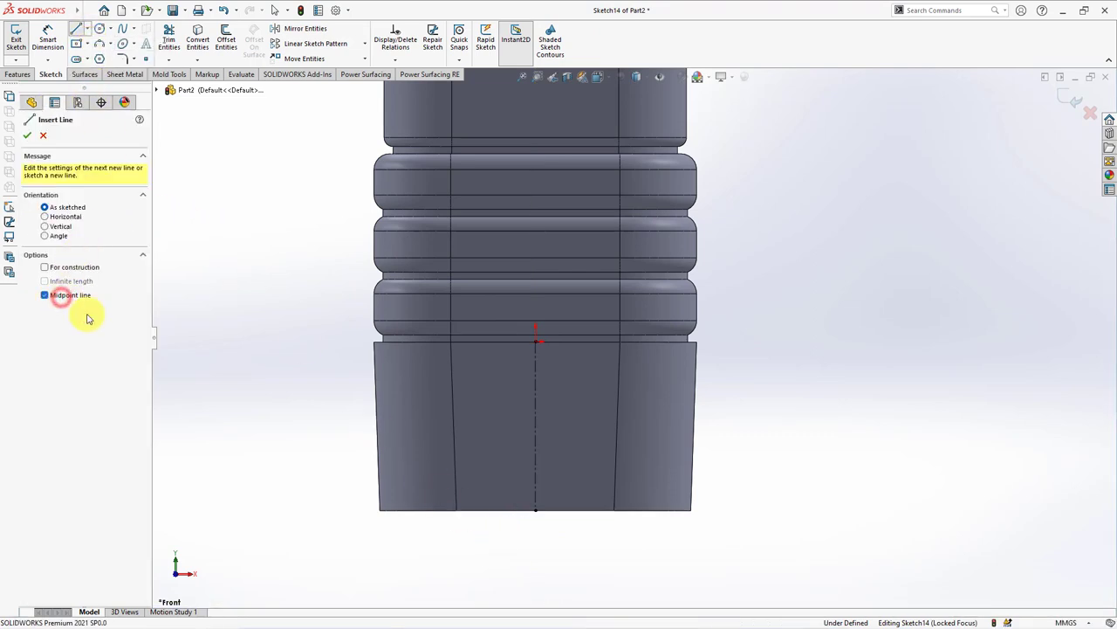
pyautogui.moveTo(536, 382); pyautogui.dragTo(593, 385)
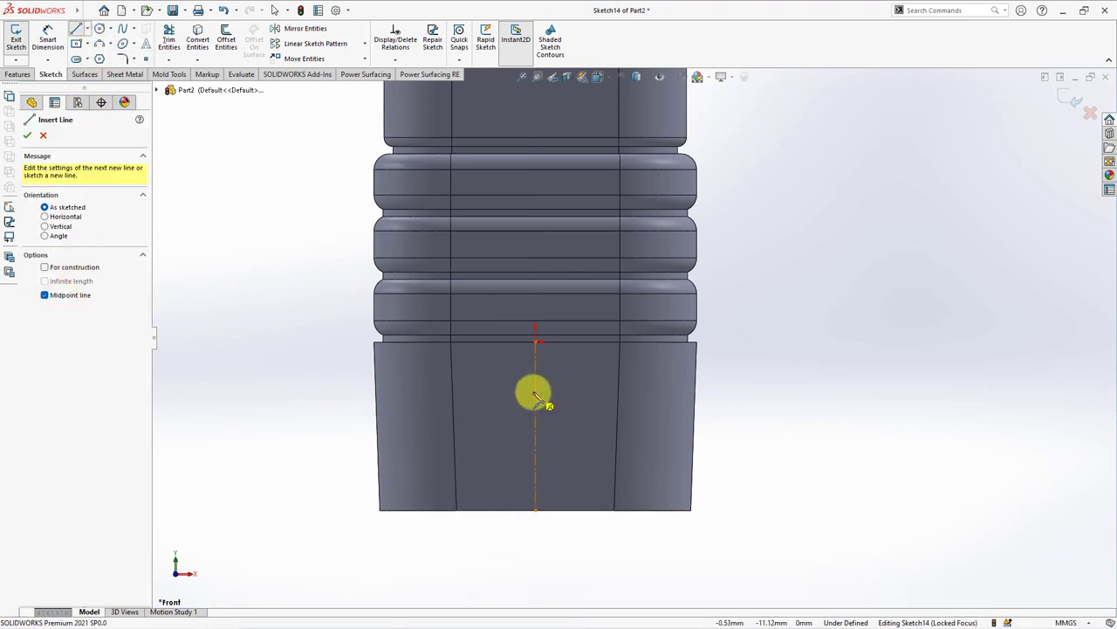
pyautogui.click(598, 407)
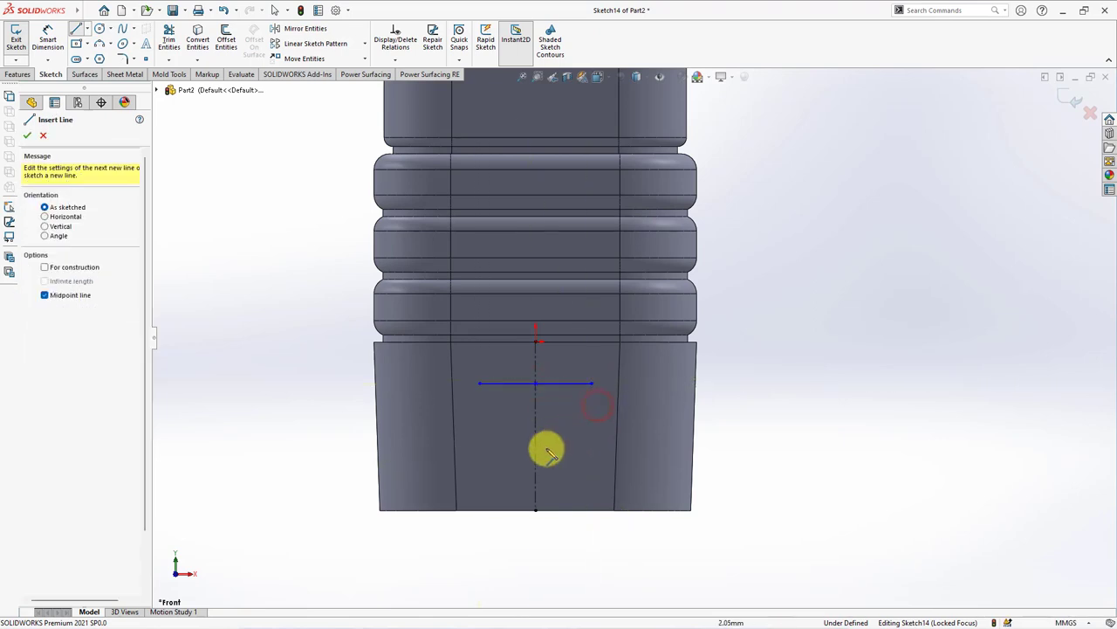
pyautogui.click(535, 451)
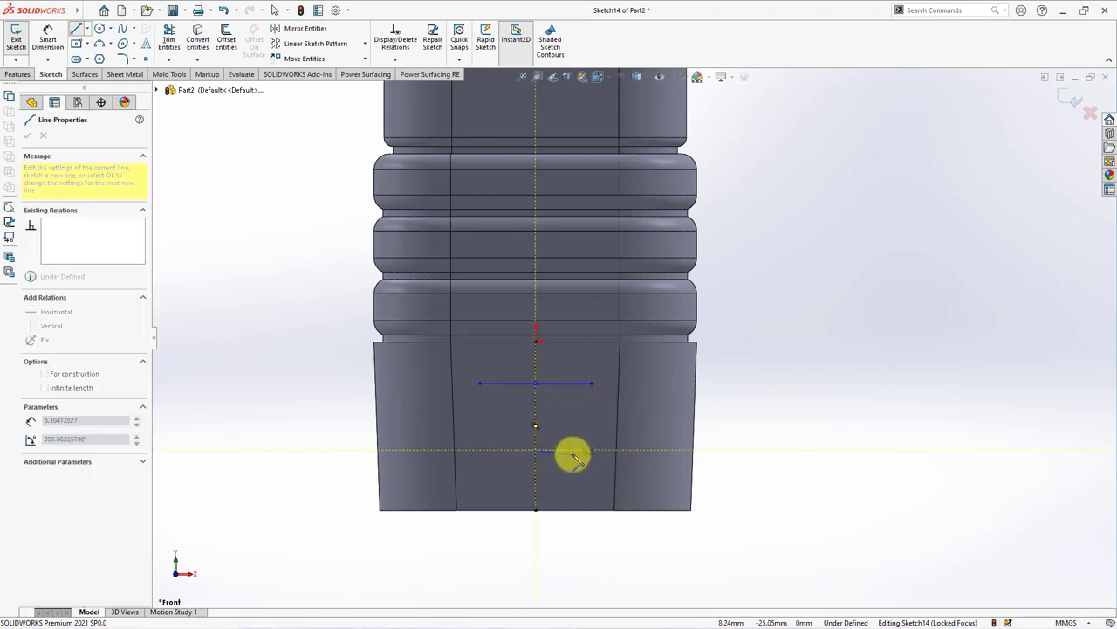
pyautogui.press('Escape')
pyautogui.click(88, 26)
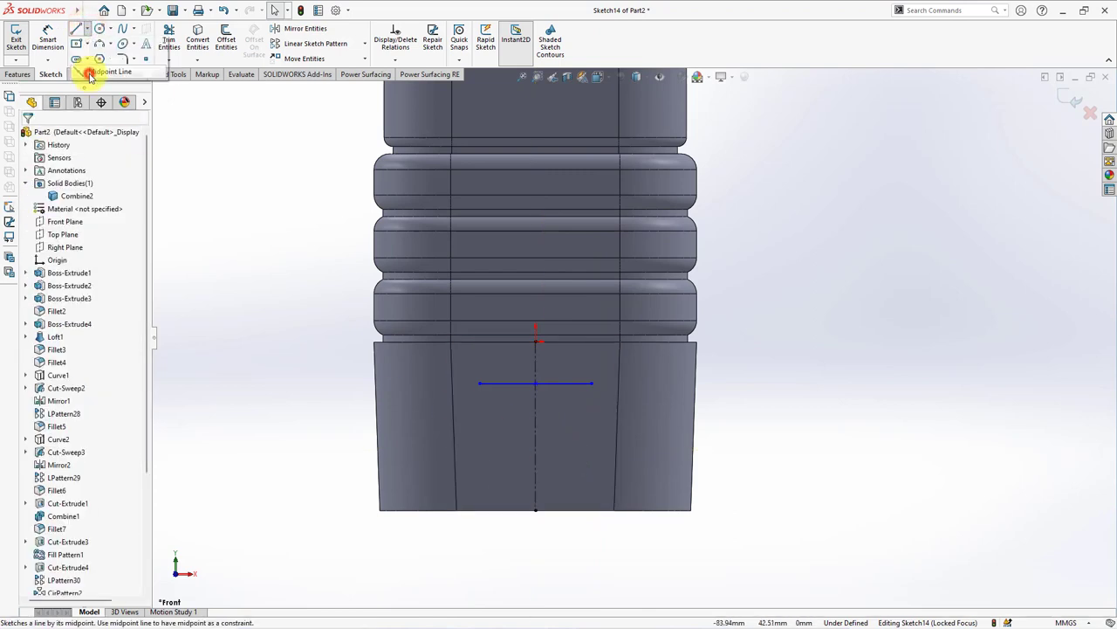
pyautogui.click(87, 68)
pyautogui.click(535, 450)
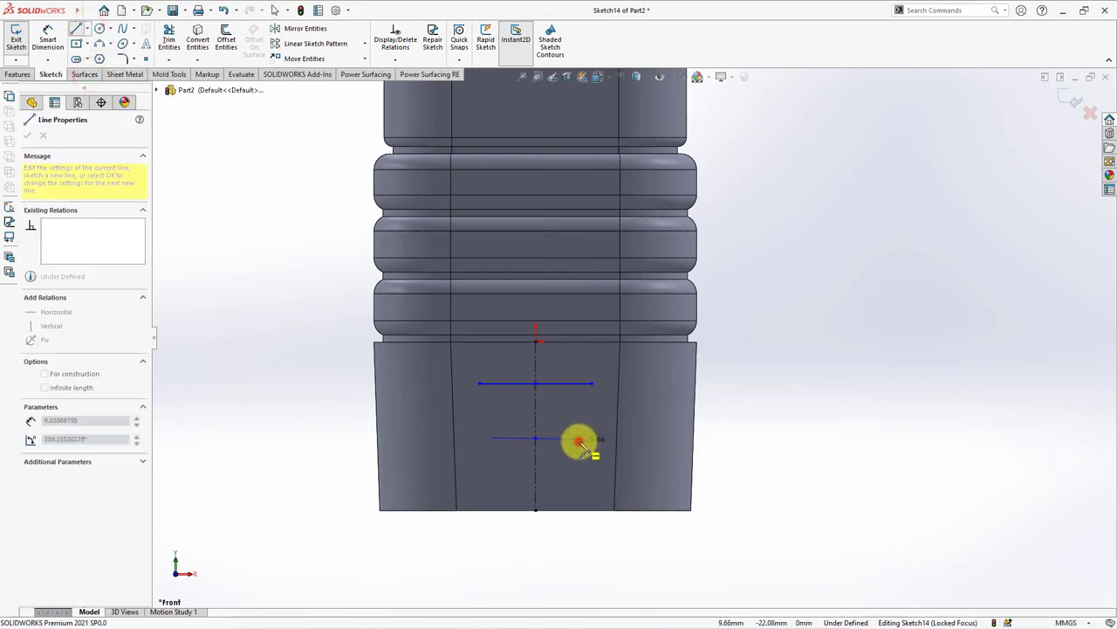
pyautogui.click(579, 440)
pyautogui.press('Escape')
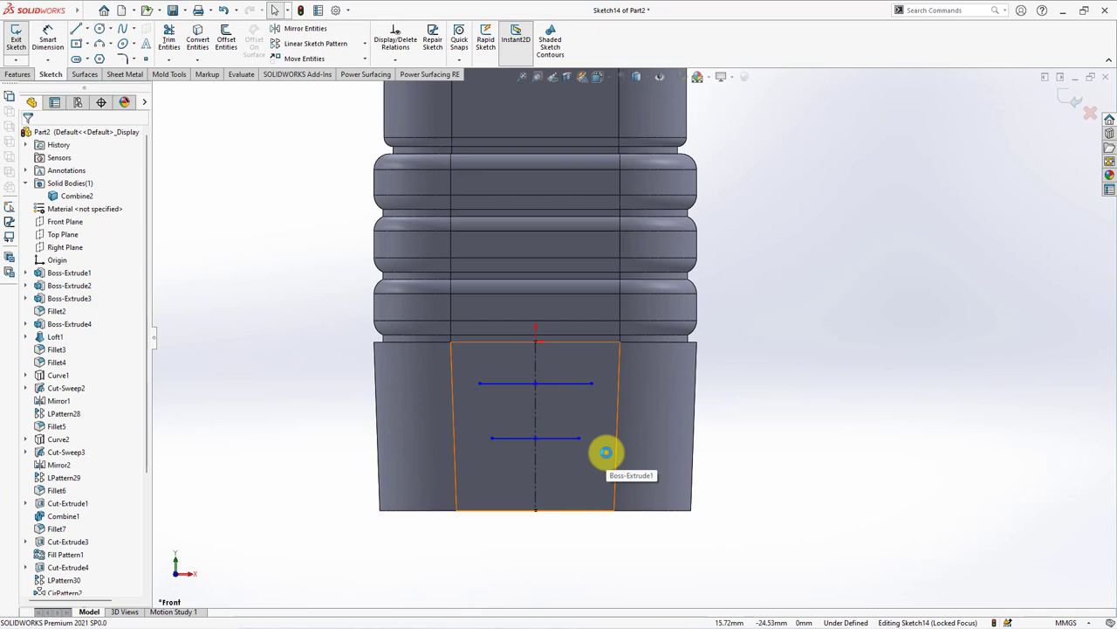
# Join the horizontal lines with two slanted sides to close the trapezoid.
pyautogui.click(74, 32)
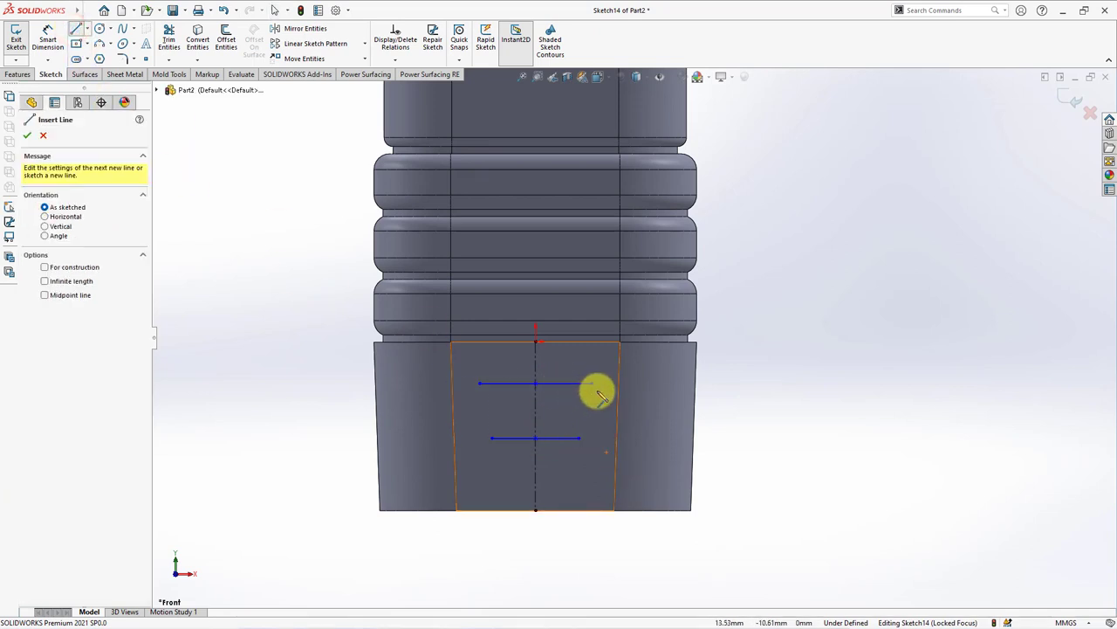
pyautogui.moveTo(591, 383); pyautogui.dragTo(579, 438)
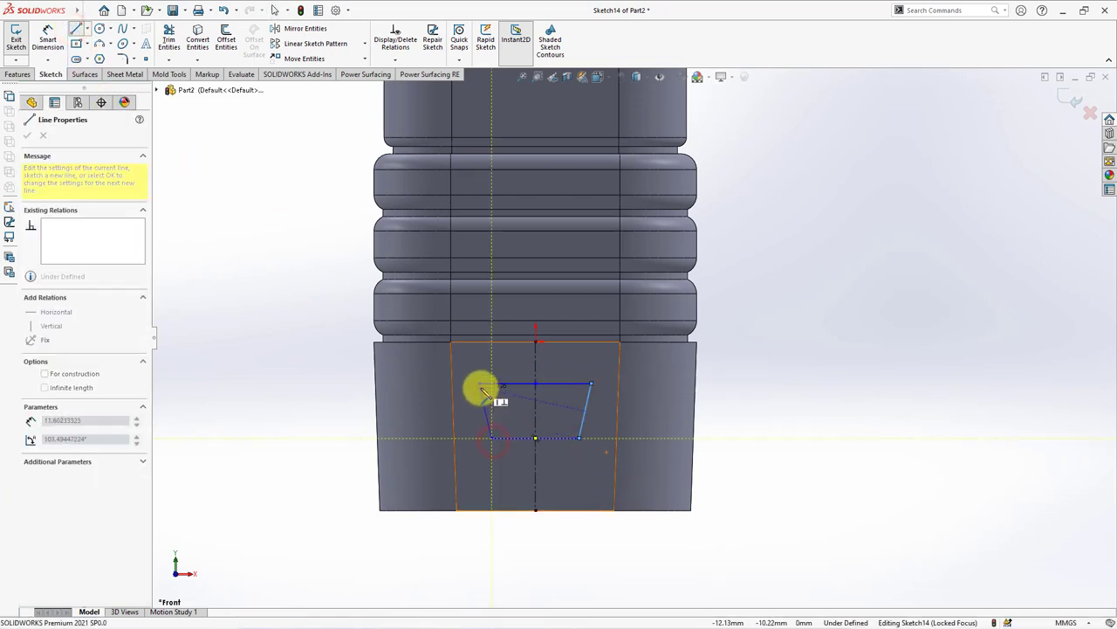
pyautogui.moveTo(493, 437); pyautogui.dragTo(480, 383)
pyautogui.click(76, 29)
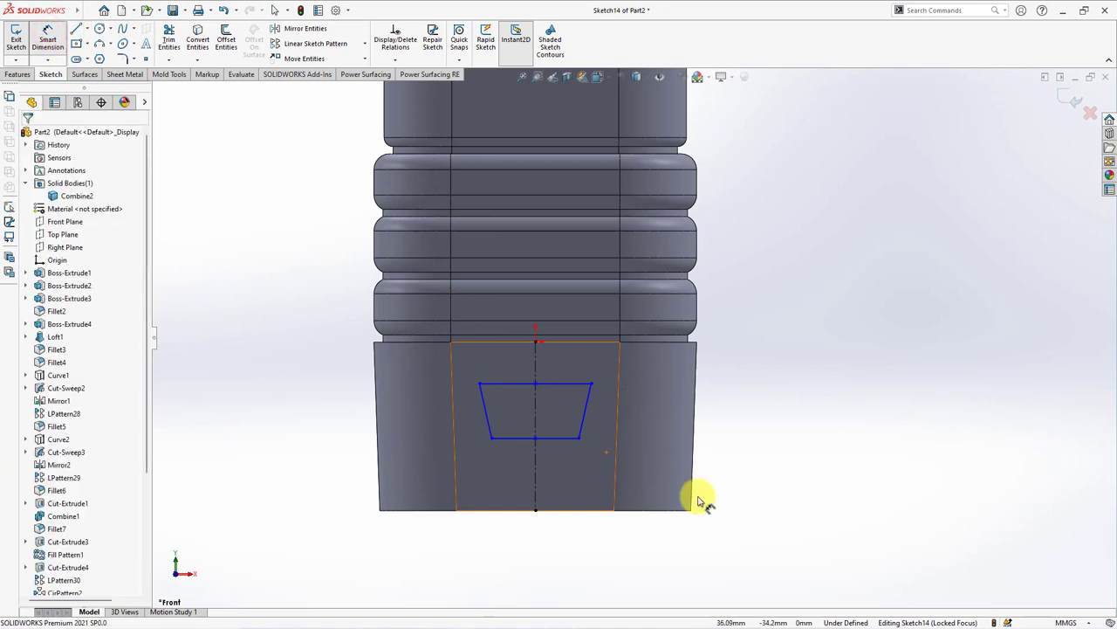
# Dimension the trapezoid's bottom width to 26 and its height to 19.5.
pyautogui.click(550, 437)
pyautogui.click(550, 471)
pyautogui.write('26')
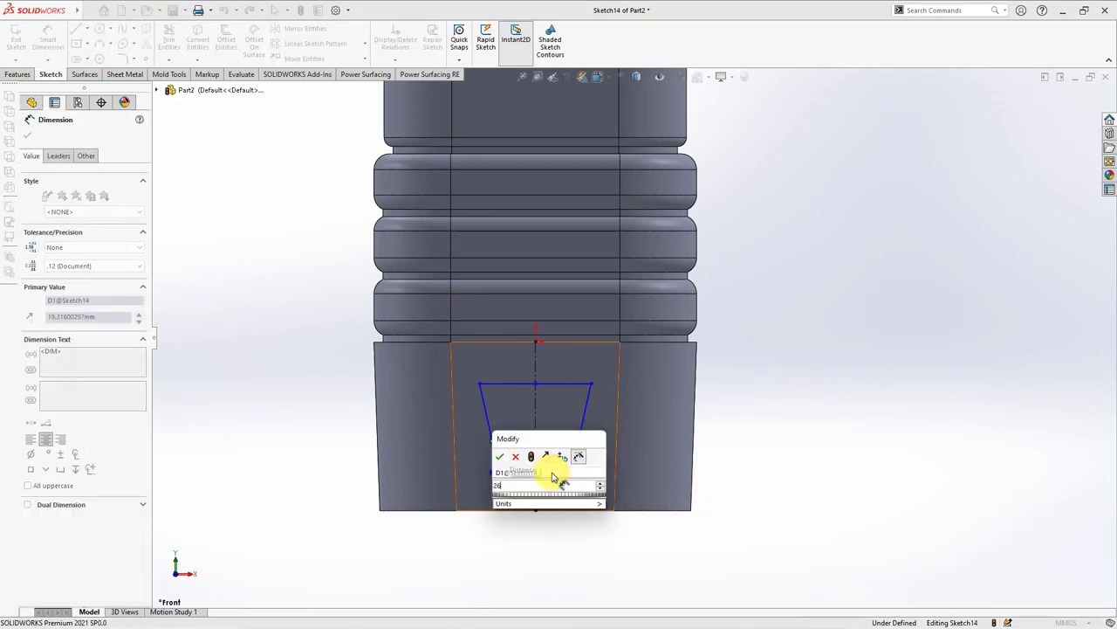
pyautogui.press('Return')
pyautogui.click(572, 384)
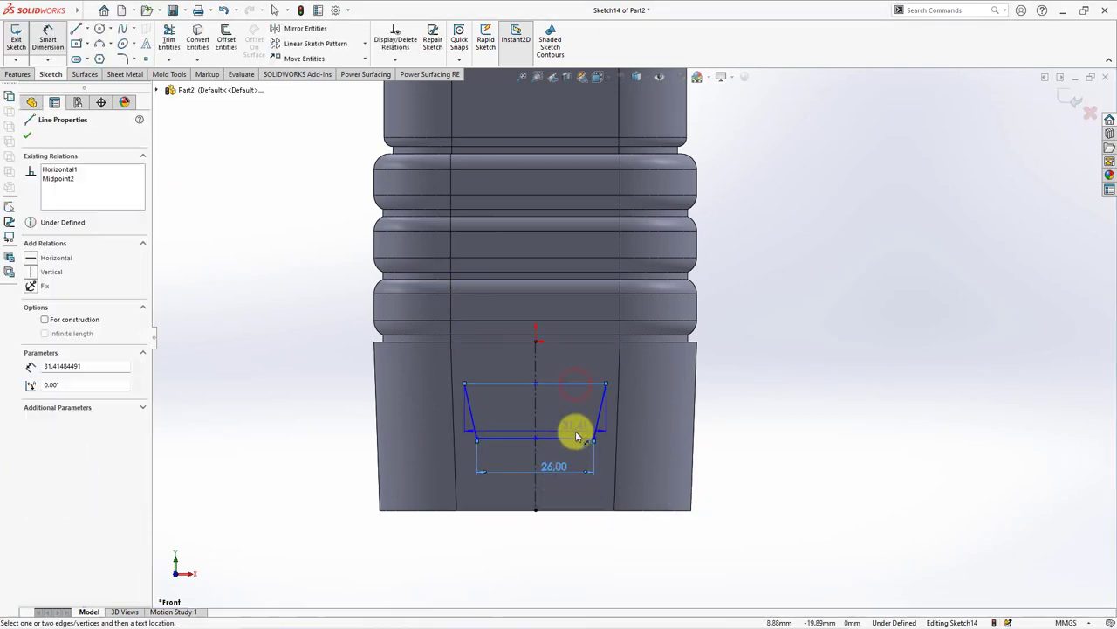
pyautogui.click(572, 437)
pyautogui.click(733, 410)
pyautogui.write('19.5')
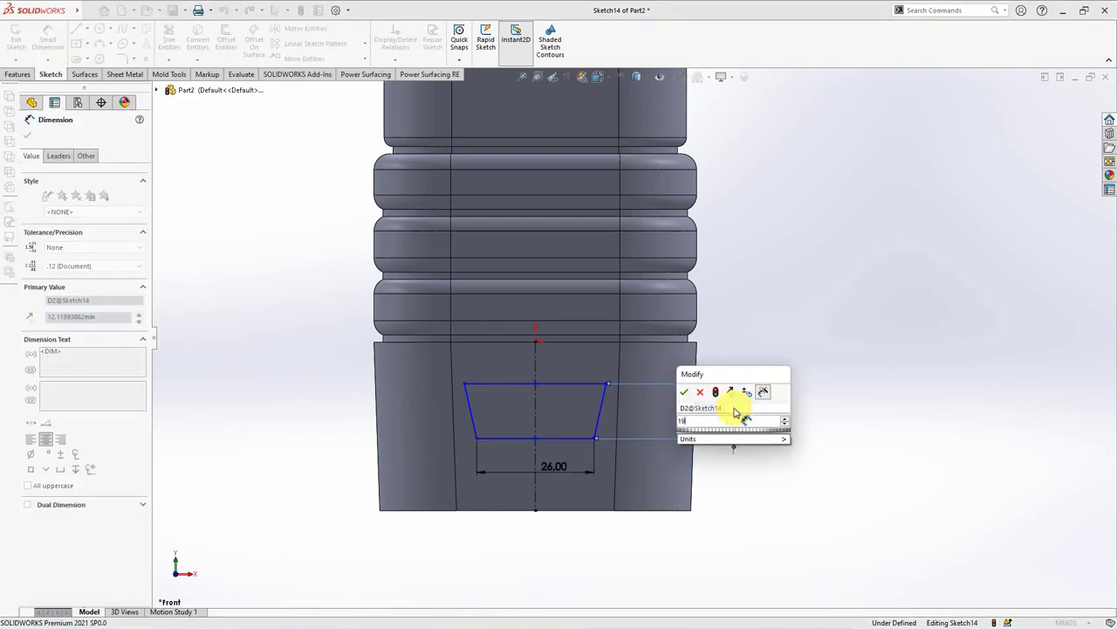
pyautogui.click(682, 393)
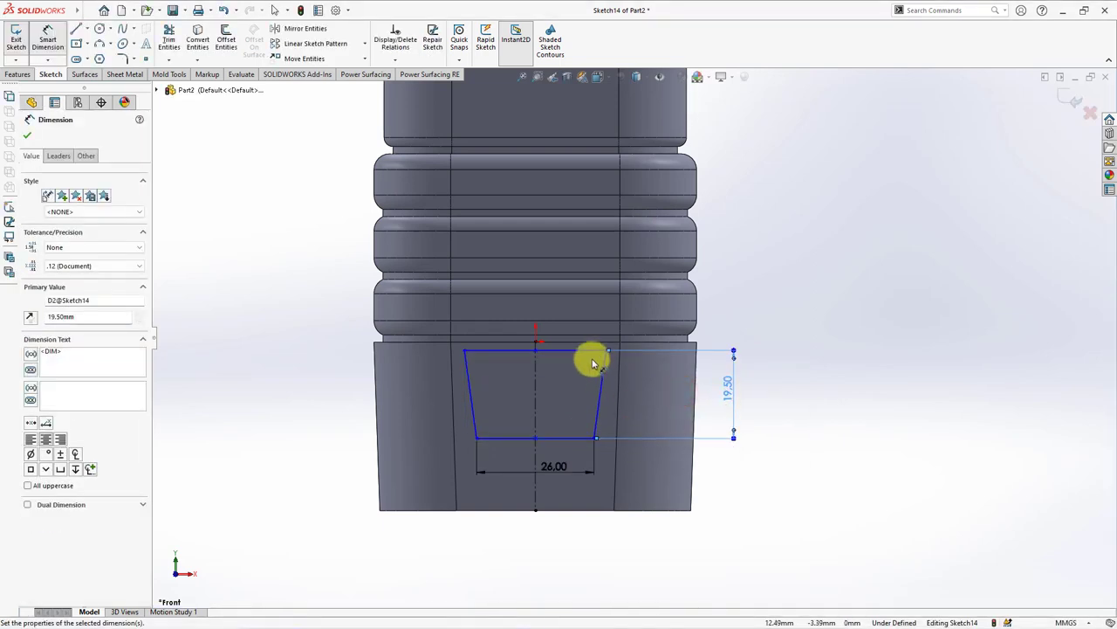
# Add a 6 mm offset from the part's top edge and a 20° side angle.
pyautogui.click(600, 353)
pyautogui.click(622, 341)
pyautogui.click(737, 311)
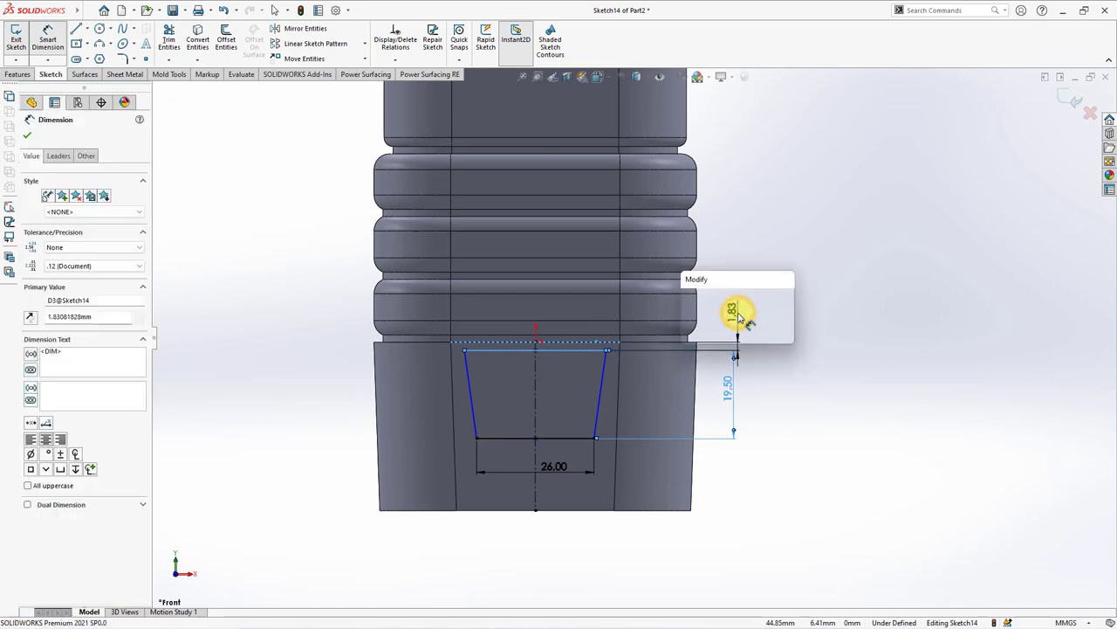
pyautogui.write('6')
pyautogui.press('Return')
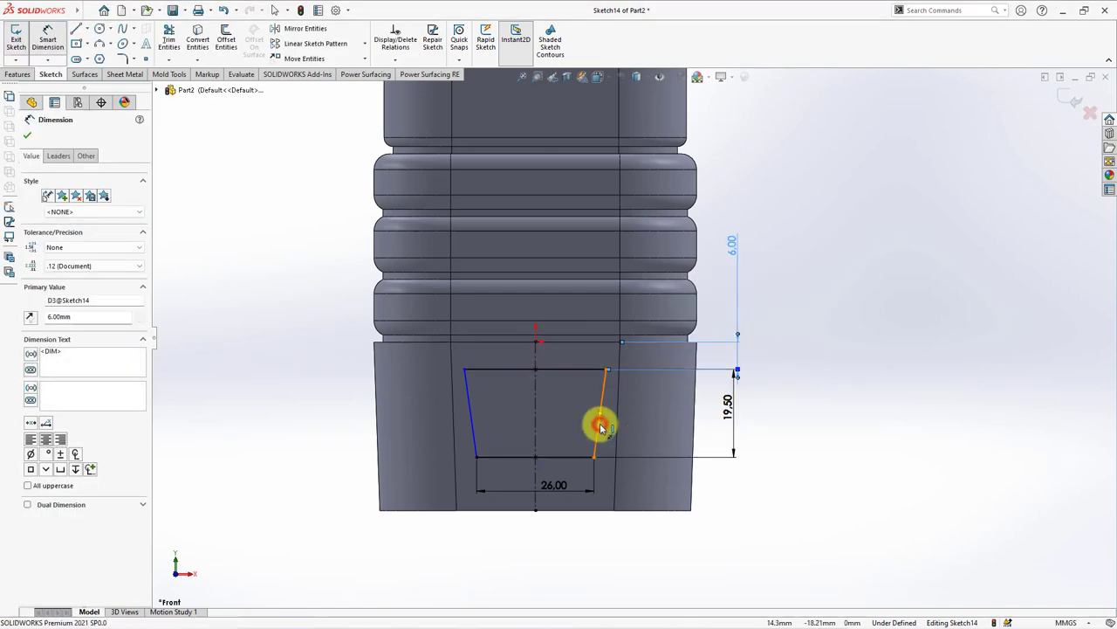
pyautogui.click(601, 426)
pyautogui.click(537, 437)
pyautogui.click(569, 424)
pyautogui.press('Return')
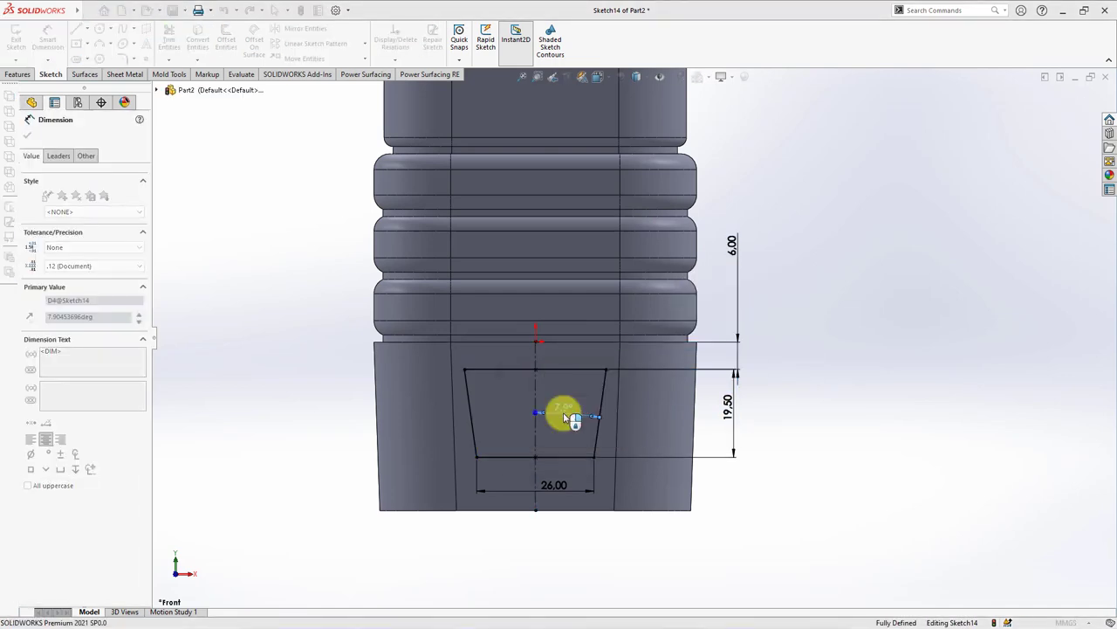
pyautogui.click(28, 138)
# Fillet all four trapezoid corners with R4 sketch fillets.
pyautogui.click(104, 60)
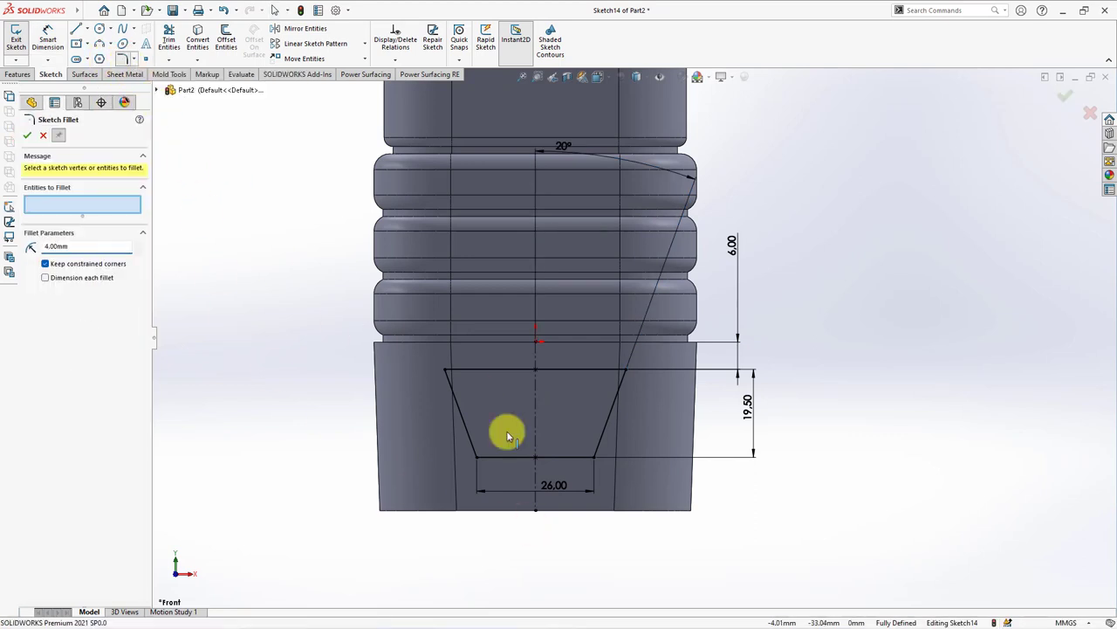
pyautogui.click(450, 372)
pyautogui.click(587, 331)
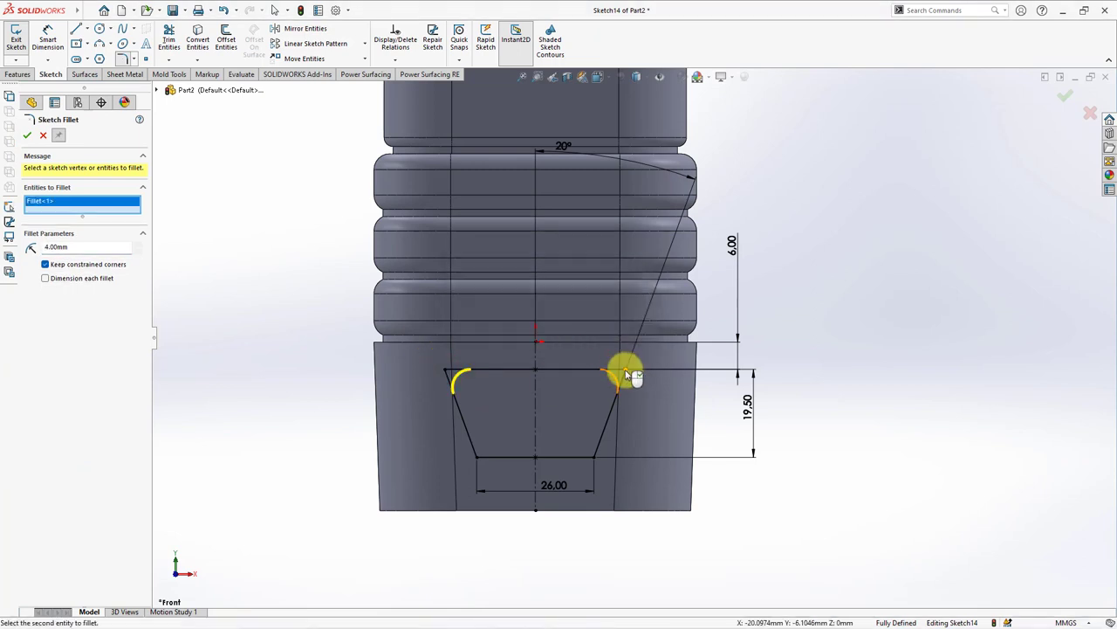
pyautogui.click(622, 372)
pyautogui.click(588, 332)
pyautogui.click(597, 458)
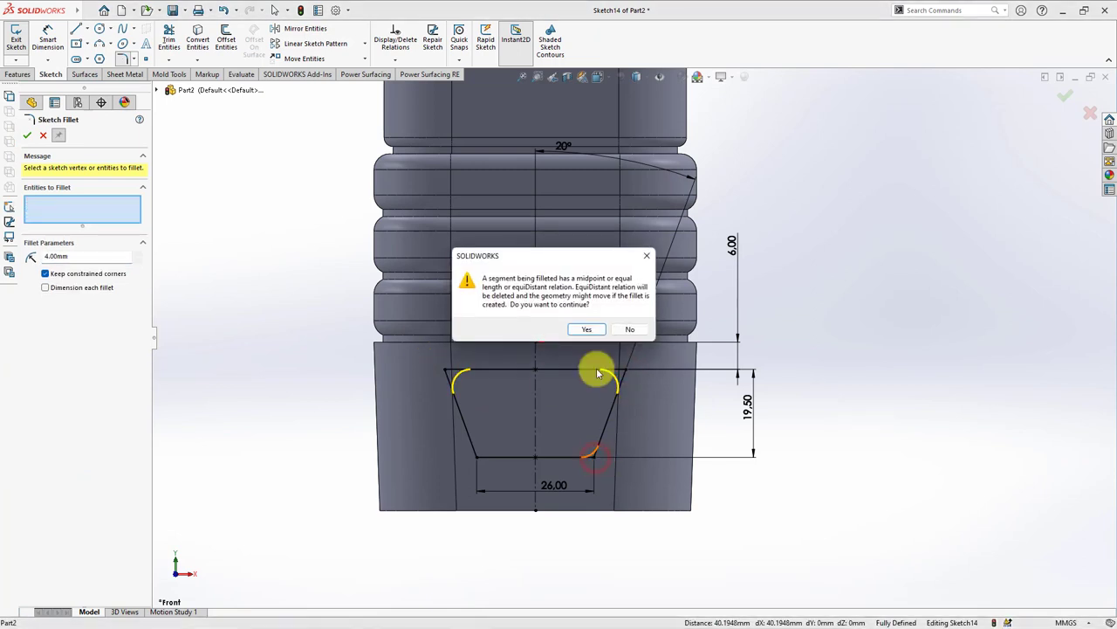
pyautogui.click(585, 329)
pyautogui.click(476, 456)
pyautogui.click(579, 333)
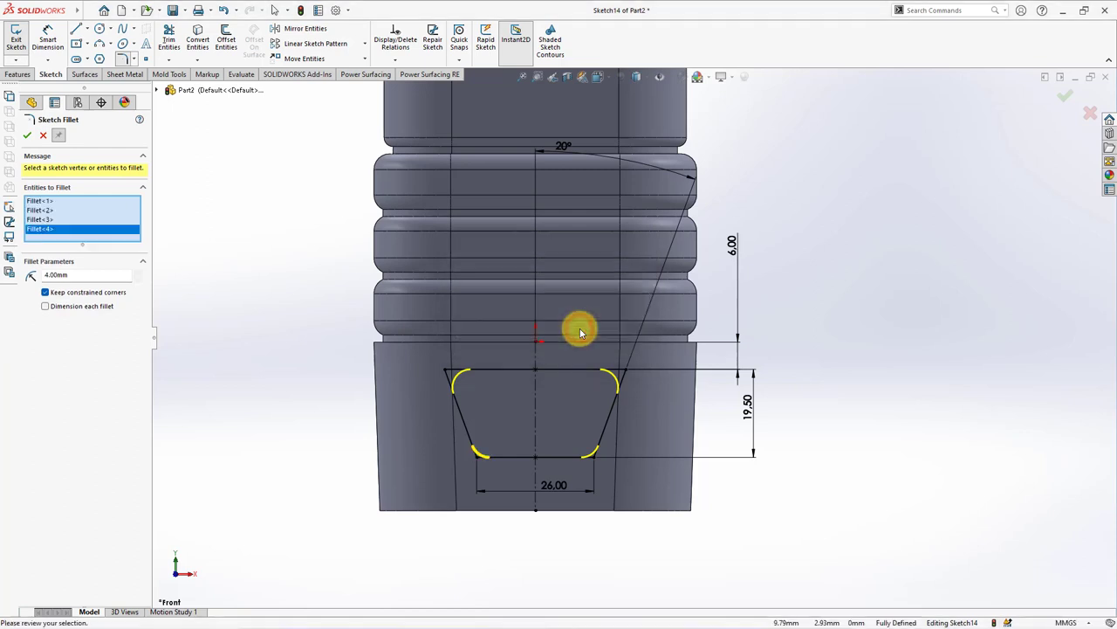
pyautogui.click(27, 135)
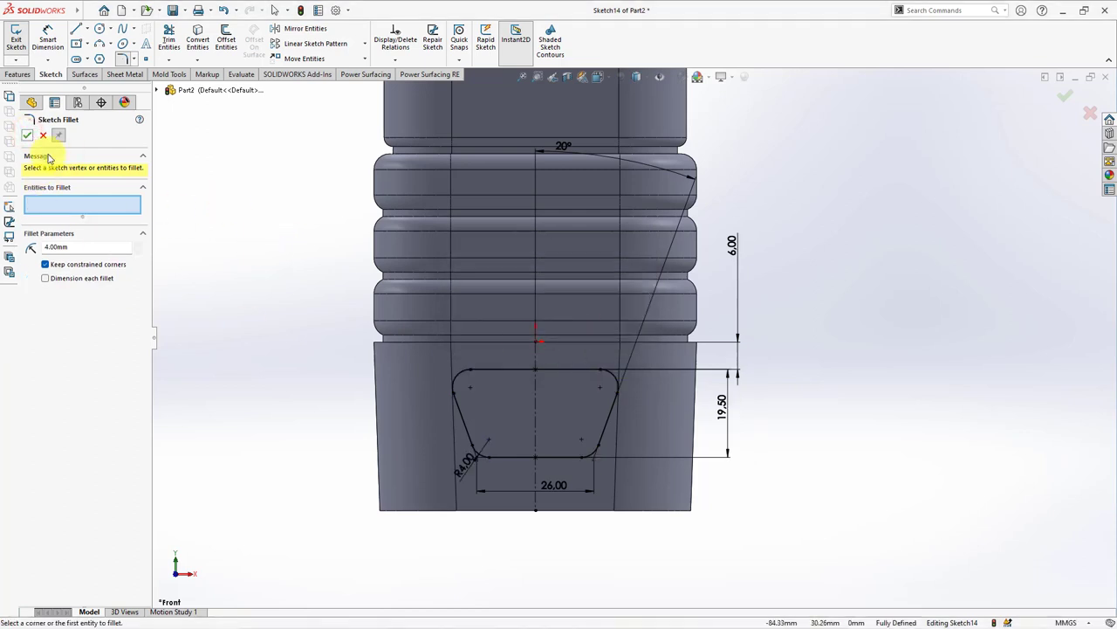
# Extrude-cut the rounded trapezoid 2.00 mm deep, starting from the bottle's front face.
pyautogui.click(27, 135)
pyautogui.moveTo(281, 204); pyautogui.dragTo(242, 227, button='middle')
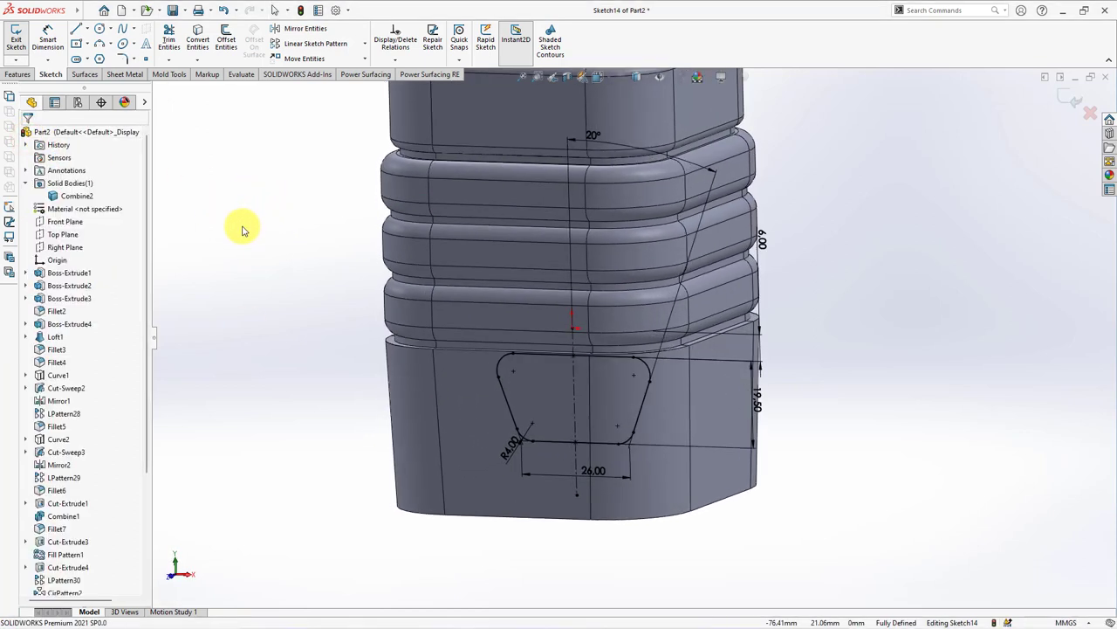
pyautogui.click(17, 75)
pyautogui.click(170, 41)
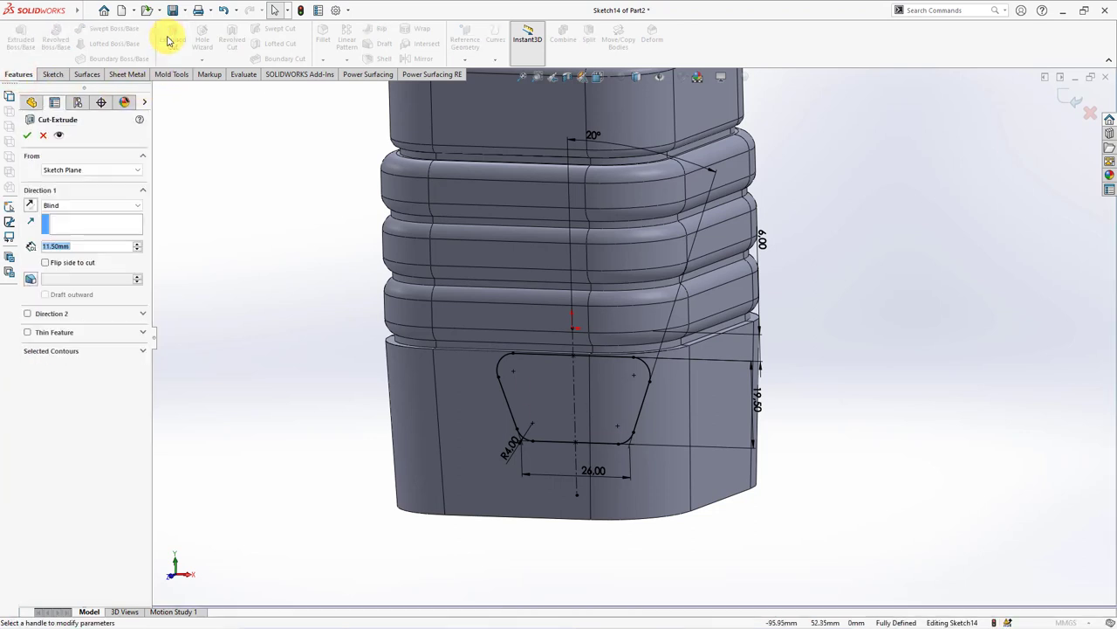
pyautogui.click(84, 171)
pyautogui.click(71, 186)
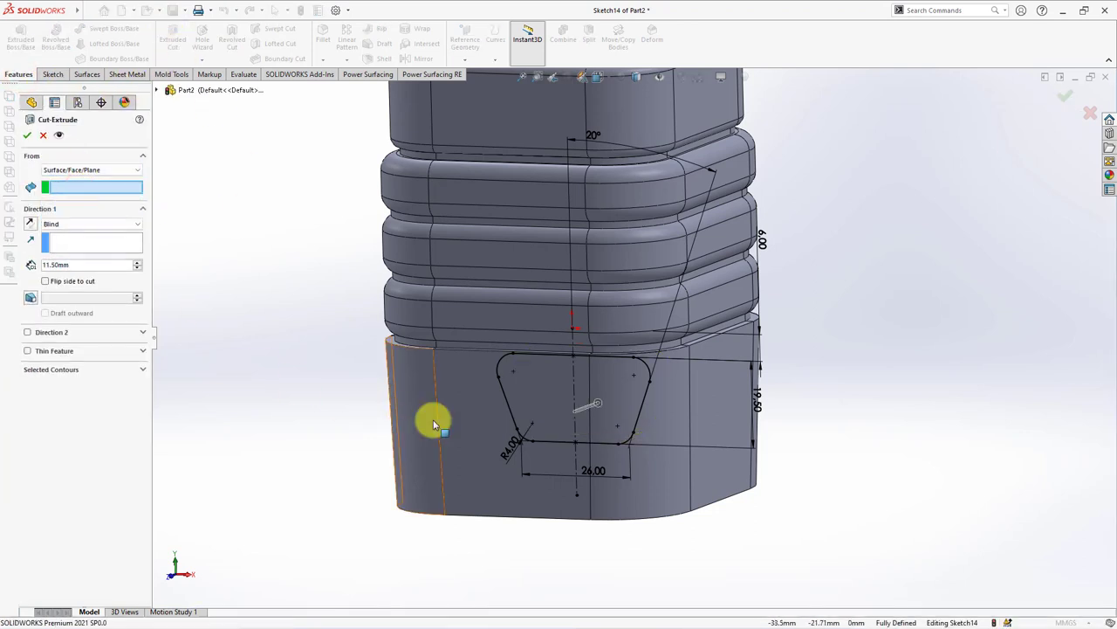
pyautogui.click(474, 425)
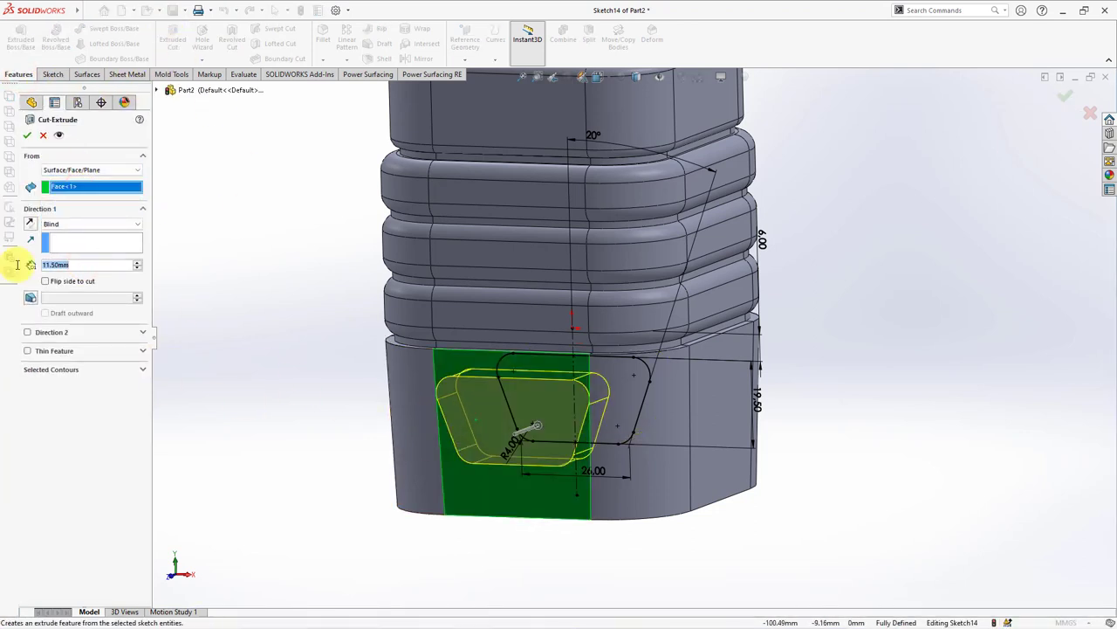
pyautogui.write('2')
pyautogui.press('Return')
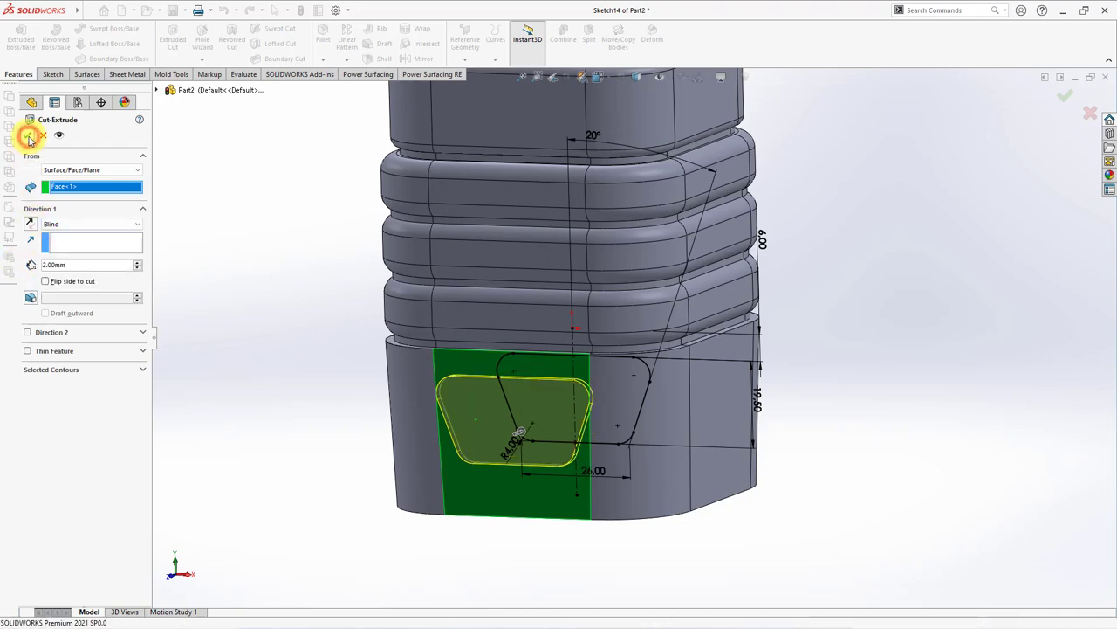
pyautogui.click(29, 138)
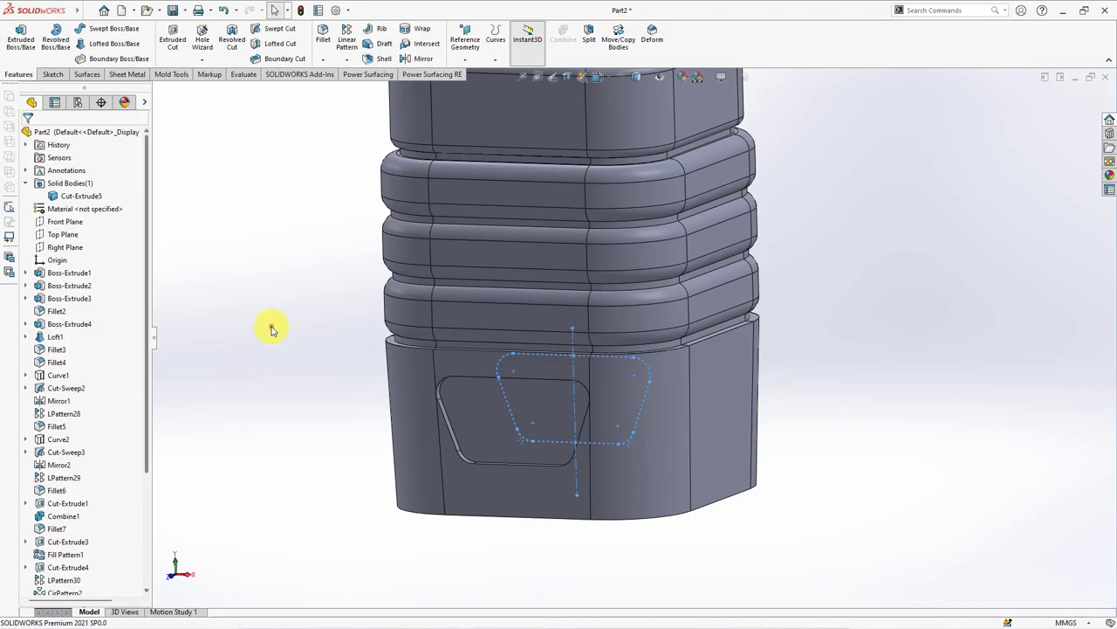
pyautogui.click(66, 221)
# Sketch a 1.2 mm inward offset of the recess face outline on the Front Plane.
pyautogui.click(77, 211)
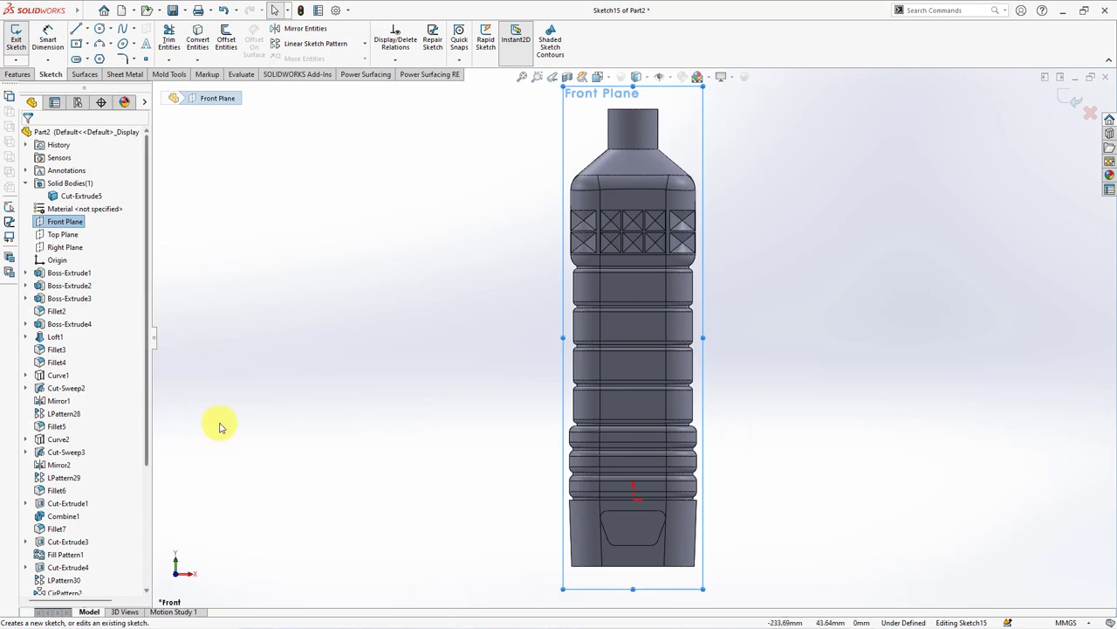
pyautogui.click(227, 44)
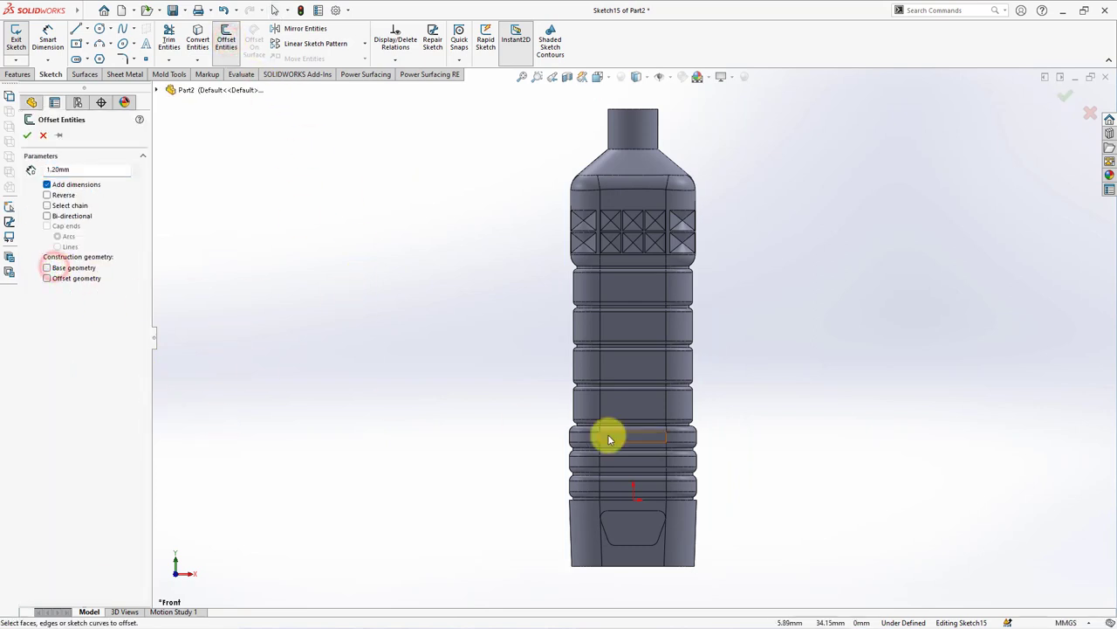
pyautogui.scroll(-3, 621, 516)
pyautogui.click(603, 478)
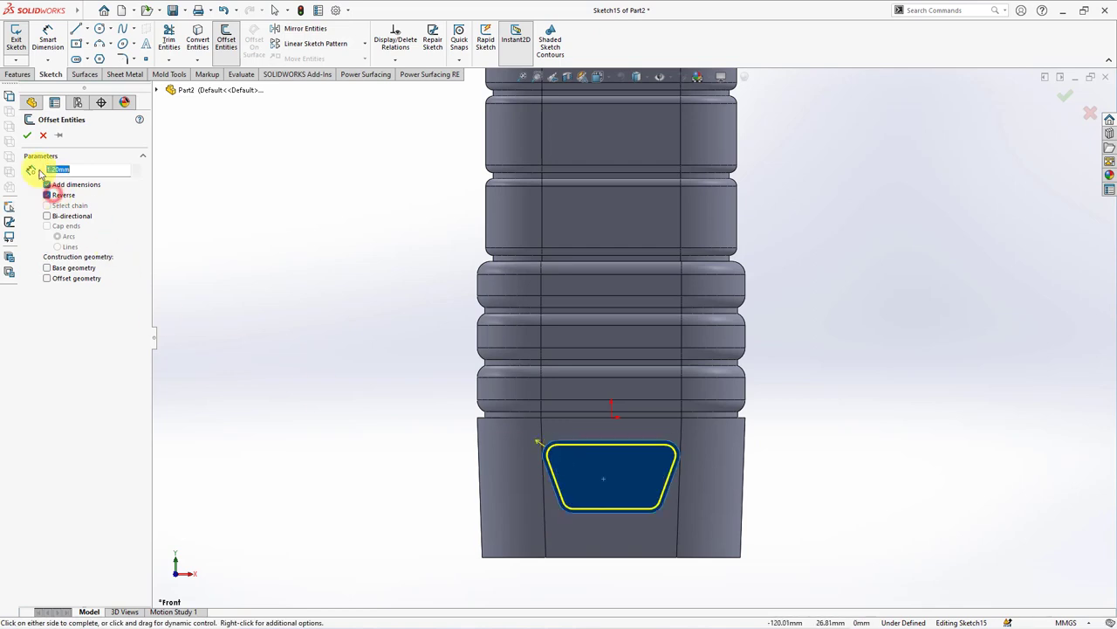
pyautogui.click(27, 135)
# Extrude the offset outline 2.00 mm from the recess floor as a raised panel.
pyautogui.moveTo(427, 329); pyautogui.dragTo(290, 319, button='middle')
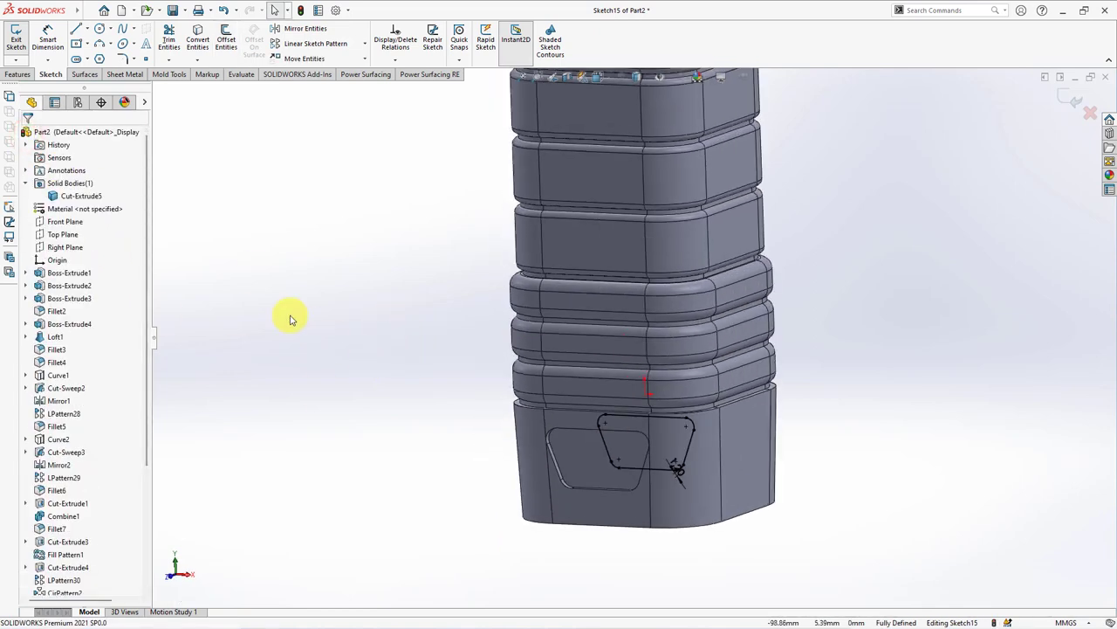
pyautogui.click(21, 75)
pyautogui.click(20, 37)
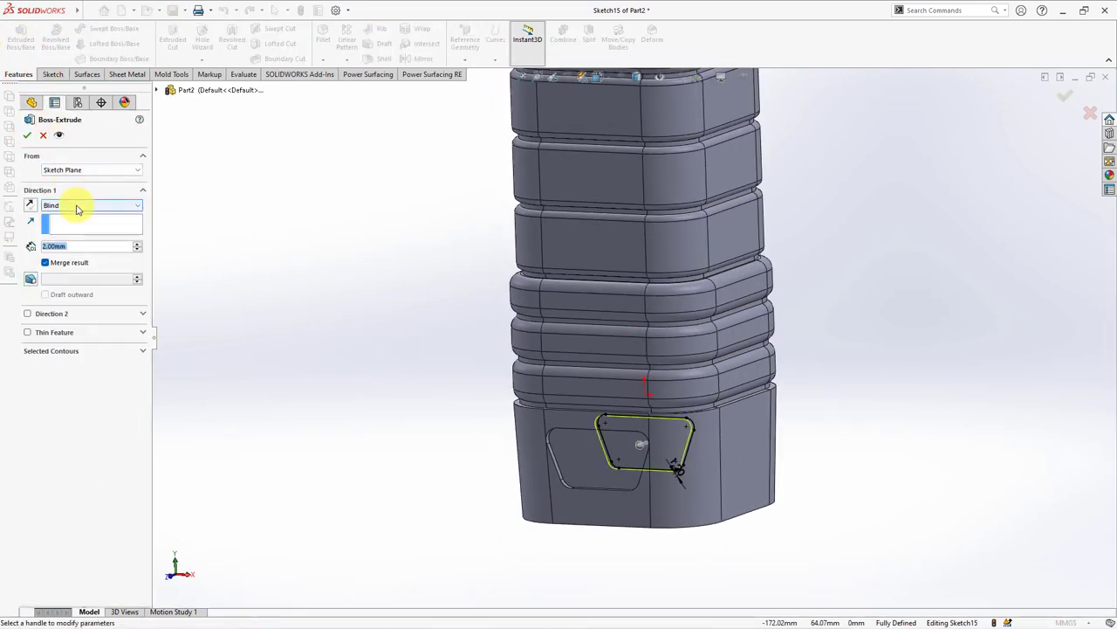
pyautogui.click(82, 171)
pyautogui.click(77, 188)
pyautogui.click(571, 451)
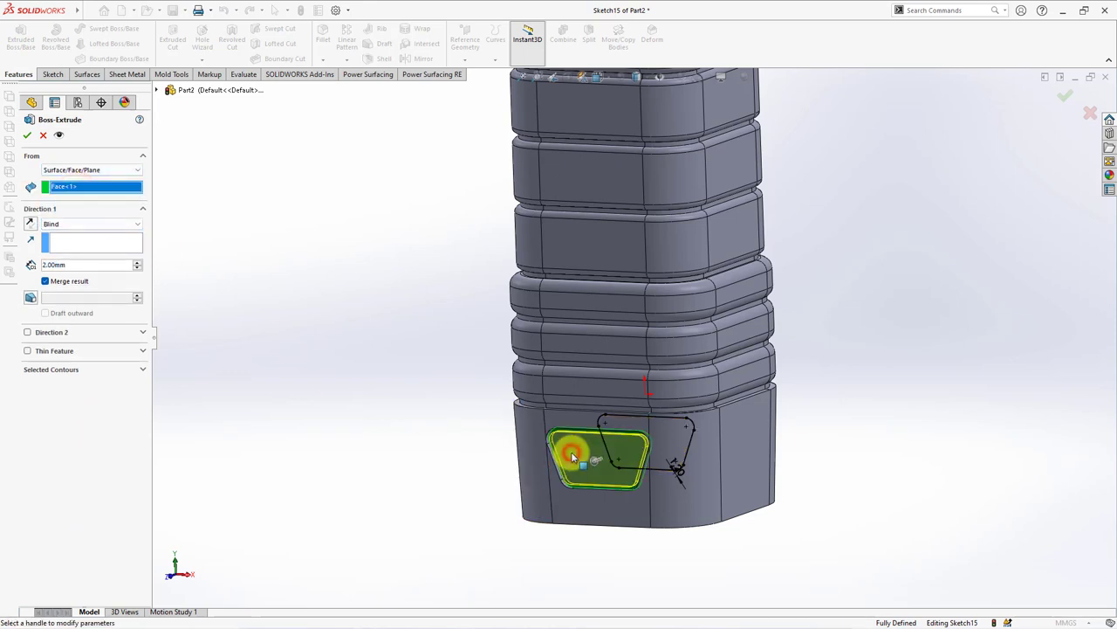
pyautogui.click(443, 456)
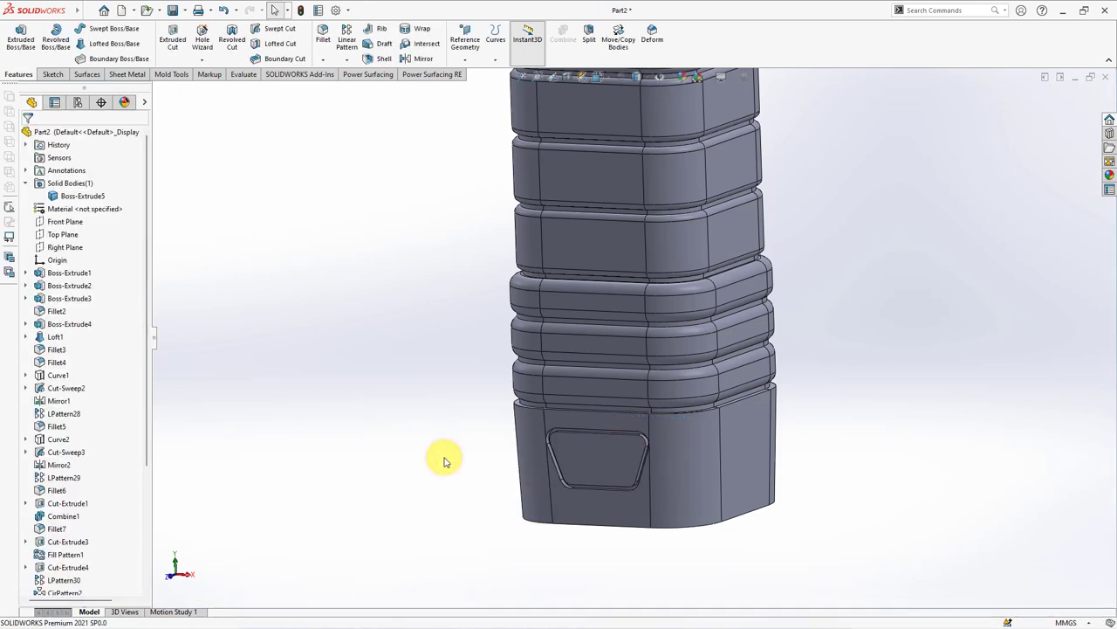
# Start a draft using the raised panel's top face as the neutral plane.
pyautogui.click(379, 45)
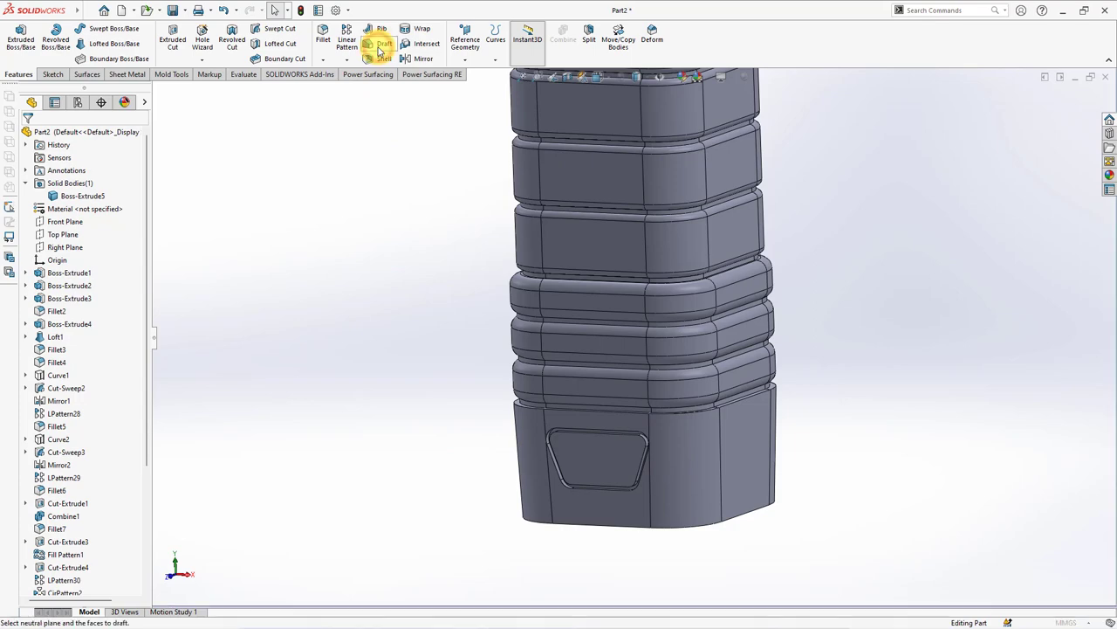
pyautogui.scroll(-3, 612, 471)
pyautogui.scroll(-1, 613, 459)
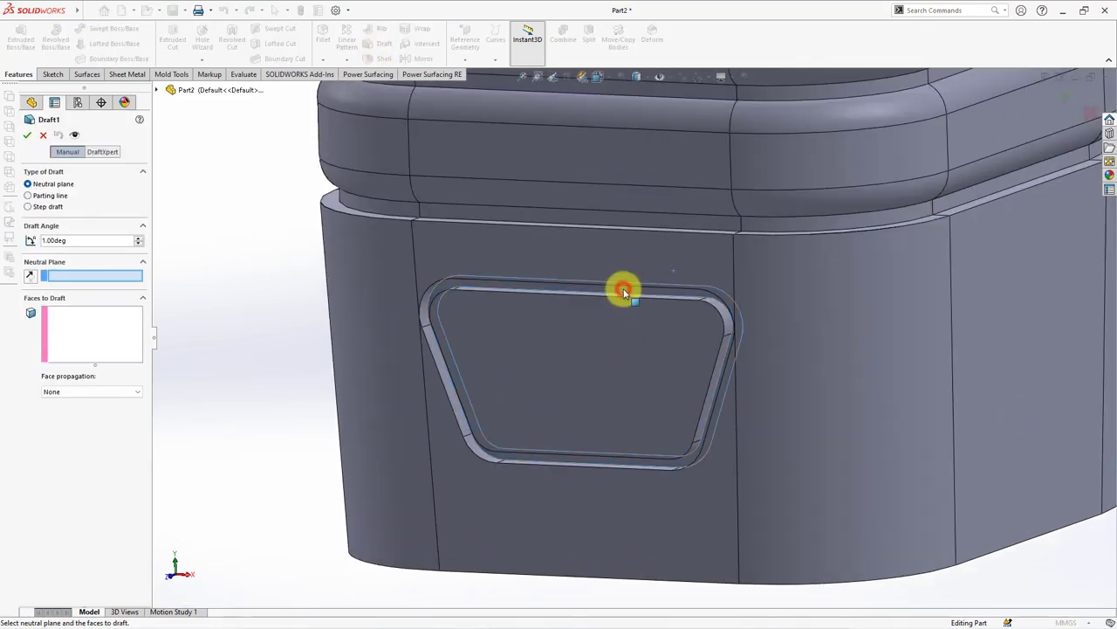
pyautogui.click(623, 292)
pyautogui.scroll(-1, 601, 298)
pyautogui.scroll(-1, 601, 299)
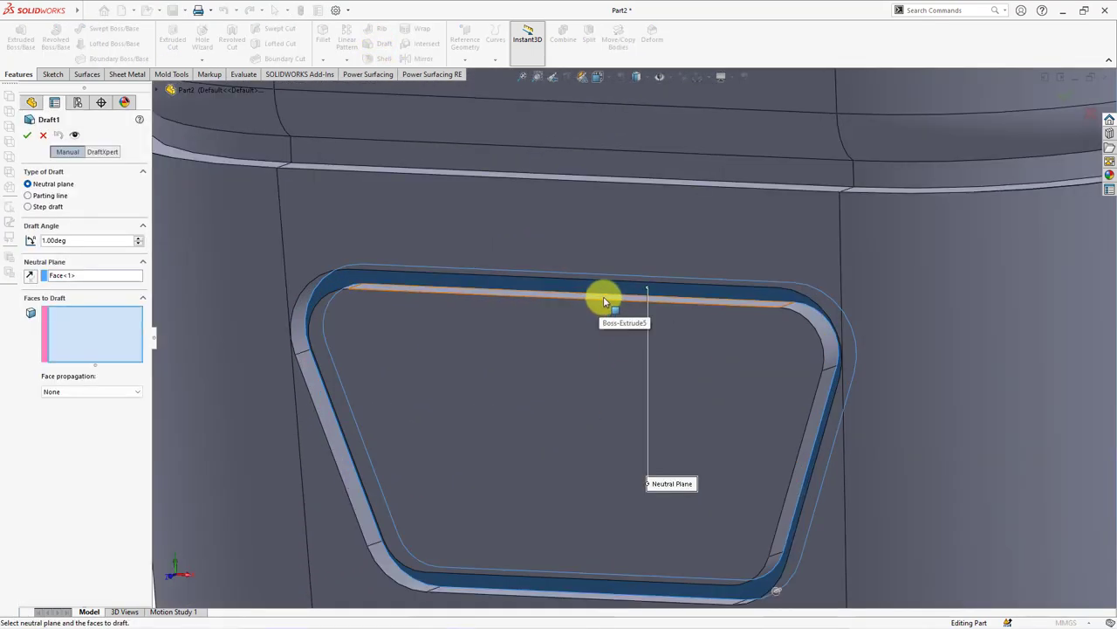
# Add all tangent groove walls as draft faces and apply a 46° draft.
pyautogui.rightClick(604, 296)
pyautogui.click(638, 407)
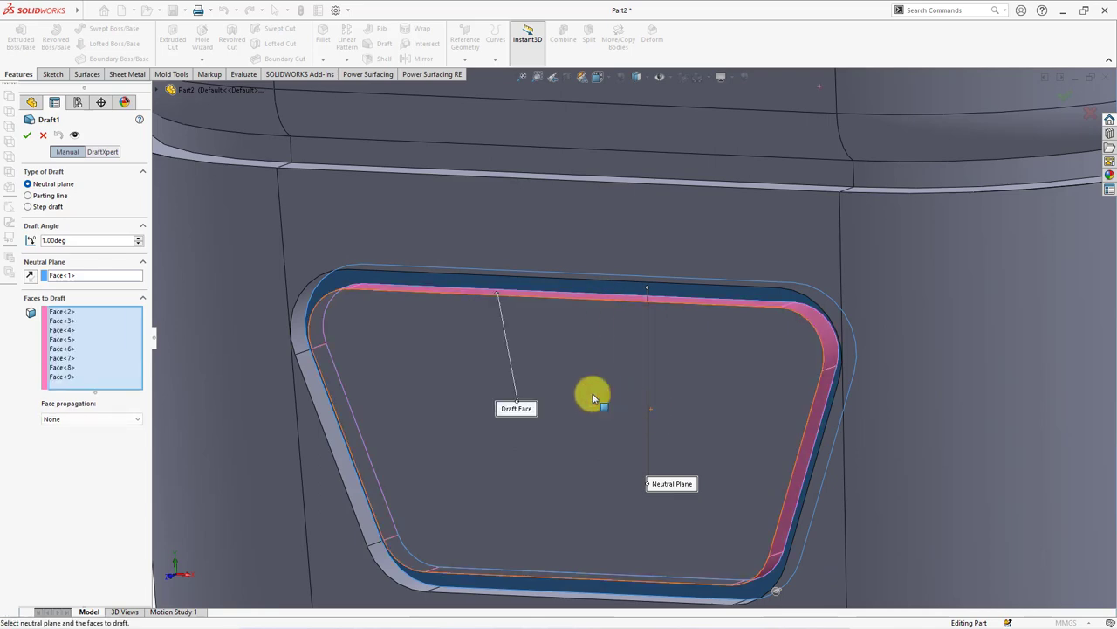
pyautogui.moveTo(592, 399); pyautogui.dragTo(569, 289, button='middle')
pyautogui.rightClick(569, 289)
pyautogui.click(599, 402)
pyautogui.moveTo(599, 401); pyautogui.dragTo(545, 374, button='middle')
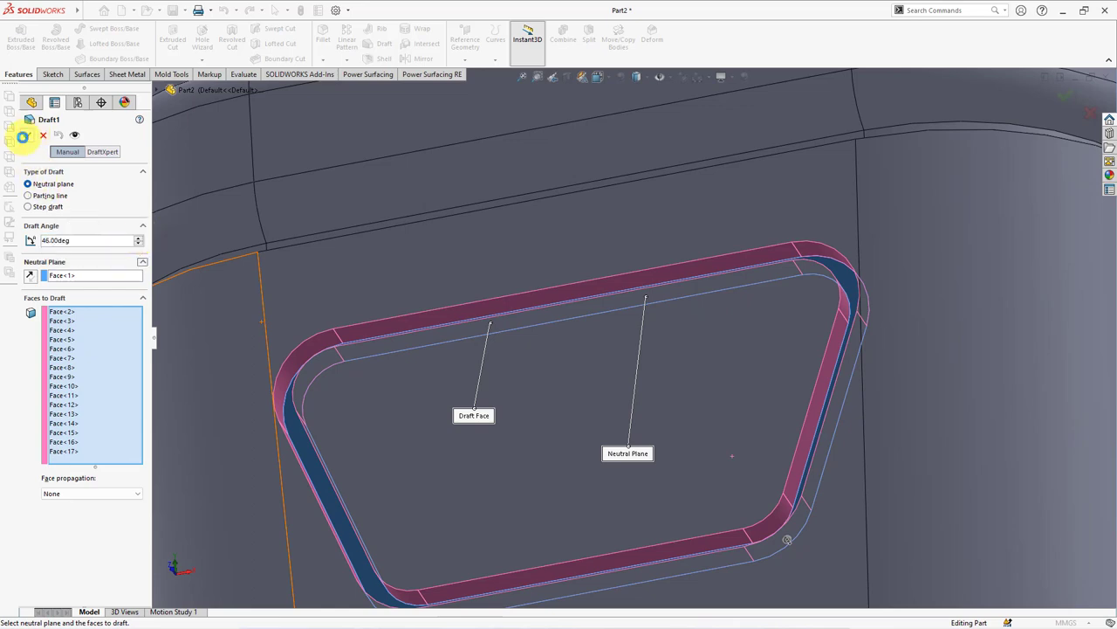
pyautogui.click(26, 135)
pyautogui.moveTo(481, 364)
pyautogui.mouseDown(button='middle')
pyautogui.moveTo(537, 416)
pyautogui.moveTo(399, 428)
pyautogui.moveTo(370, 398)
pyautogui.mouseUp(button='middle')
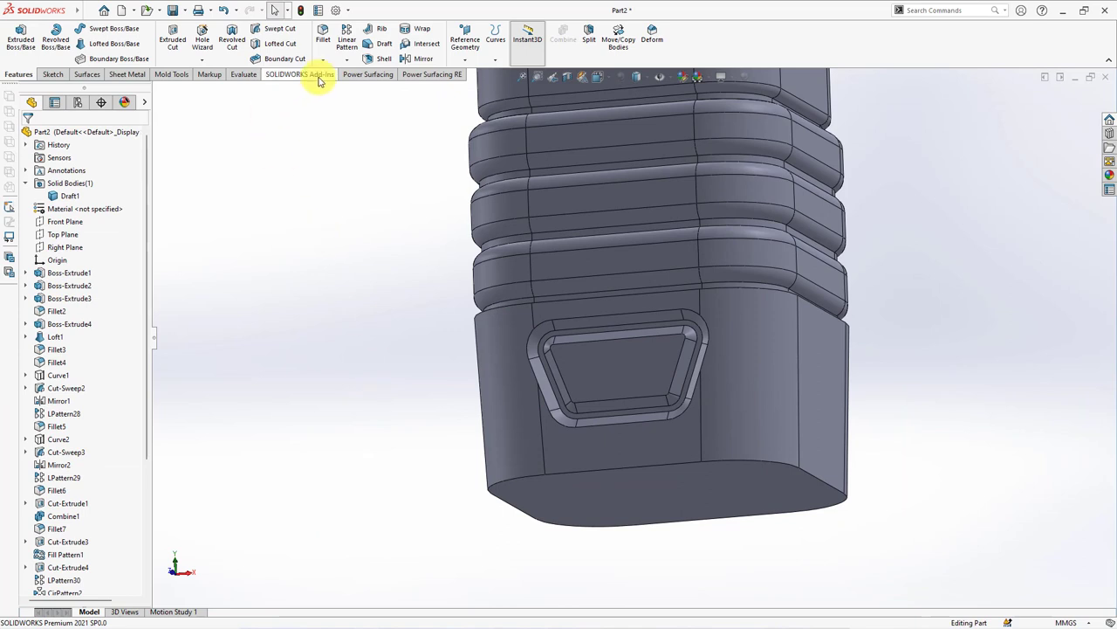
# Fillet the bottle's bottom face with a 10 mm radius.
pyautogui.click(320, 42)
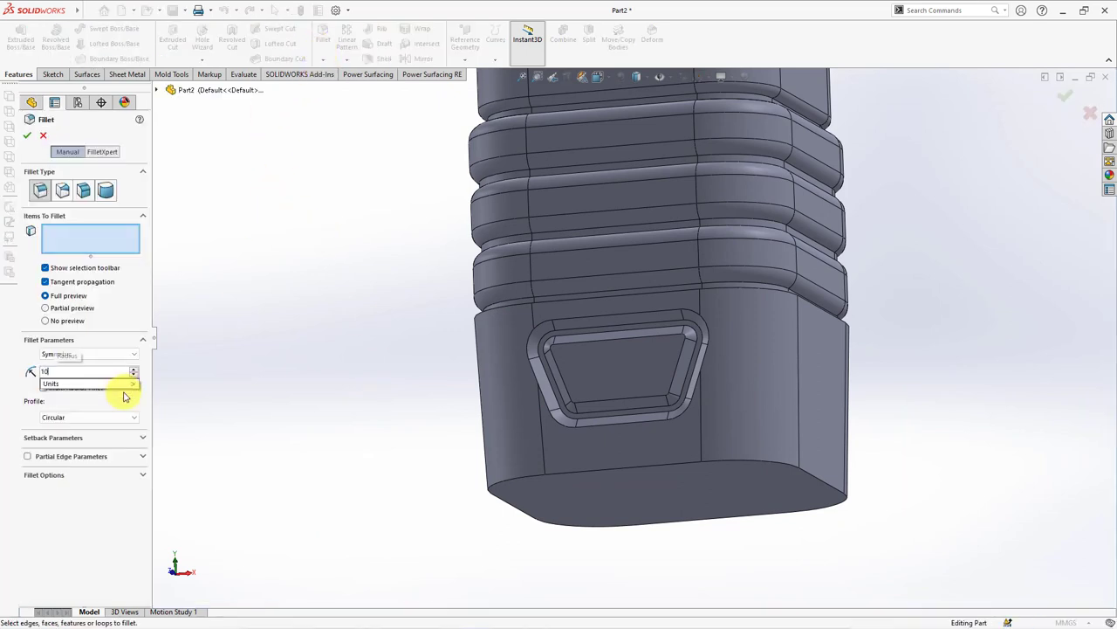
pyautogui.click(599, 499)
pyautogui.rightClick(602, 499)
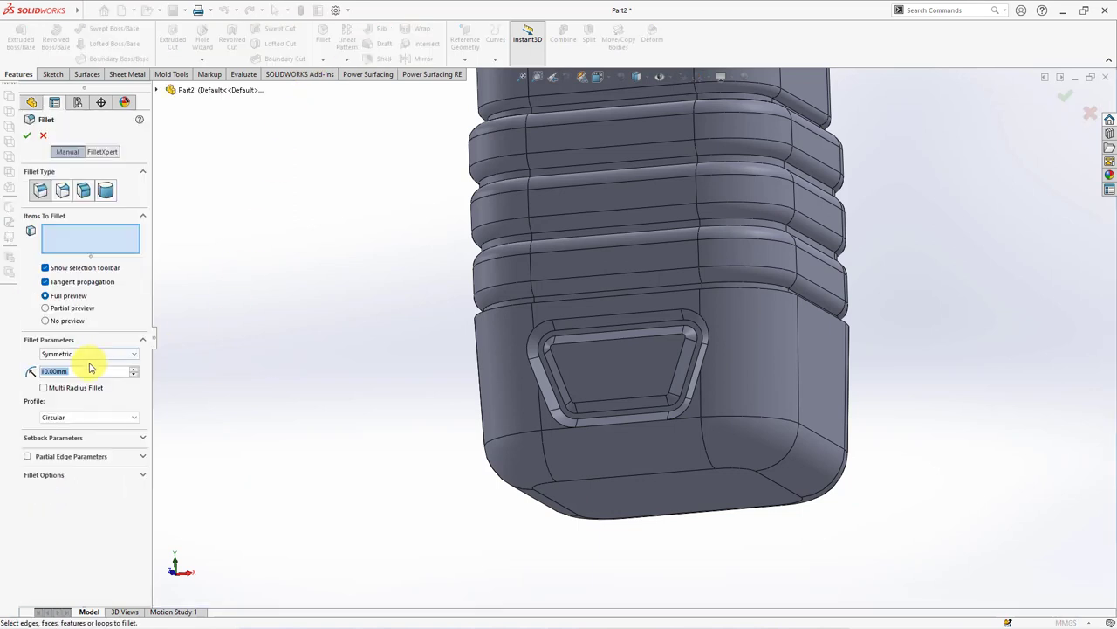
# Fillet the recess panel face and its outer edge at 2.5 mm.
pyautogui.click(85, 371)
pyautogui.write('2.5')
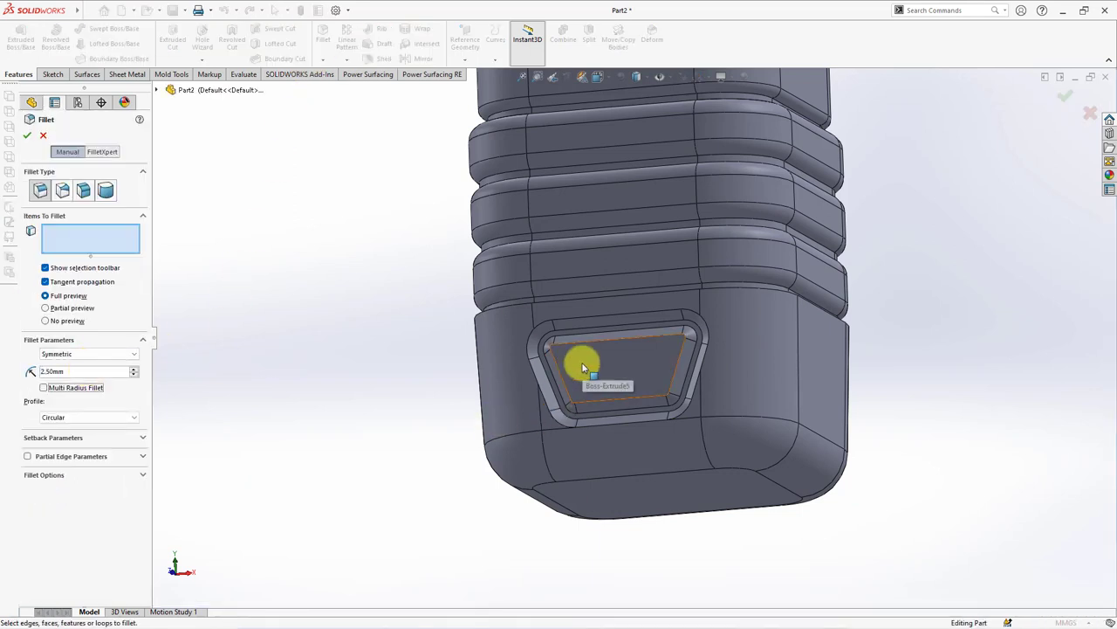
pyautogui.click(584, 367)
pyautogui.click(577, 318)
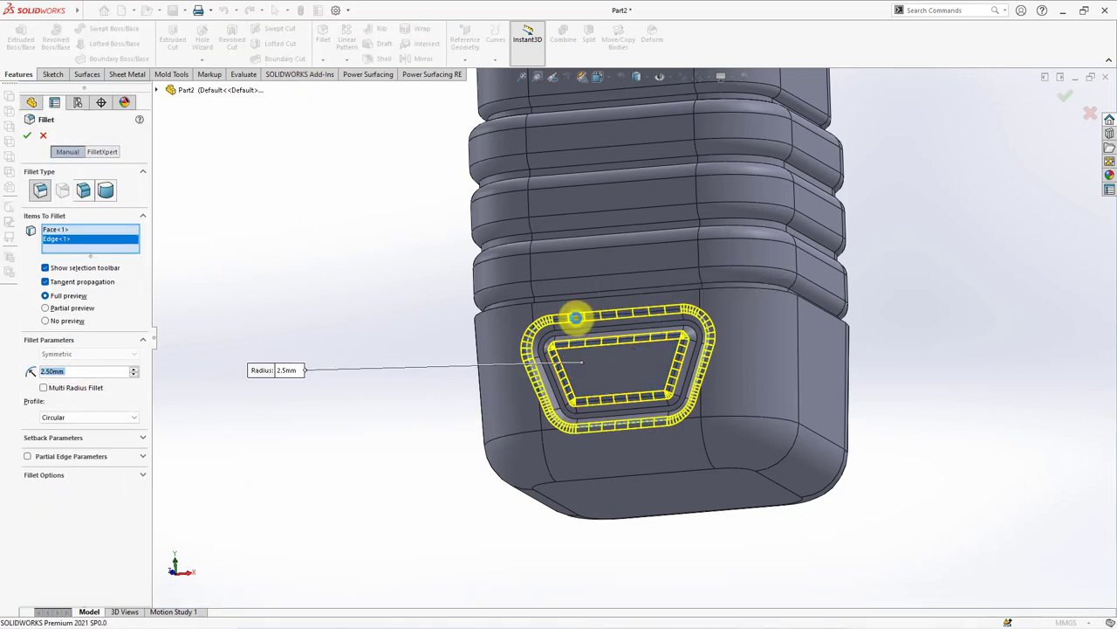
pyautogui.rightClick(576, 318)
pyautogui.press('Escape')
# Round the edge loop above the recess with a 3.5 mm fillet.
pyautogui.press('Return')
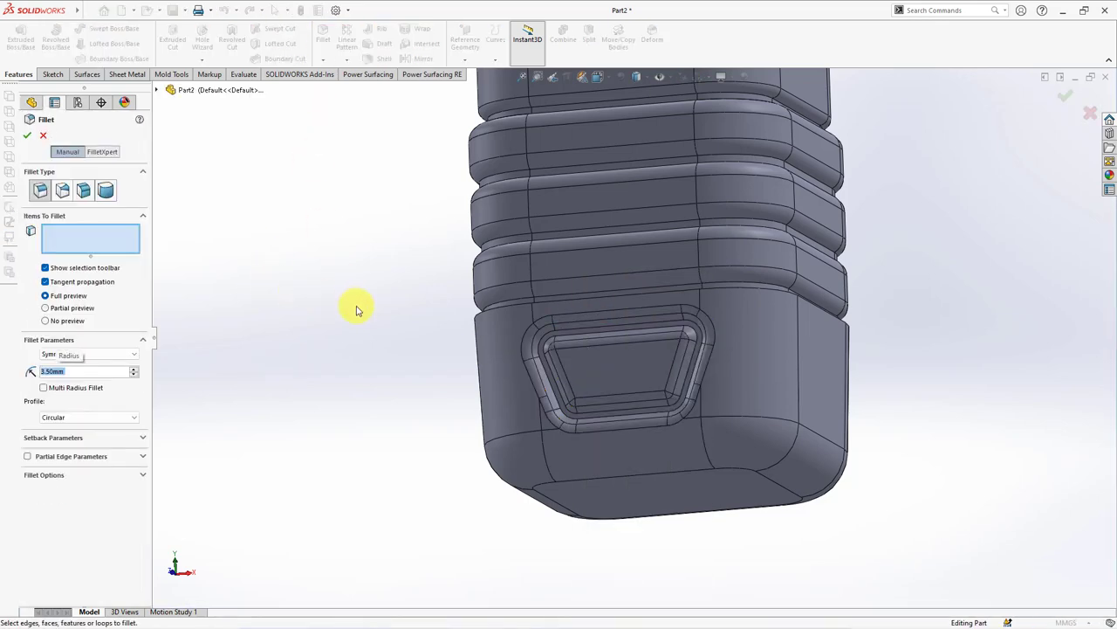
pyautogui.moveTo(356, 310)
pyautogui.mouseDown(button='middle')
pyautogui.moveTo(429, 419)
pyautogui.moveTo(569, 343)
pyautogui.mouseUp(button='middle')
pyautogui.click(569, 343)
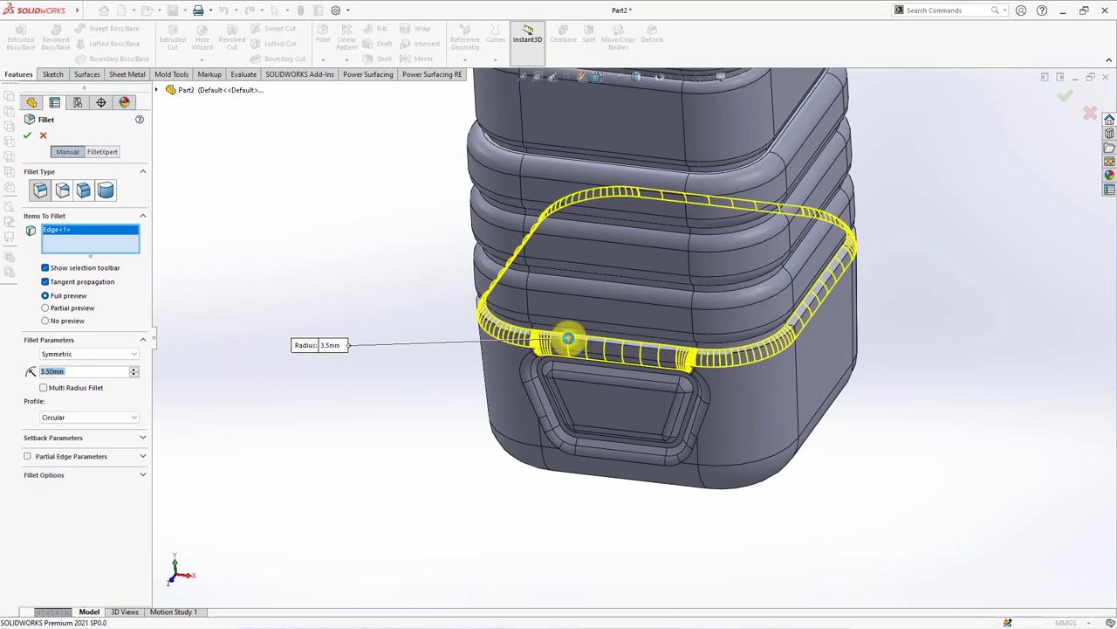
pyautogui.press('Return')
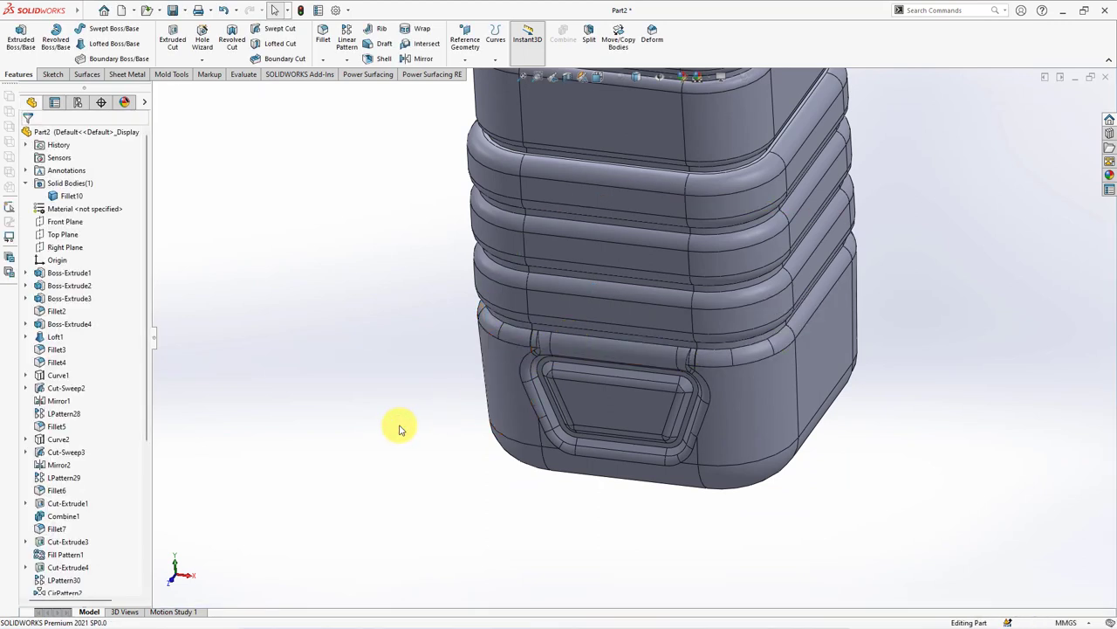
pyautogui.click(457, 58)
# Create Plane1 parallel to the Top Plane through the fillet vertex above the recess.
pyautogui.click(472, 77)
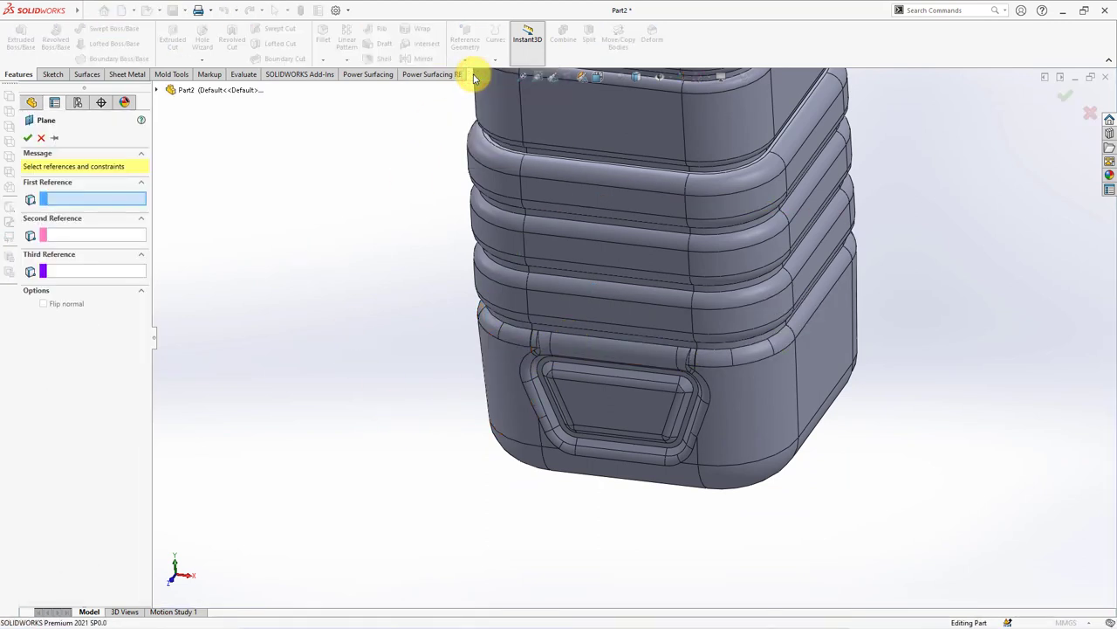
pyautogui.click(156, 90)
pyautogui.click(216, 192)
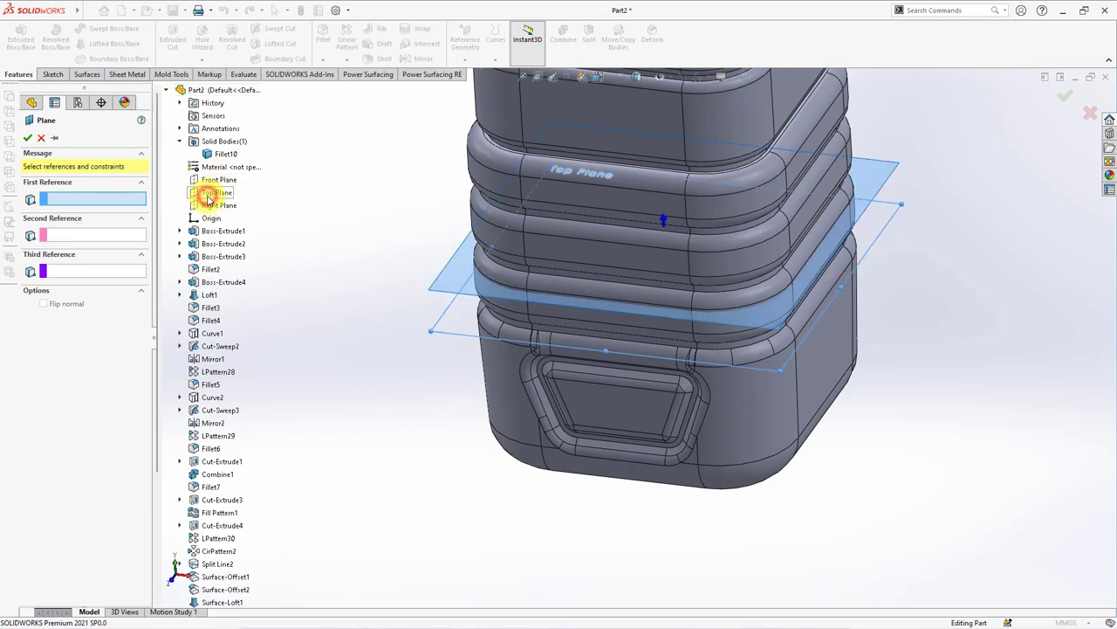
pyautogui.scroll(-3, 740, 373)
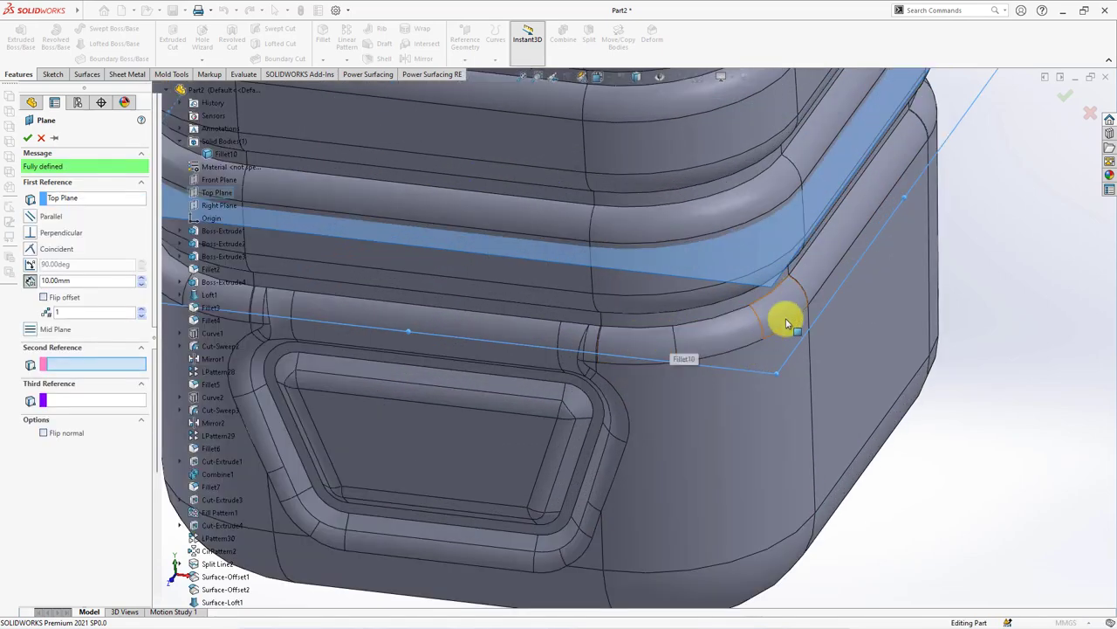
pyautogui.click(790, 279)
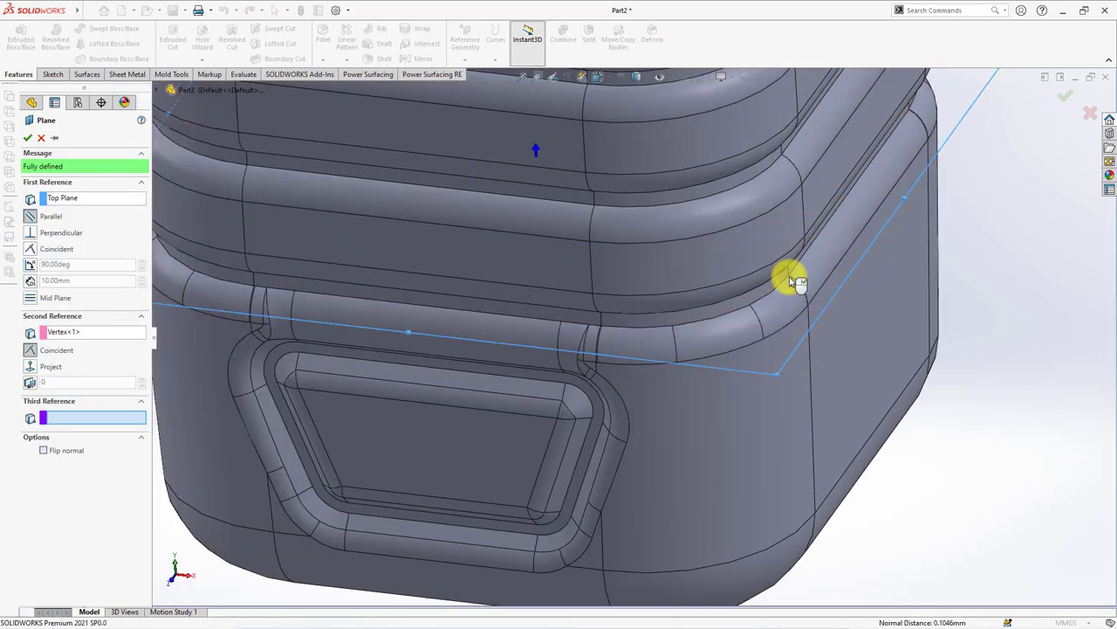
pyautogui.press('Return')
pyautogui.scroll(3, 904, 251)
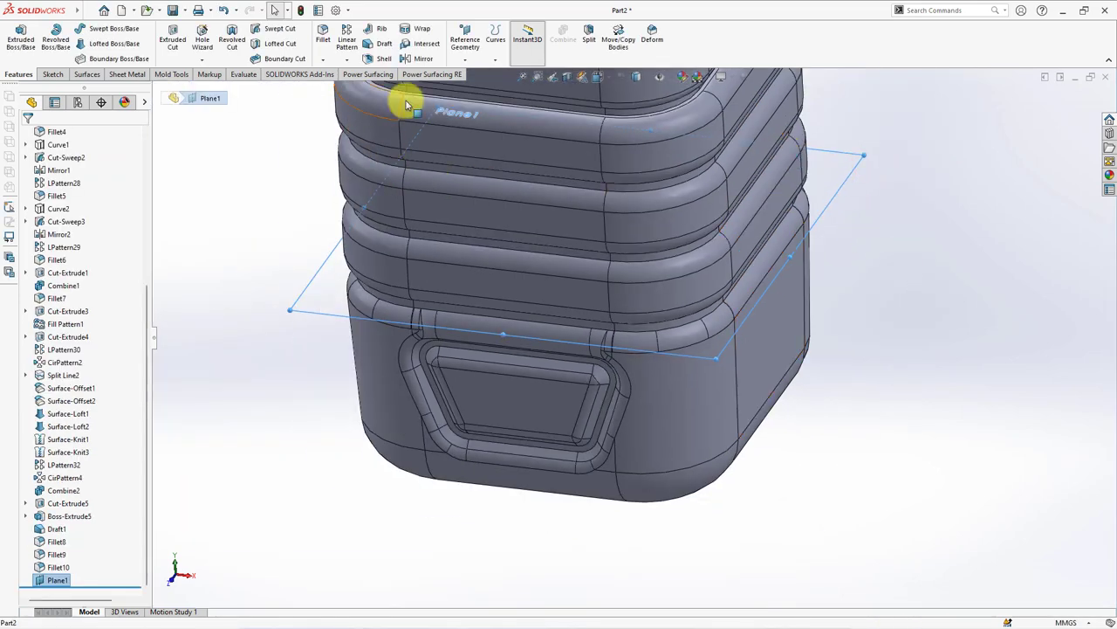
# Split the part at Plane1 into two bodies and hide the upper body.
pyautogui.click(588, 38)
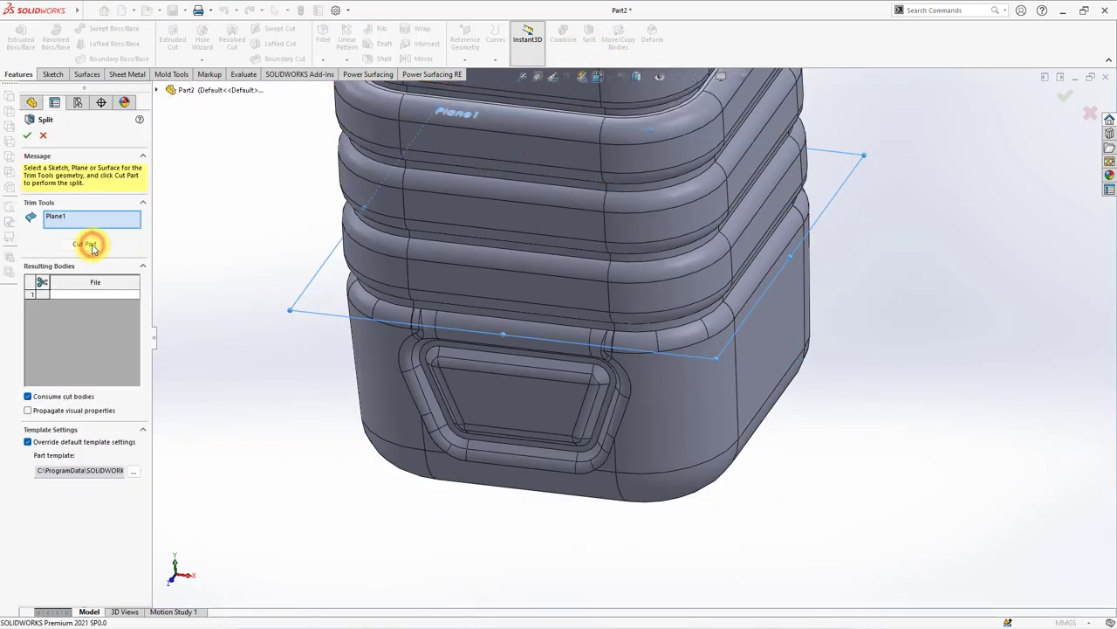
pyautogui.click(85, 244)
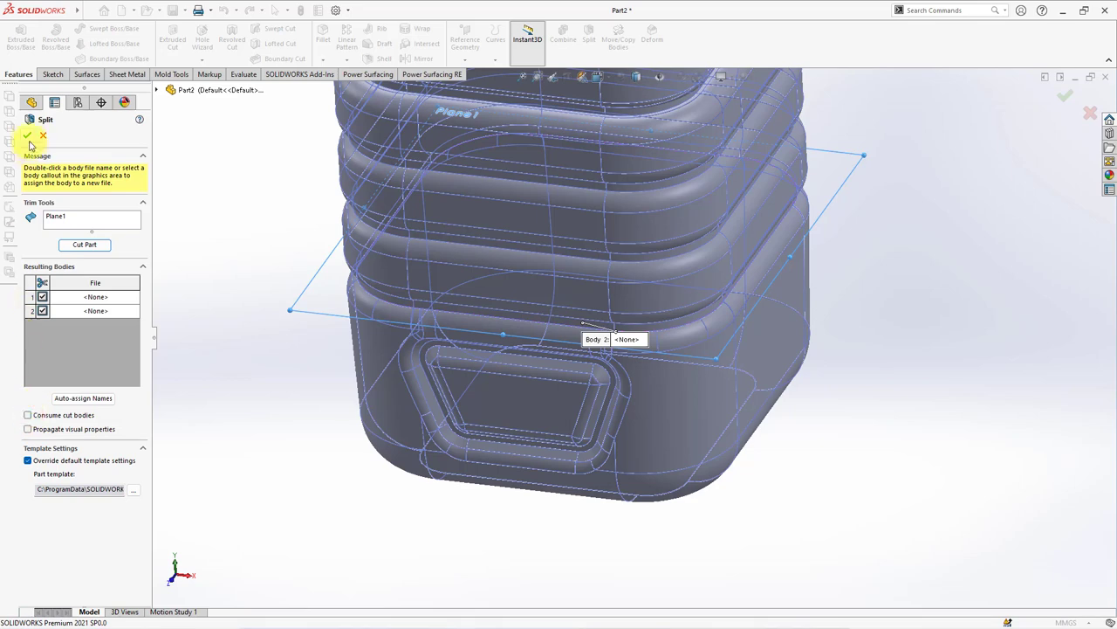
pyautogui.click(666, 291)
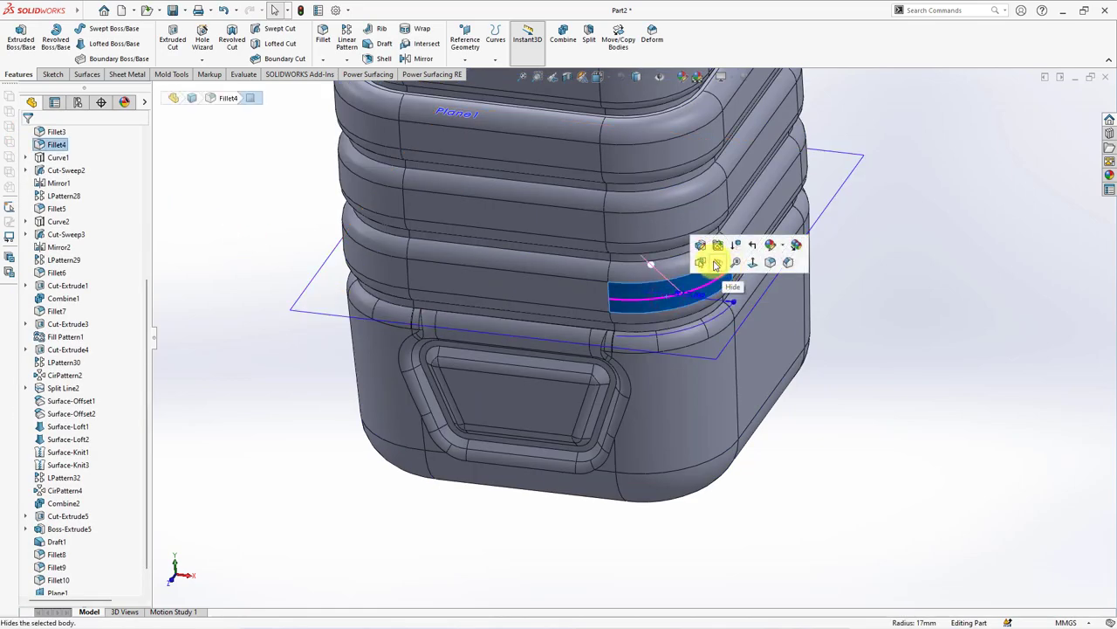
pyautogui.click(714, 258)
# On the lower body's top face, sketch two lines forming a V that meets at the origin.
pyautogui.click(582, 256)
pyautogui.click(636, 224)
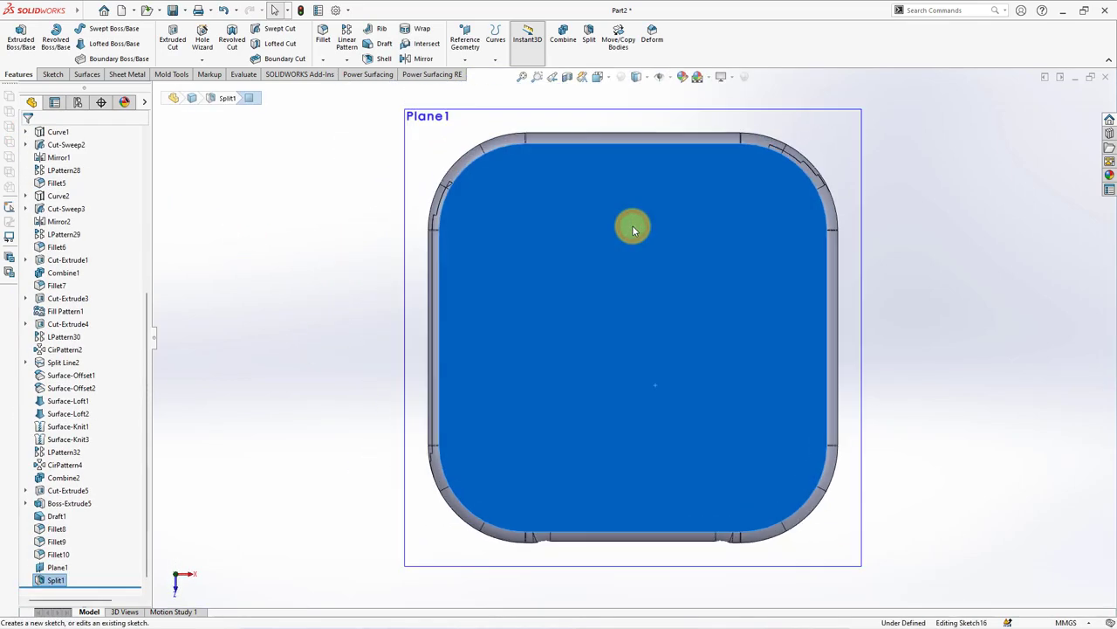
pyautogui.click(76, 31)
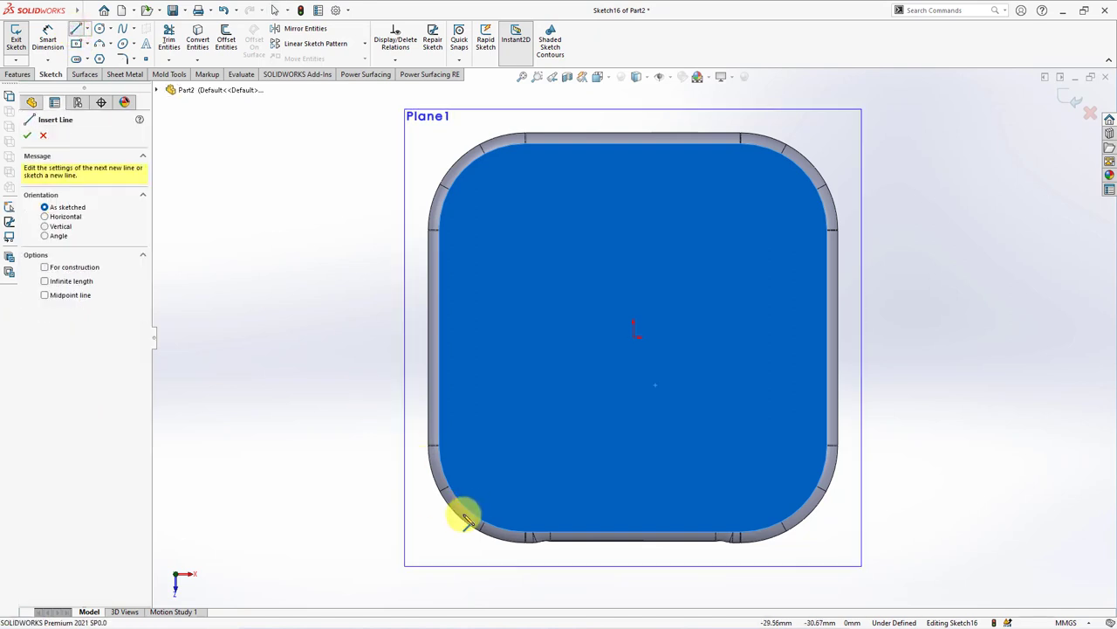
pyautogui.click(444, 524)
pyautogui.click(633, 338)
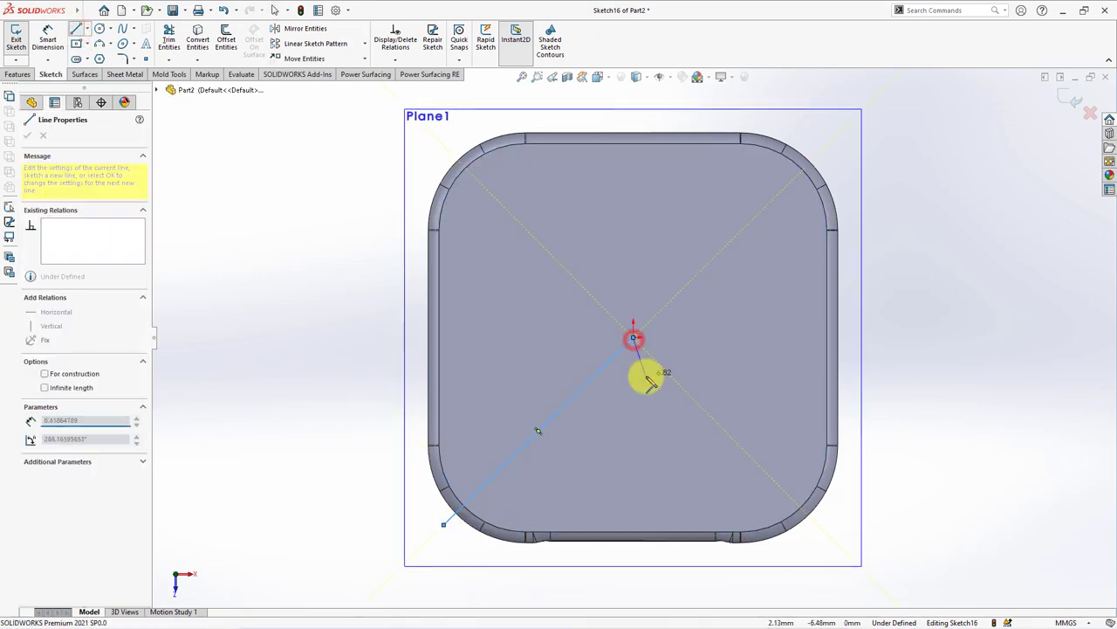
pyautogui.click(836, 543)
pyautogui.rightClick(837, 543)
pyautogui.click(867, 476)
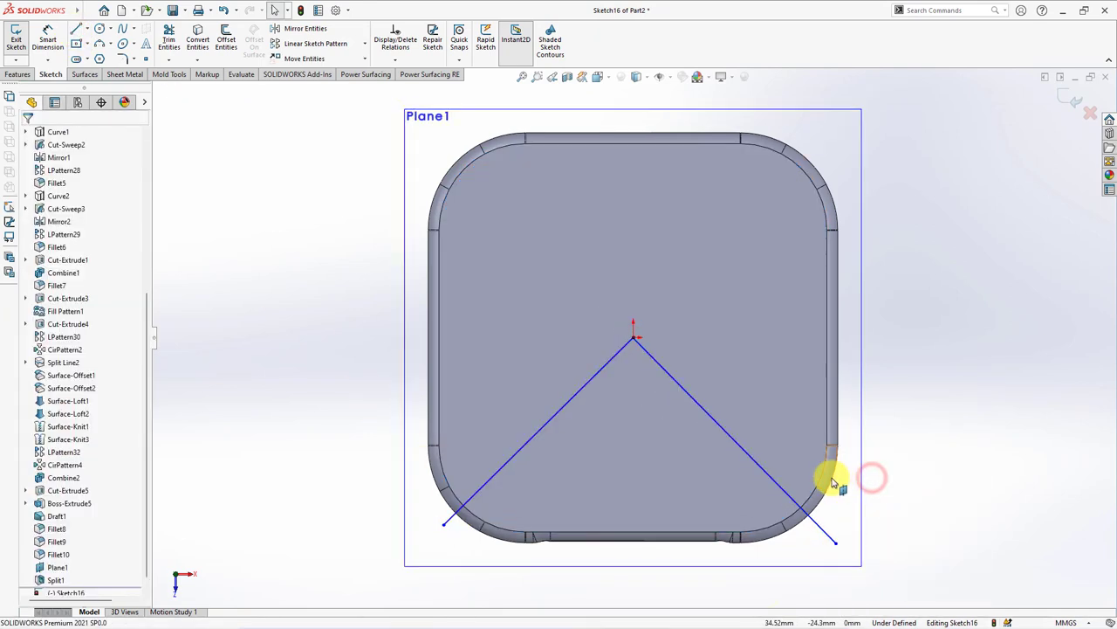
# Draw a vertical centerline straight down from the origin.
pyautogui.click(96, 57)
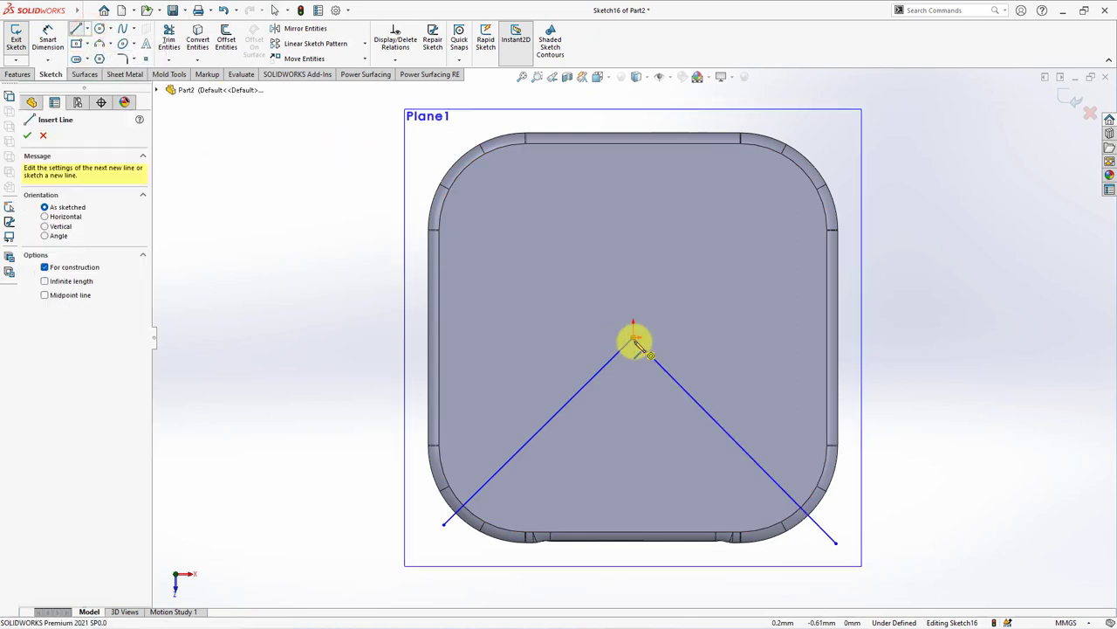
pyautogui.click(634, 339)
pyautogui.click(634, 541)
pyautogui.rightClick(630, 551)
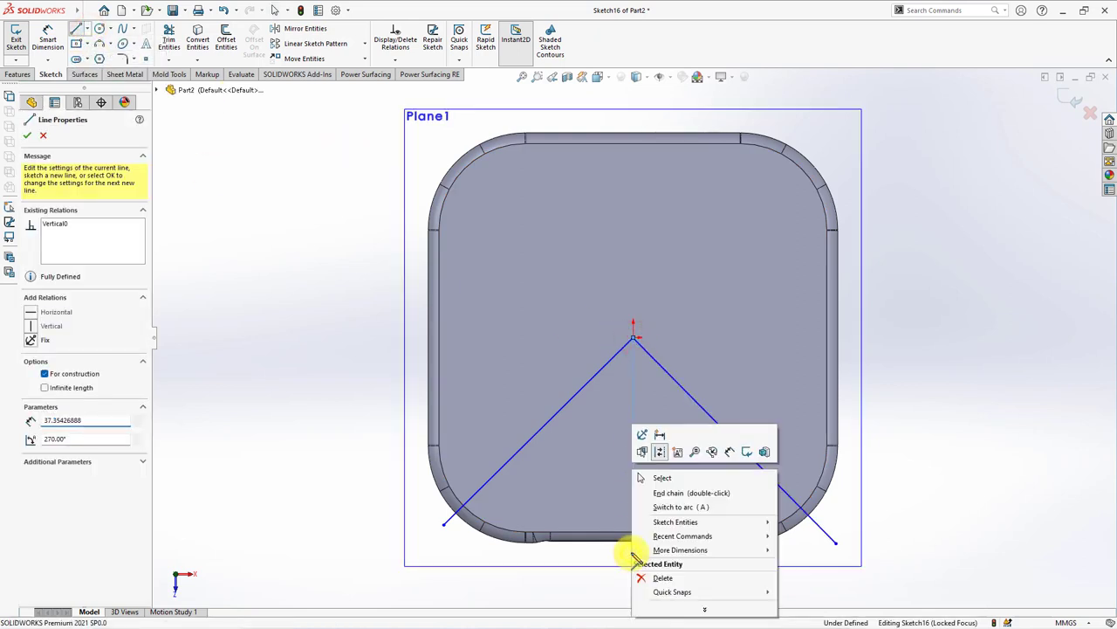
pyautogui.click(665, 477)
# Dimension the angle between the centerline and the right line to 45°.
pyautogui.click(599, 375)
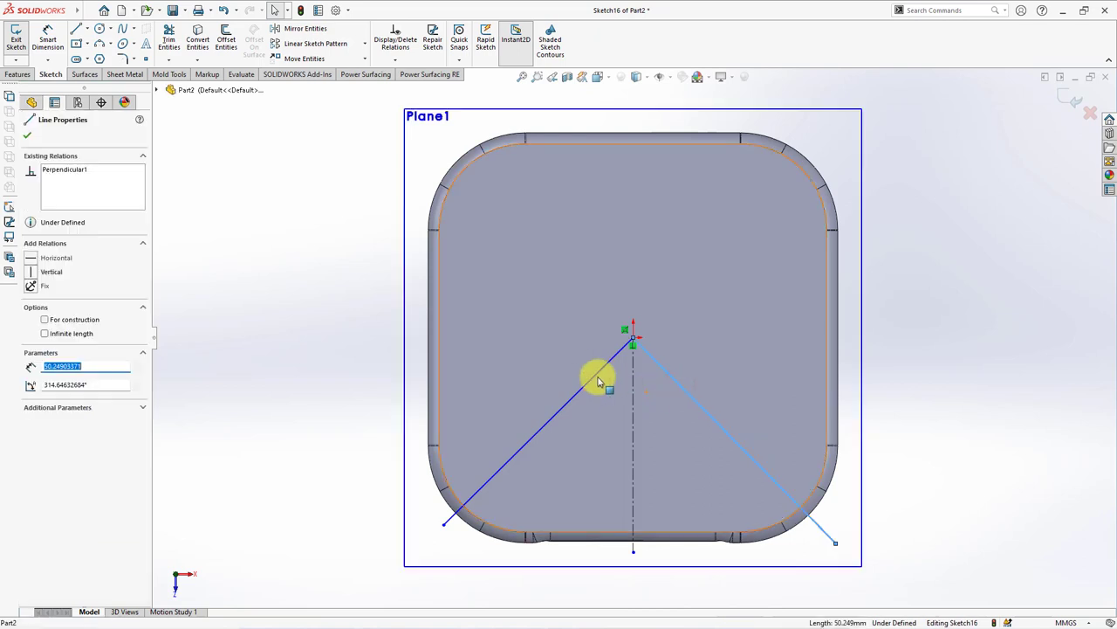
pyautogui.click(48, 39)
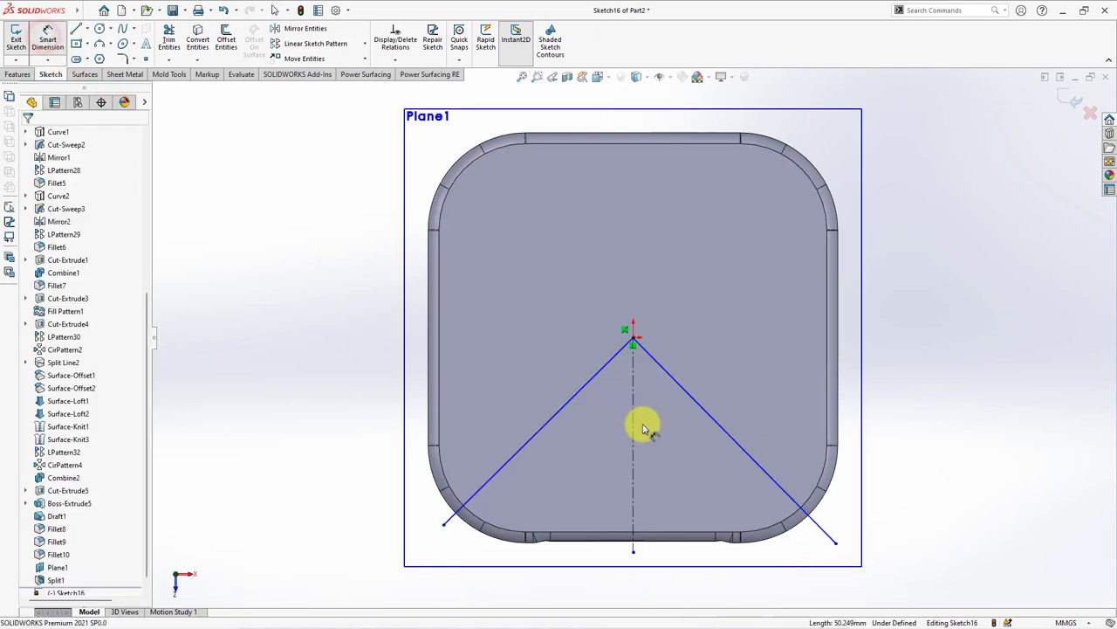
pyautogui.click(635, 425)
pyautogui.click(701, 407)
pyautogui.click(694, 463)
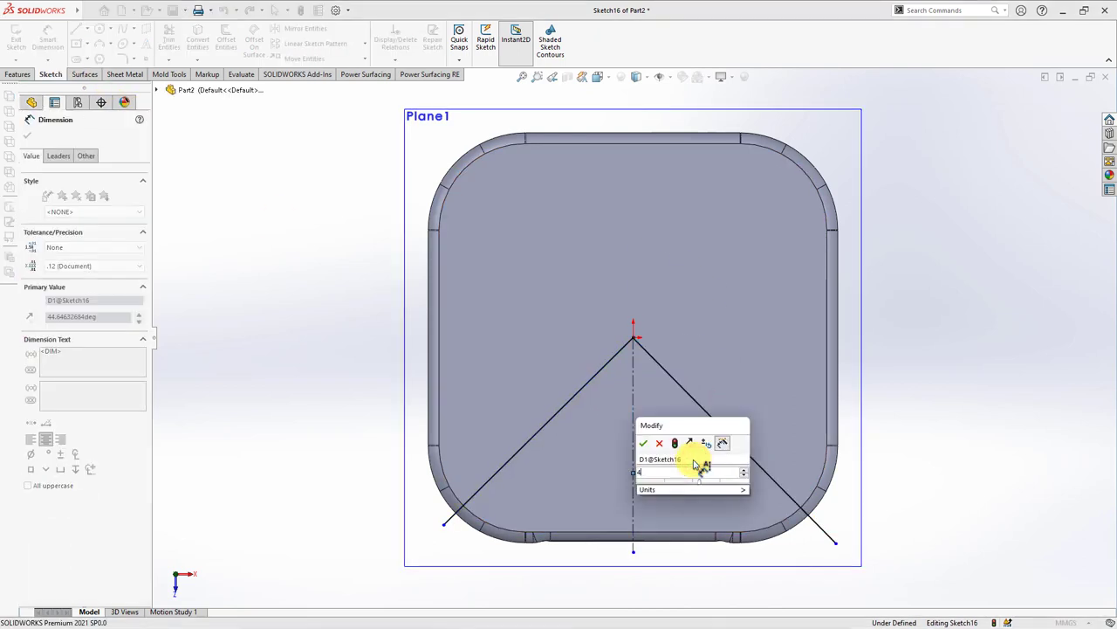
pyautogui.write('45')
pyautogui.press('Return')
pyautogui.press('f')
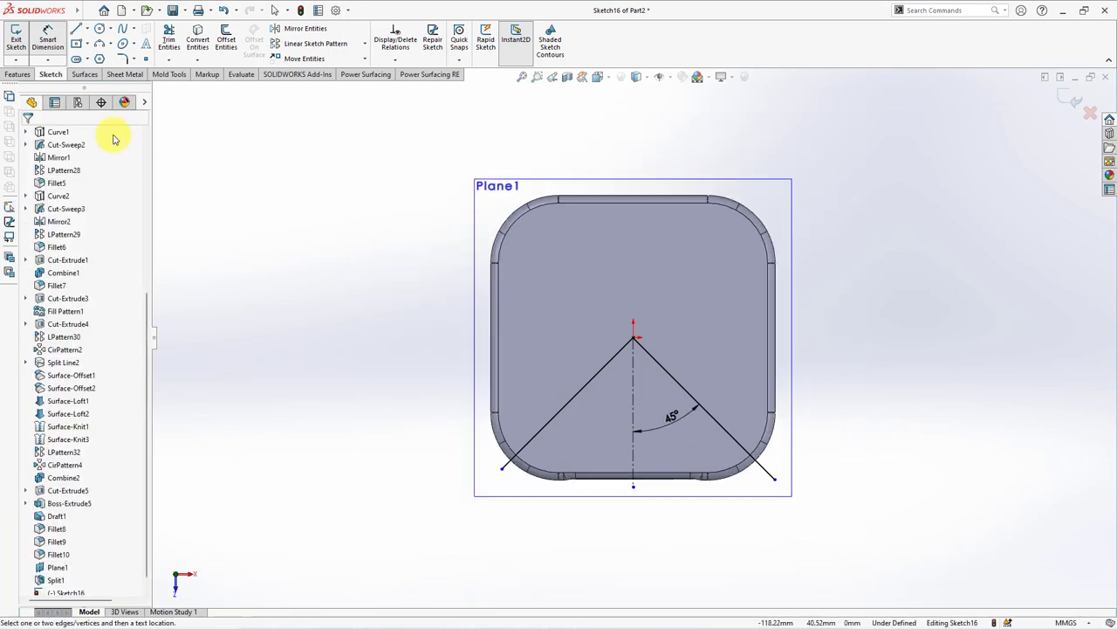
pyautogui.click(17, 74)
# Split the lower body along the V sketch into separate bodies.
pyautogui.click(586, 44)
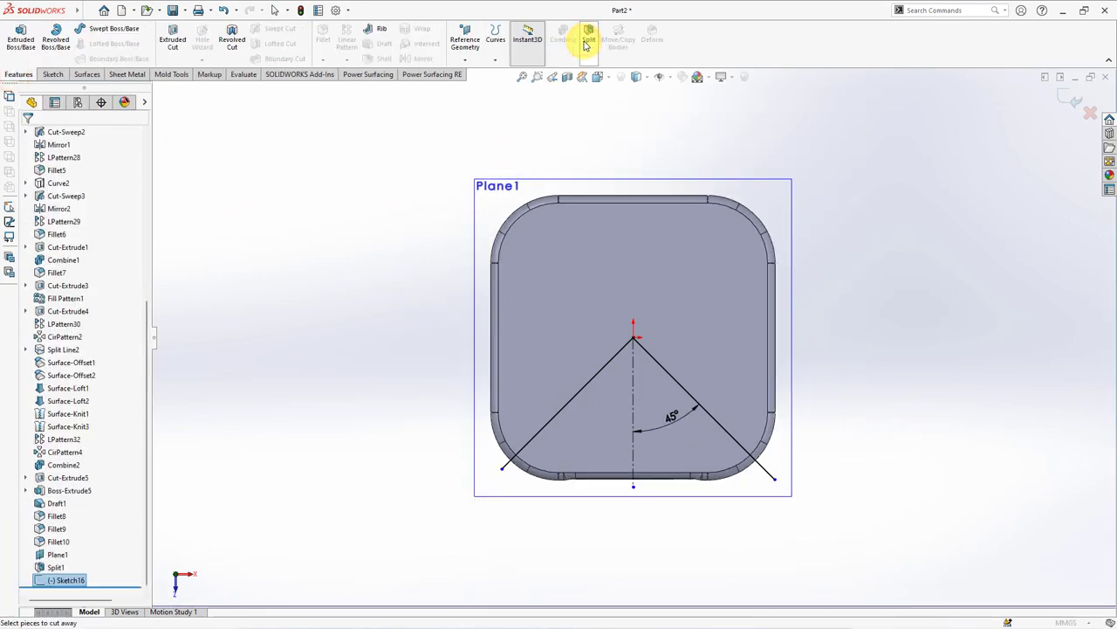
pyautogui.click(88, 306)
pyautogui.click(621, 317)
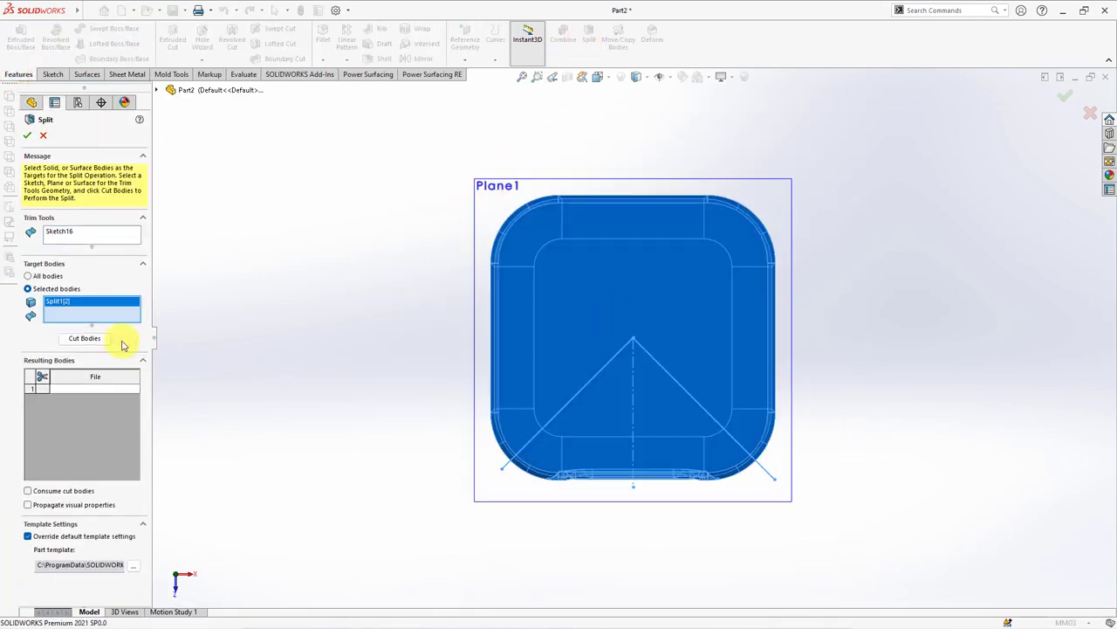
pyautogui.click(114, 339)
pyautogui.moveTo(192, 356)
pyautogui.mouseDown(button='middle')
pyautogui.moveTo(324, 324)
pyautogui.moveTo(531, 365)
pyautogui.mouseUp(button='middle')
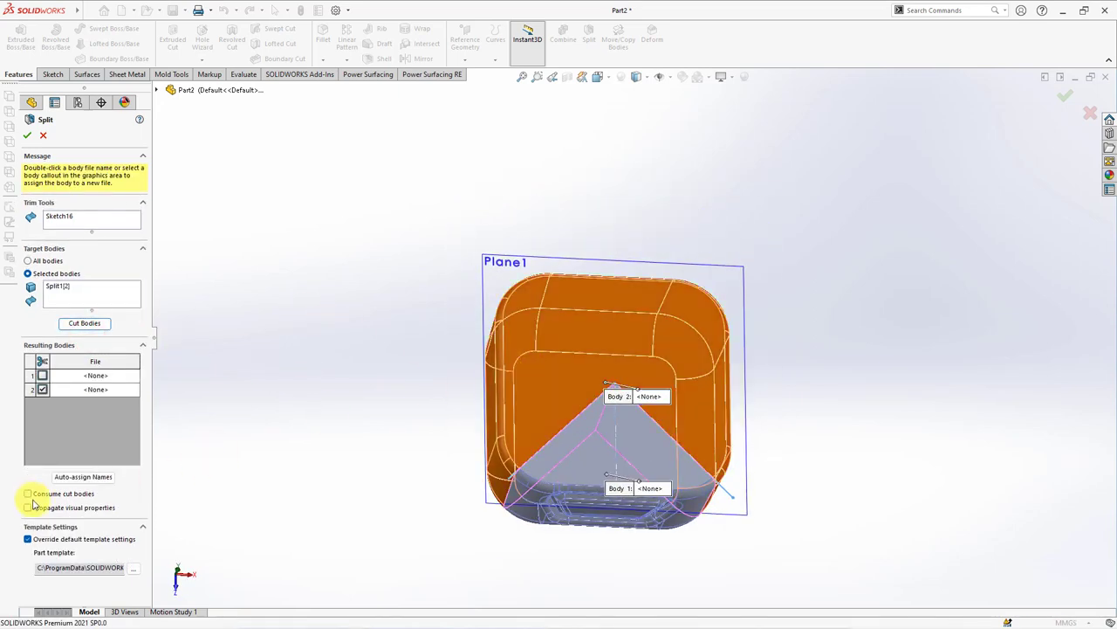
pyautogui.click(28, 133)
pyautogui.moveTo(337, 299)
pyautogui.mouseDown(button='middle')
pyautogui.moveTo(369, 344)
pyautogui.moveTo(349, 358)
pyautogui.mouseUp(button='middle')
# Circular-pattern the base body four times around the edge axis.
pyautogui.click(341, 62)
pyautogui.click(358, 89)
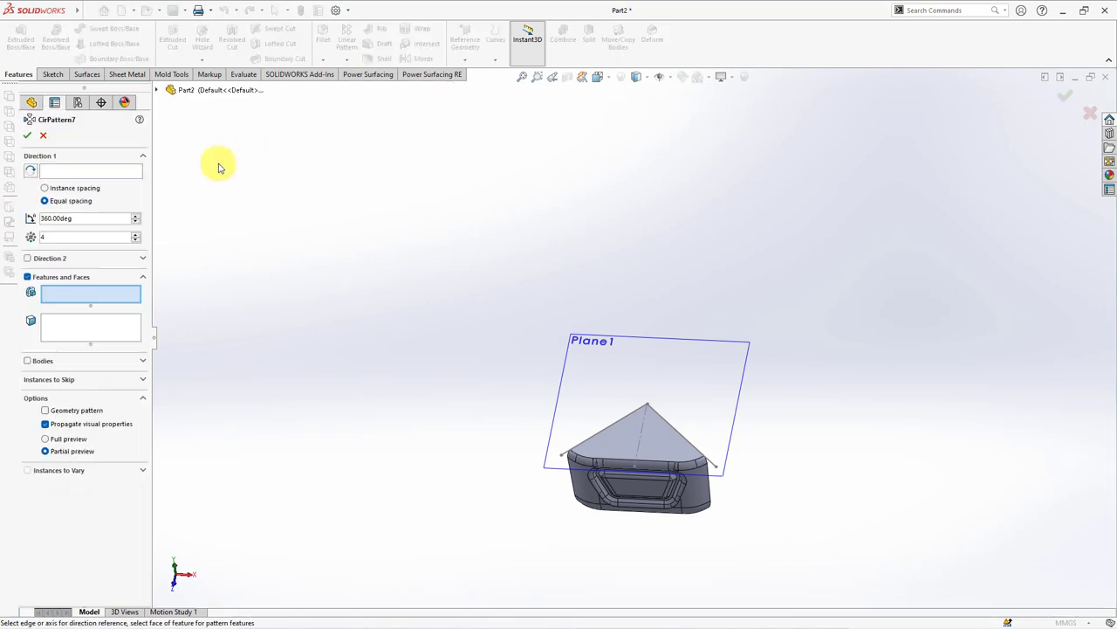
pyautogui.moveTo(611, 454); pyautogui.dragTo(767, 463, button='middle')
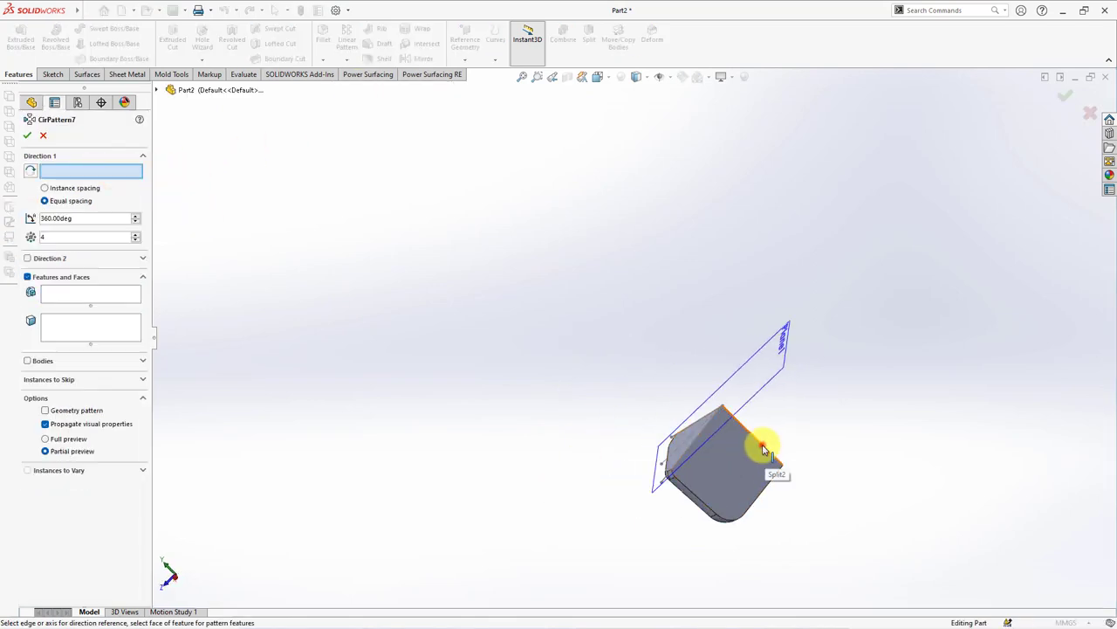
pyautogui.click(763, 449)
pyautogui.click(28, 362)
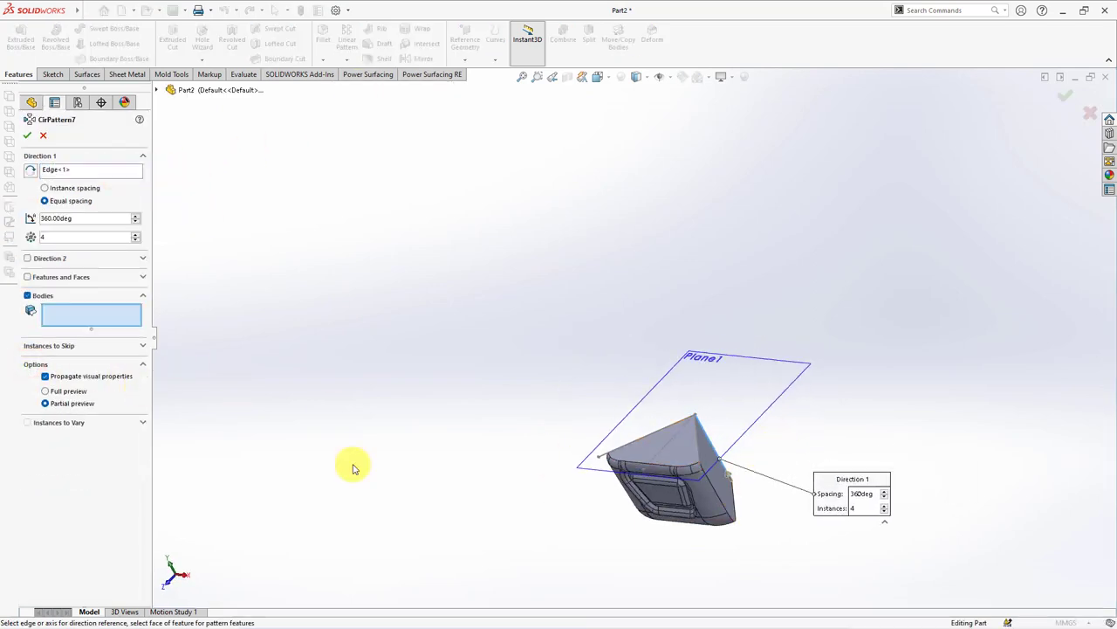
pyautogui.click(705, 505)
pyautogui.press('Return')
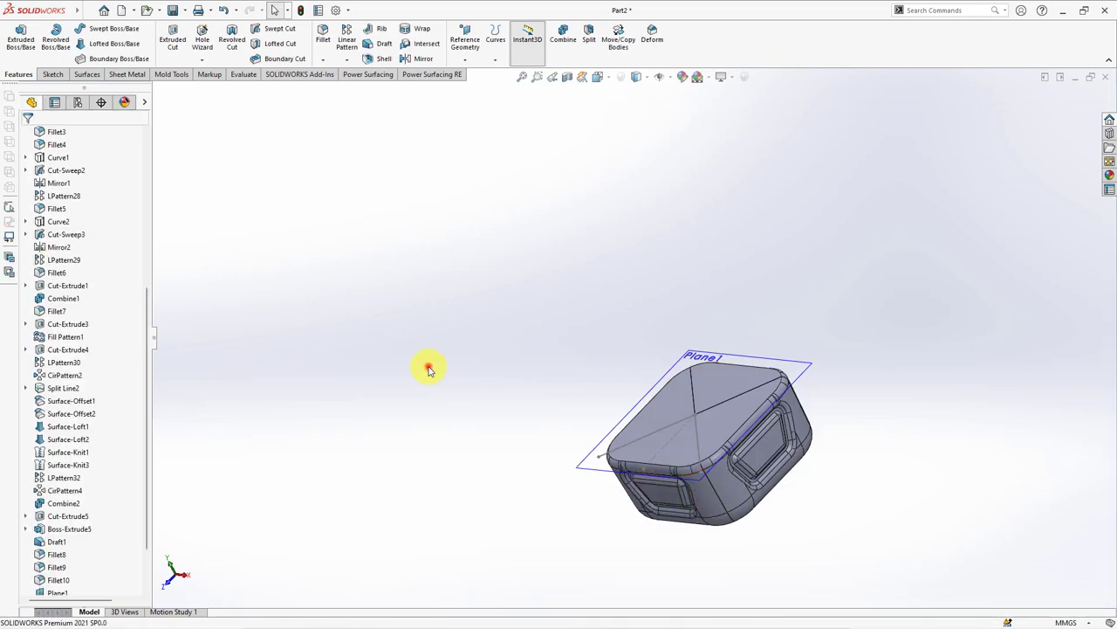
# Show the hidden upper bodies and combine all bodies into one solid with Add.
pyautogui.moveTo(146, 329); pyautogui.dragTo(150, 175)
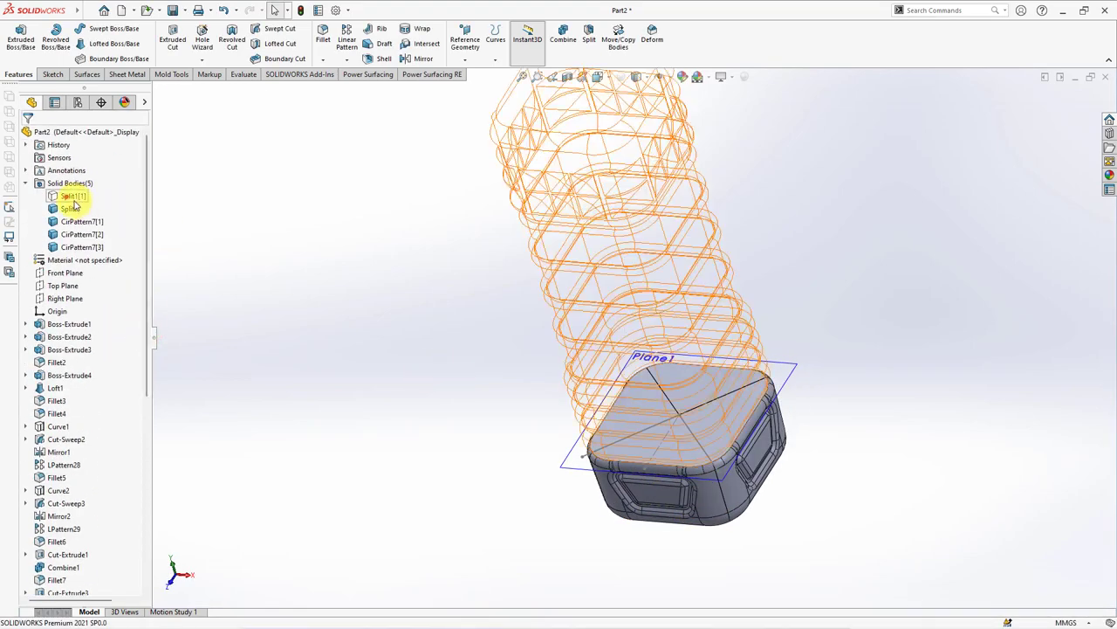
pyautogui.click(70, 183)
pyautogui.click(98, 171)
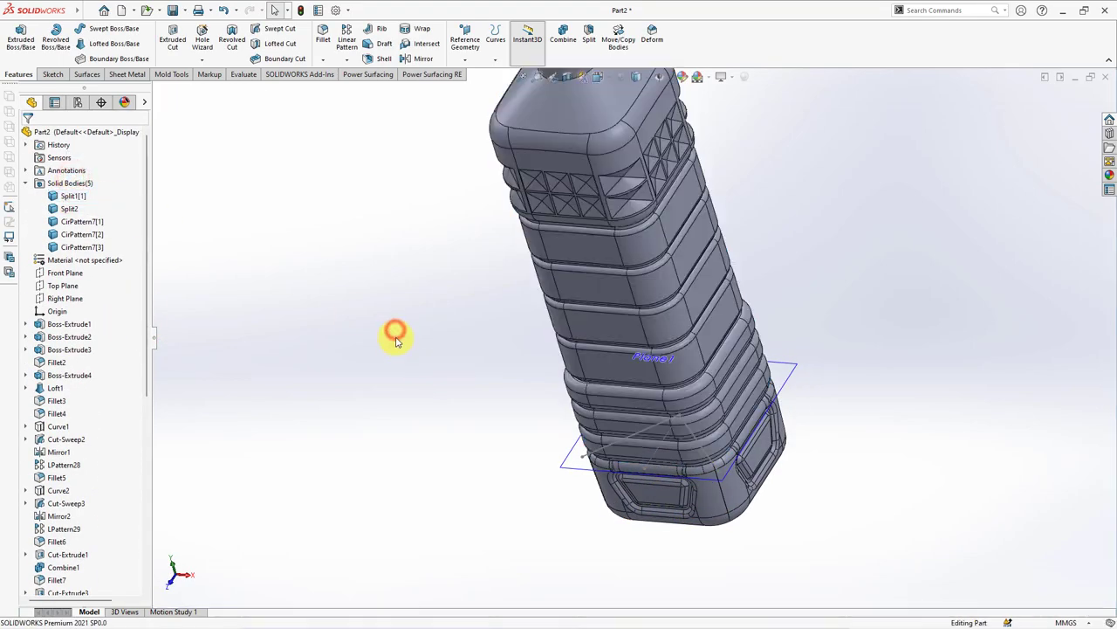
pyautogui.click(563, 39)
pyautogui.click(649, 282)
pyautogui.click(760, 469)
pyautogui.click(823, 495)
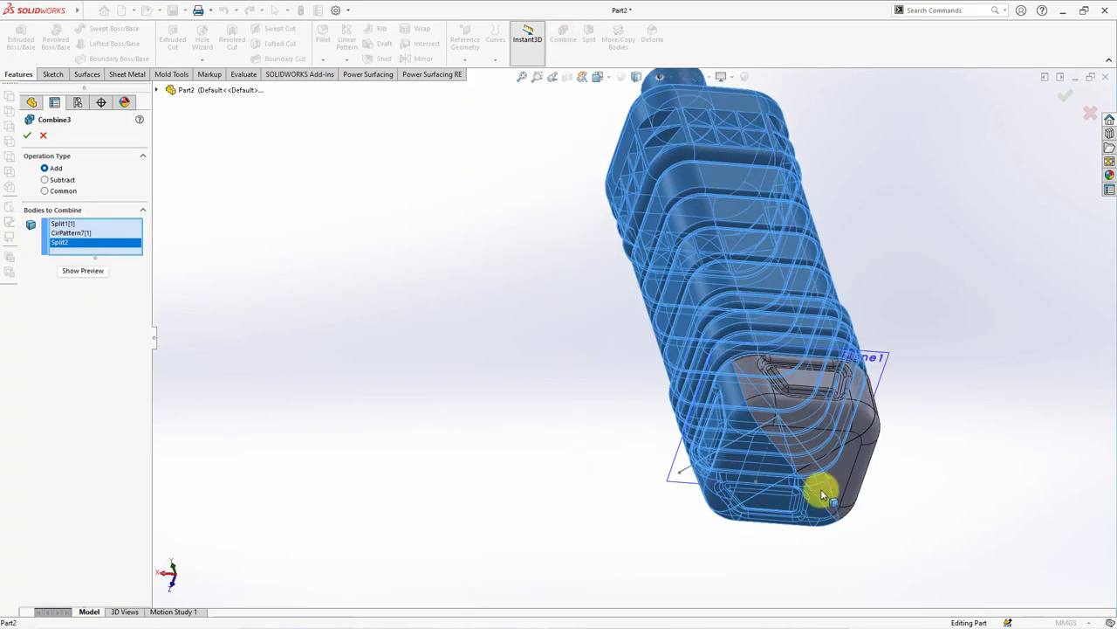
pyautogui.click(847, 409)
pyautogui.click(844, 407)
pyautogui.press('Return')
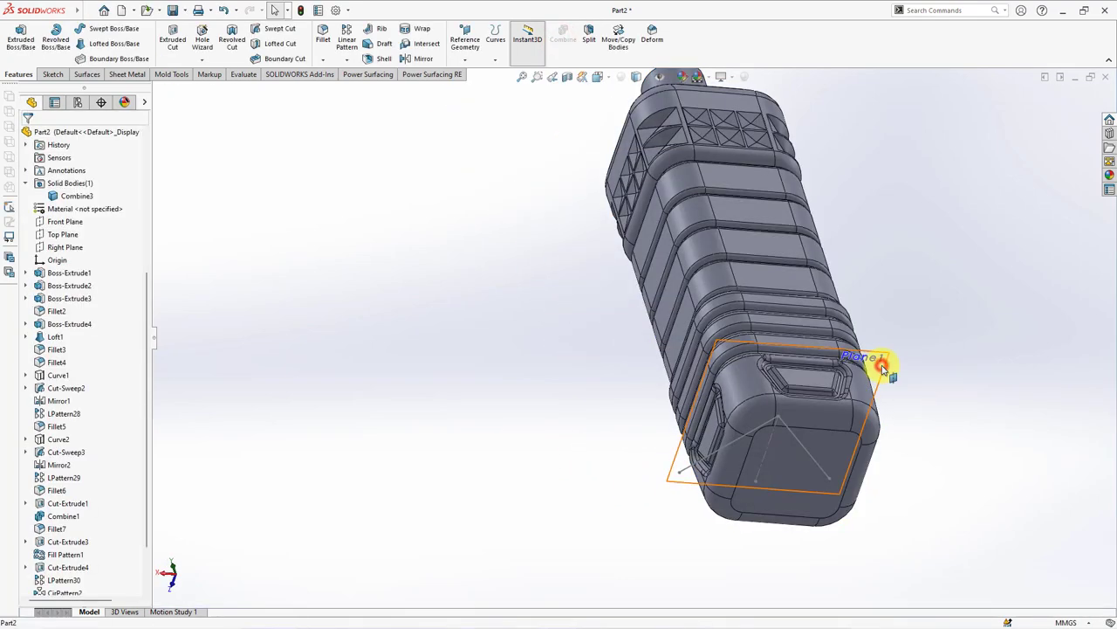
# Hide Plane1 and Sketch16, then view the bottle from the front.
pyautogui.click(882, 367)
pyautogui.click(955, 327)
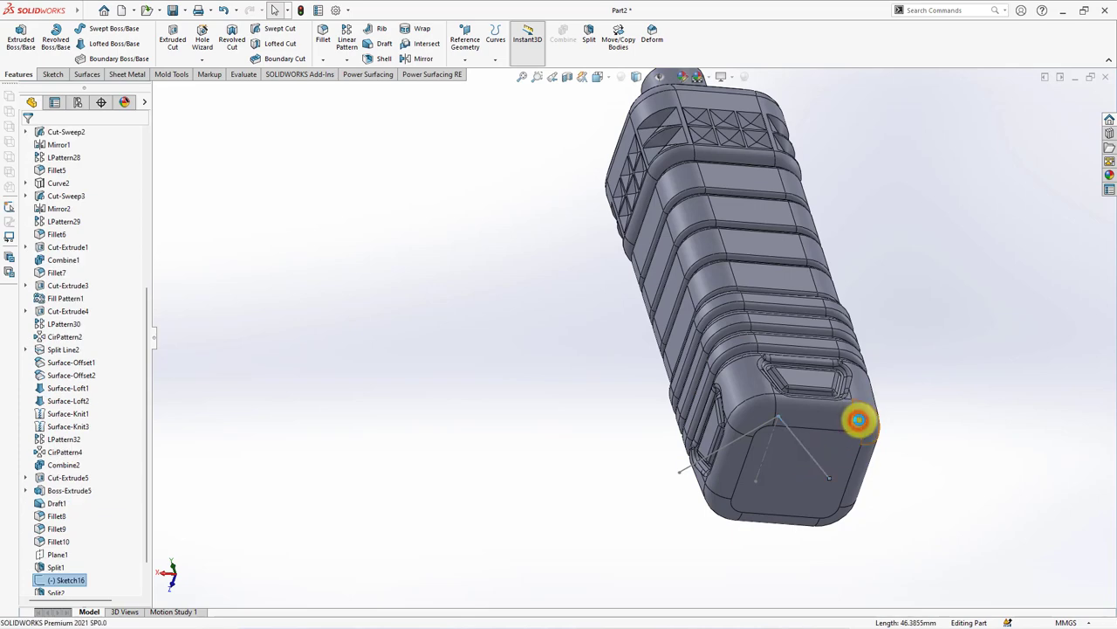
pyautogui.click(861, 424)
pyautogui.hotkey('ctrl', '1')
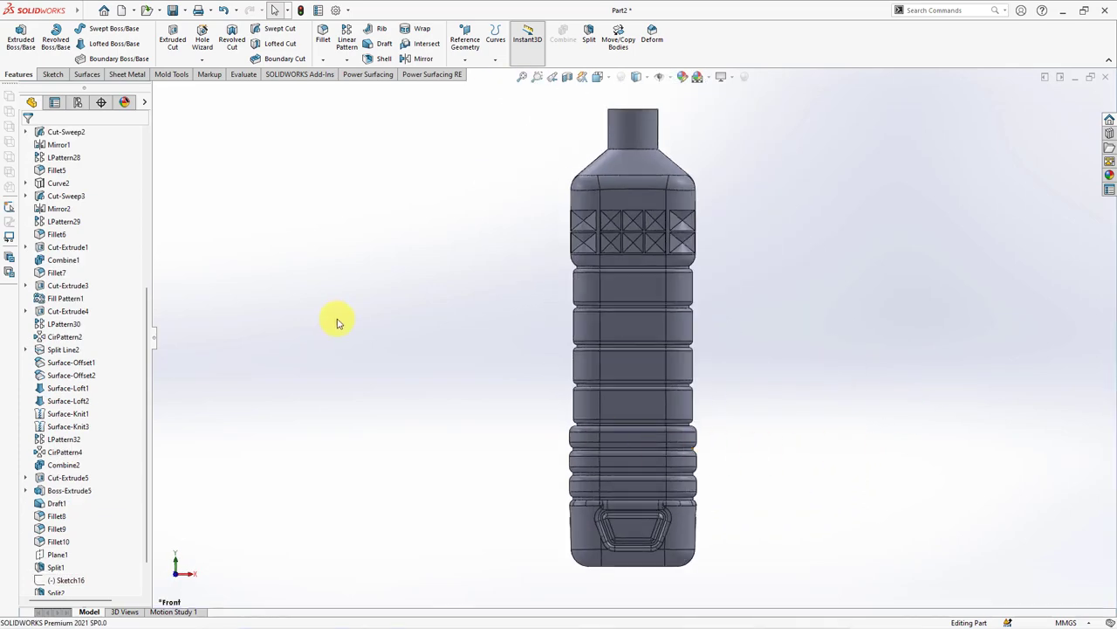
# Start a new sketch on the Front Plane.
pyautogui.moveTo(143, 373); pyautogui.dragTo(150, 232)
pyautogui.click(68, 221)
pyautogui.click(103, 208)
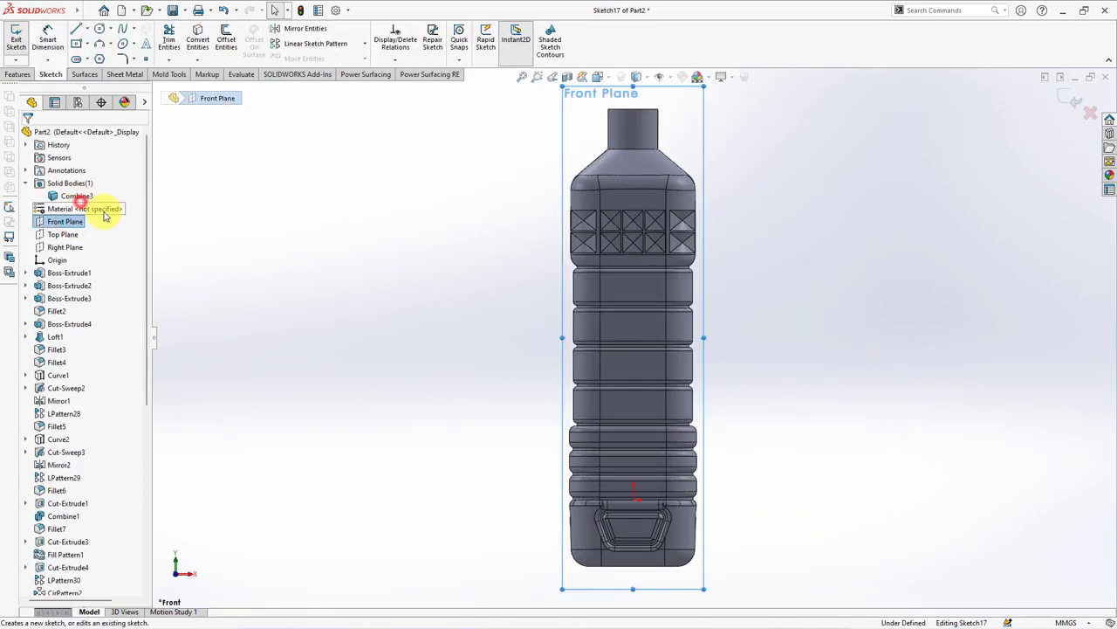
pyautogui.scroll(-5, 646, 573)
# Draw a short vertical centerline up from the bottle's bottom edge.
pyautogui.click(87, 29)
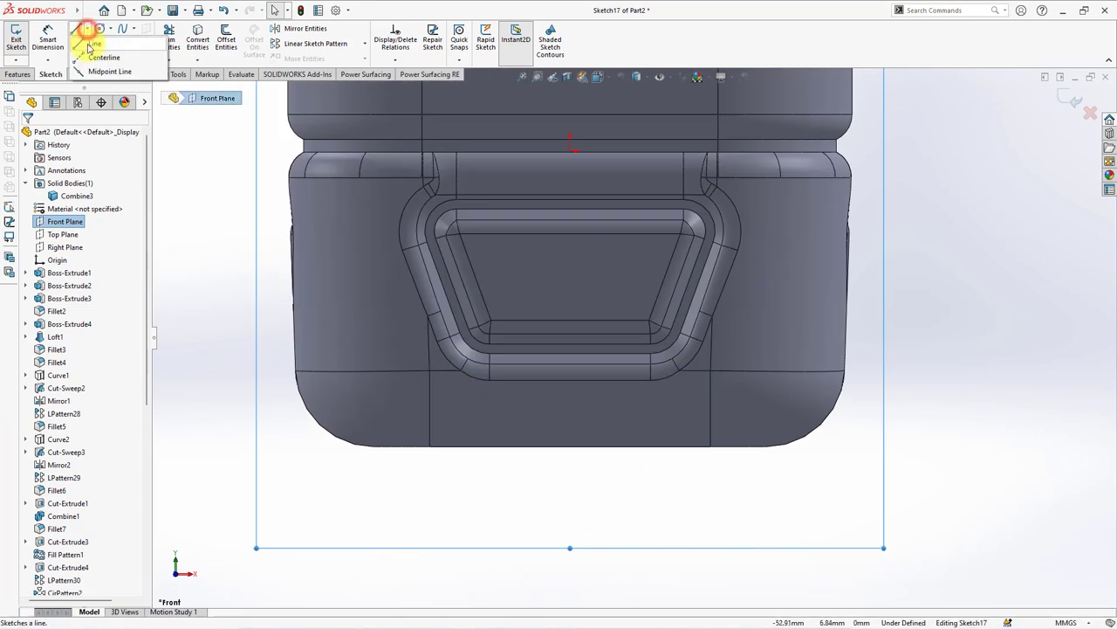
pyautogui.click(109, 63)
pyautogui.click(569, 446)
pyautogui.click(572, 416)
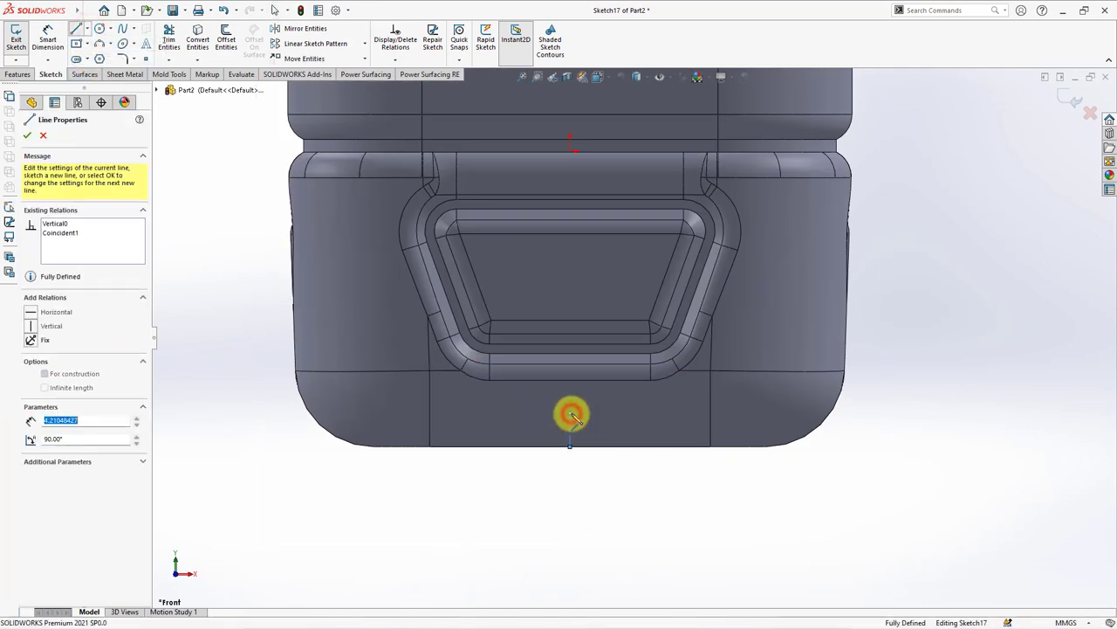
pyautogui.rightClick(572, 415)
pyautogui.click(593, 424)
# Draw a line along the bottom edge and a three-point arc forming the base profile.
pyautogui.click(76, 29)
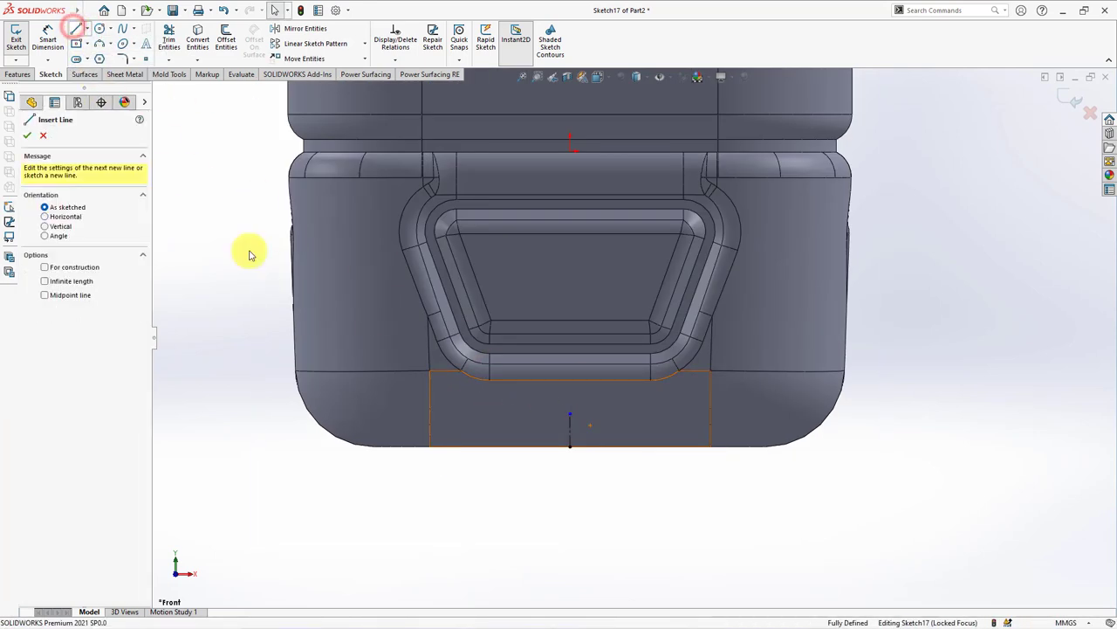
pyautogui.click(569, 445)
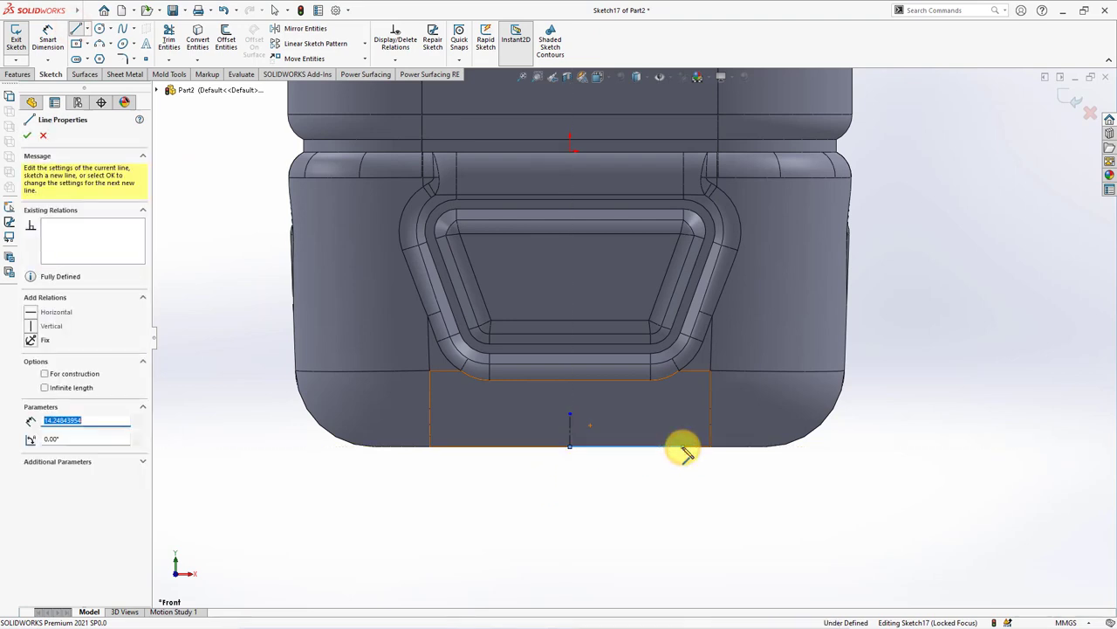
pyautogui.click(99, 43)
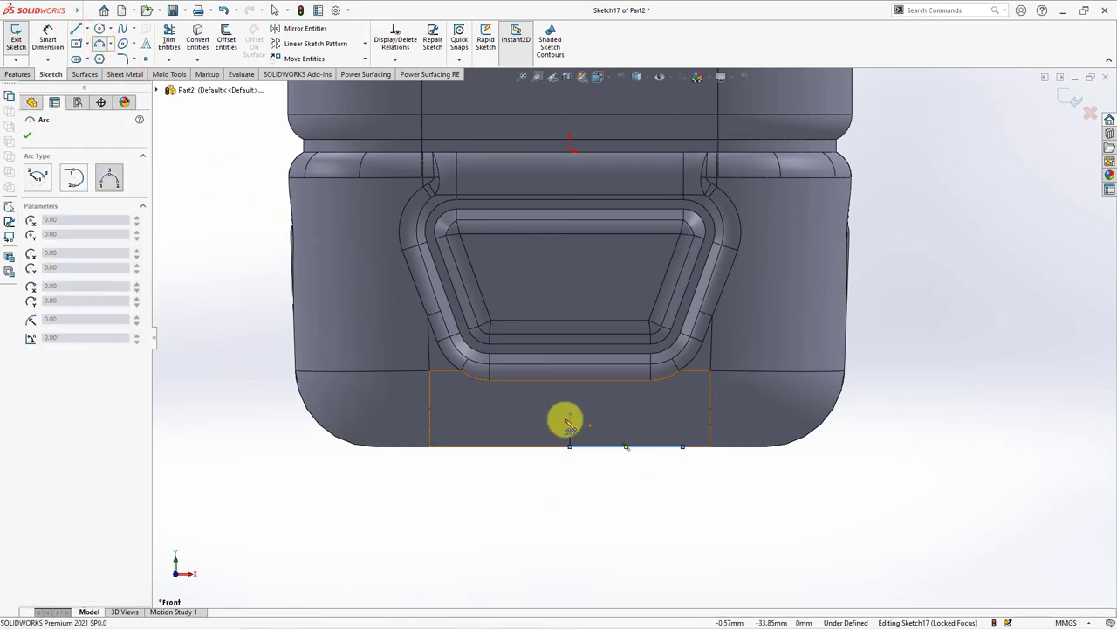
pyautogui.click(679, 449)
pyautogui.click(643, 429)
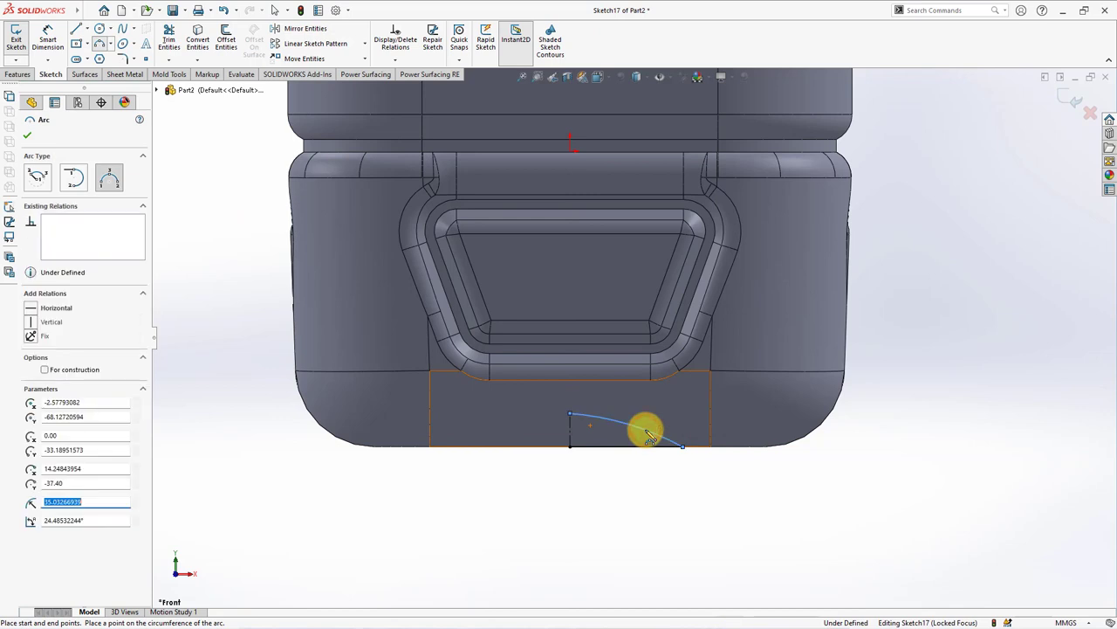
pyautogui.rightClick(673, 443)
pyautogui.click(674, 440)
# Dimension the profile 46.00 wide and 6.50 high.
pyautogui.click(47, 40)
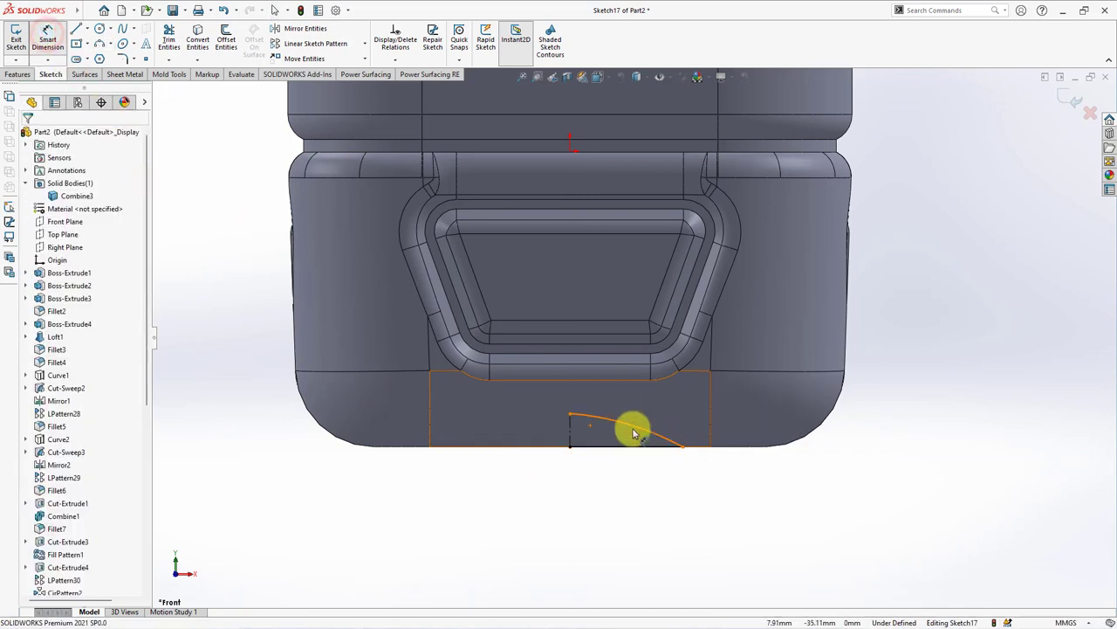
pyautogui.click(685, 451)
pyautogui.click(458, 448)
pyautogui.click(557, 502)
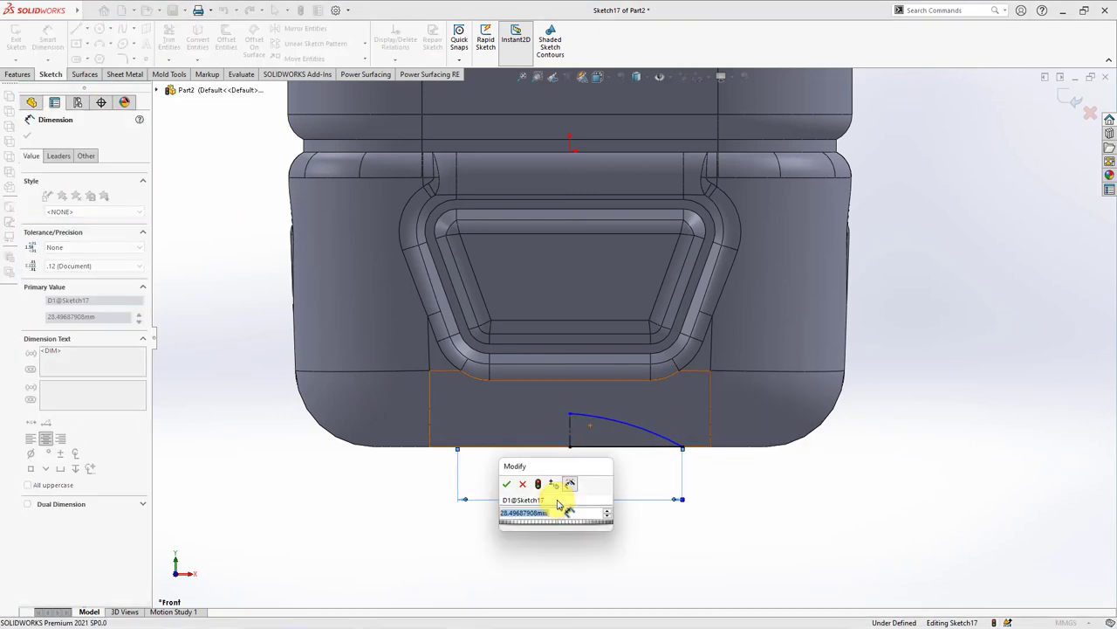
pyautogui.press('Return')
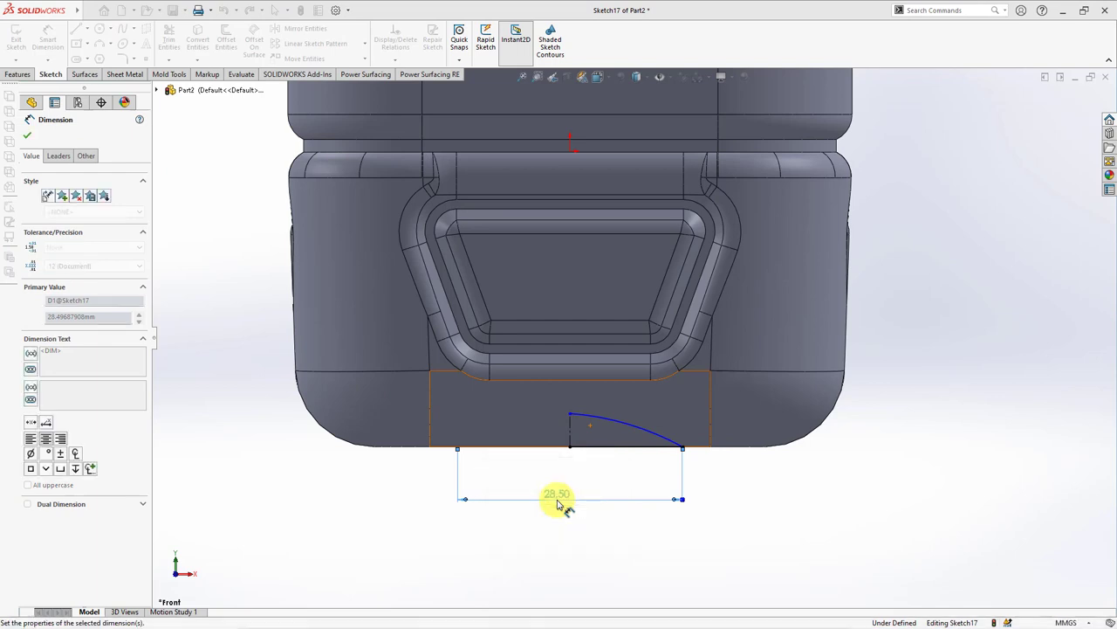
pyautogui.press('Escape')
pyautogui.click(572, 434)
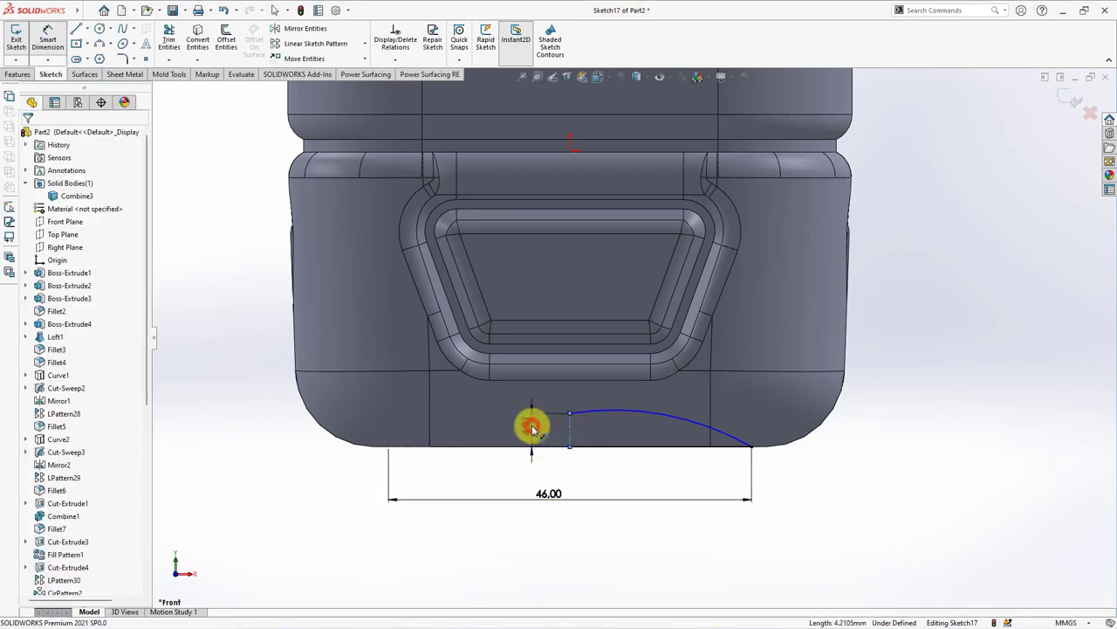
pyautogui.click(532, 431)
pyautogui.write('5')
pyautogui.press('Return')
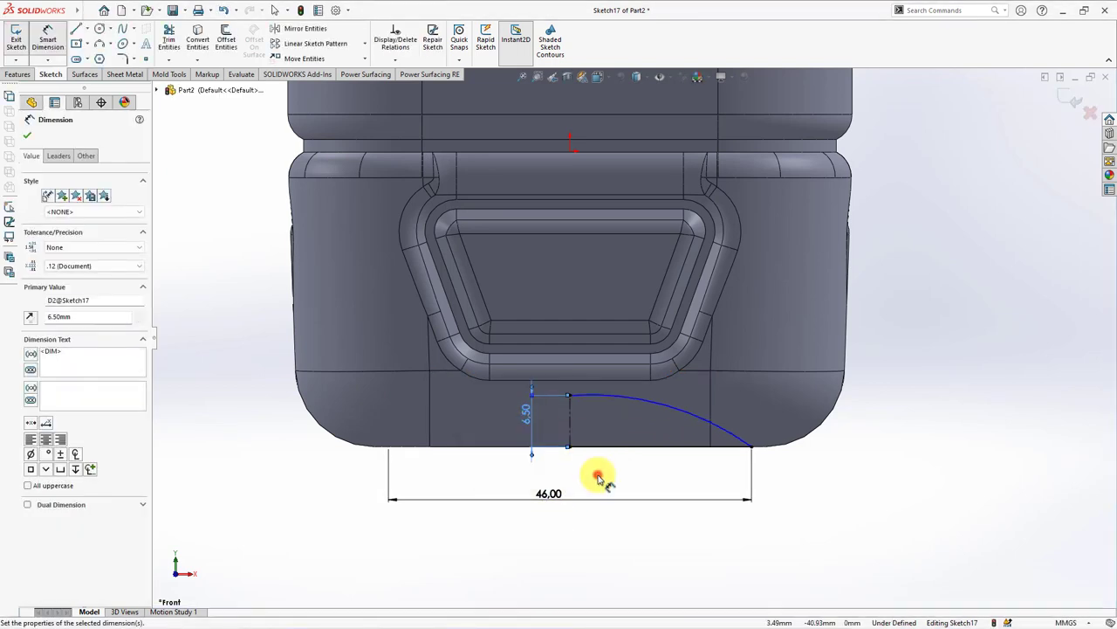
pyautogui.press('Escape')
# Relate the arc's end point to the bottom edge so the sketch is fully defined.
pyautogui.scroll(2, 602, 478)
pyautogui.click(613, 503)
pyautogui.scroll(-1, 610, 392)
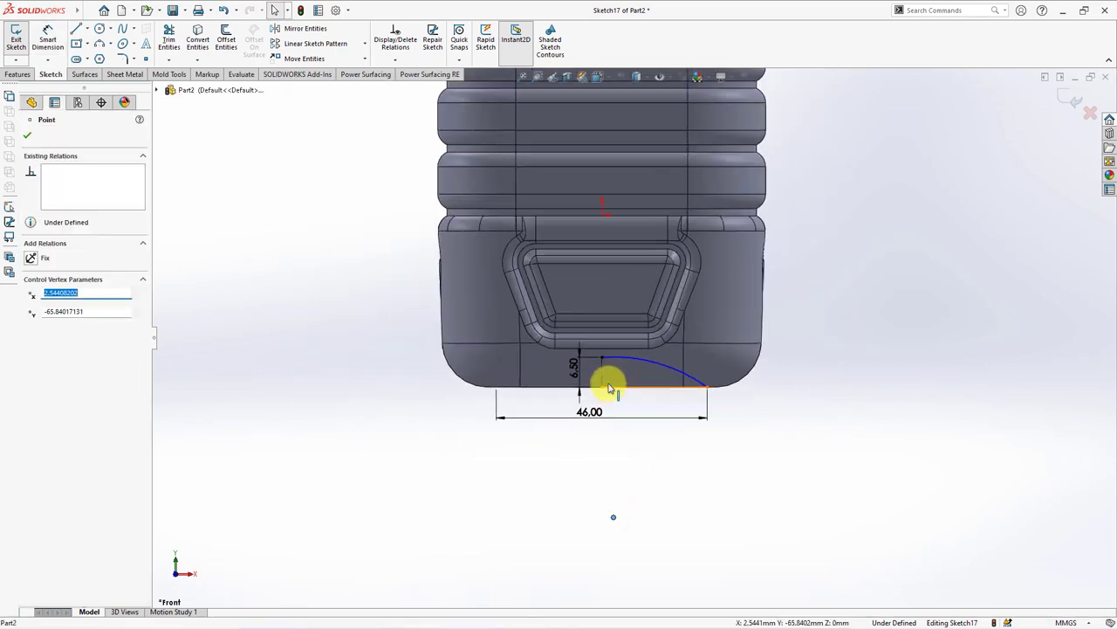
pyautogui.keyDown('ctrl'); pyautogui.click(611, 360); pyautogui.keyUp('ctrl')
pyautogui.click(653, 343)
pyautogui.click(703, 429)
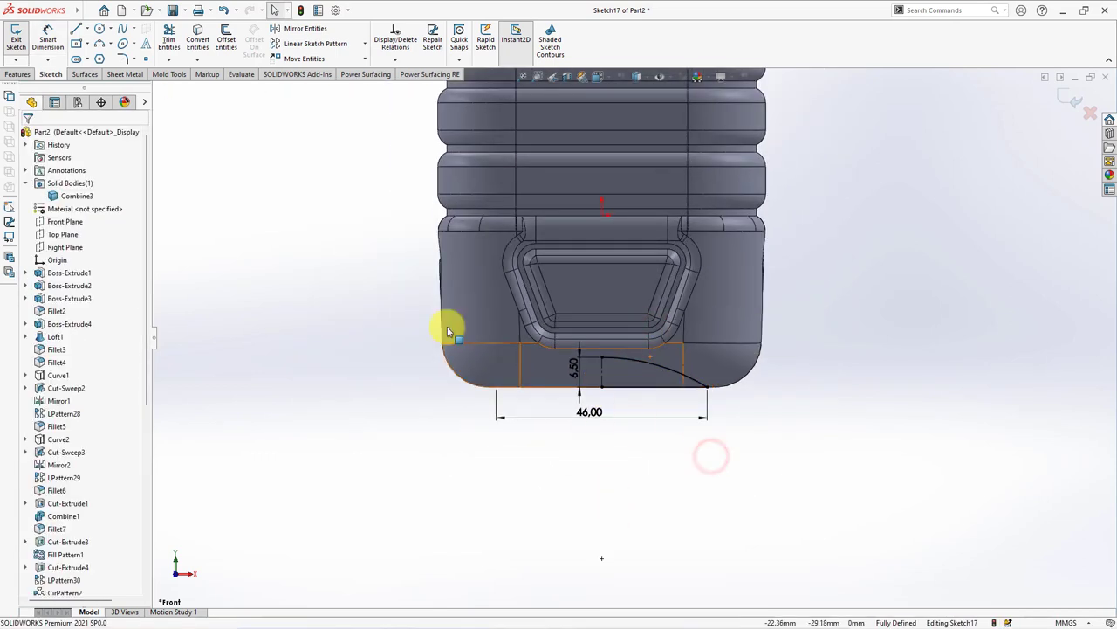
pyautogui.click(18, 75)
# Revolve-cut the auto-closed profile 360° about the Line1 centerline to dome the base.
pyautogui.click(231, 43)
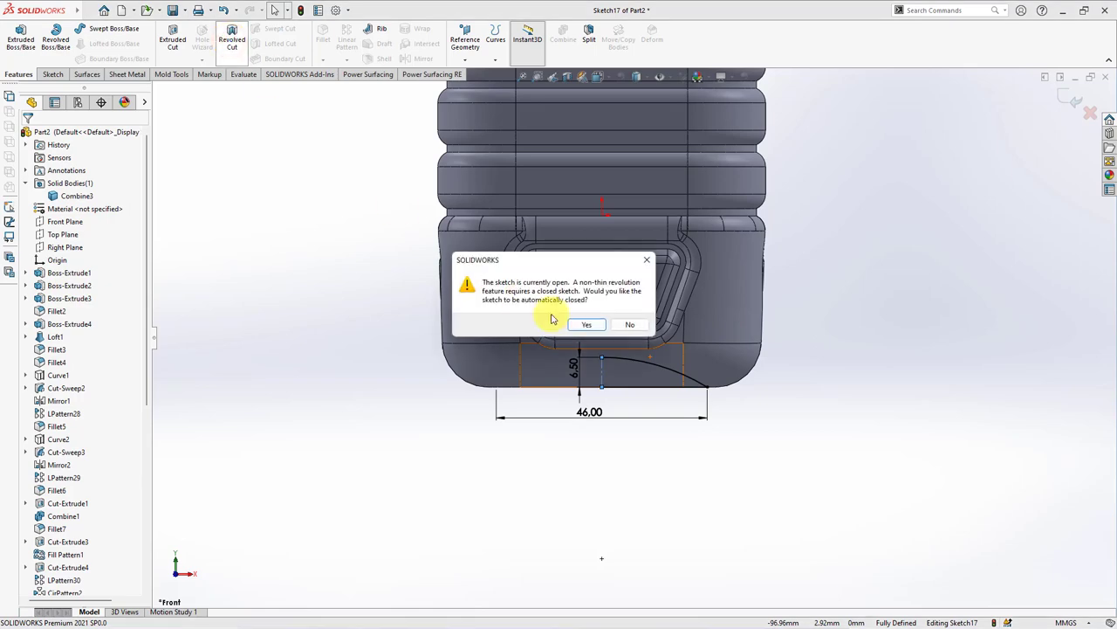
pyautogui.click(584, 319)
pyautogui.click(73, 157)
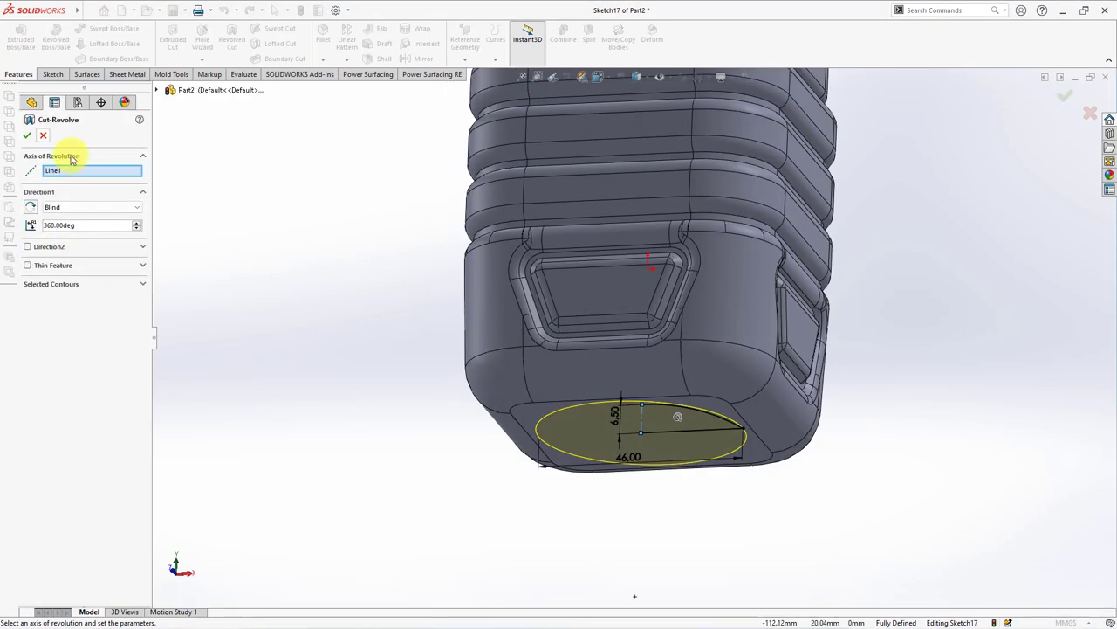
pyautogui.click(27, 137)
pyautogui.moveTo(279, 350)
pyautogui.mouseDown(button='middle')
pyautogui.moveTo(421, 365)
pyautogui.moveTo(699, 232)
pyautogui.moveTo(686, 280)
pyautogui.mouseUp(button='middle')
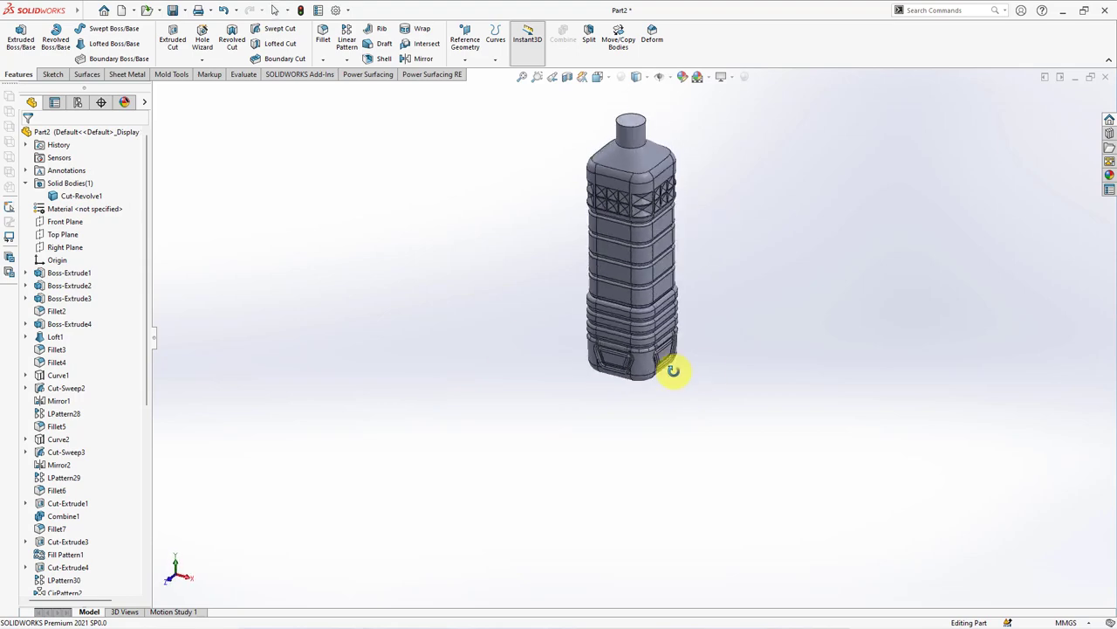